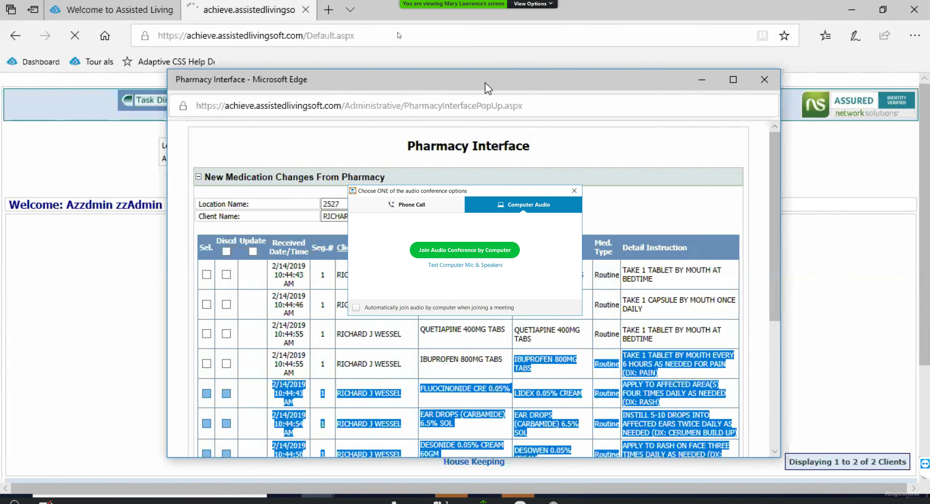
Join the meeting's audio conference using computer audio
drag(485, 81, 477, 52)
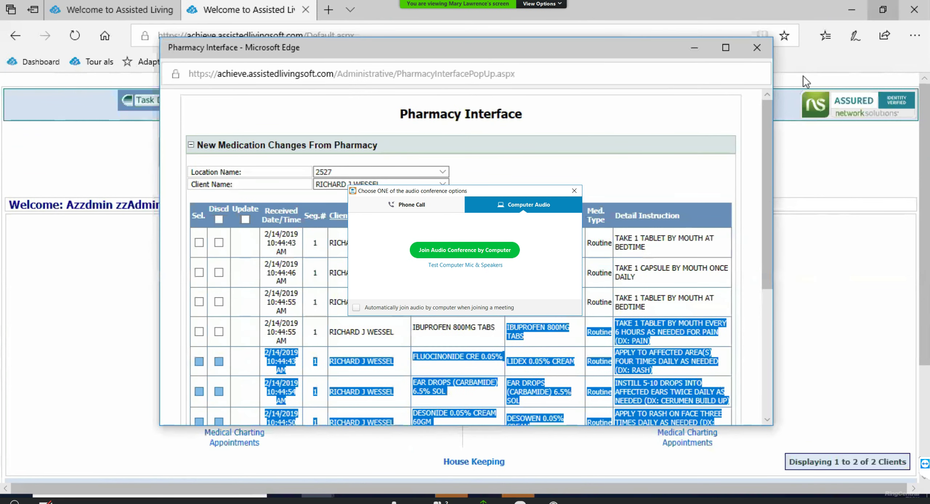
click(455, 251)
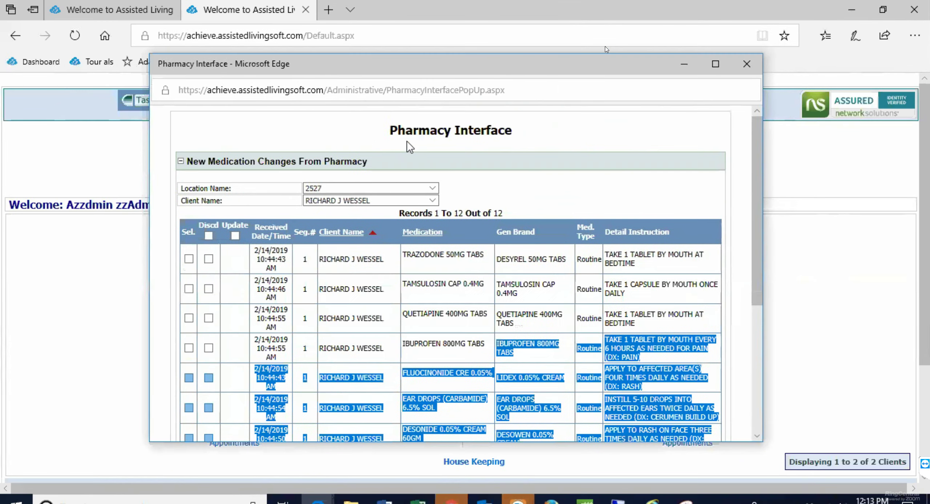
Bring the Pharmacy Interface window back to the front and show the clients available in its client filter
click(835, 163)
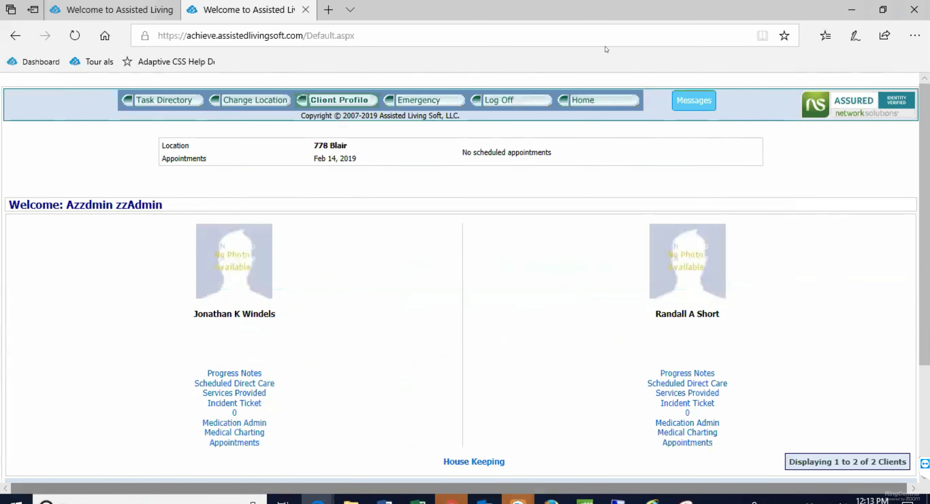
mouse_move(518, 500)
mouse_move(451, 500)
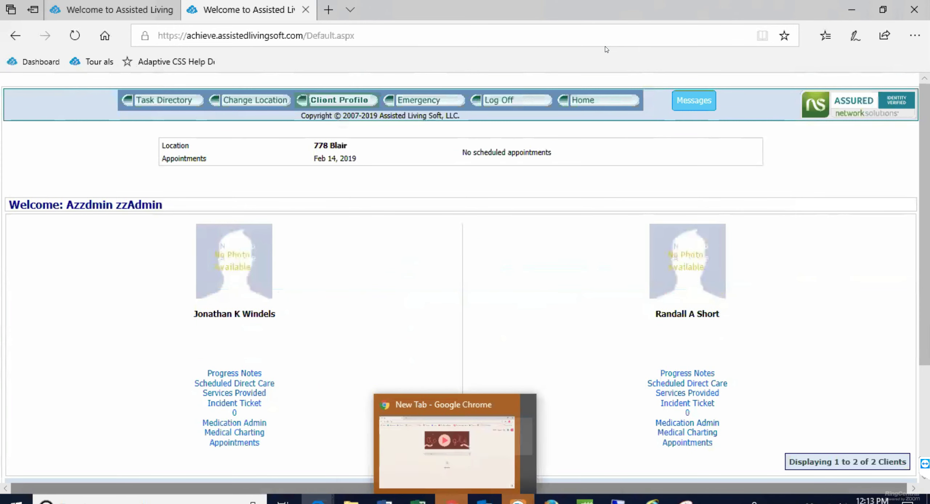
mouse_move(317, 499)
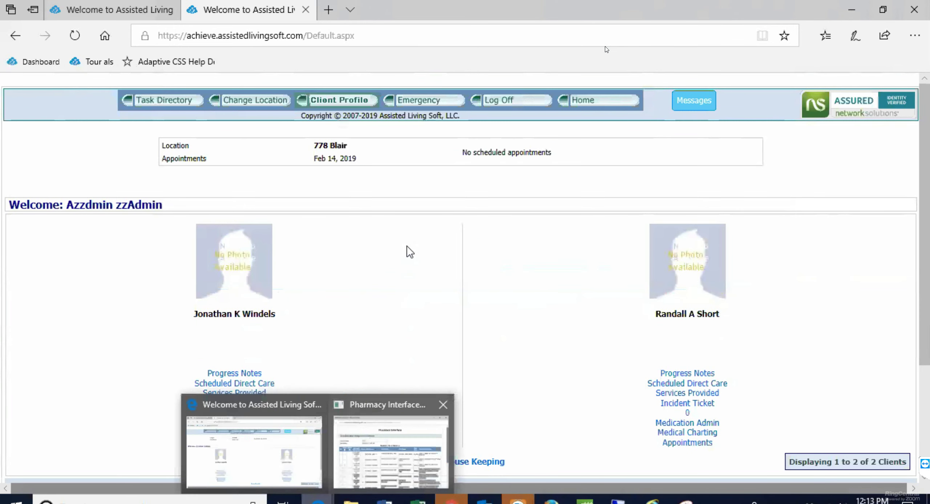
click(352, 460)
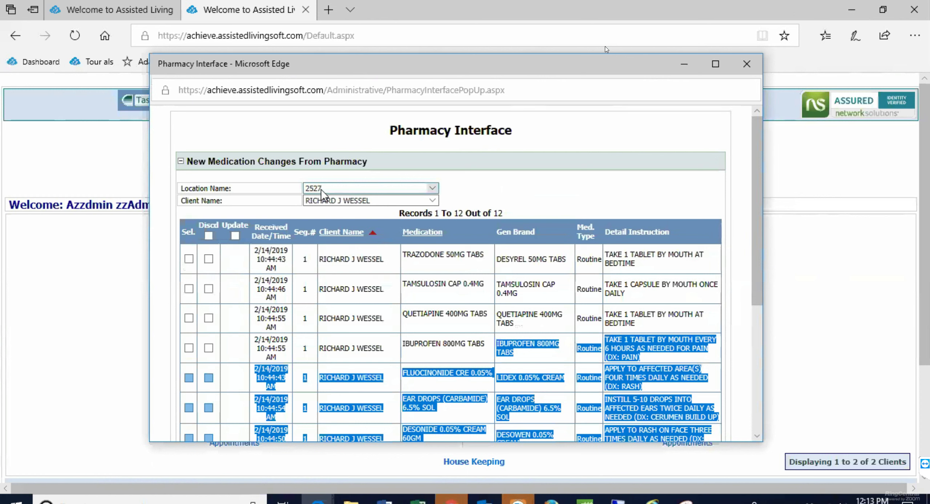
click(435, 201)
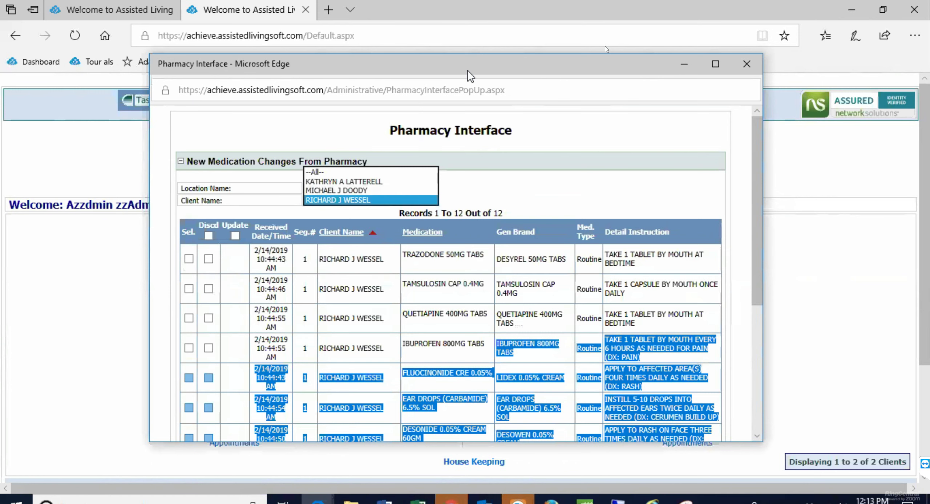
Move the Pharmacy Interface window aside, change the session location to 2527 and close the Reminders window
drag(467, 70, 471, 179)
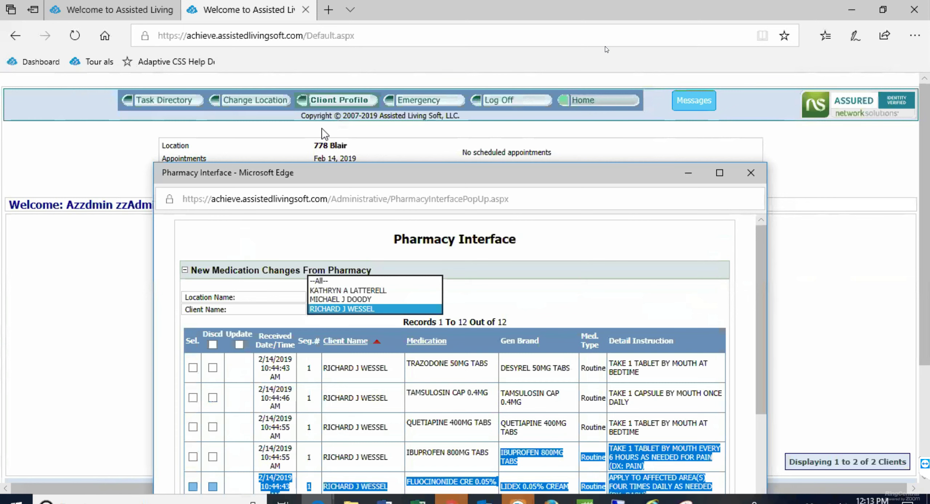
click(272, 110)
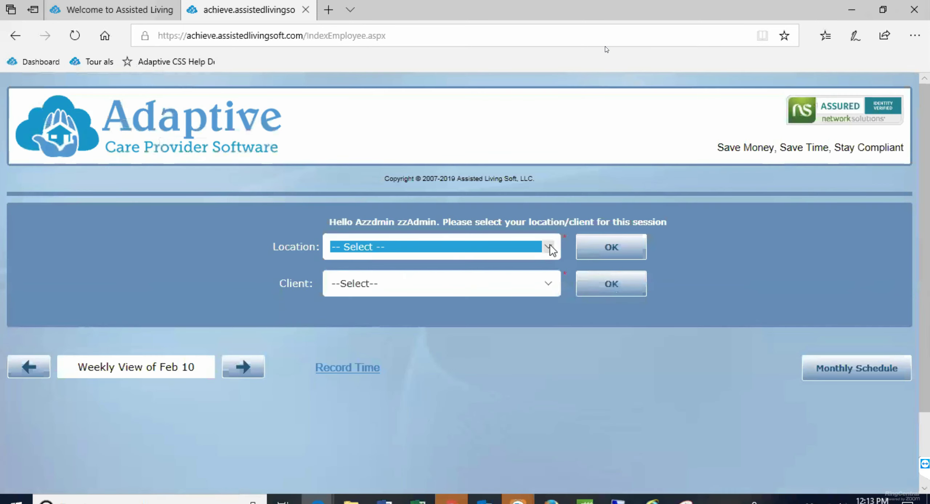
click(550, 246)
click(360, 273)
click(614, 255)
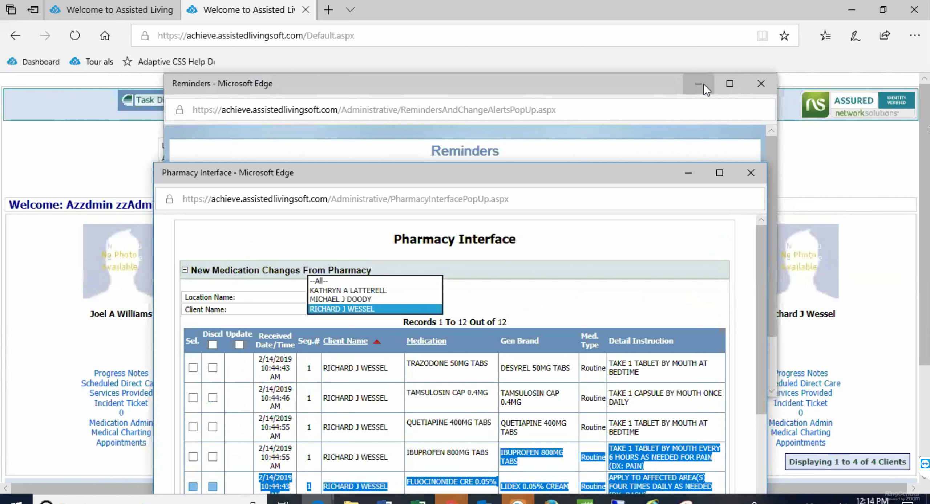
click(766, 86)
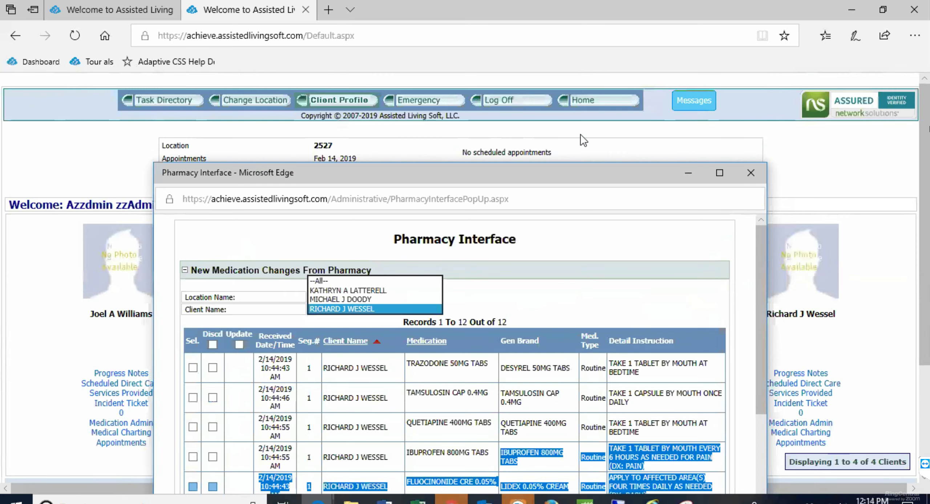
Reposition the Pharmacy Interface window over the location's client page, restore it to the front and reopen its Client Name choices
drag(552, 176, 566, 14)
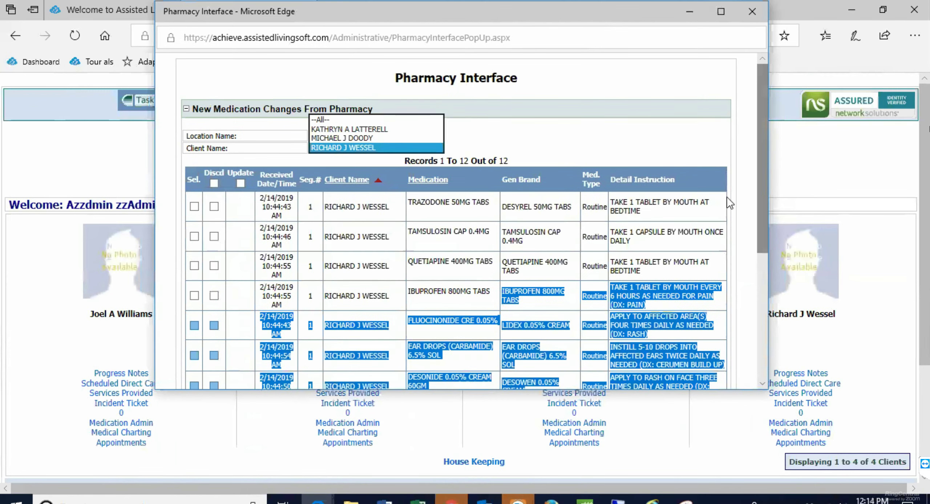
click(815, 163)
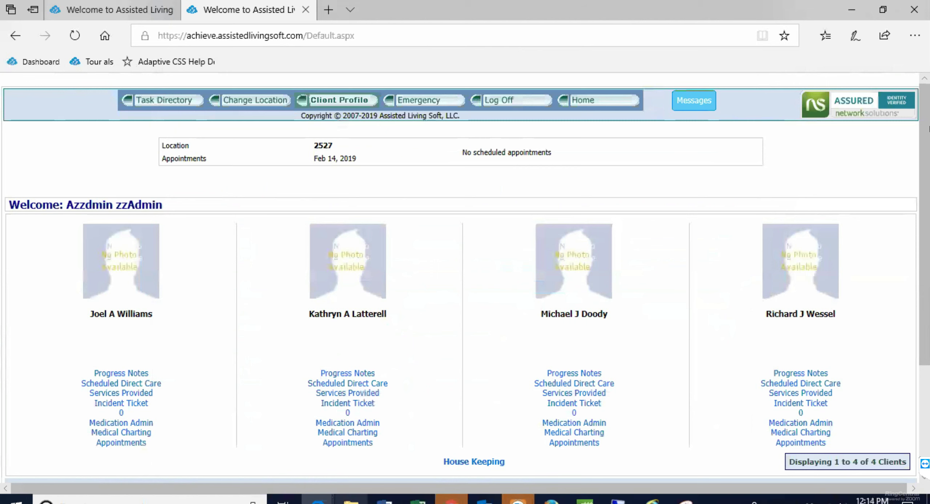
mouse_move(318, 499)
click(385, 453)
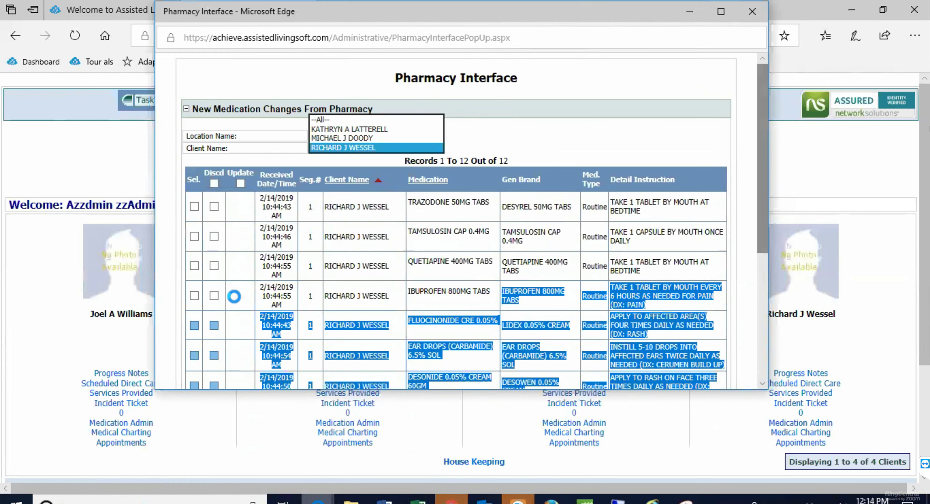
click(113, 148)
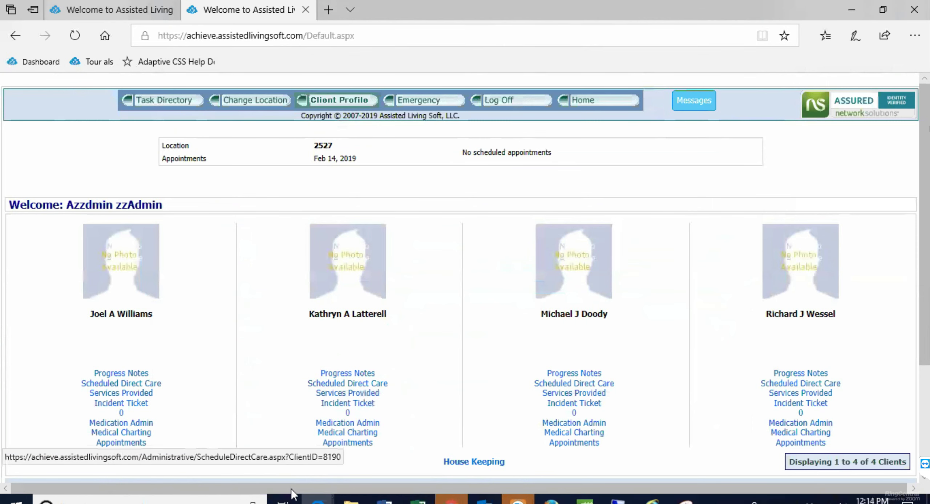
click(361, 451)
click(560, 142)
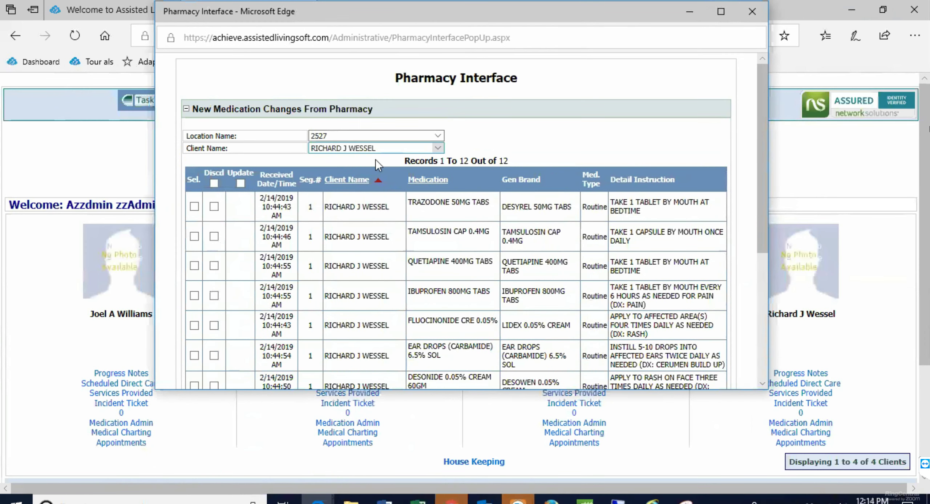
click(439, 149)
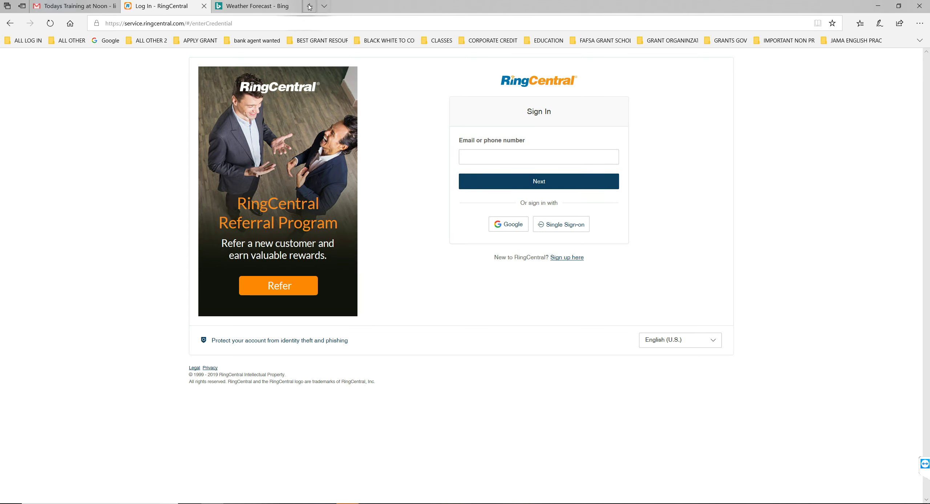
Close the RingCentral sign-in page and switch back to the RingCentral Meetings window with the shared screen
click(204, 6)
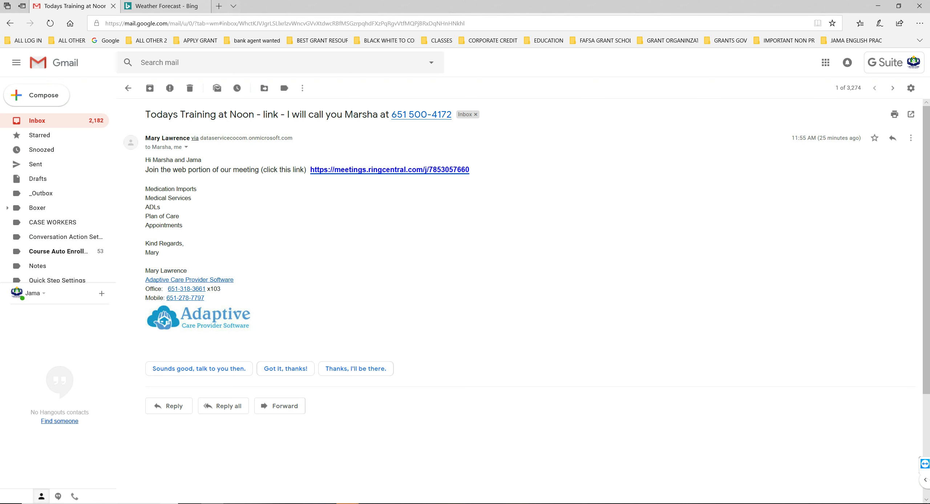
mouse_move(347, 501)
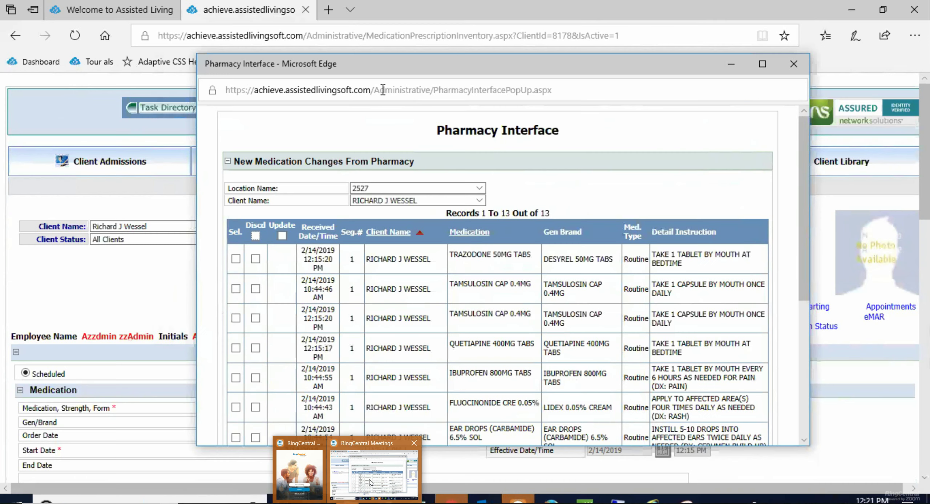
click(371, 482)
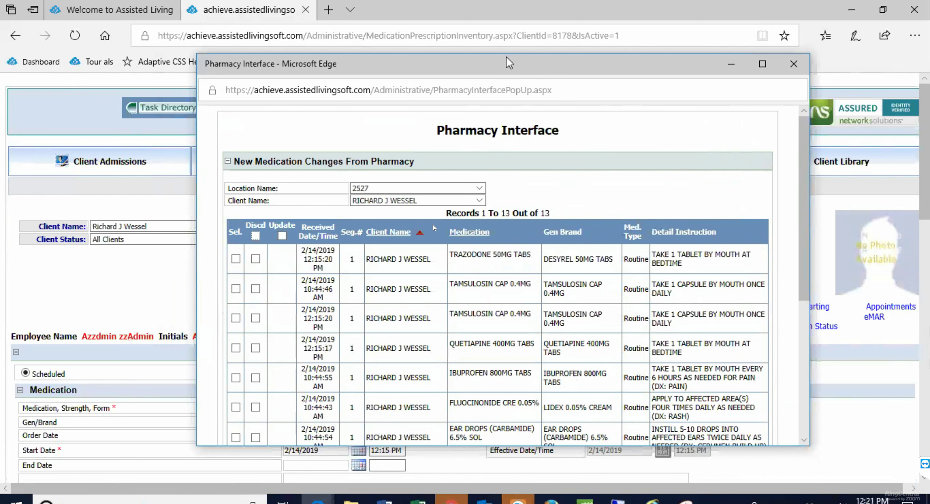
Review the client's new medication changes from the pharmacy and select the TRAZODONE 50MG TABS entry for import
drag(508, 63, 459, 60)
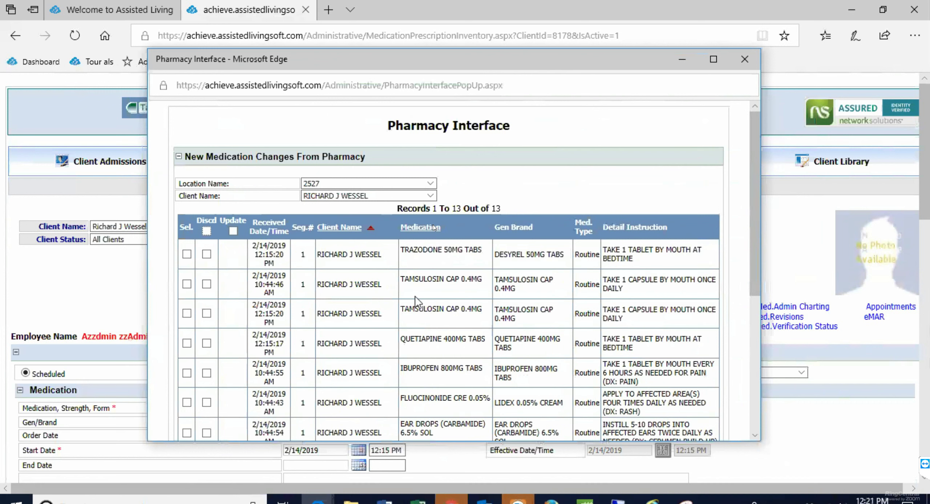
scroll(424, 259, down, 6)
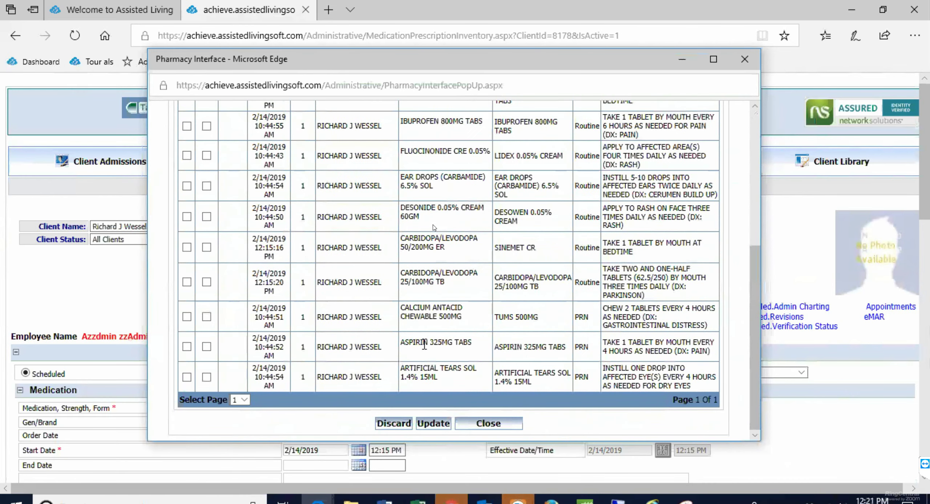
scroll(425, 345, up, 6)
scroll(425, 343, down, 3)
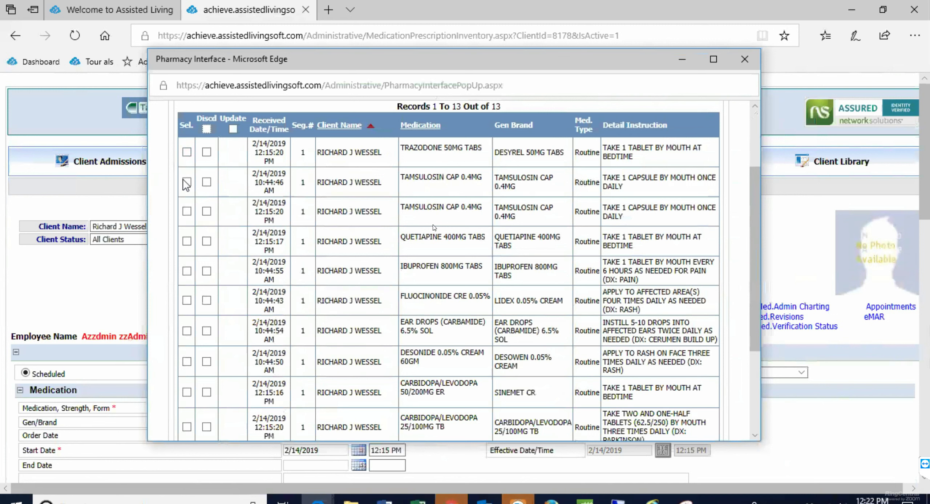
click(187, 152)
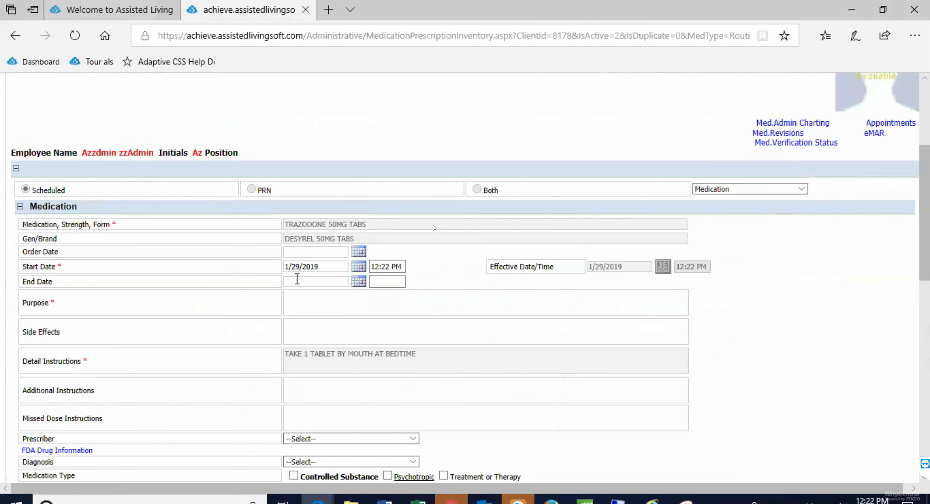
Look over the imported trazodone details and enter "Sleep" as the medication's purpose
scroll(305, 272, down, 2)
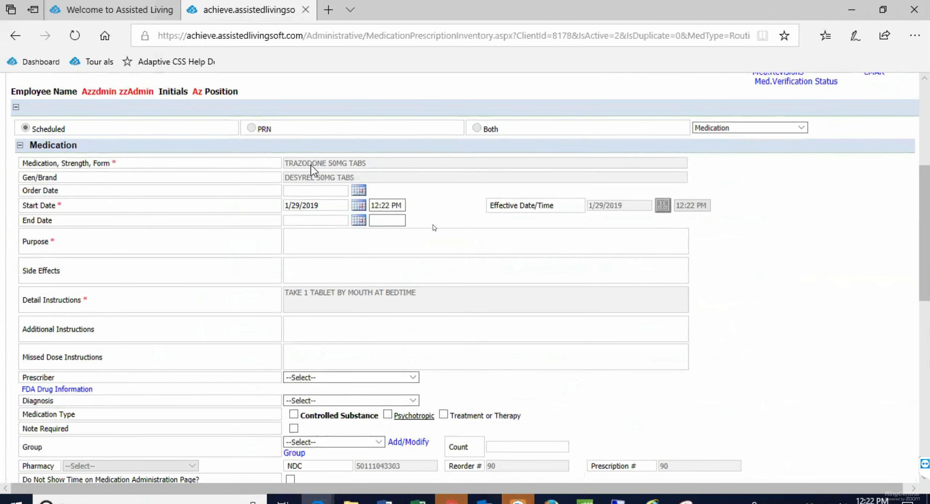
scroll(310, 335, down, 4)
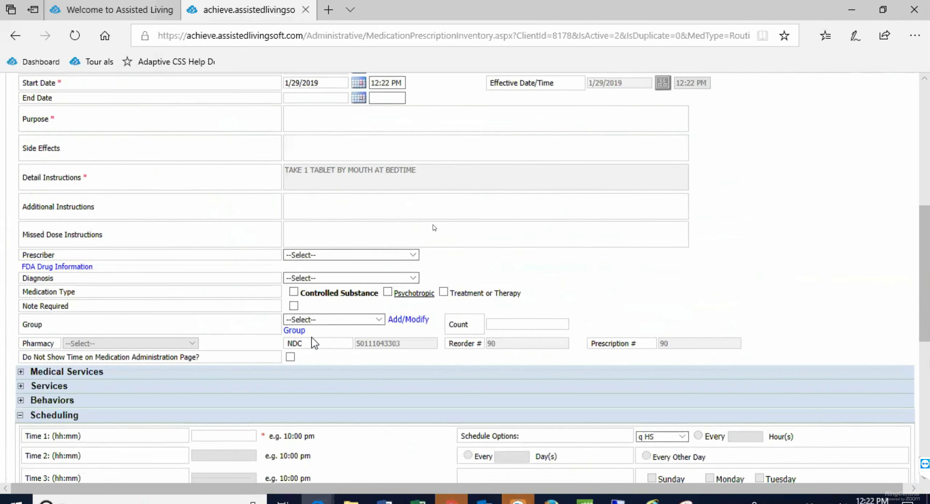
scroll(314, 329, up, 4)
click(321, 238)
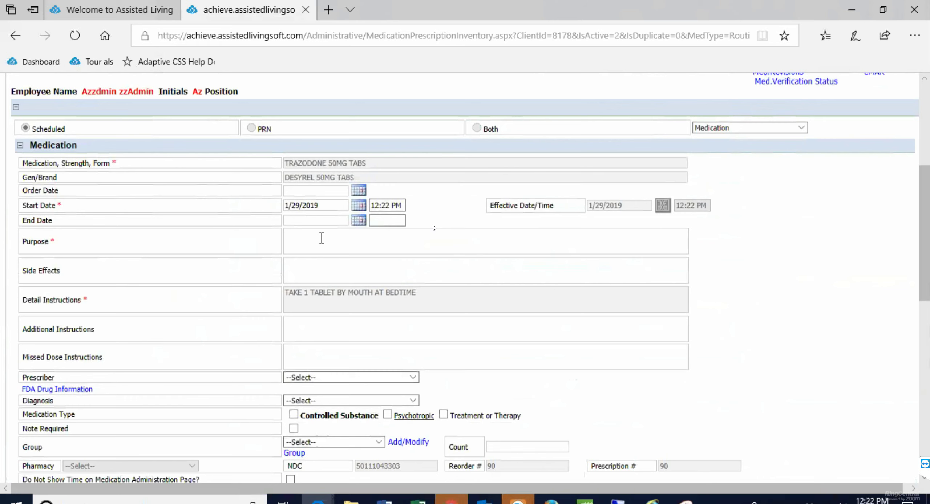
text(Sleep)
Set the trazodone's Time 1 to 8:00 pm in the scheduling section and insert the record
scroll(331, 324, down, 5)
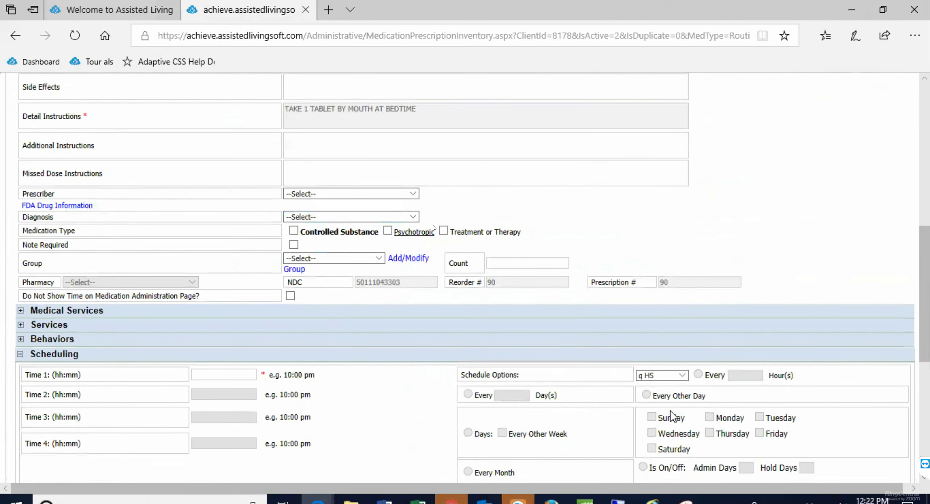
click(219, 374)
text(9:)
text(00)
text( p)
text(m)
key(BackSpace)
key(BackSpace)
key(BackSpace)
key(BackSpace)
key(BackSpace)
key(BackSpace)
text(8:00 pm)
scroll(390, 461, down, 3)
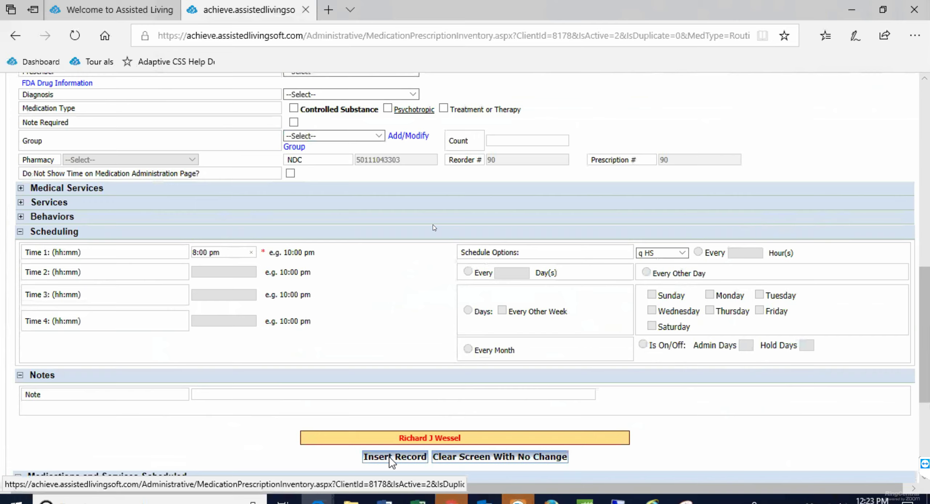
click(389, 457)
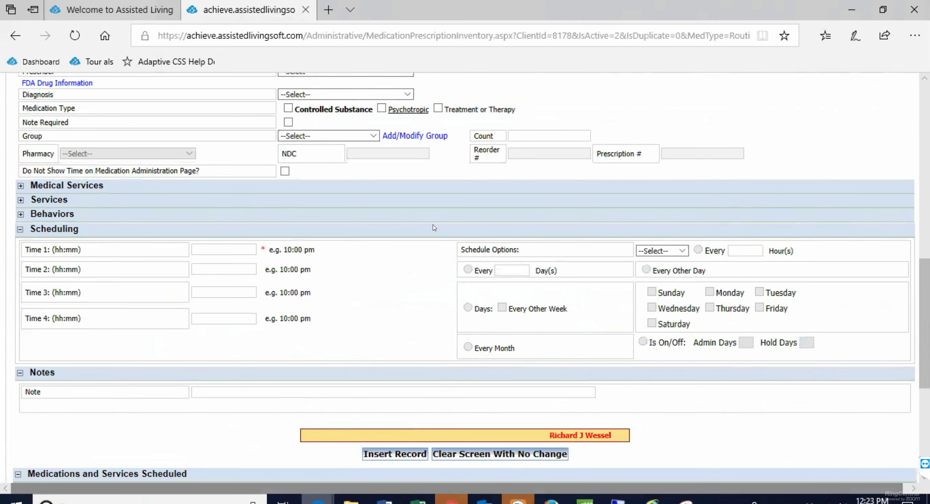
Filter the Pharmacy Interface to the same client and select the TAMSULOSIN CAP 0.4MG entry received at 10:44:46 AM
mouse_move(318, 501)
click(379, 430)
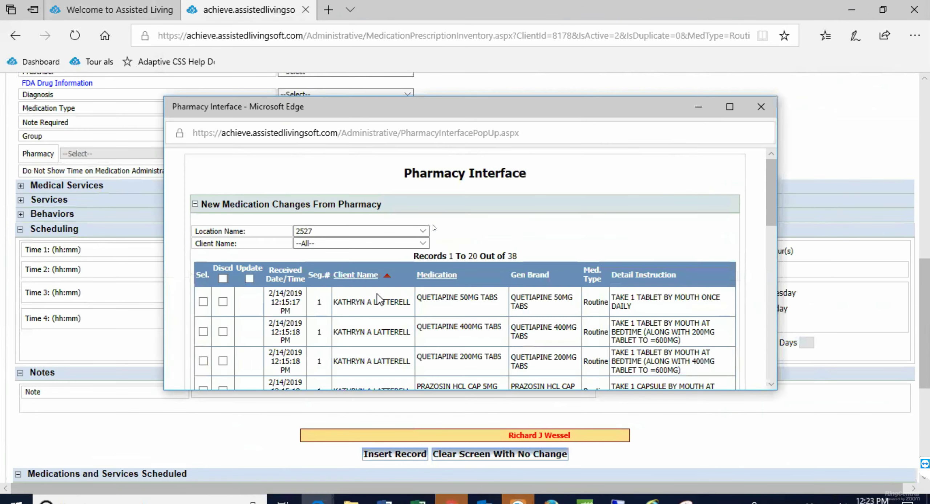
click(423, 243)
click(353, 270)
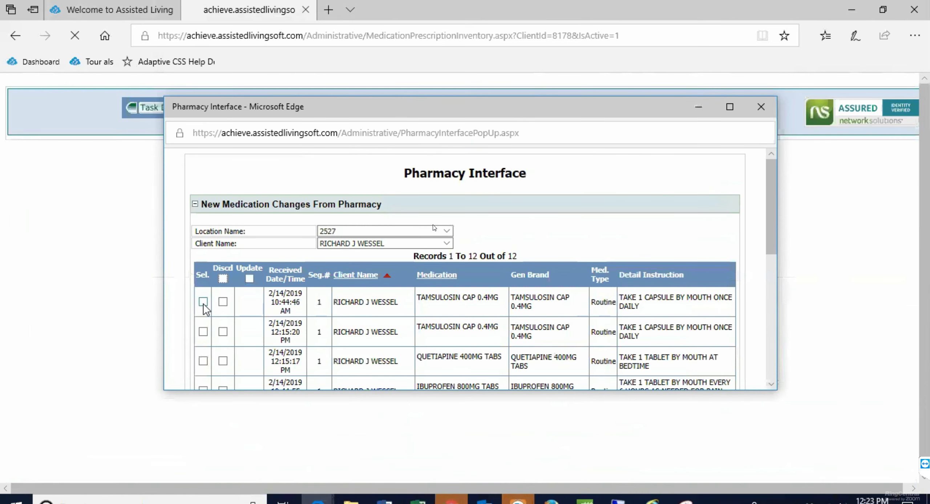
click(203, 302)
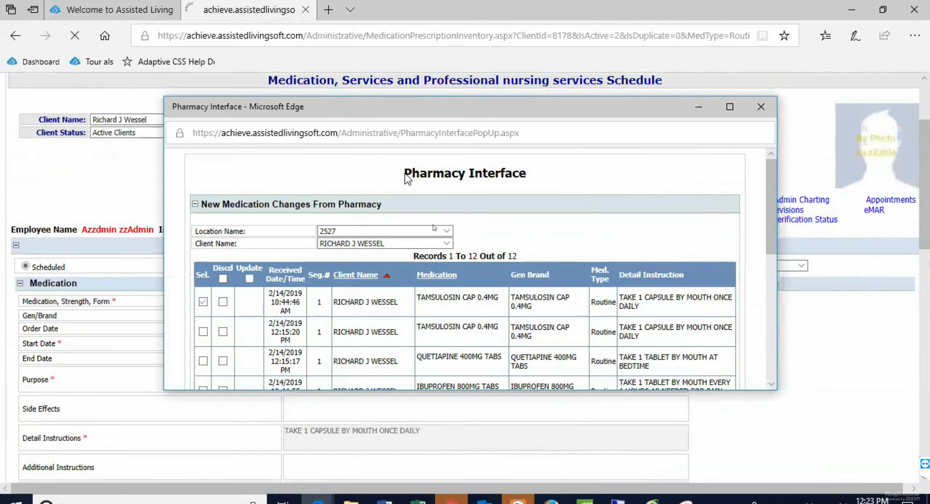
Move the Pharmacy Interface window aside and enter "Prostate" as the tamsulosin's purpose
drag(462, 109, 504, 21)
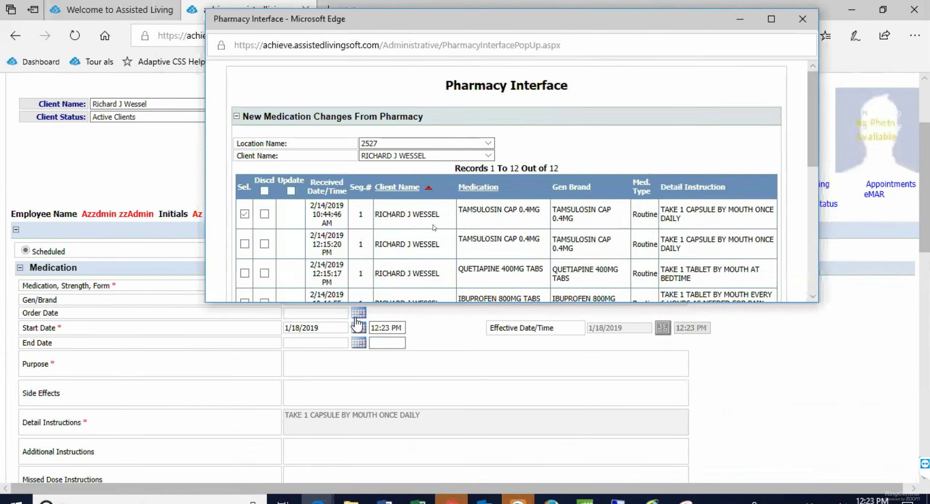
click(307, 368)
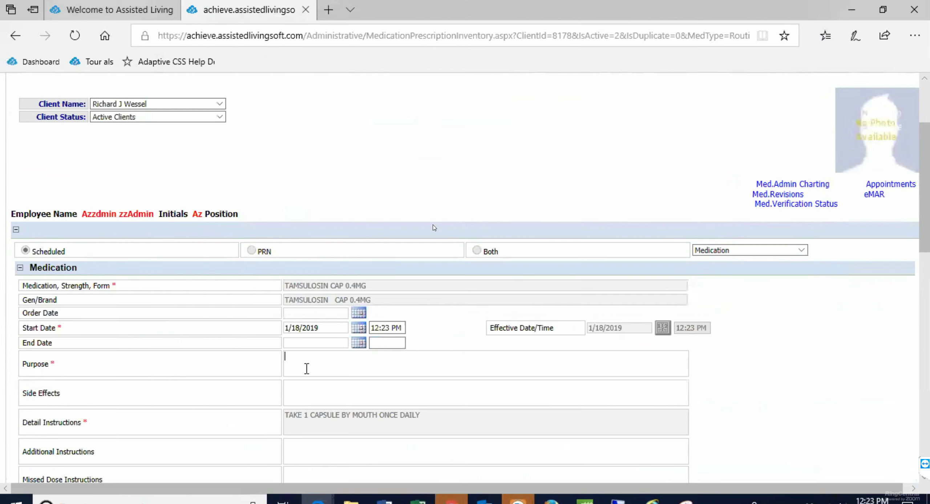
text(Prostate)
Try to insert the tamsulosin record with Time 1 at 8:00 PM and the schedule option at Other Time
scroll(306, 369, down, 8)
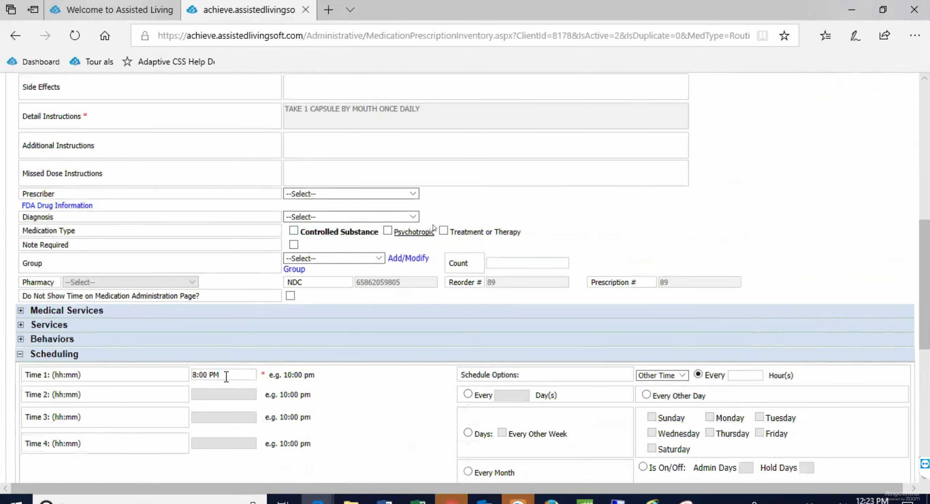
scroll(291, 326, down, 8)
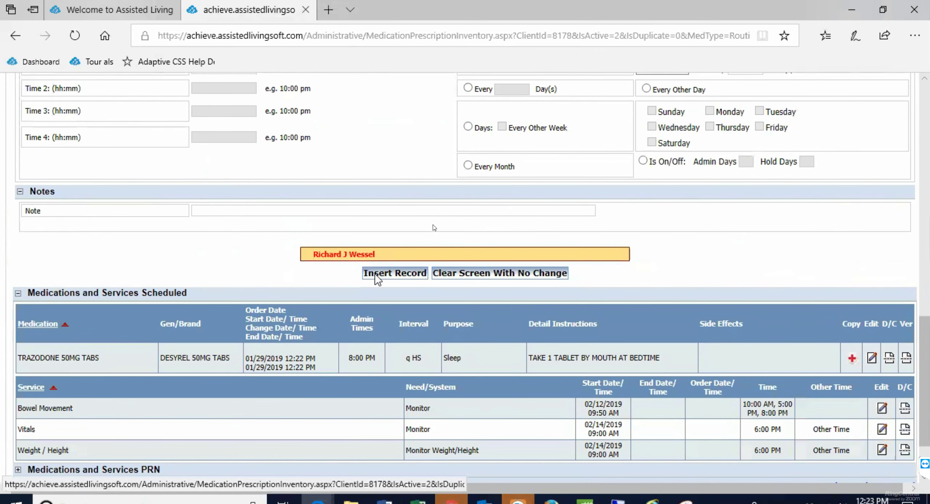
click(376, 275)
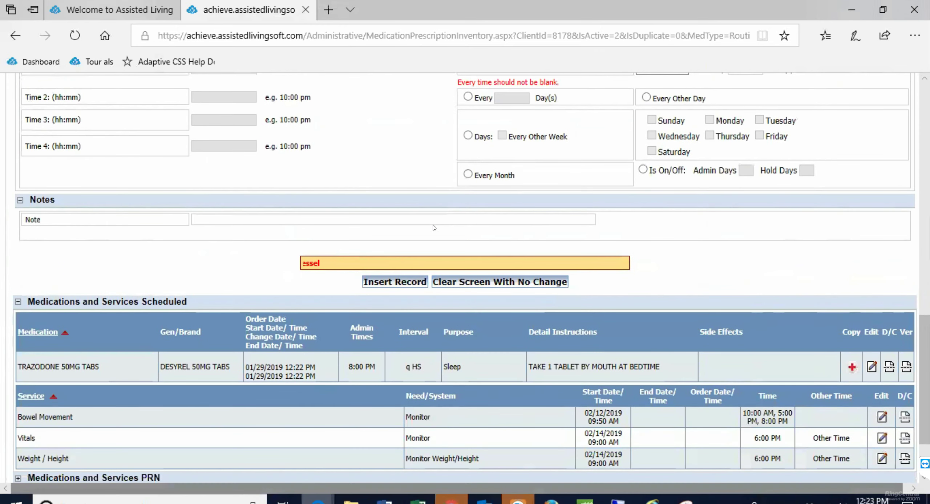
mouse_move(322, 501)
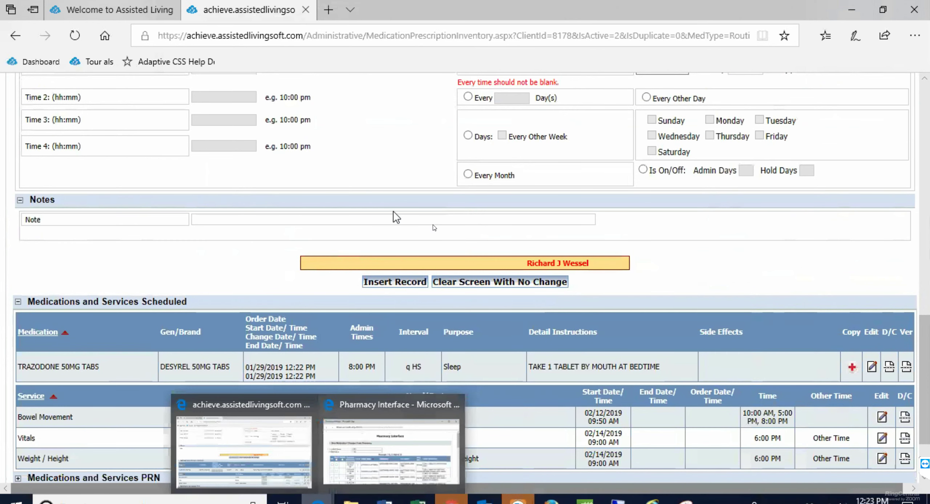
Set the tamsulosin's schedule option to q HS and Time 1 to 8:00 pm, and insert the record
scroll(393, 211, up, 3)
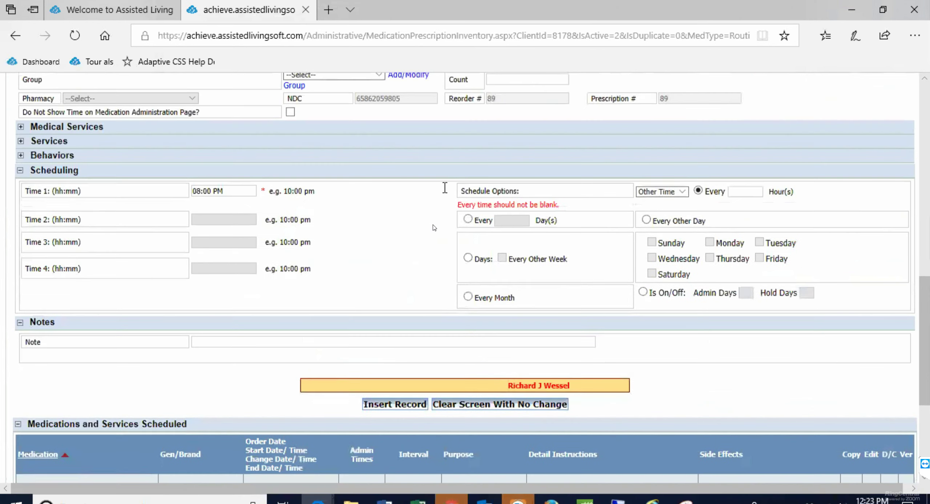
click(683, 193)
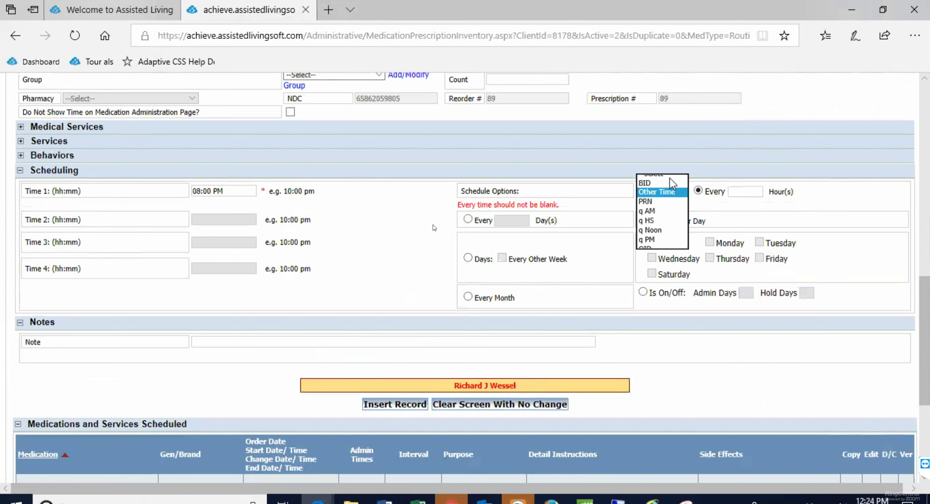
click(650, 221)
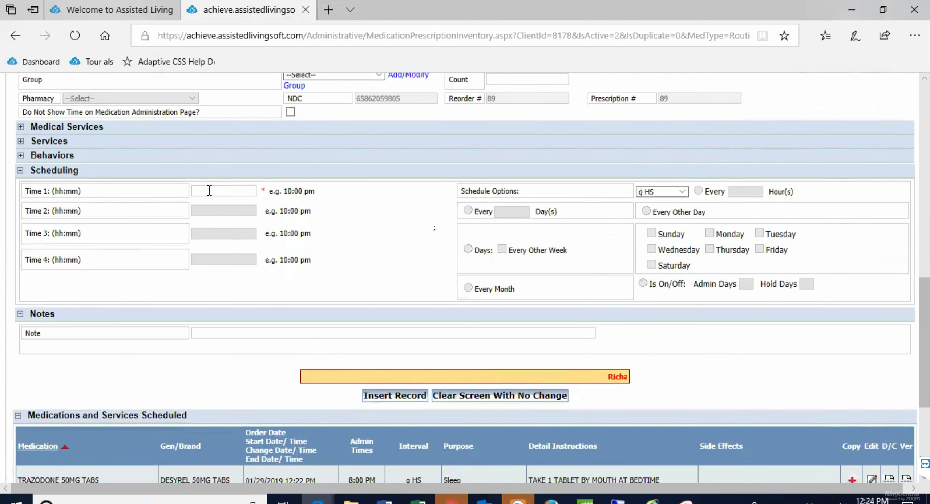
click(215, 195)
text(8:00 pm)
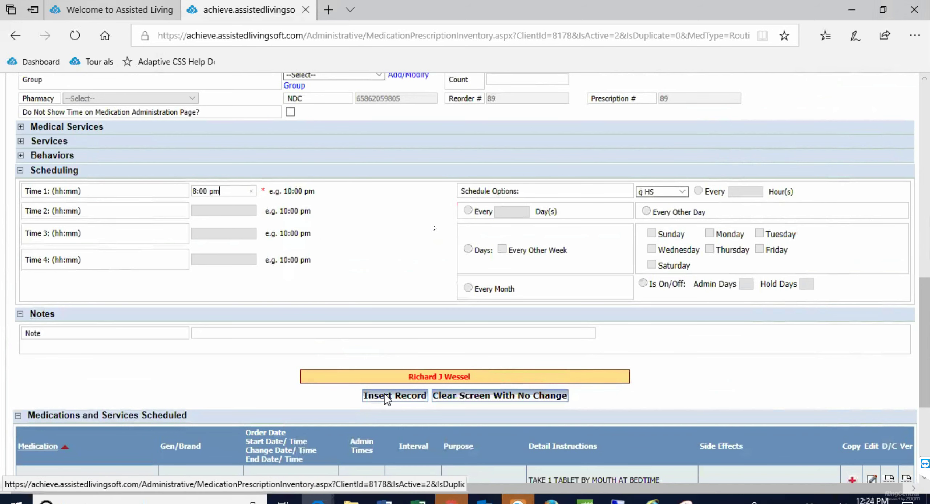
click(352, 227)
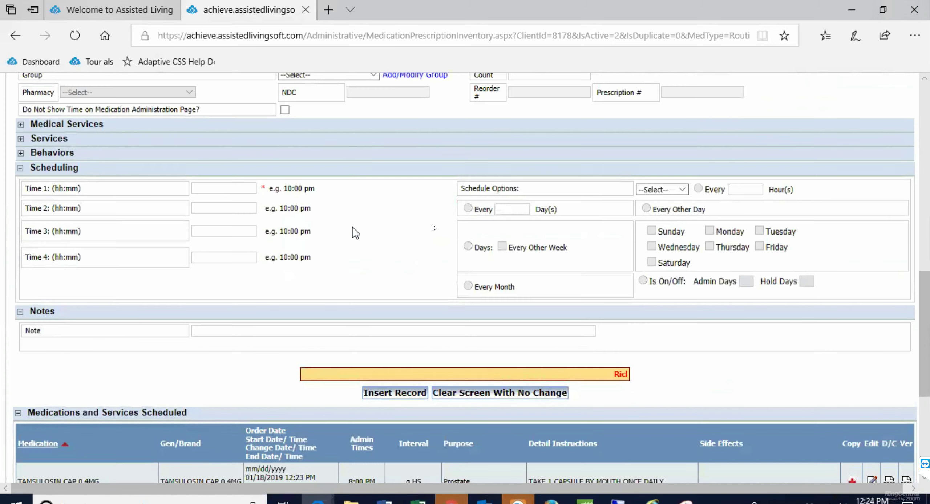
Check the scheduled medications, filter the Pharmacy Interface to the same client and select the QUETIAPINE 400MG TABS entry
scroll(353, 238, down, 2)
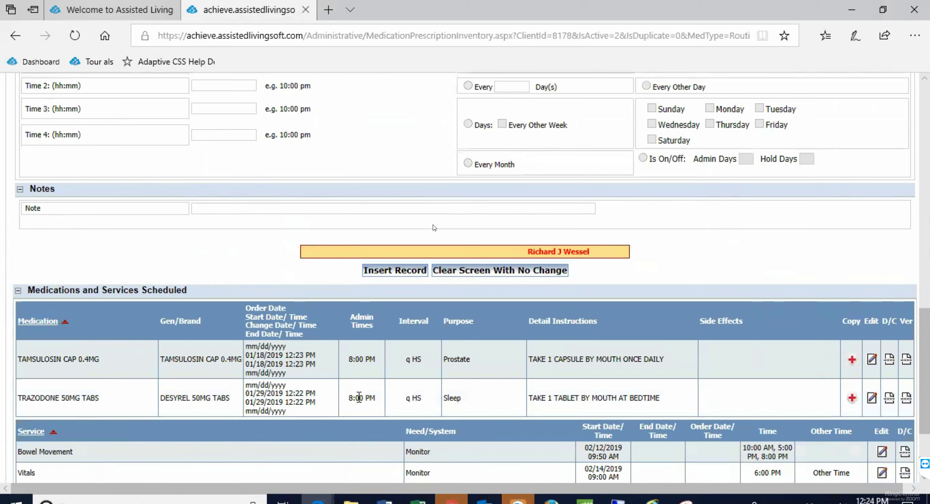
scroll(359, 399, up, 5)
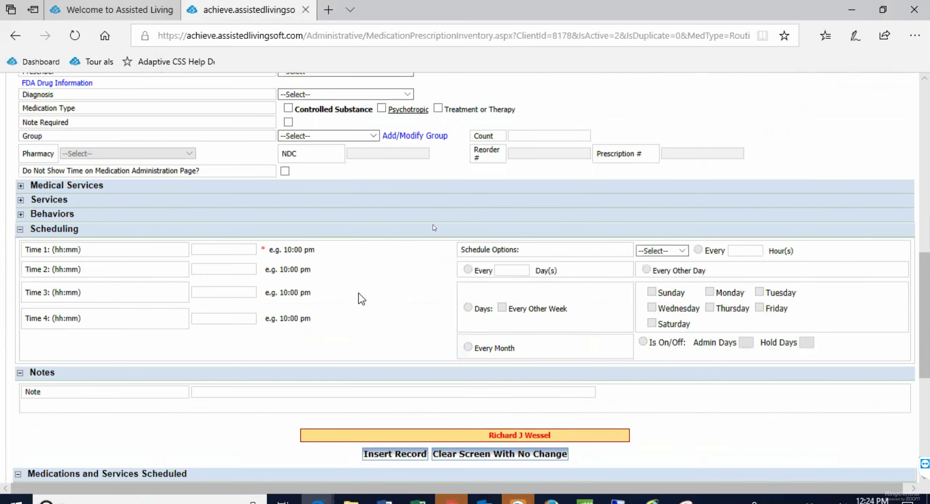
scroll(363, 303, up, 3)
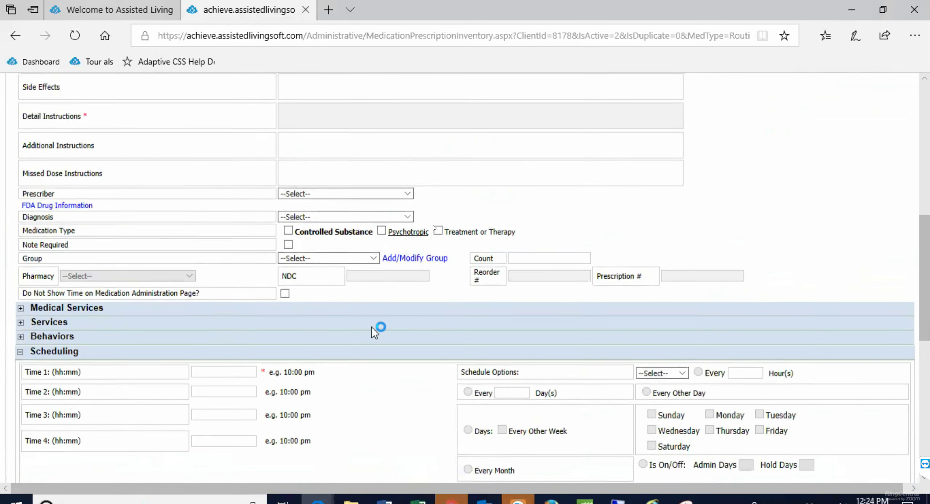
scroll(385, 348, down, 8)
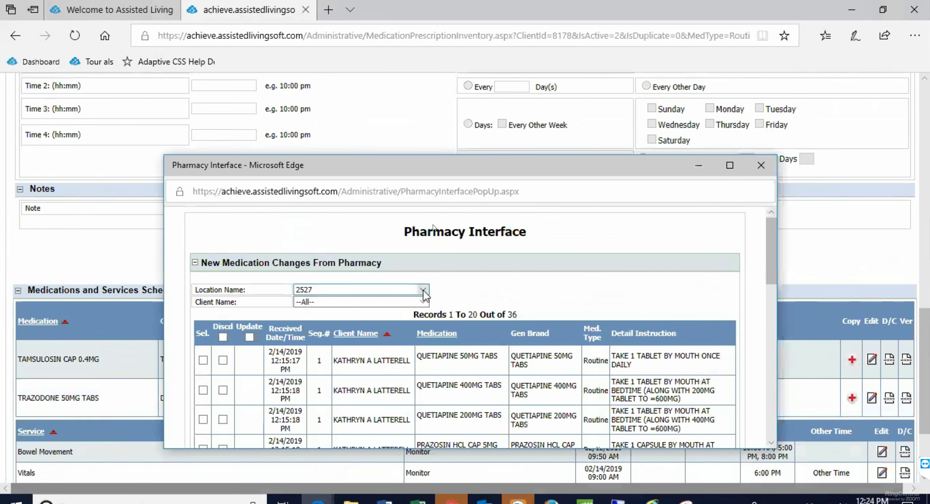
click(423, 302)
click(344, 301)
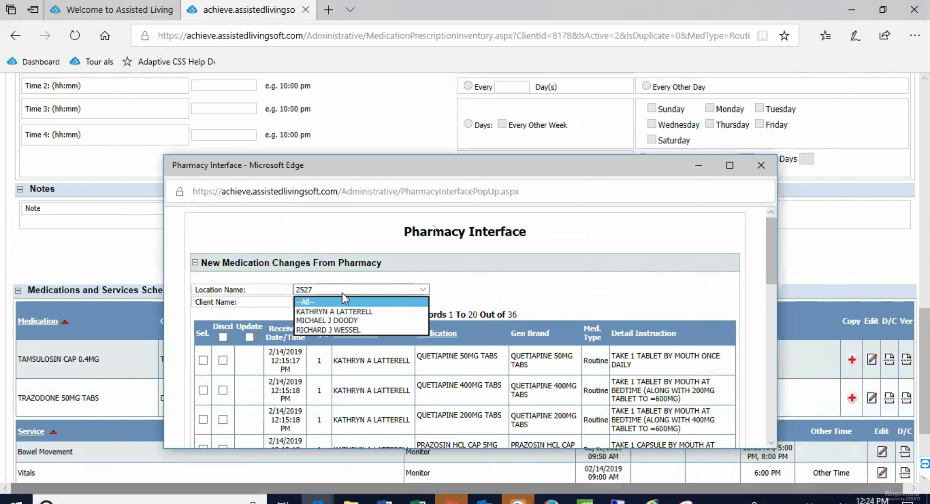
click(321, 329)
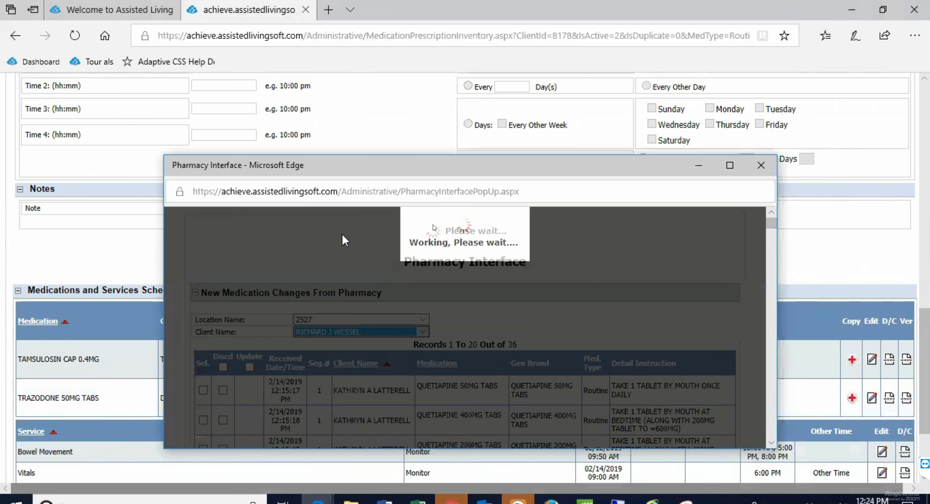
scroll(197, 334, down, 1)
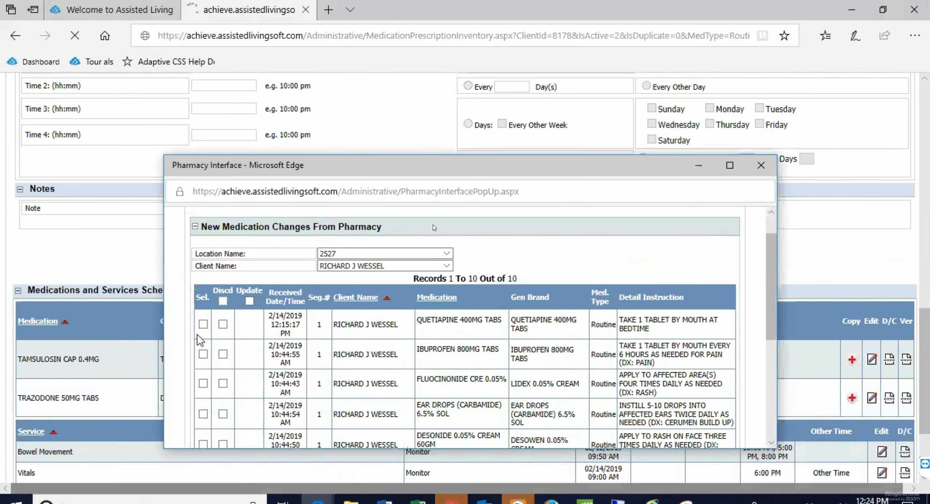
click(203, 324)
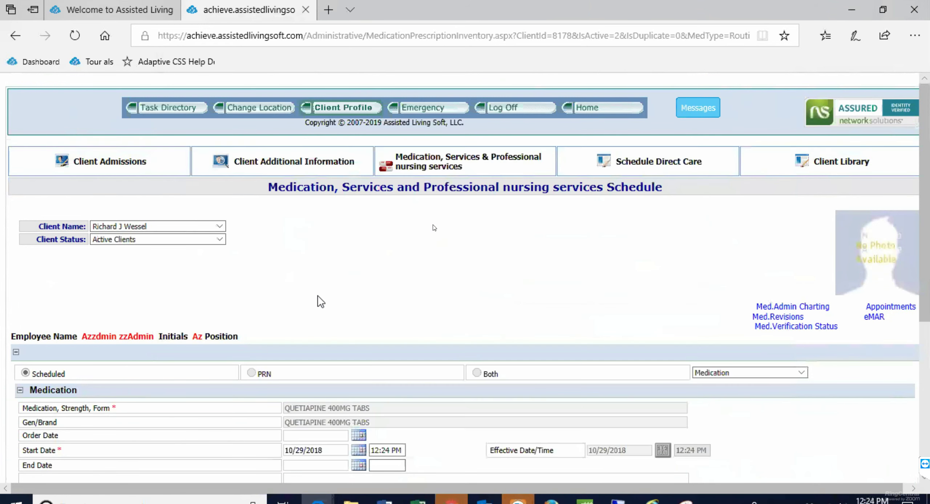
Enter "schizophrenia" as the quetiapine's purpose
text(sch)
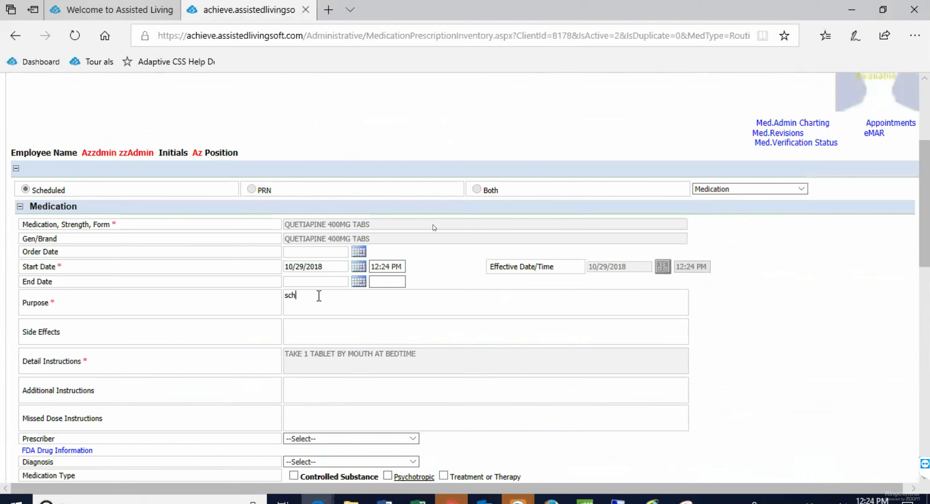
text(itzophrenia)
click(300, 295)
key(BackSpace)
Keep the quetiapine's schedule option at q HS, set Time 1 to 8:00 pm and insert the record
scroll(418, 352, down, 6)
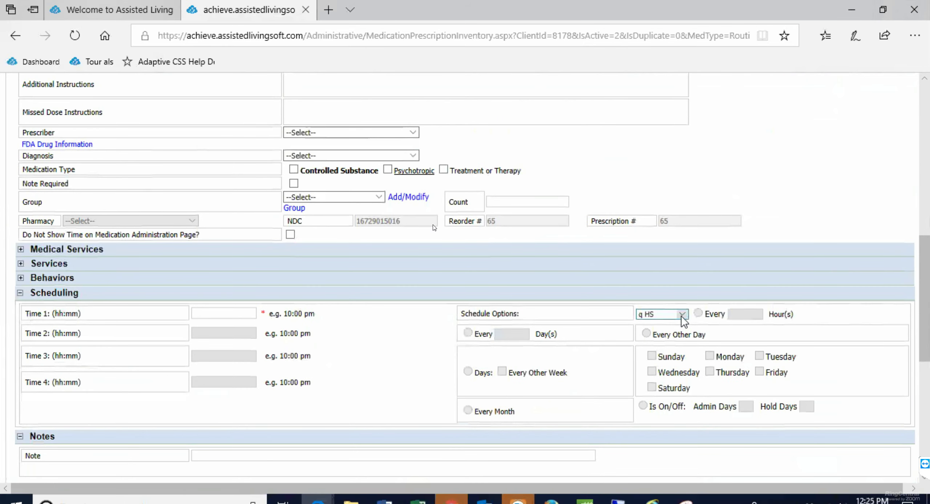
click(683, 313)
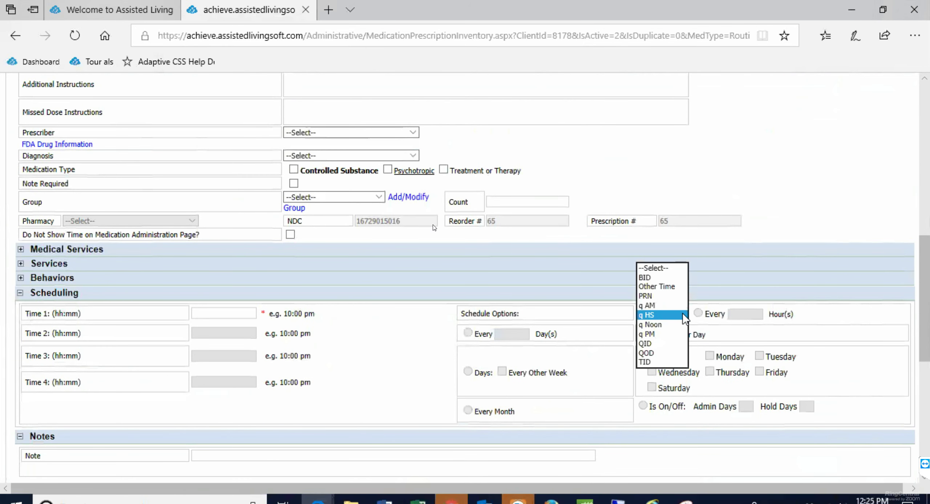
click(656, 316)
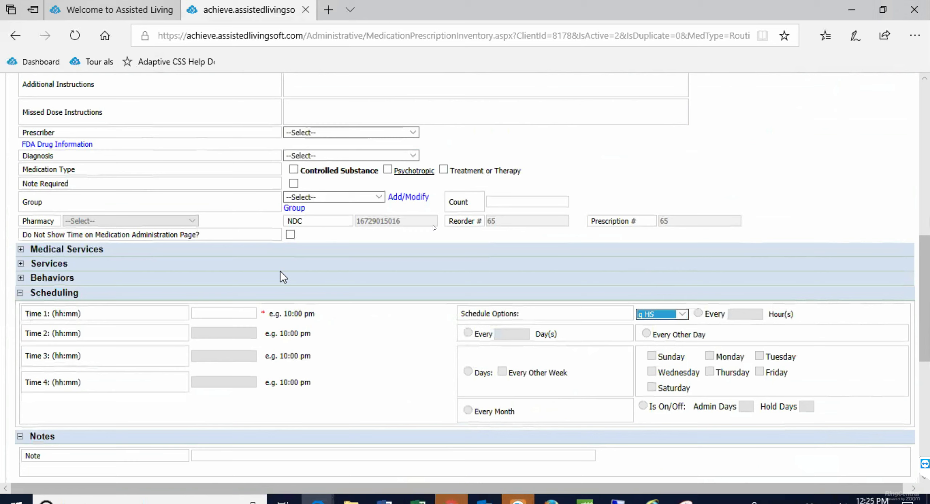
click(221, 312)
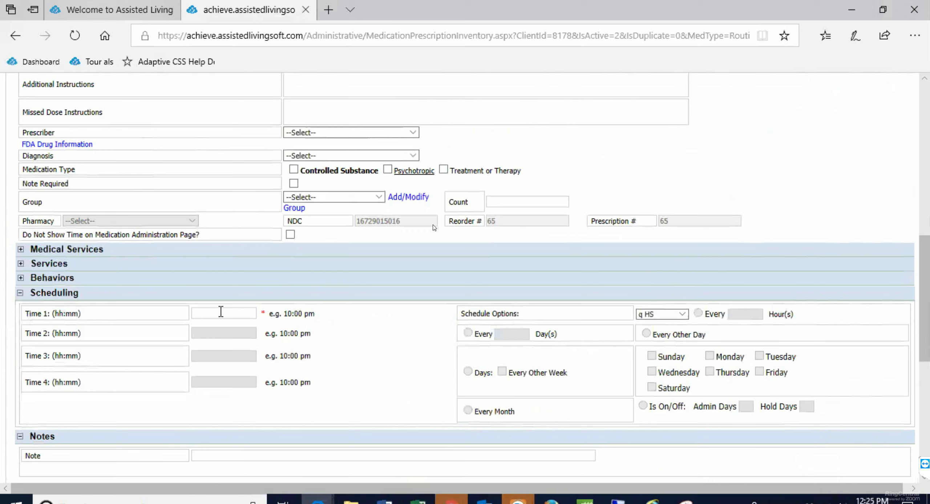
text(8:00 pm)
scroll(234, 181, down, 6)
scroll(232, 184, up, 5)
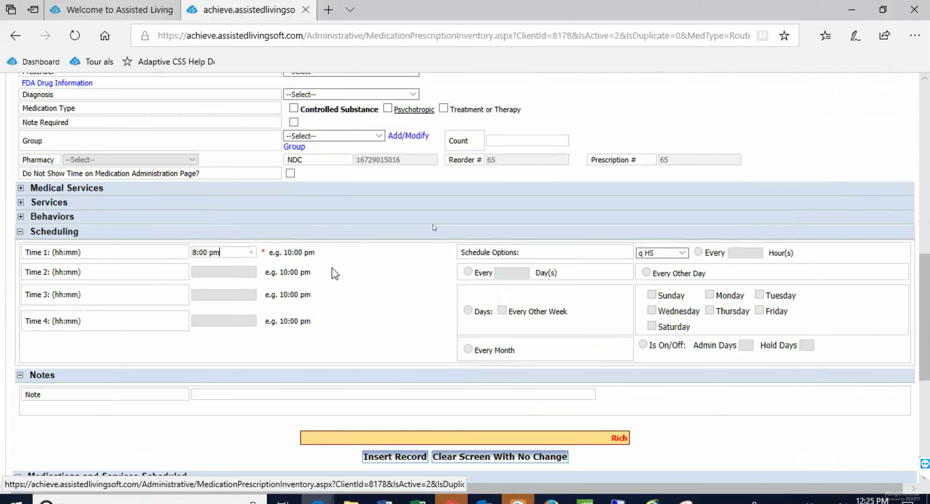
key(Tab)
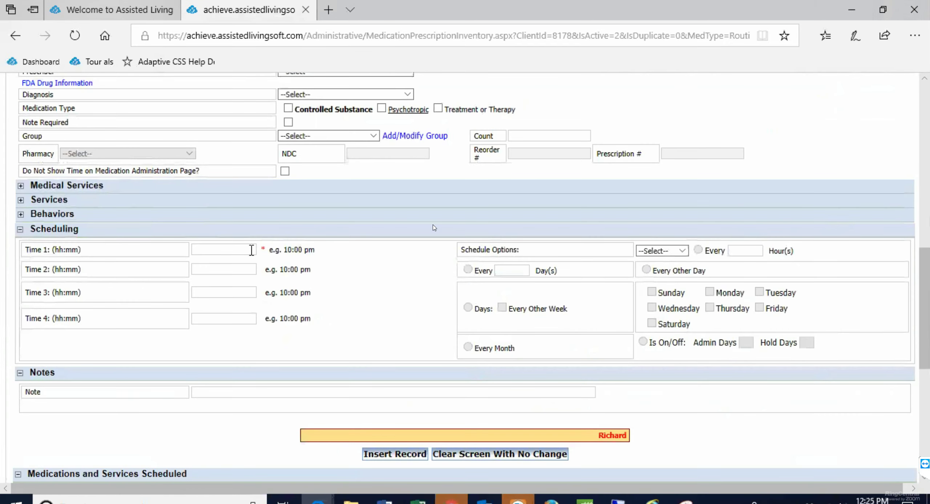
Check the updated medication schedule, return to the Pharmacy Interface and filter the new medication changes to the same client
scroll(618, 287, up, 15)
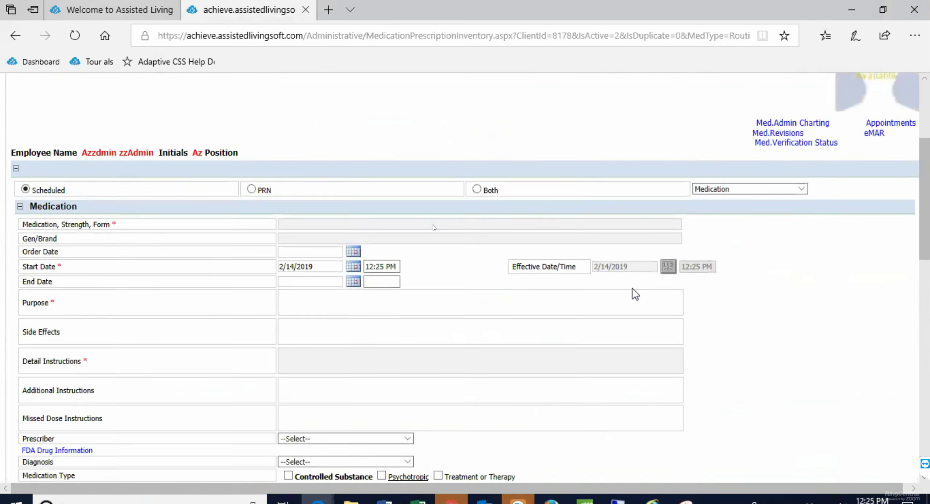
scroll(536, 340, down, 6)
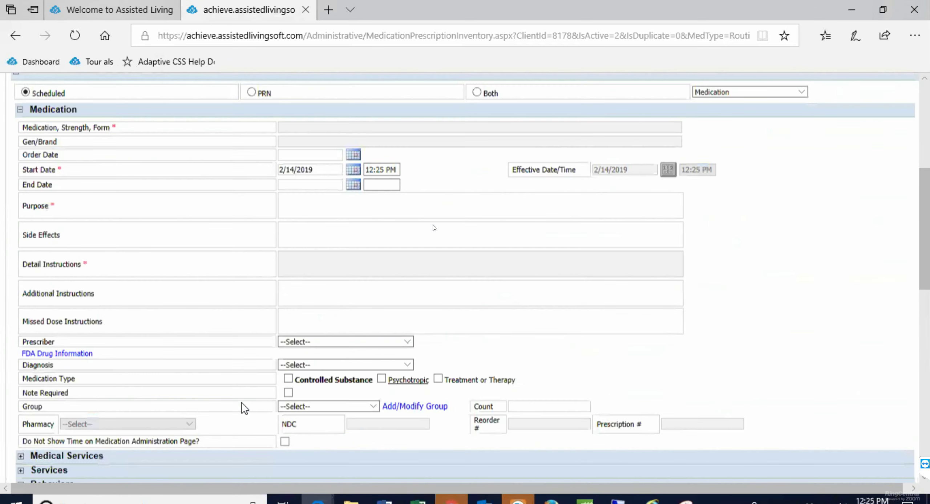
scroll(245, 407, down, 10)
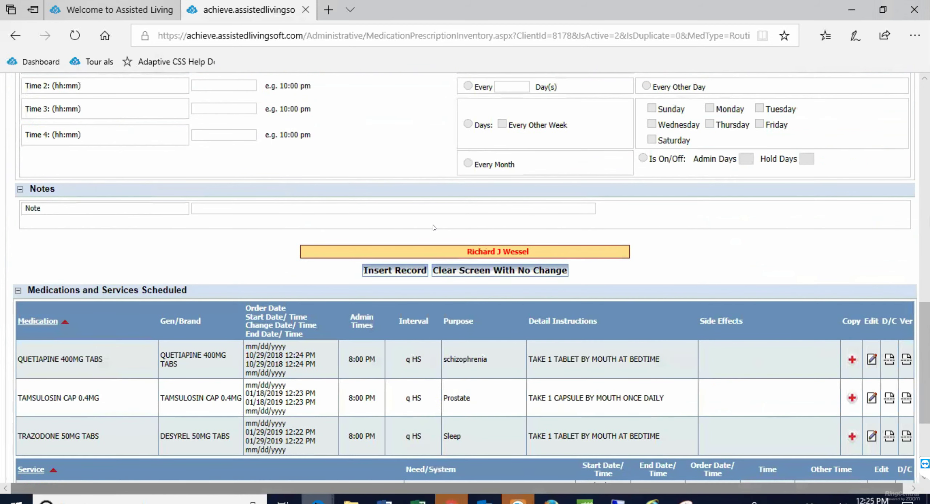
mouse_move(317, 500)
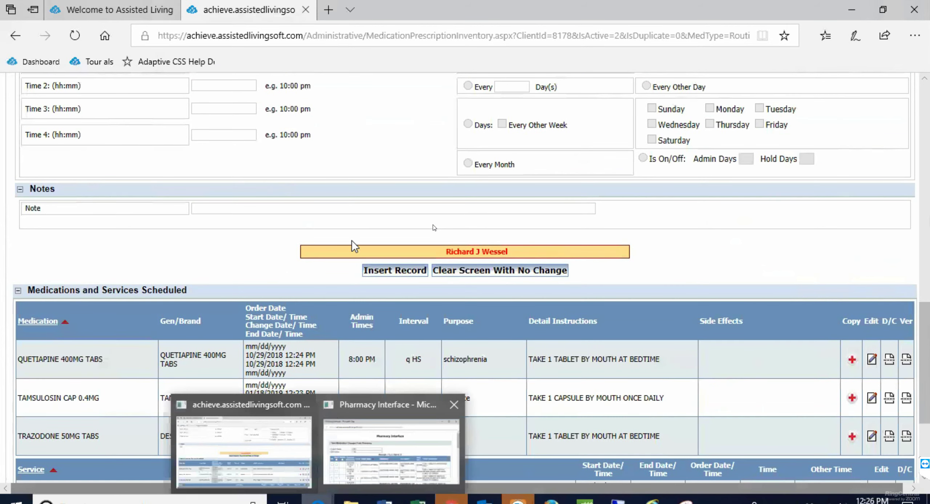
click(341, 418)
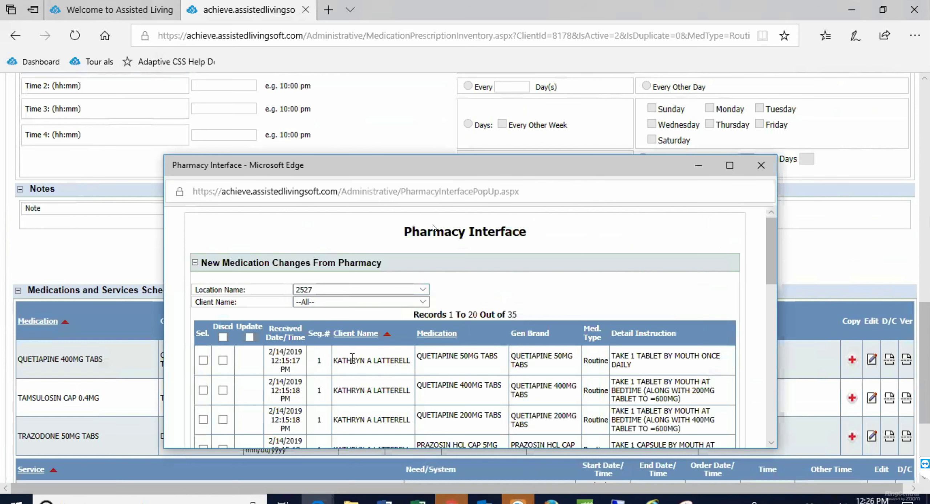
scroll(366, 429, down, 6)
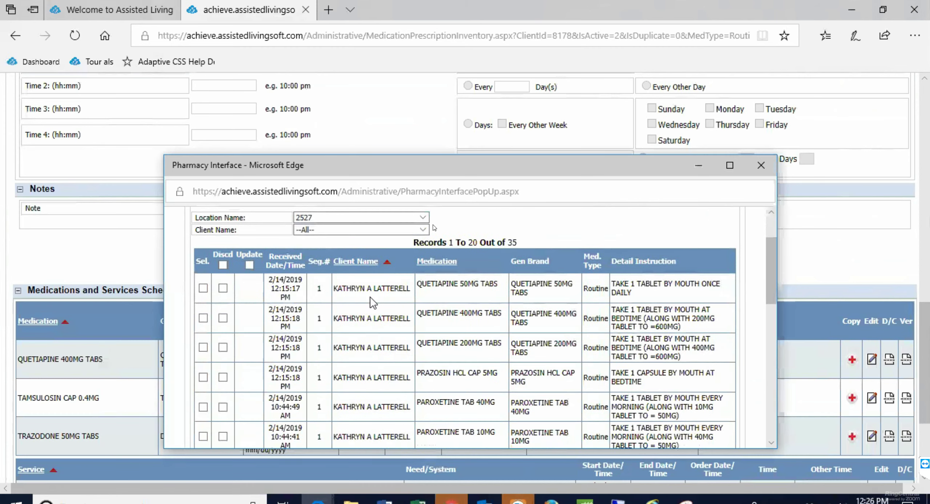
scroll(378, 247, up, 6)
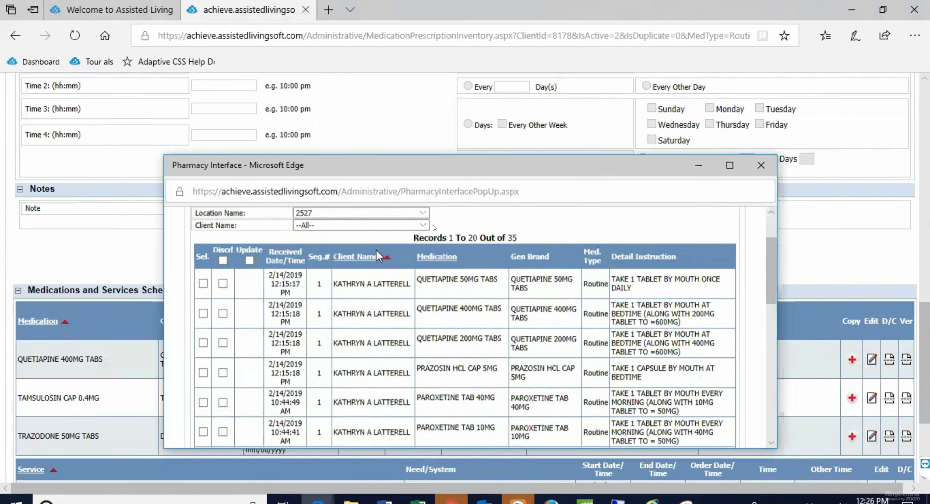
click(423, 230)
click(331, 258)
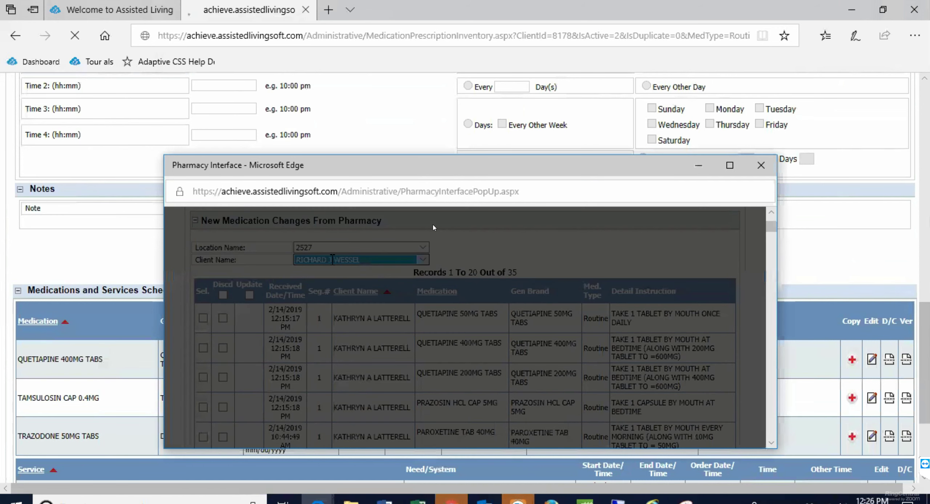
scroll(231, 276, down, 1)
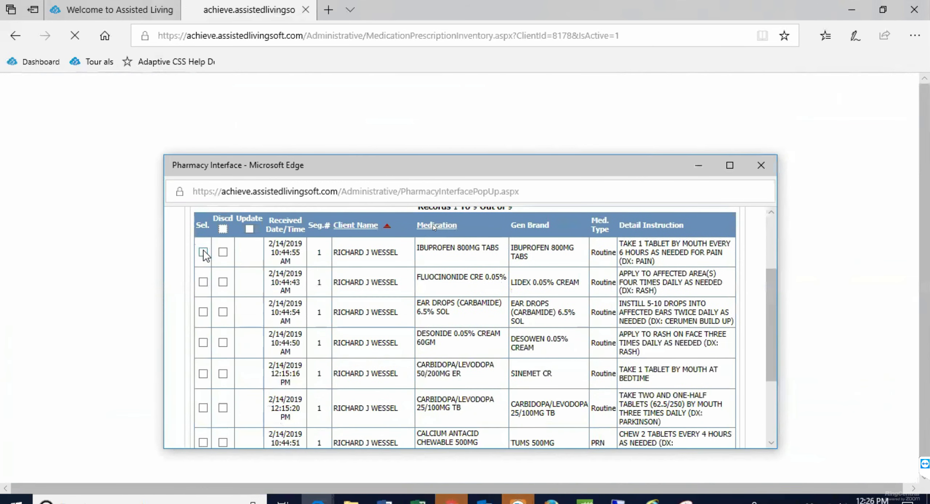
Select the PRN entry CALCIUM ANTACID CHEWABLE 500MG among the client's new medication changes
scroll(573, 311, down, 1)
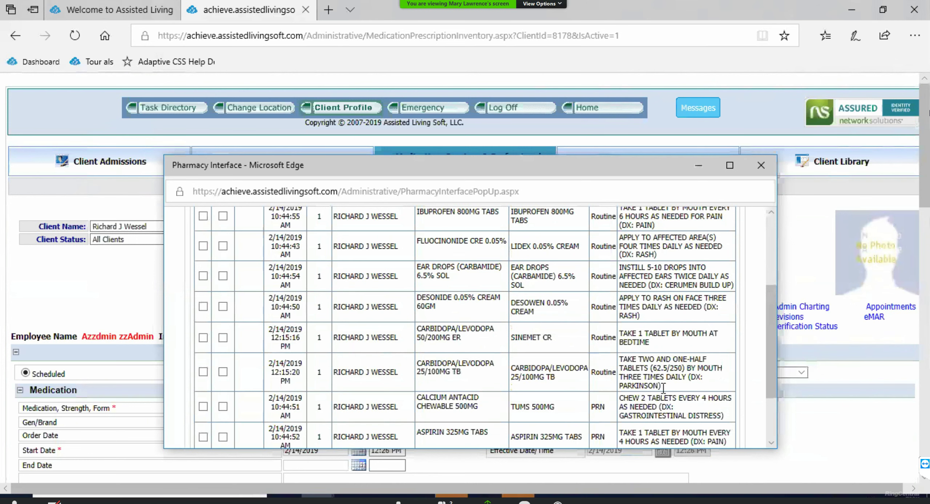
scroll(664, 402, down, 2)
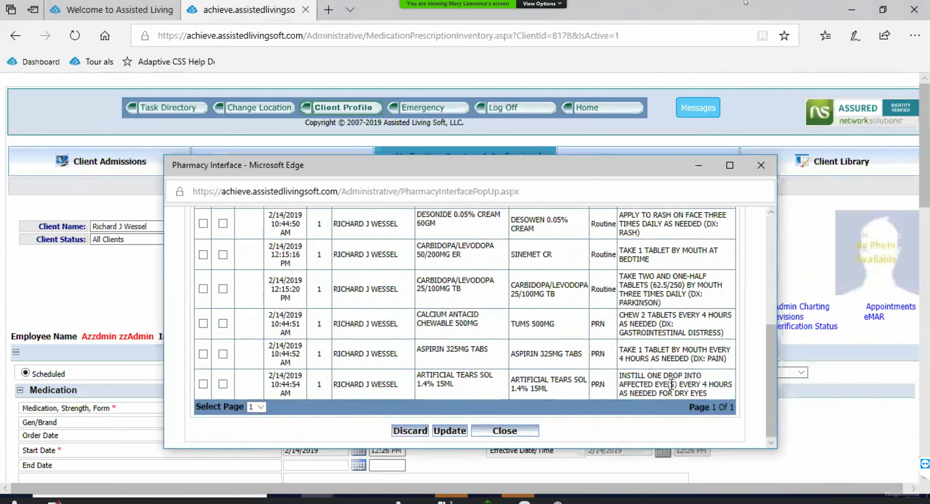
scroll(664, 397, up, 1)
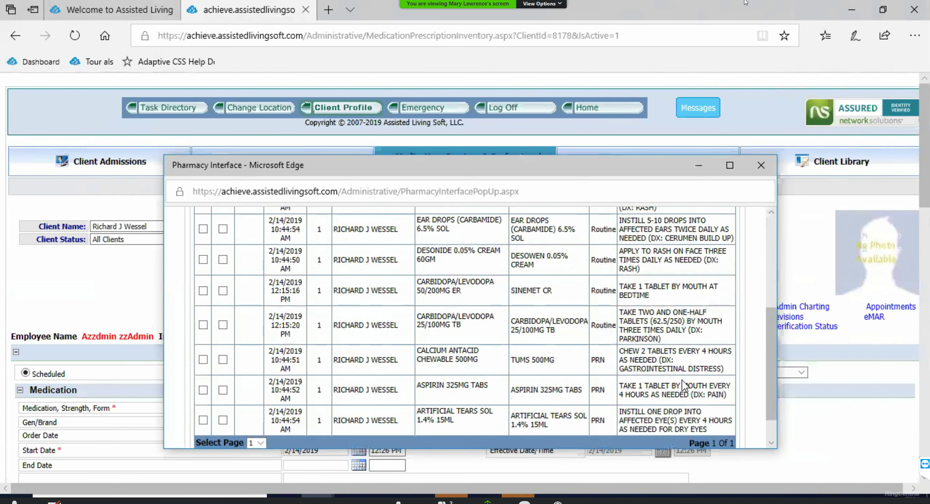
click(203, 361)
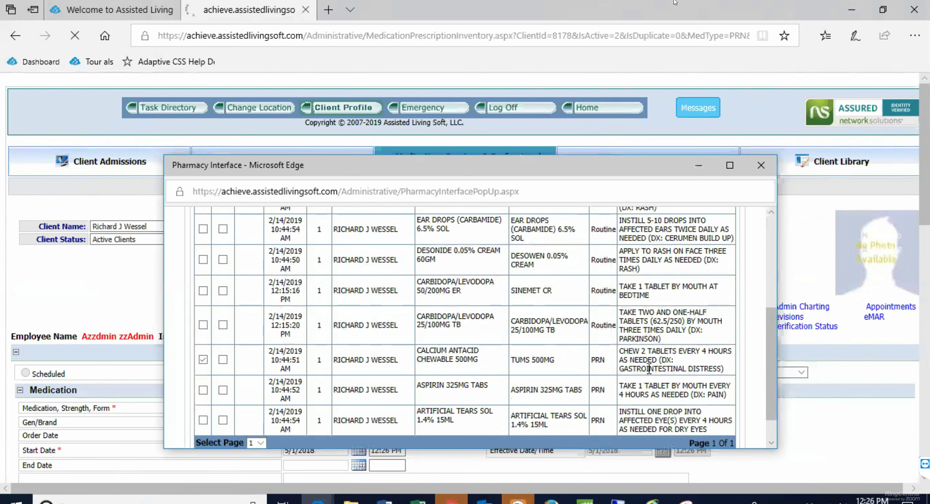
Copy "GASTROINTESTINAL DISTRESS" from the calcium antacid's pharmacy instructions into its purpose and insert the record
drag(619, 369, 715, 368)
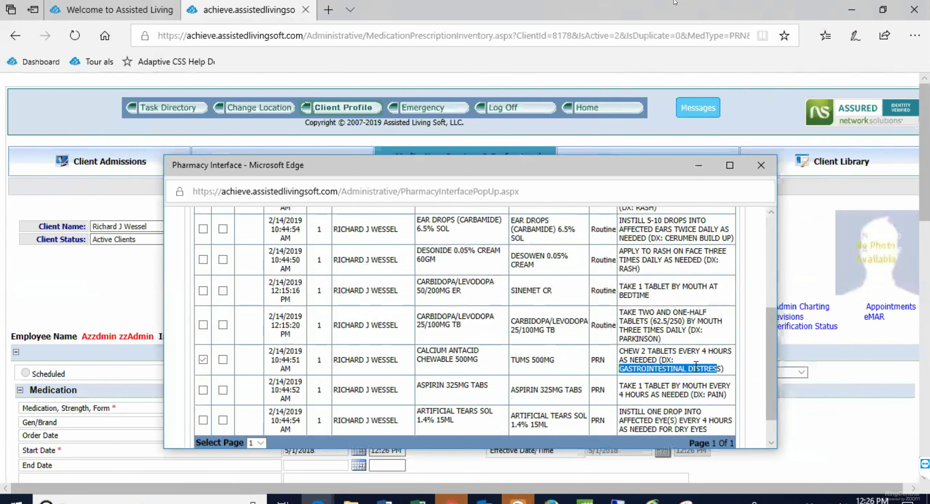
right_click(714, 430)
click(715, 434)
click(327, 457)
scroll(286, 303, down, 5)
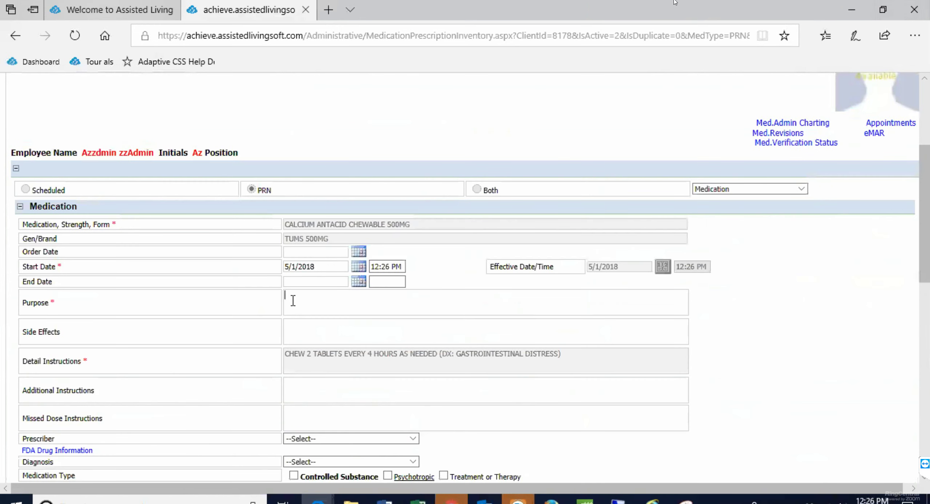
right_click(292, 301)
click(312, 364)
text(STROINTESTINAL DISTRESS)
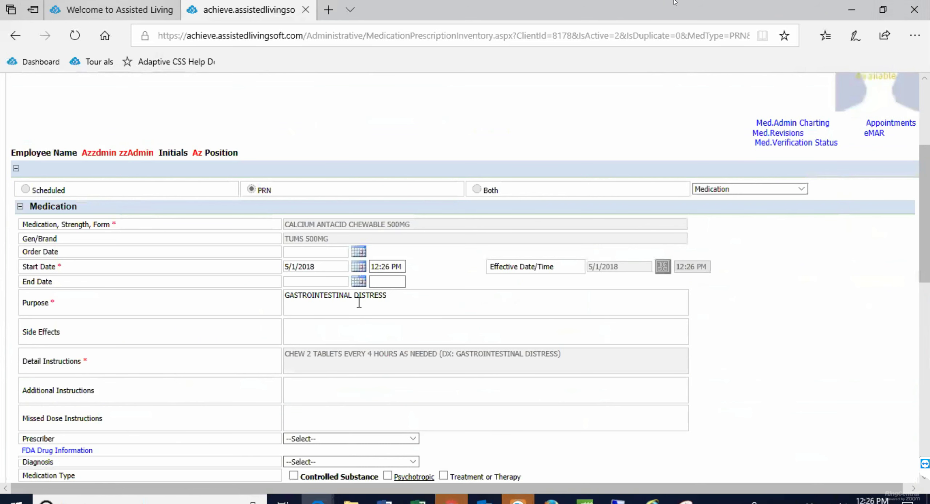
scroll(359, 302, down, 10)
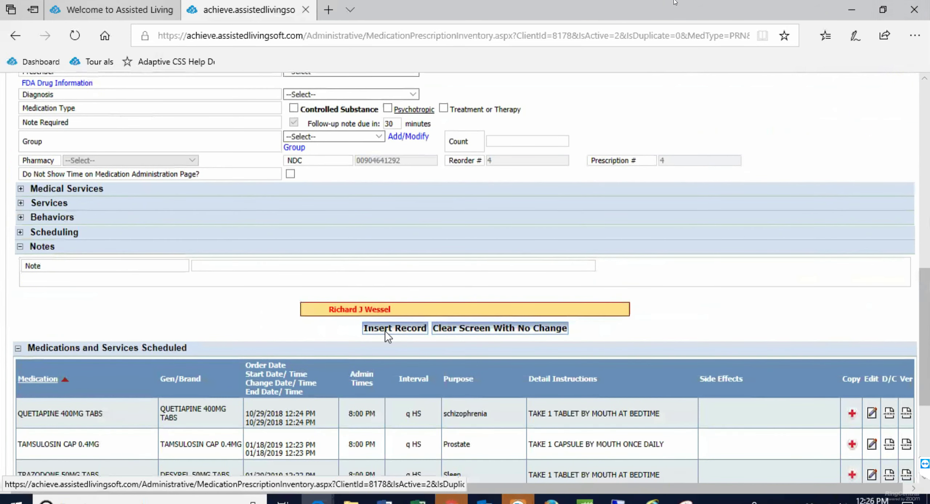
click(385, 329)
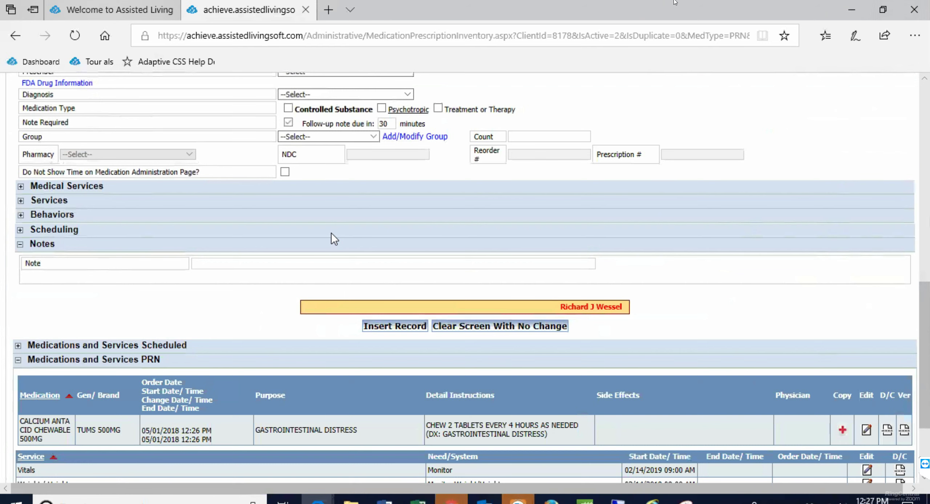
Examine the cleared PRN medication form and the client's list of PRN medications and services
scroll(336, 241, up, 8)
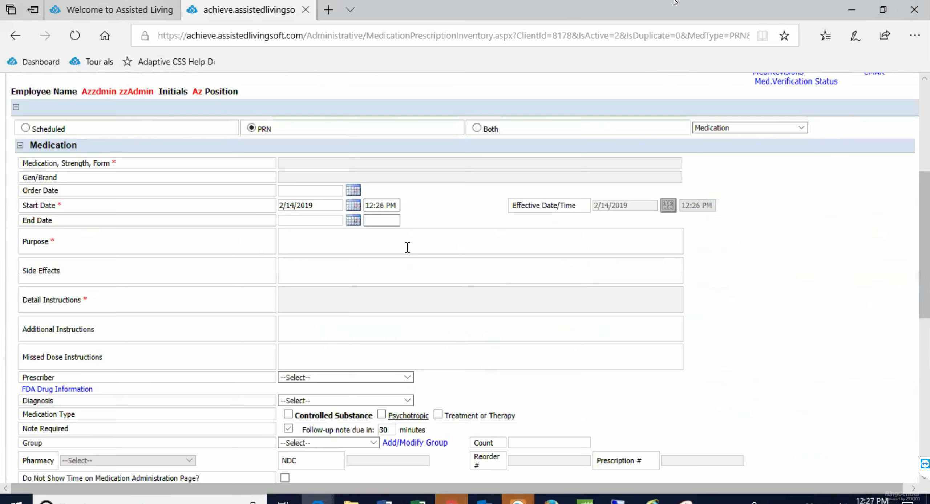
scroll(407, 247, up, 2)
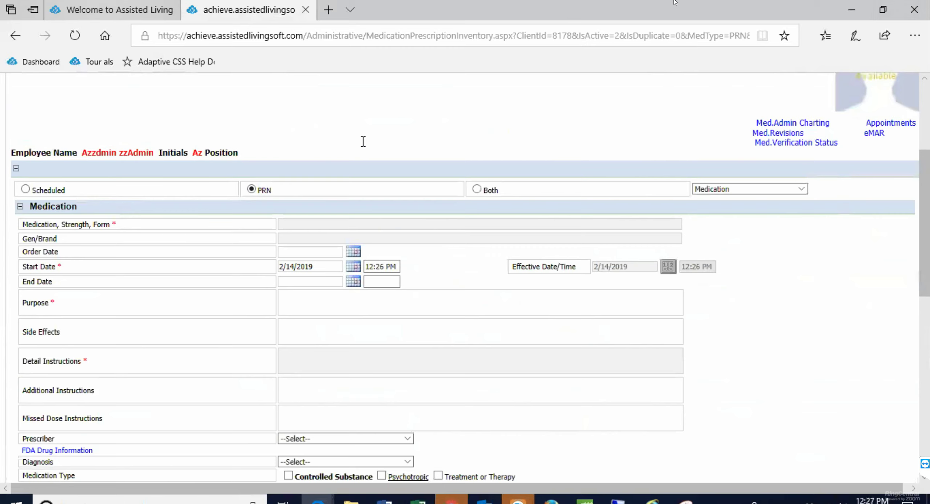
scroll(647, 356, down, 10)
scroll(644, 350, down, 3)
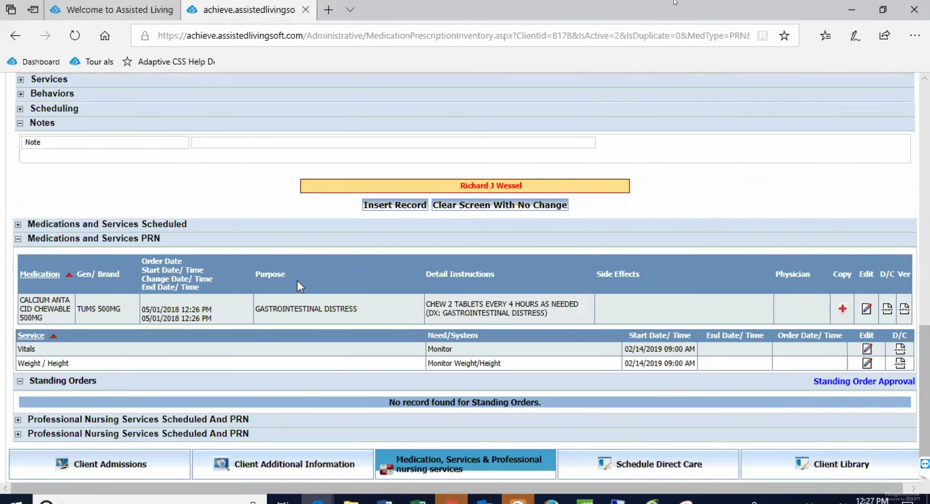
scroll(297, 281, up, 8)
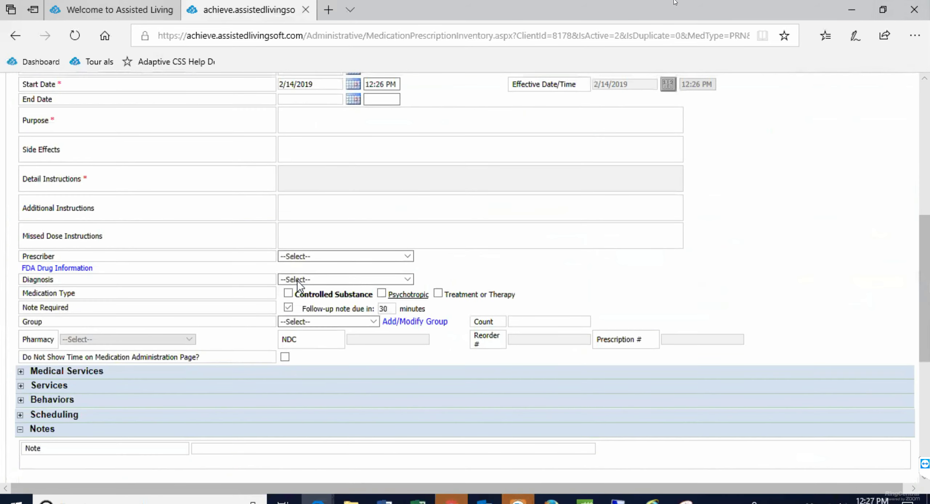
scroll(356, 287, down, 8)
scroll(356, 288, up, 2)
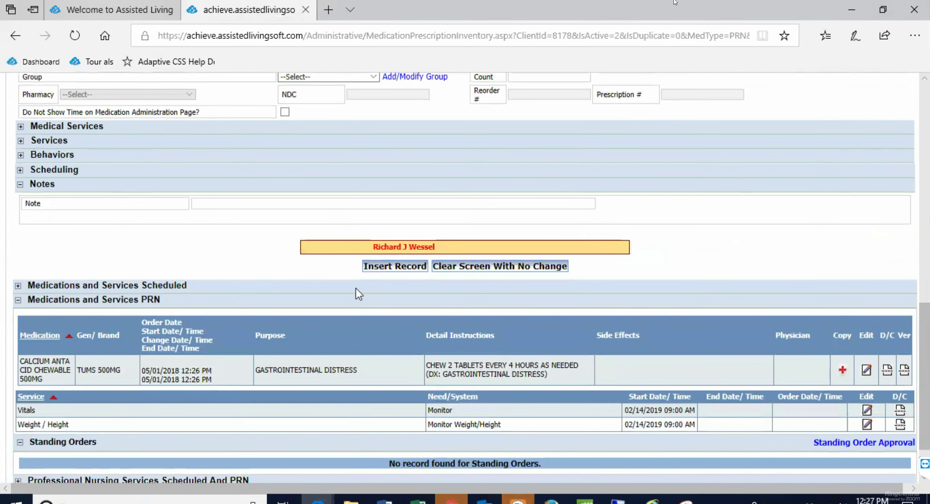
scroll(237, 253, up, 9)
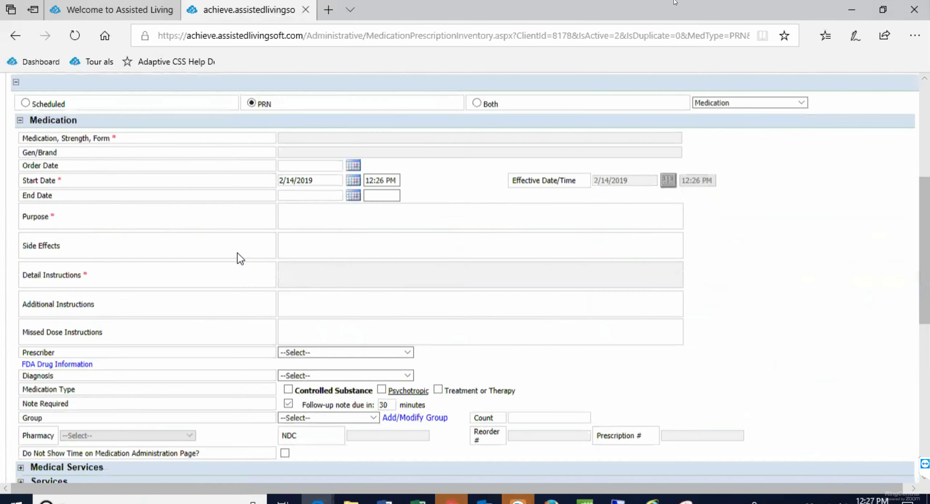
scroll(237, 253, up, 6)
scroll(238, 252, down, 16)
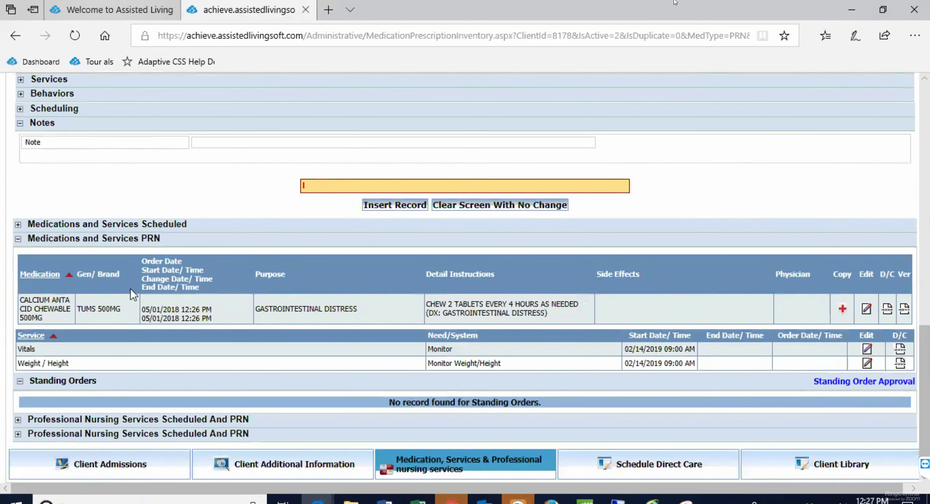
Open QUETIAPINE 400MG TABS for discontinuation from the scheduled medications and review its end date, discontinue note, and discontinue date and time
click(19, 225)
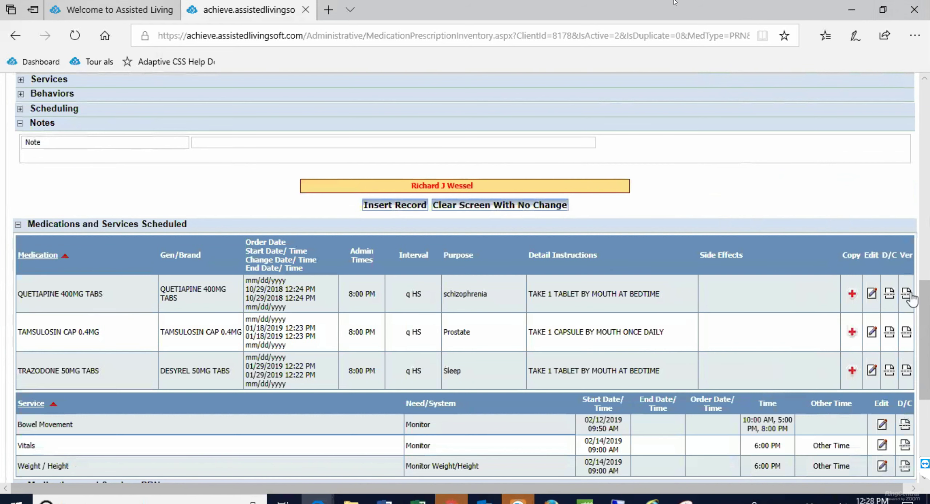
click(890, 295)
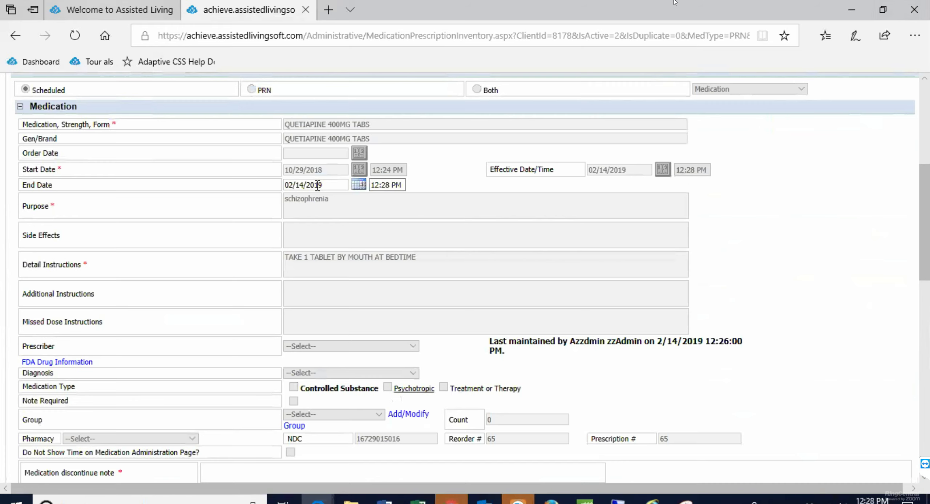
scroll(317, 185, down, 6)
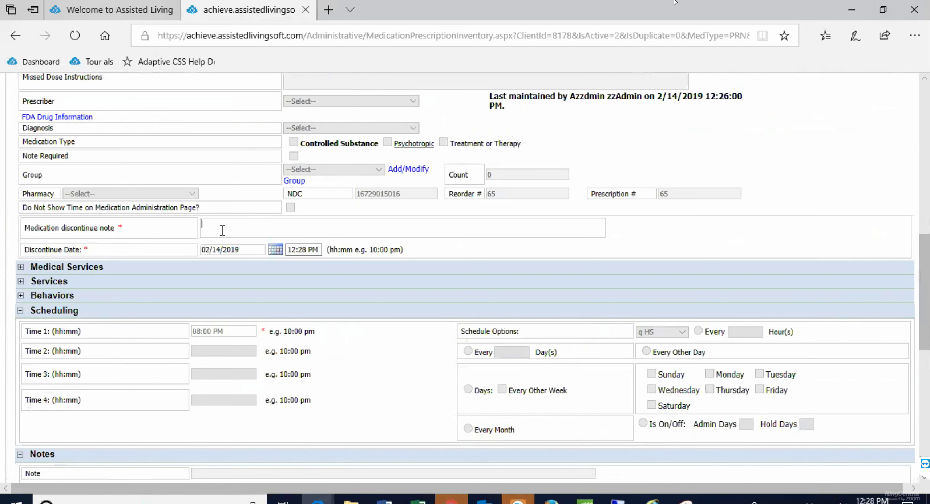
scroll(222, 232, up, 10)
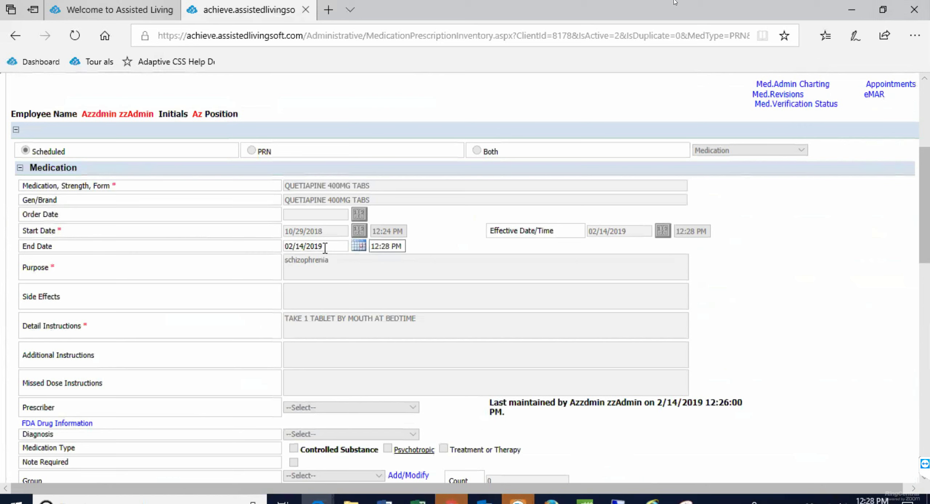
click(279, 245)
scroll(454, 297, down, 10)
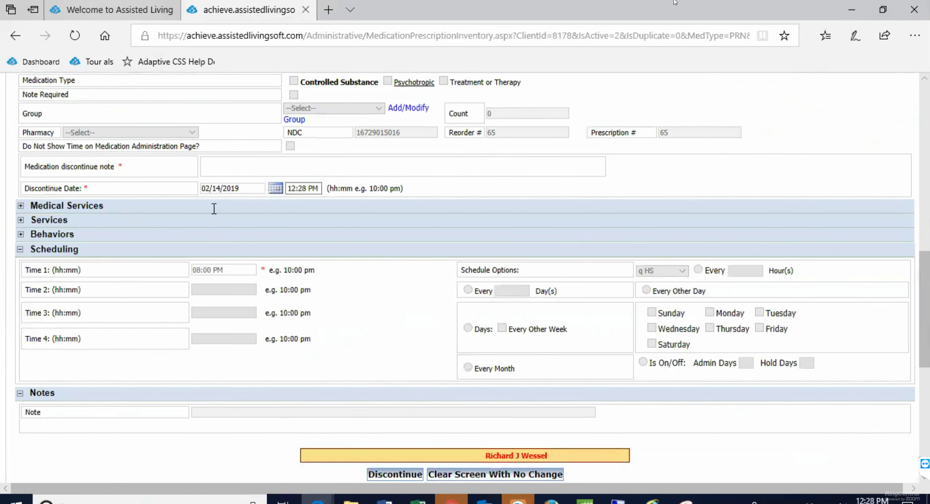
click(204, 190)
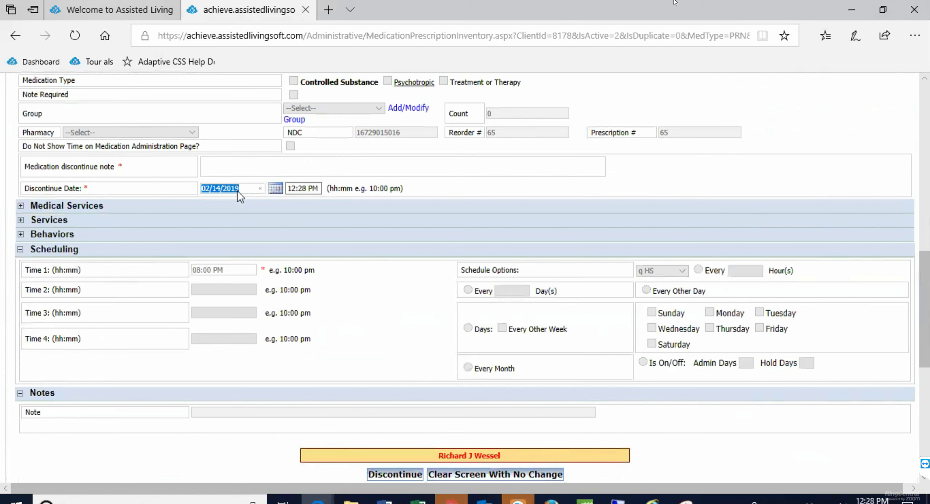
click(288, 189)
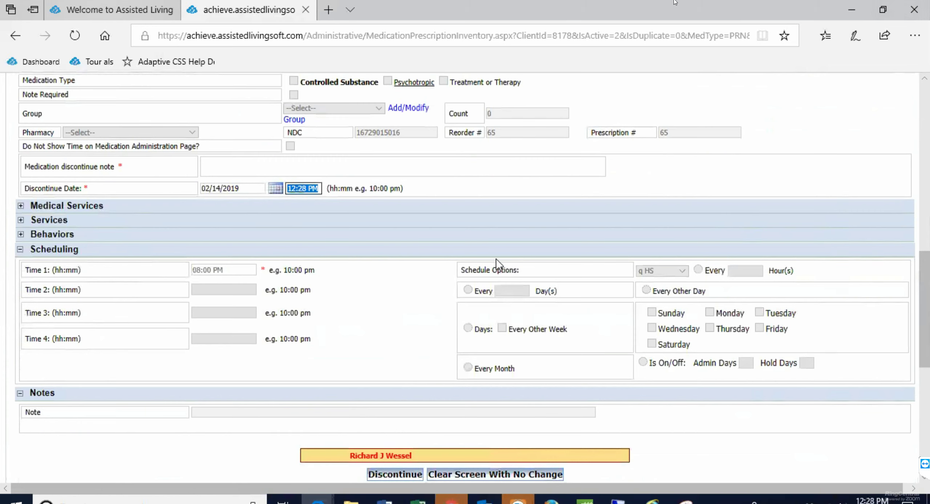
scroll(440, 266, up, 5)
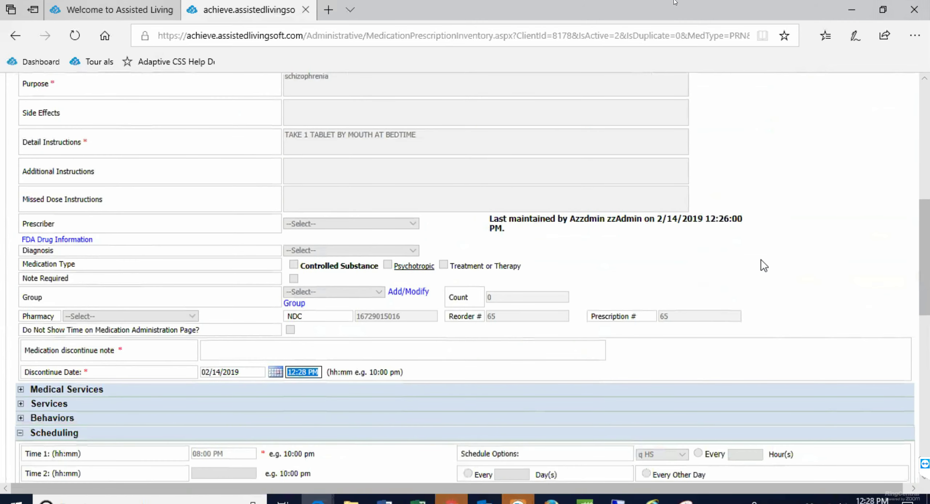
Open the client's medication administration charting and review the scheduled items and the PRN and standing orders
scroll(760, 259, up, 10)
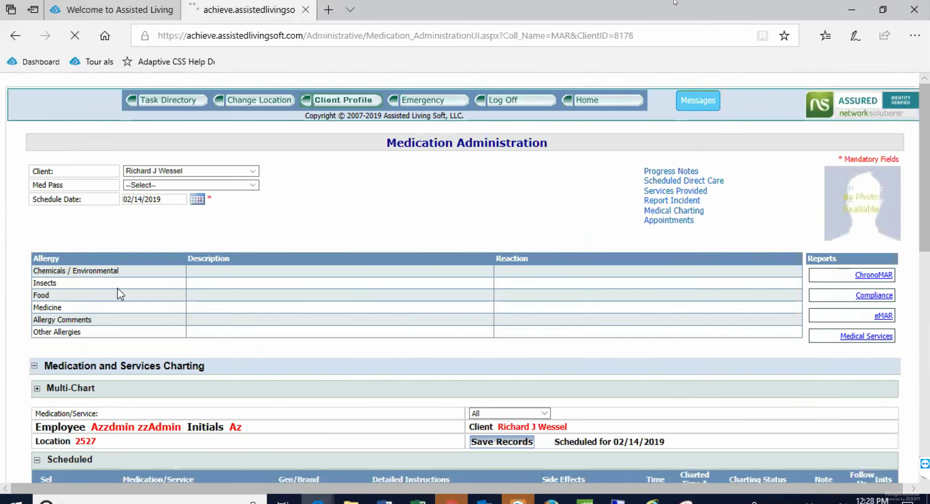
scroll(85, 288, down, 3)
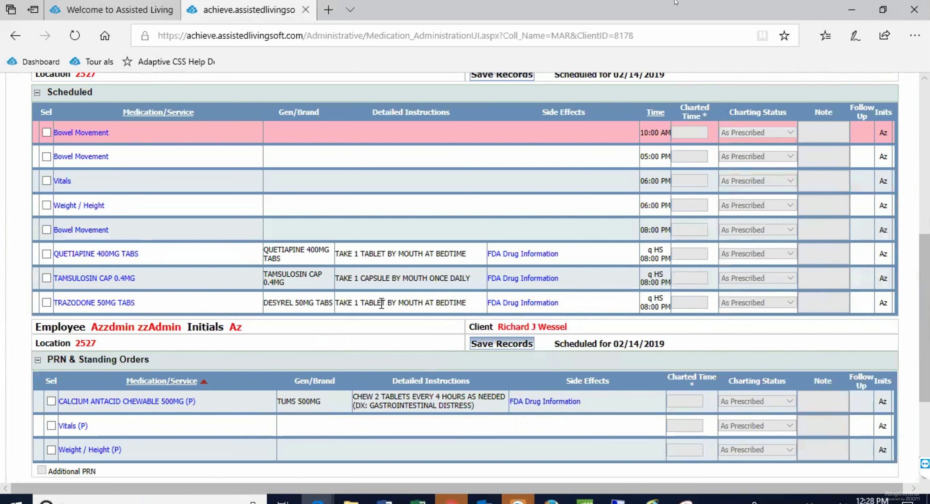
scroll(382, 303, down, 1)
scroll(382, 303, up, 1)
scroll(373, 299, up, 4)
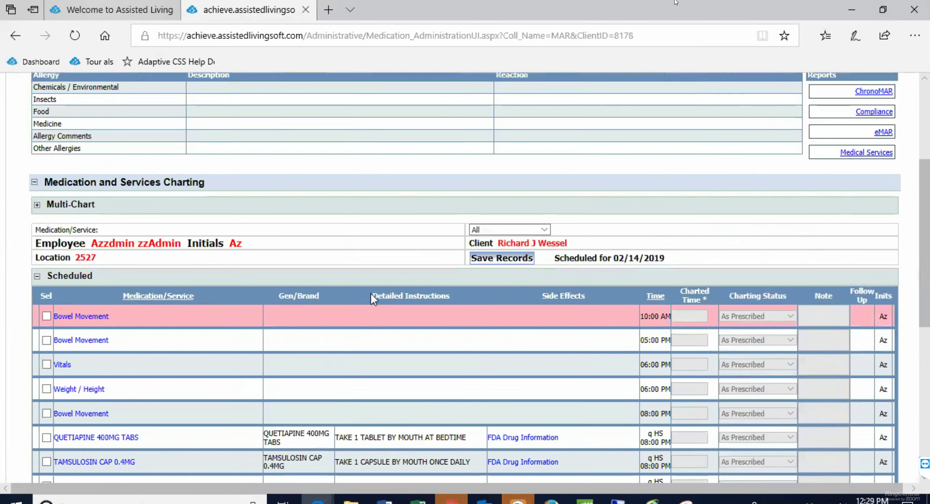
scroll(369, 294, down, 3)
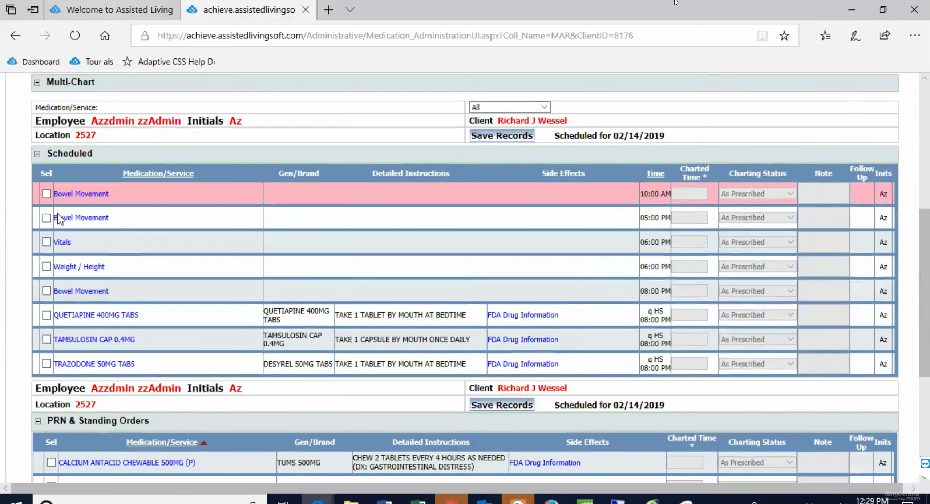
scroll(421, 322, up, 10)
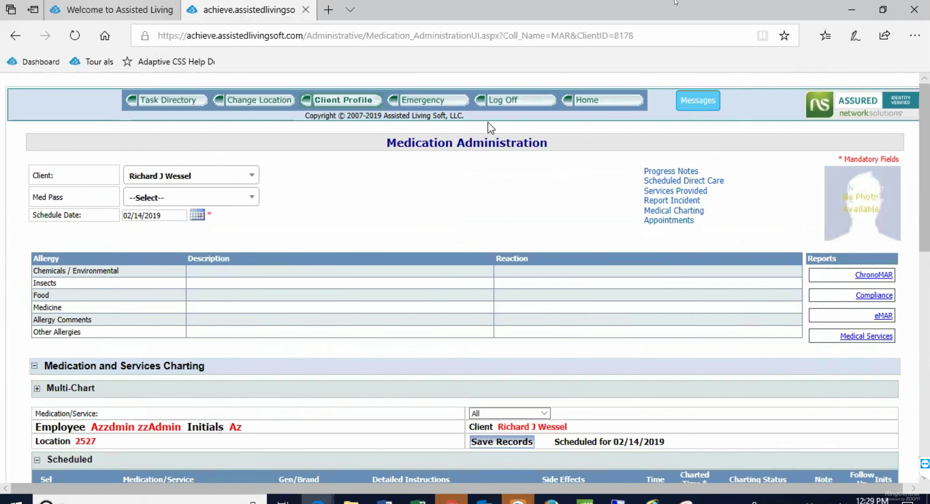
Return to the home page, show the client choices in the Pharmacy Interface and move its window clear of the reminders
click(596, 104)
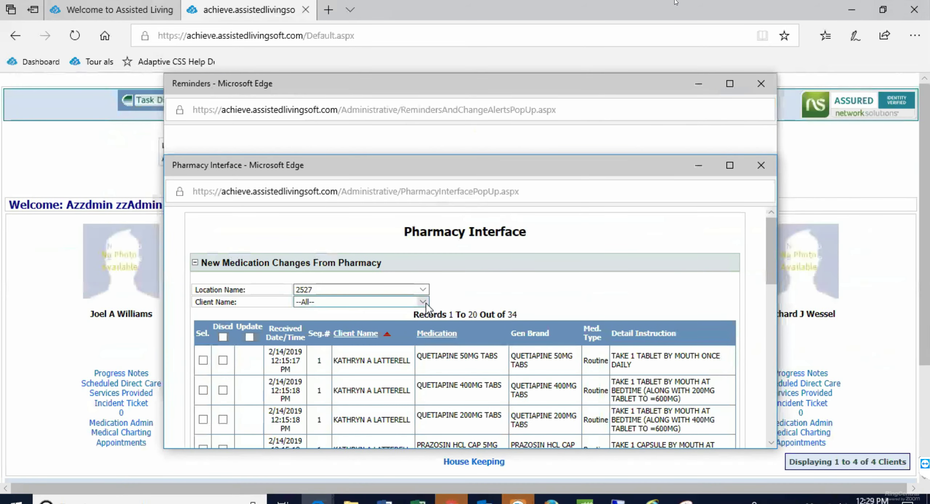
click(378, 300)
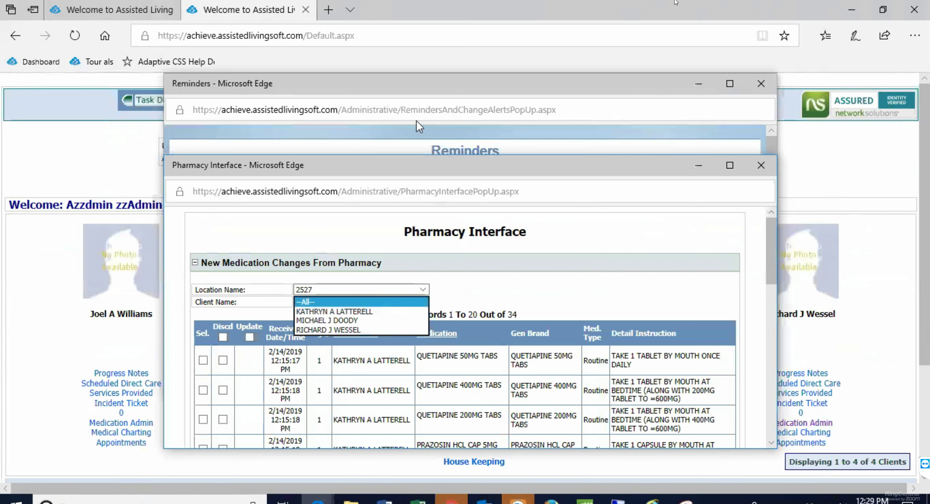
drag(662, 161, 617, 30)
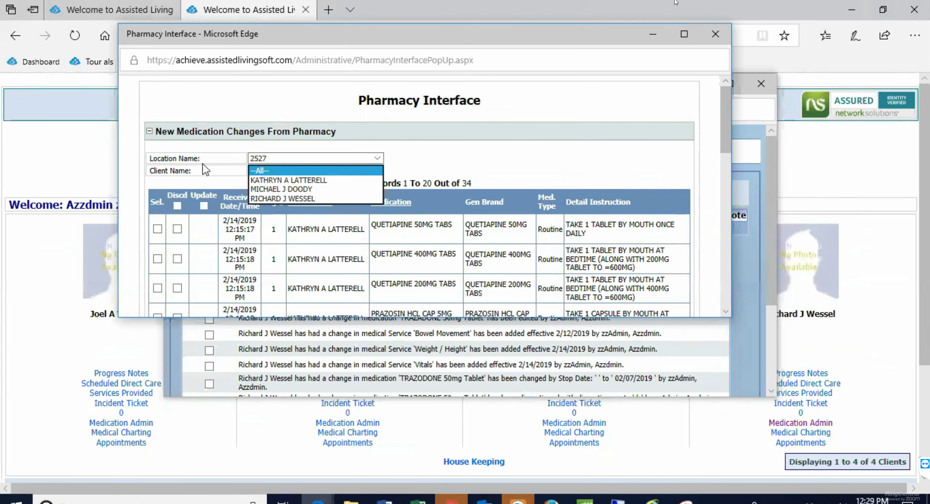
Mark the first QUETIAPINE 50MG TABS entry for discarding and review the pharmacy changes down to the discard and update options
click(177, 229)
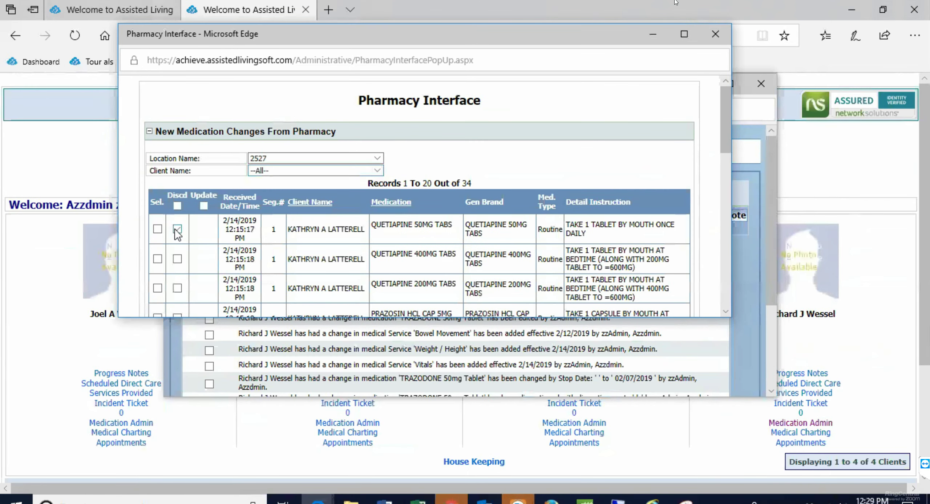
scroll(307, 247, down, 5)
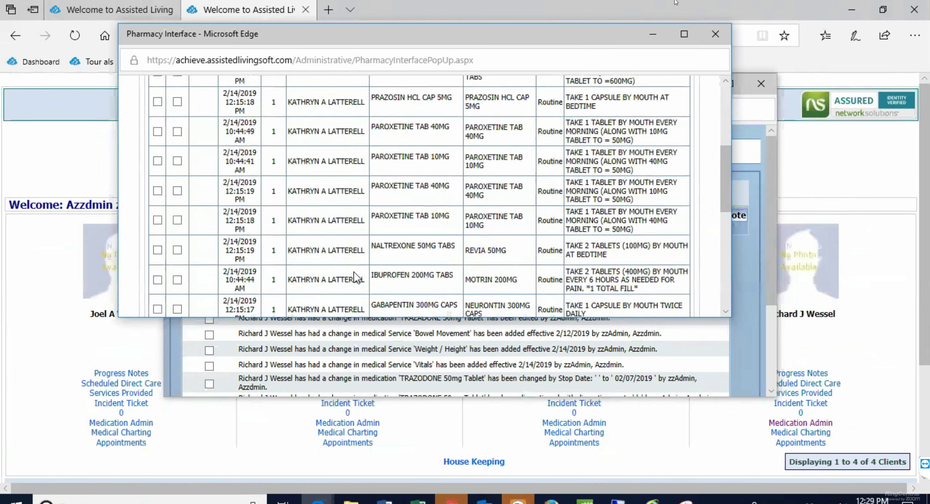
scroll(357, 278, down, 8)
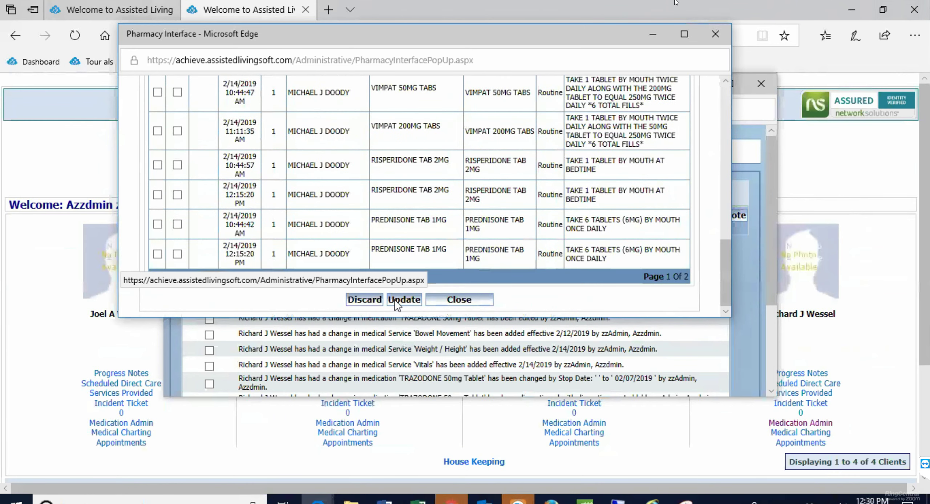
click(365, 300)
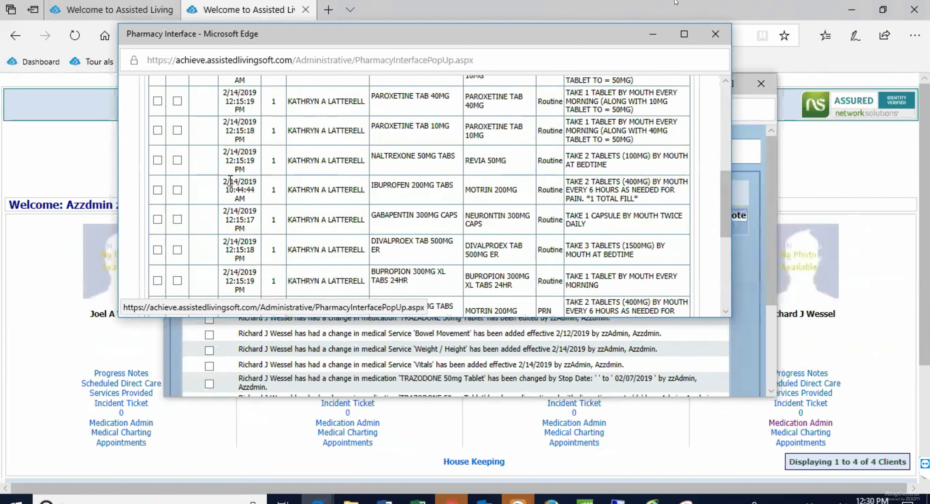
scroll(230, 181, up, 5)
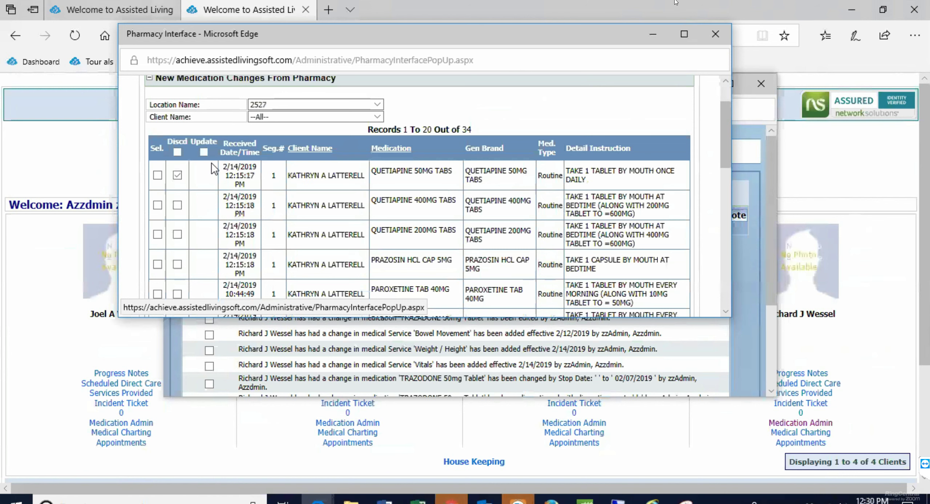
scroll(202, 226, down, 10)
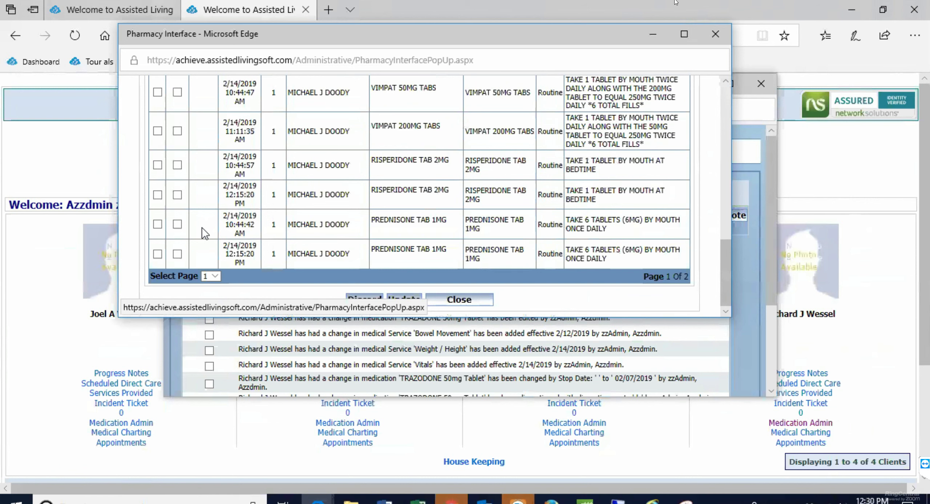
scroll(389, 196, up, 1)
scroll(389, 196, down, 1)
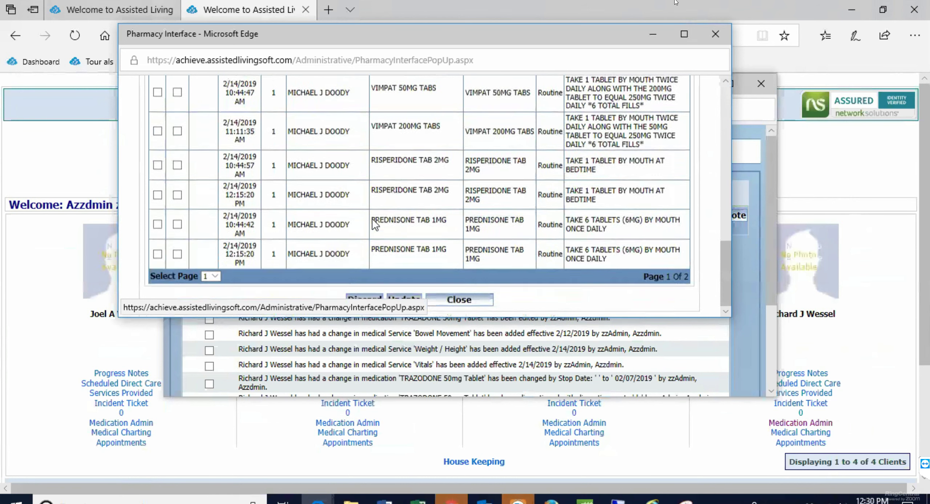
Close the Pharmacy Interface and Reminders windows and open the additional information of the last client on the home page
click(711, 37)
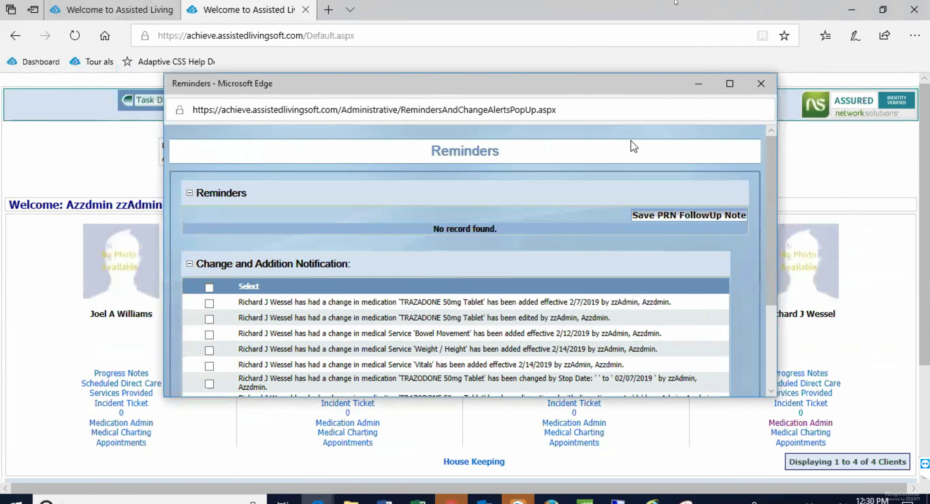
click(763, 85)
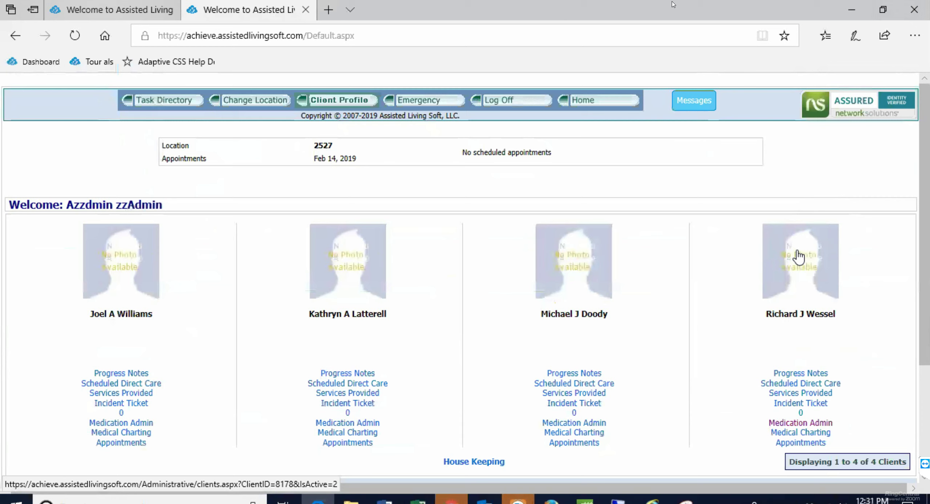
click(804, 267)
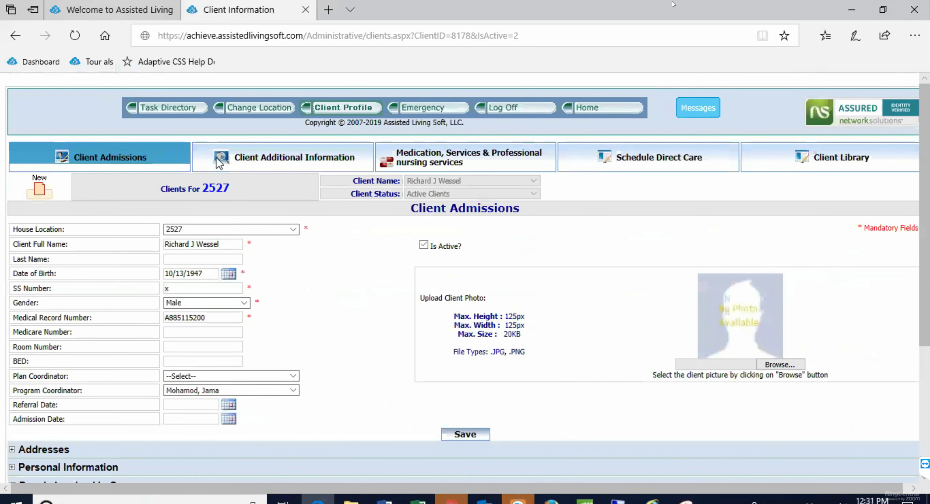
click(219, 163)
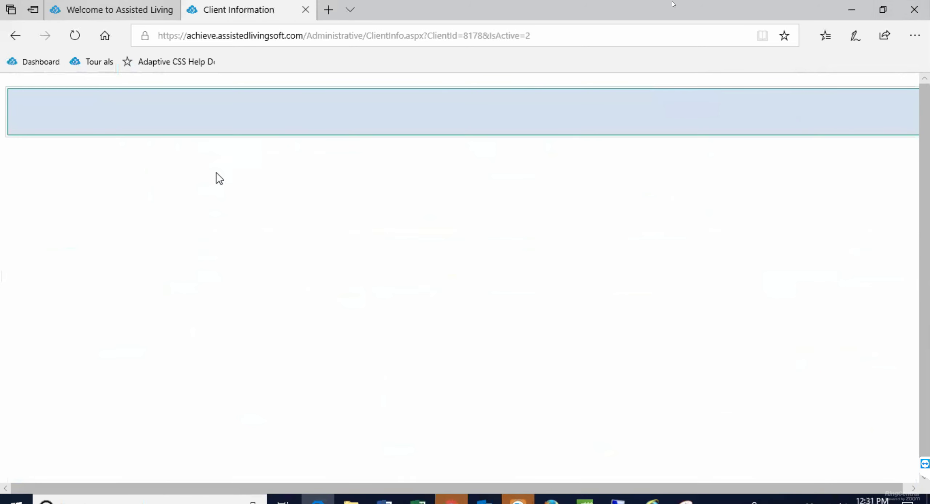
Expand the client's Plan of Care section and open the plan of care report for reading
scroll(109, 364, down, 3)
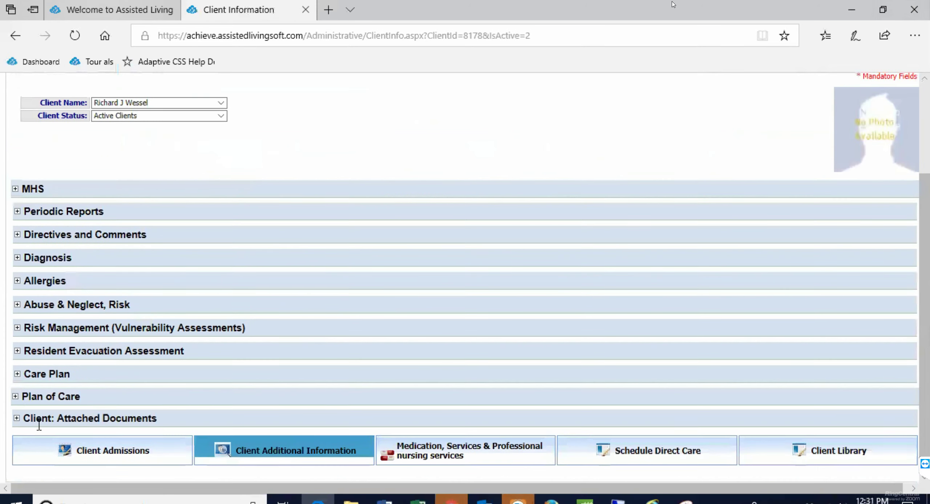
click(15, 396)
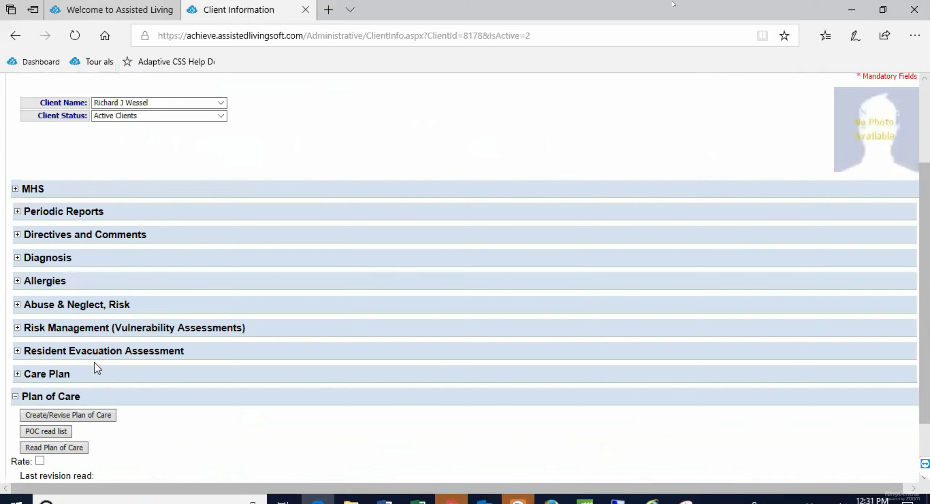
scroll(219, 366, down, 2)
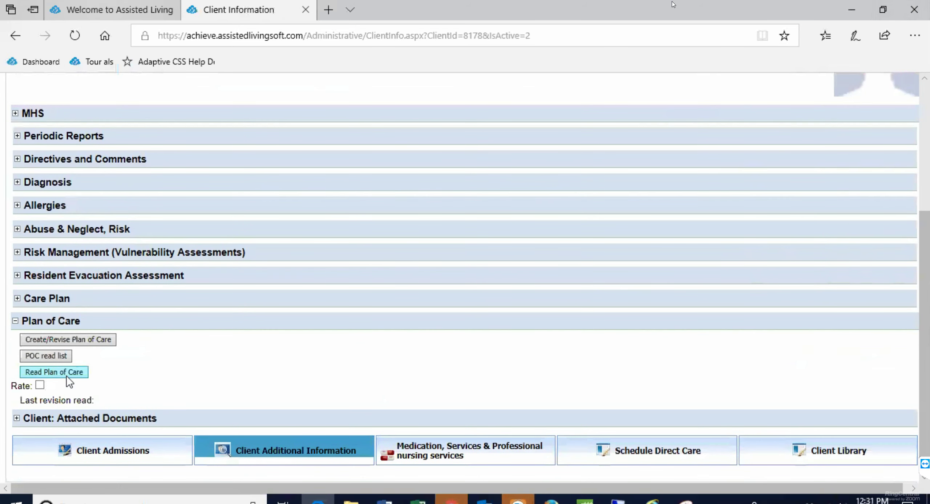
click(45, 373)
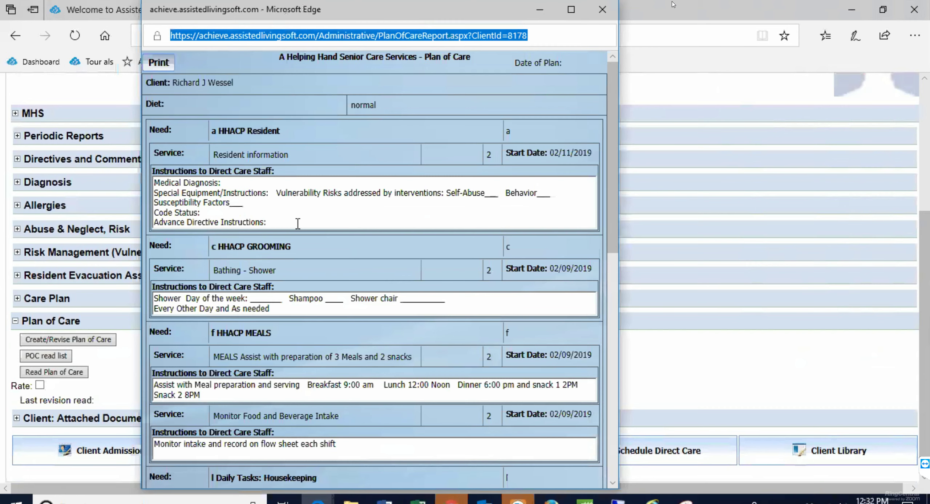
Read the plan of care's needs, services and staff instructions through to the signature area, and close the report
scroll(298, 223, down, 2)
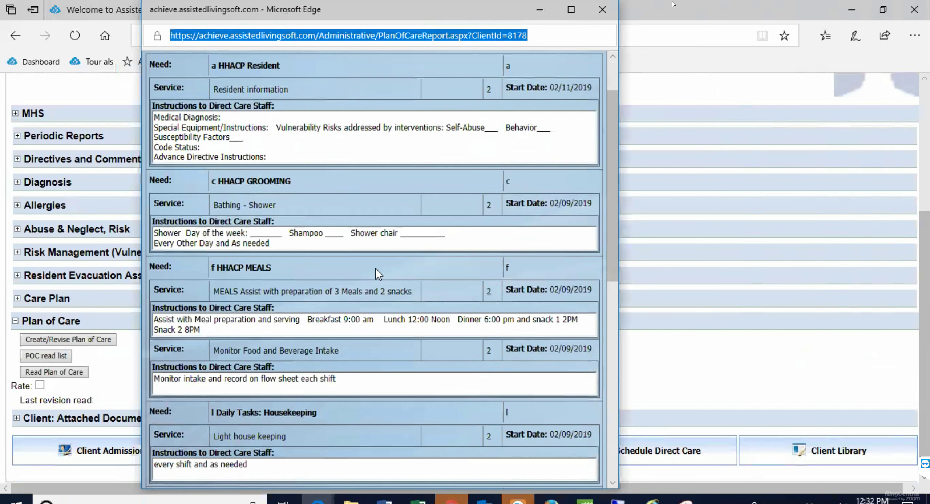
scroll(300, 280, down, 2)
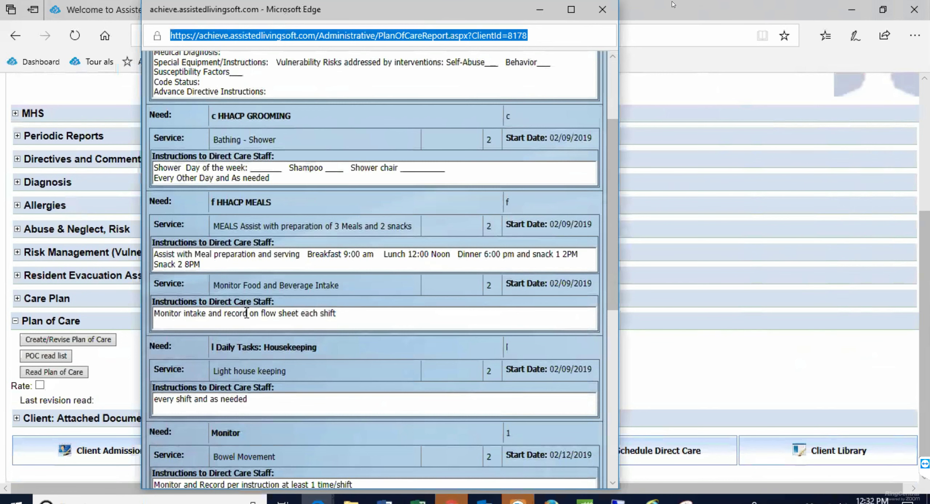
scroll(247, 313, down, 2)
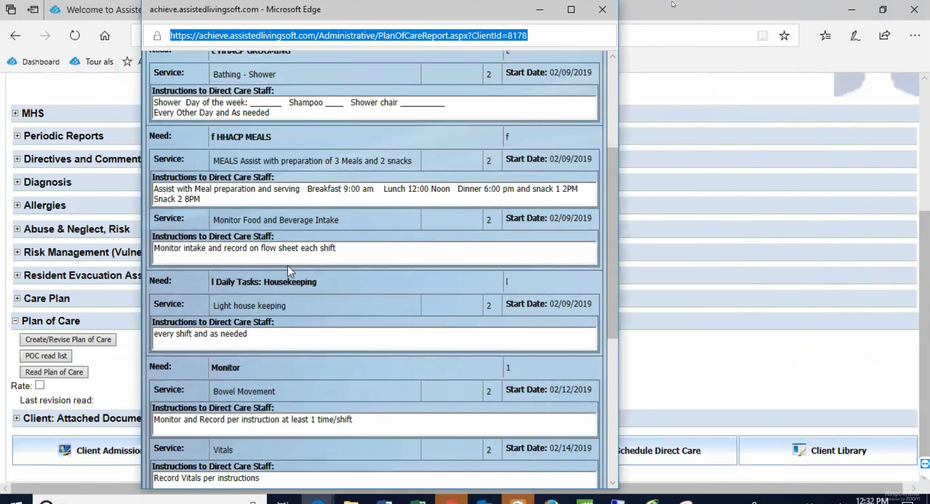
scroll(380, 262, down, 2)
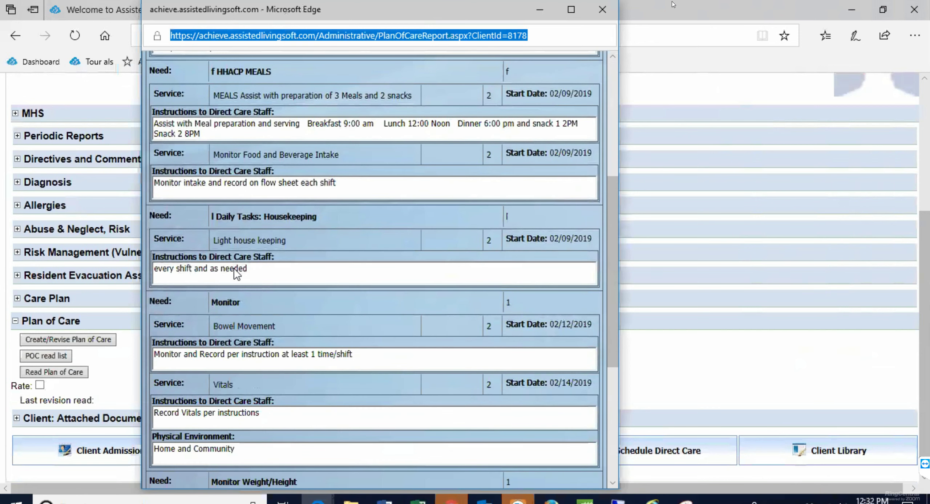
scroll(237, 270, down, 4)
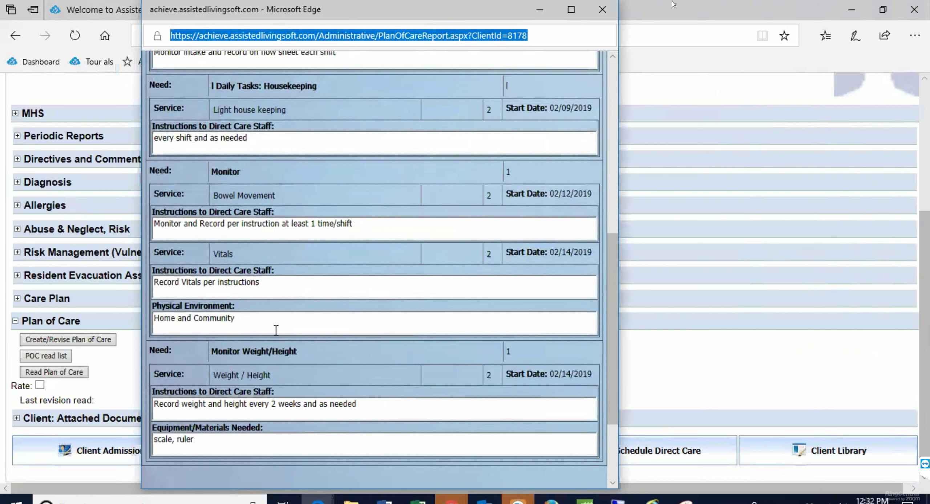
scroll(268, 279, down, 2)
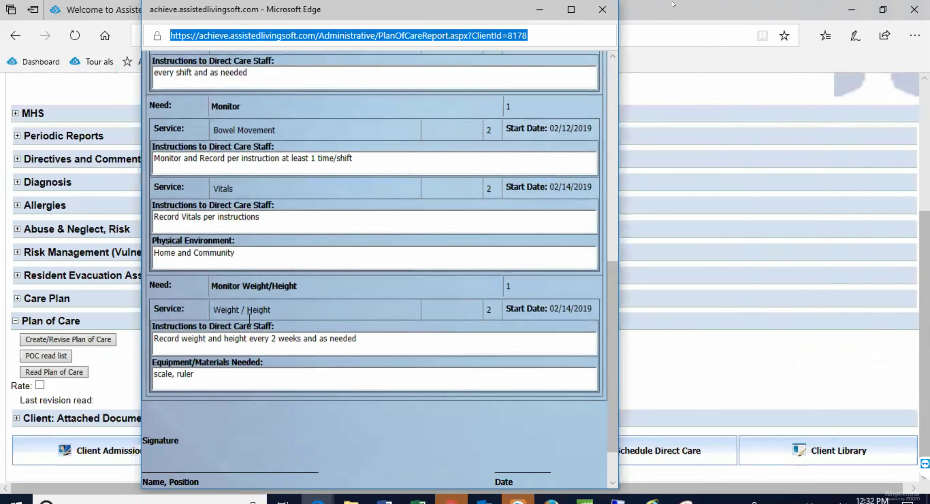
scroll(246, 305, up, 4)
scroll(244, 301, up, 10)
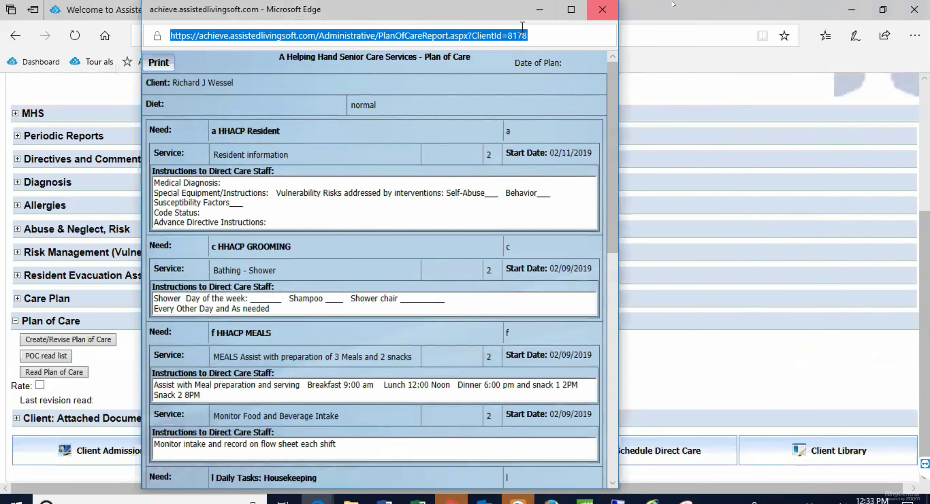
click(602, 10)
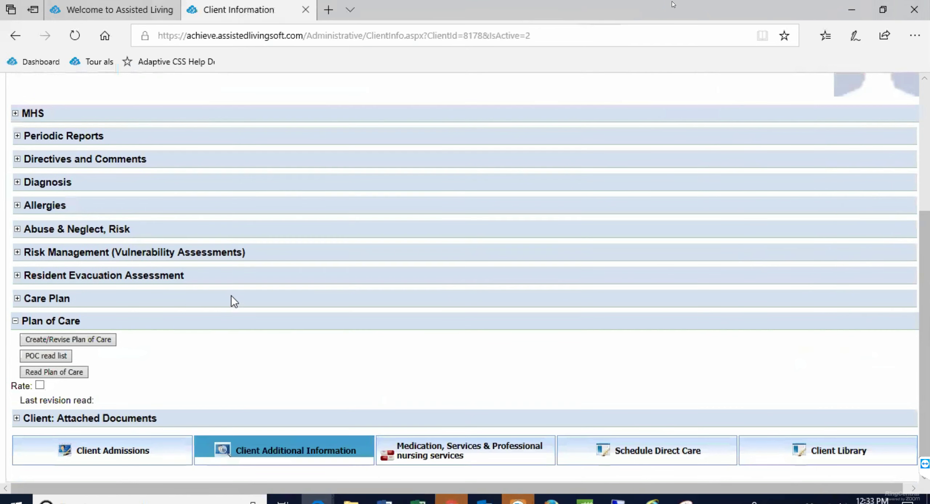
Show the plan of care revision form with its message note, and view the plan of care report once more
click(86, 340)
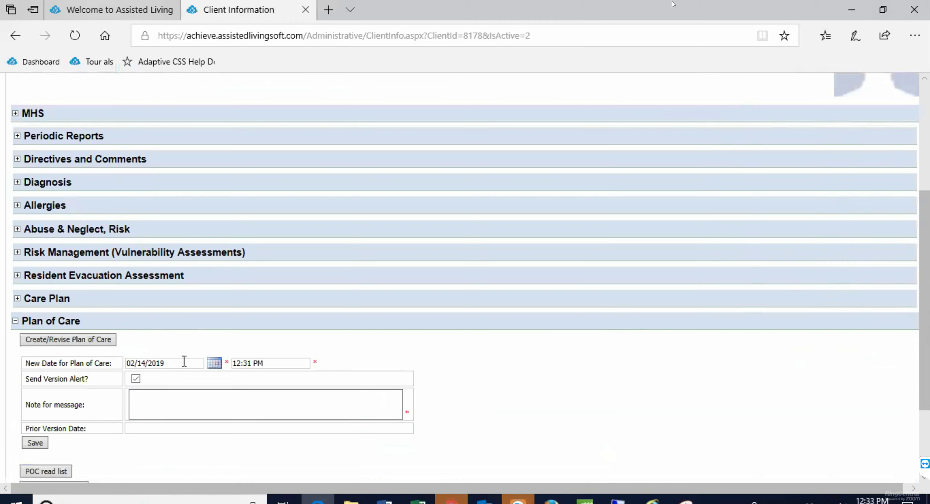
click(130, 404)
scroll(138, 398, down, 3)
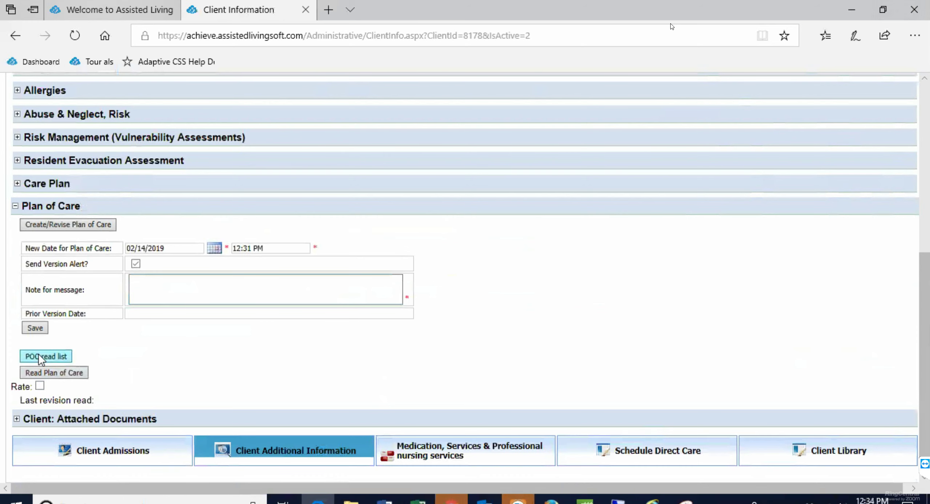
click(36, 374)
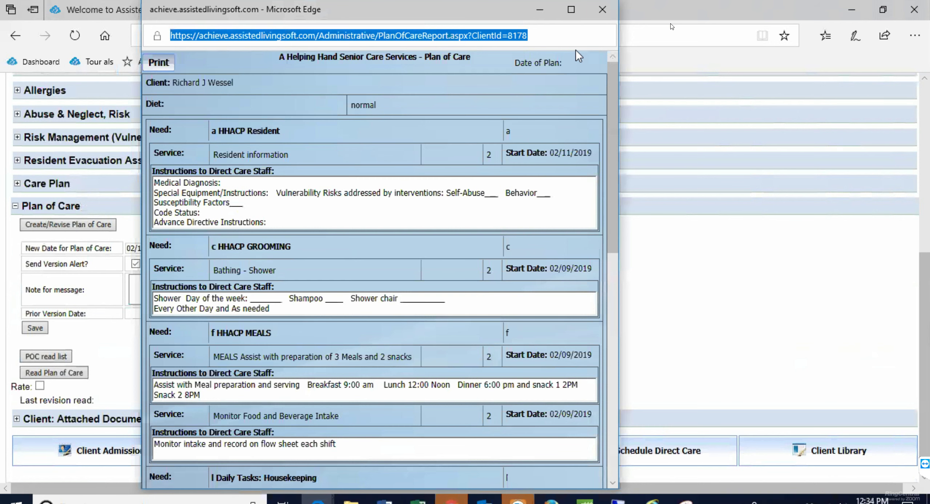
click(602, 10)
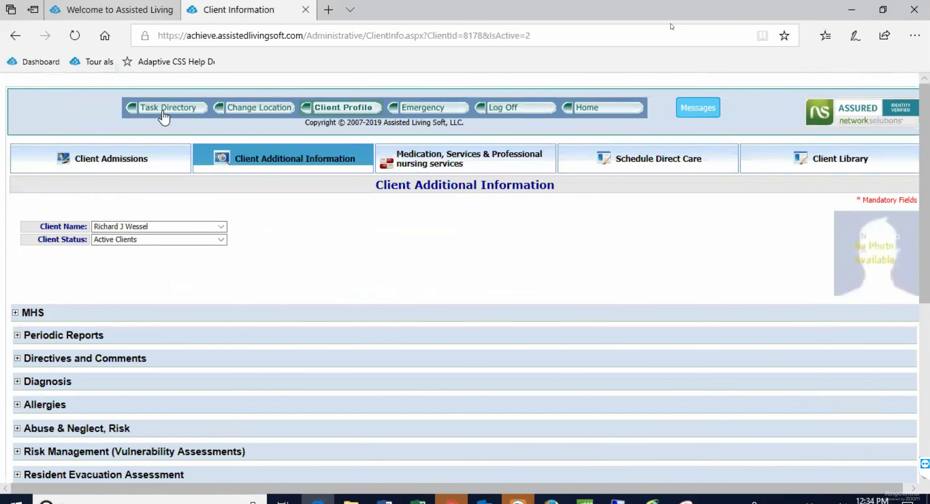
Open the Company Library from the administrative access options and enlarge its window
mouse_move(168, 109)
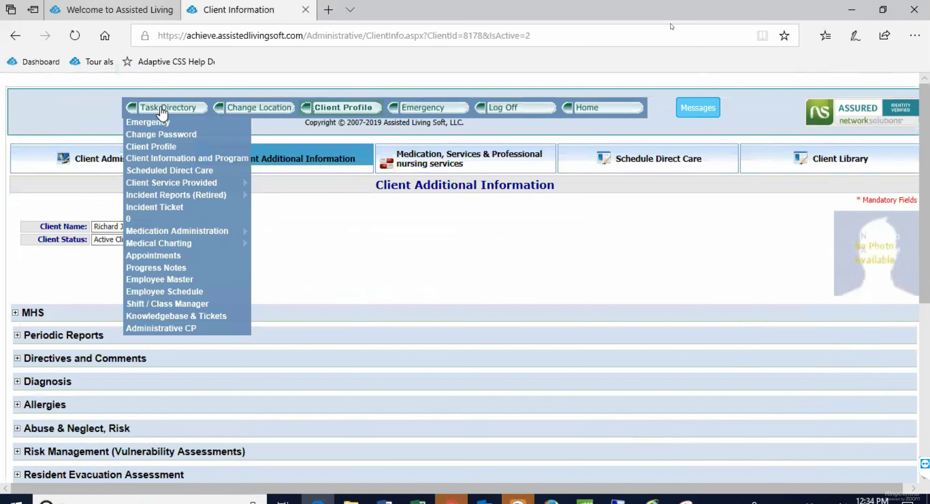
click(171, 331)
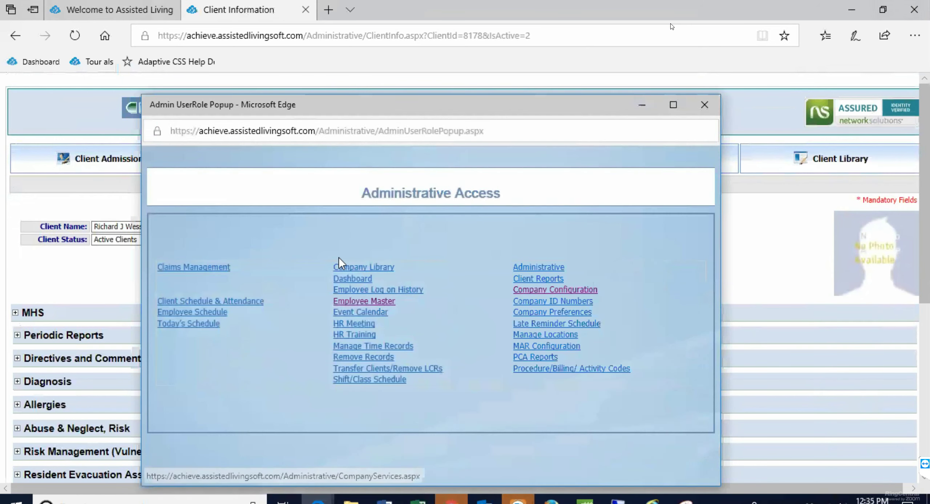
click(345, 270)
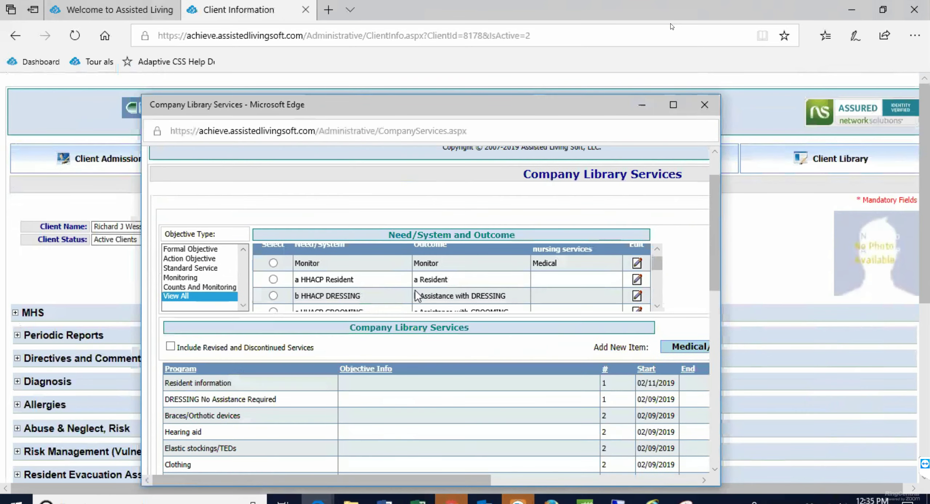
scroll(505, 314, down, 3)
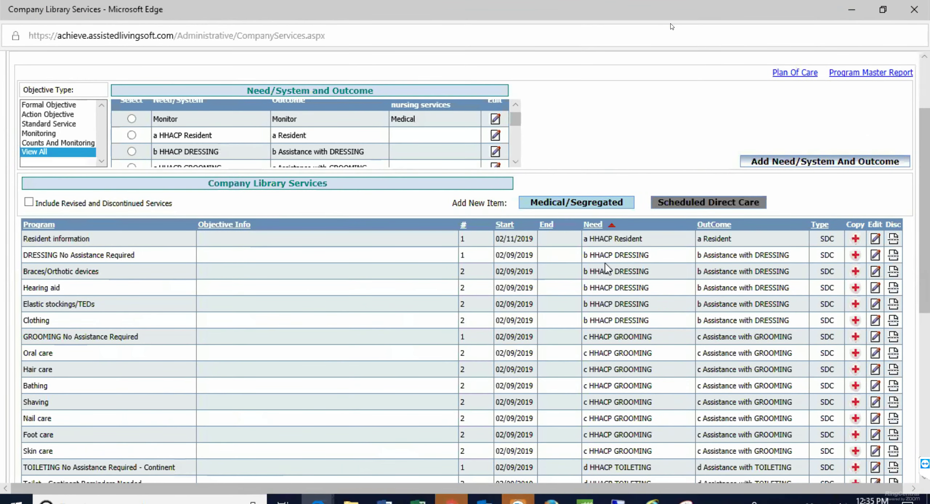
Examine the company library's services with their needs and outcomes, along with the Need/System and Outcome list
scroll(605, 263, down, 9)
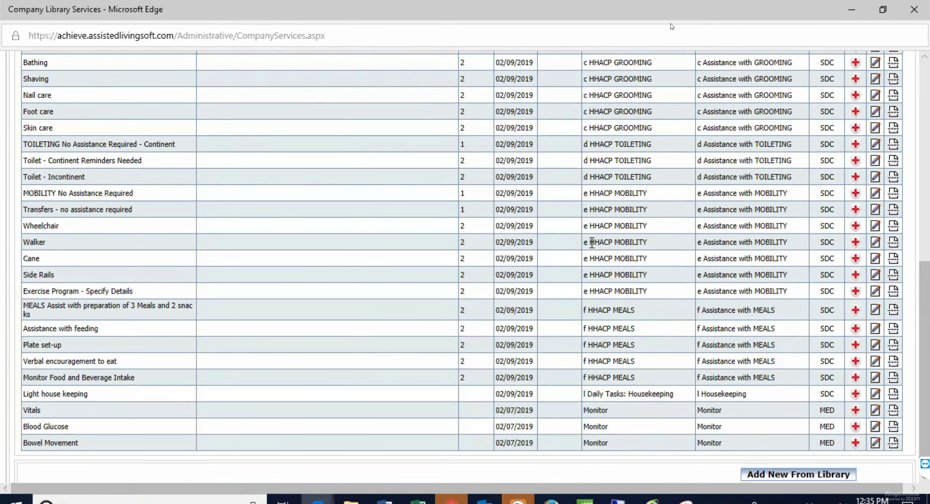
scroll(592, 242, up, 8)
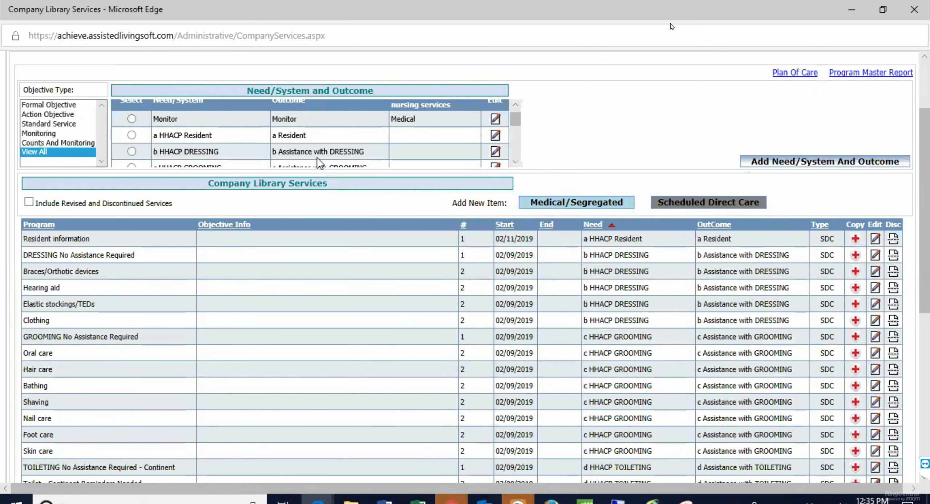
scroll(321, 166, down, 1)
scroll(333, 200, down, 10)
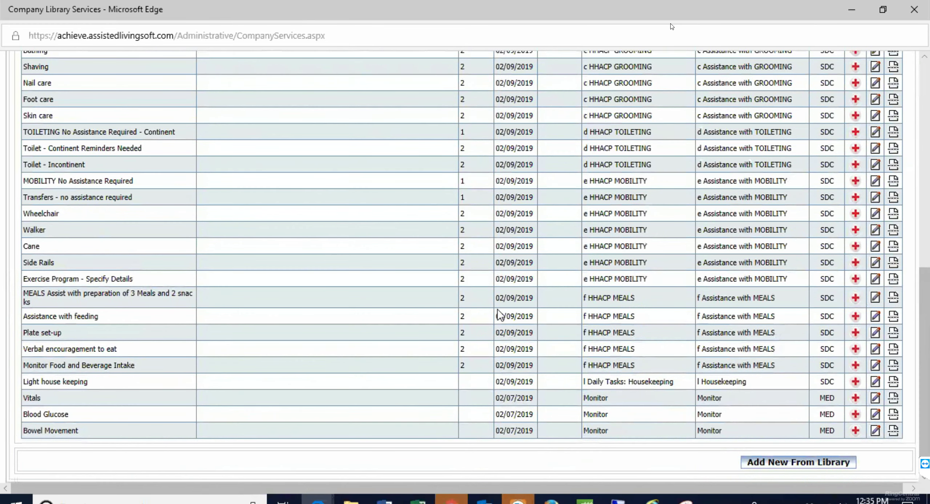
scroll(498, 282, up, 10)
scroll(499, 282, up, 1)
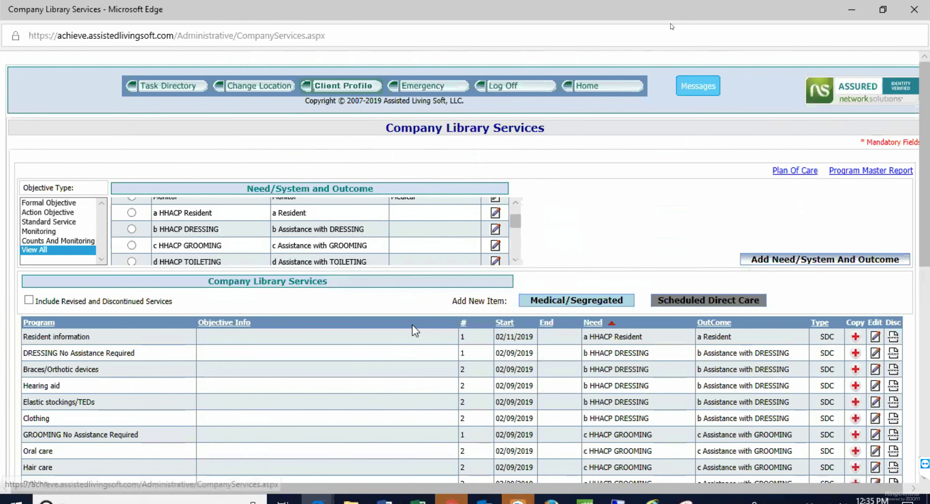
Review the full list of company library services down to the Monitor items, and return to the home page
scroll(413, 325, down, 6)
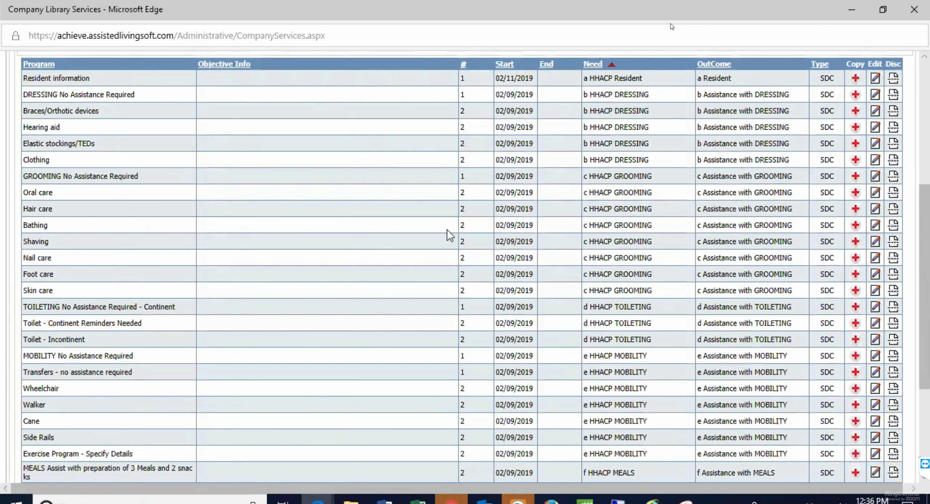
scroll(650, 324, down, 5)
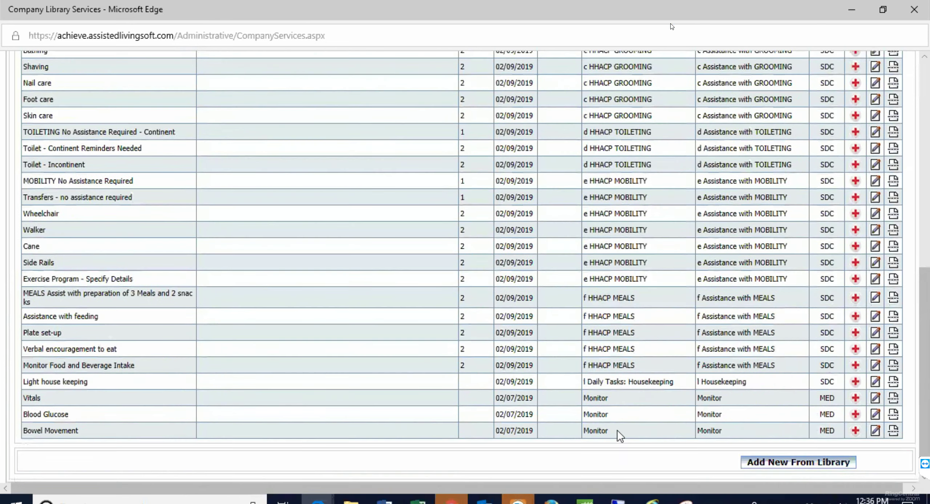
scroll(371, 188, up, 12)
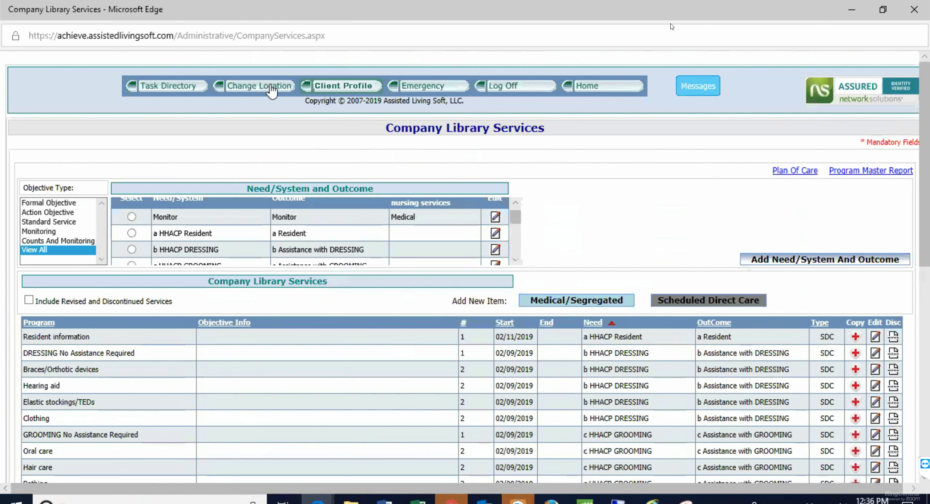
mouse_move(176, 87)
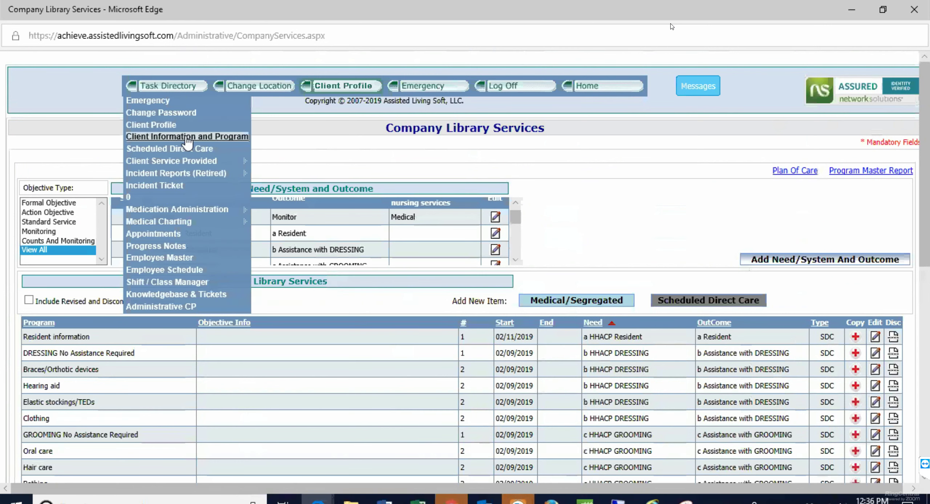
click(611, 94)
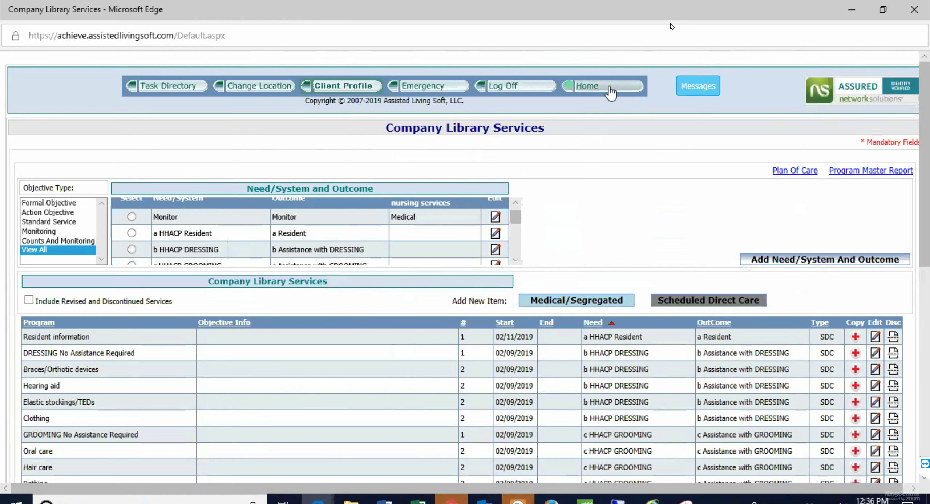
click(585, 88)
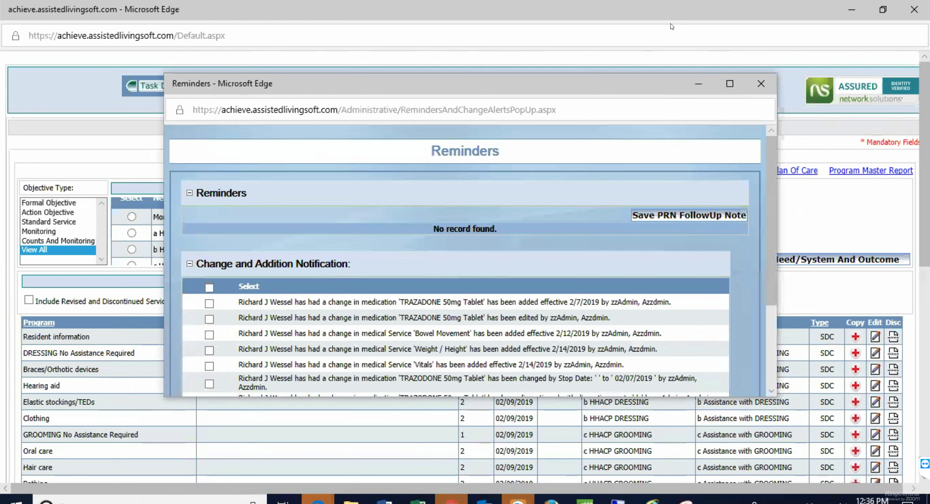
Switch to the Client Information window and open the client's library
mouse_move(318, 500)
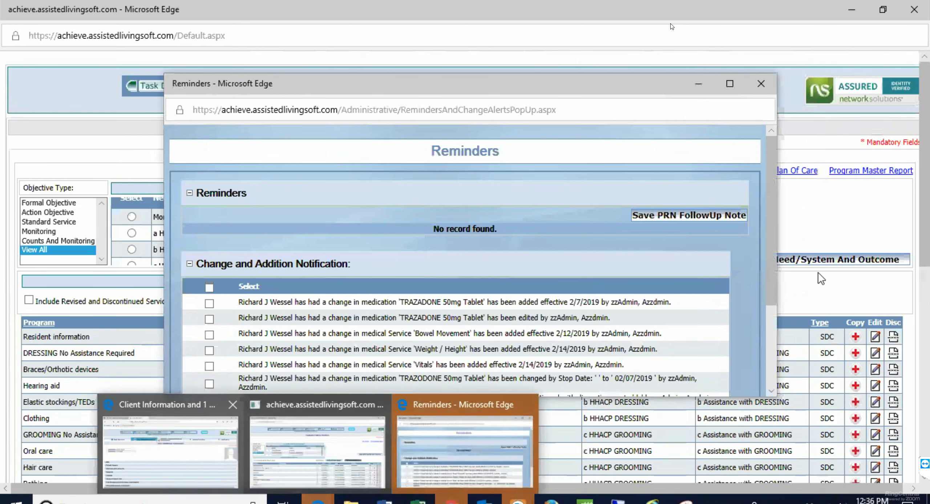
key(alt+Tab)
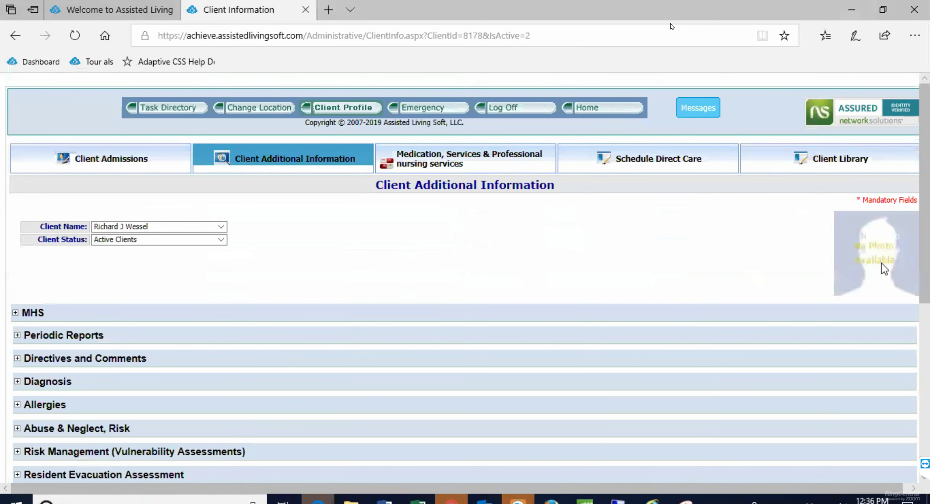
click(803, 162)
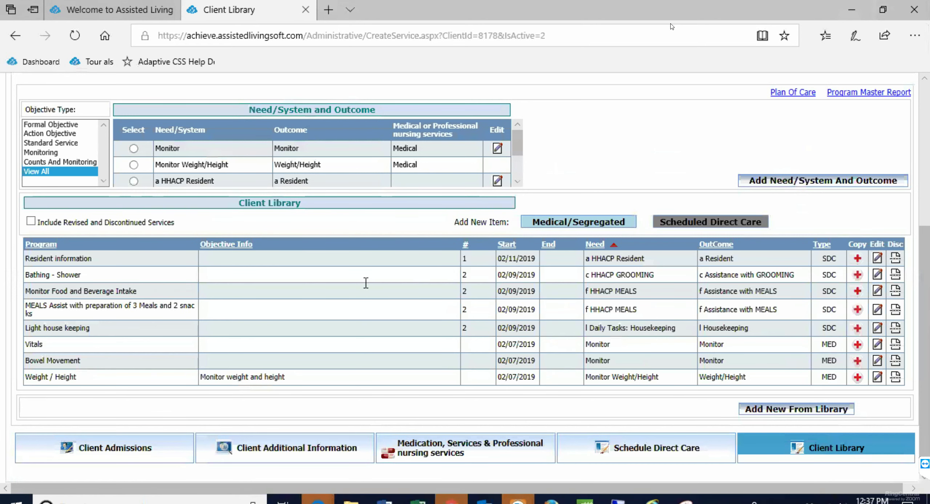
Try to add the Walker and Cane services from the company library to the client's library
click(784, 412)
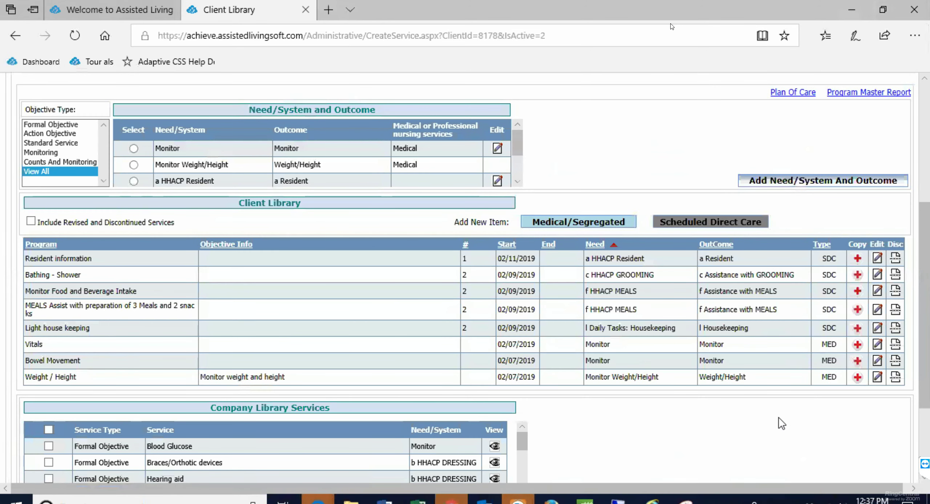
scroll(675, 402, down, 3)
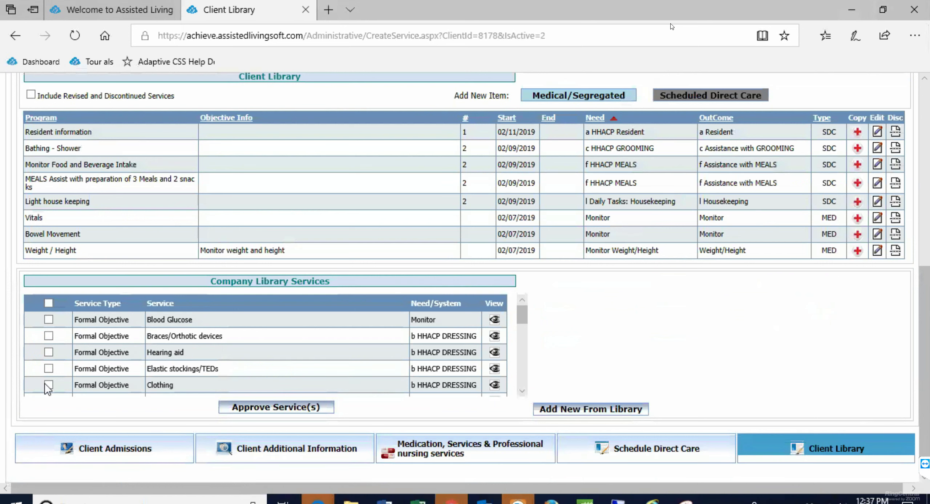
scroll(45, 387, down, 5)
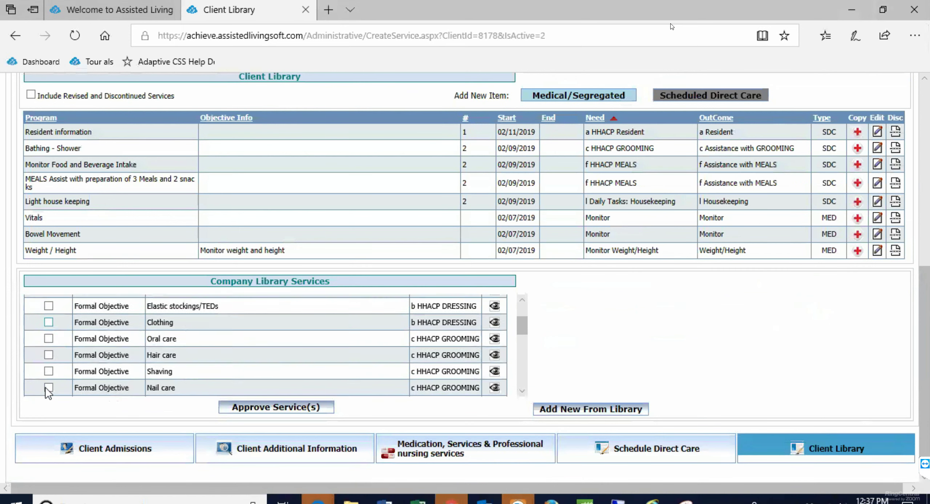
scroll(45, 387, down, 7)
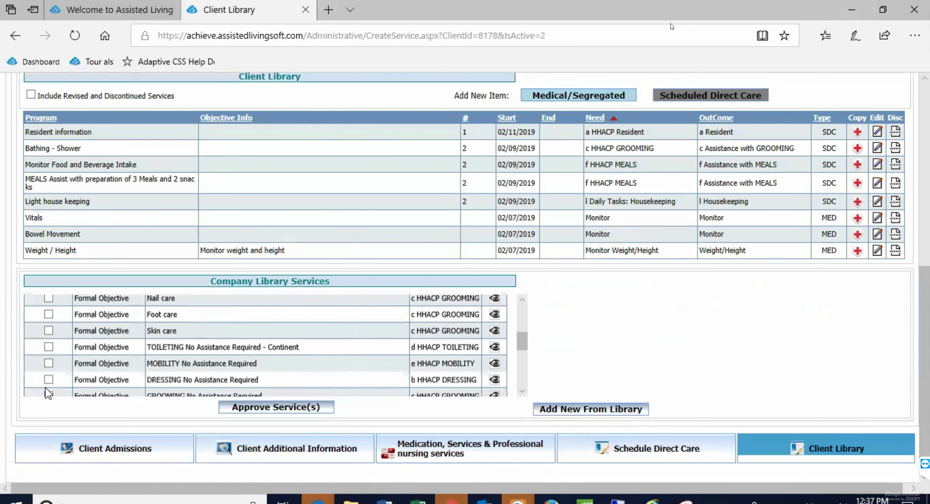
scroll(47, 392, down, 5)
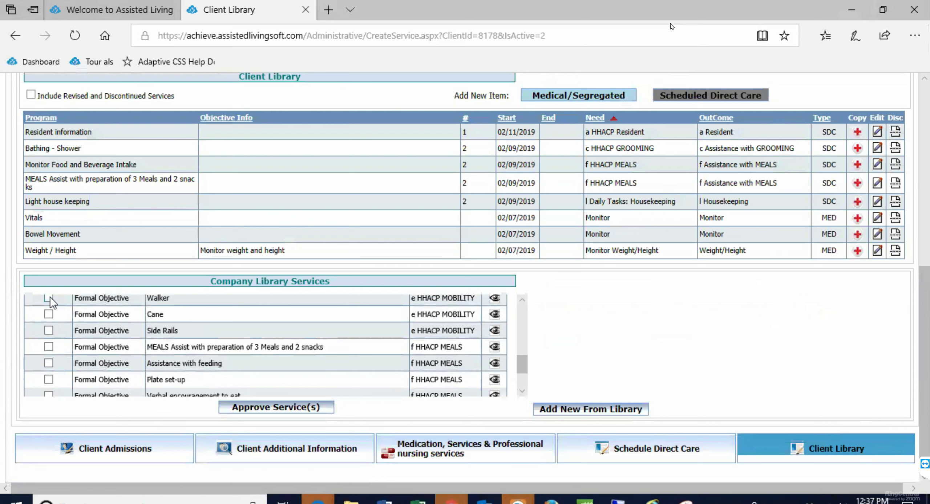
scroll(164, 319, up, 2)
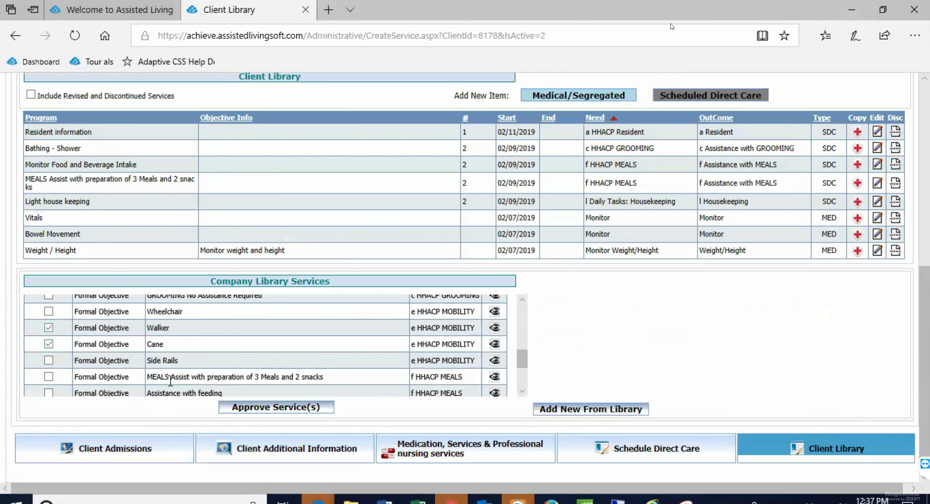
click(269, 408)
Look over the client's library and its available company services, and open the client's Schedule Direct Care page
scroll(268, 237, up, 5)
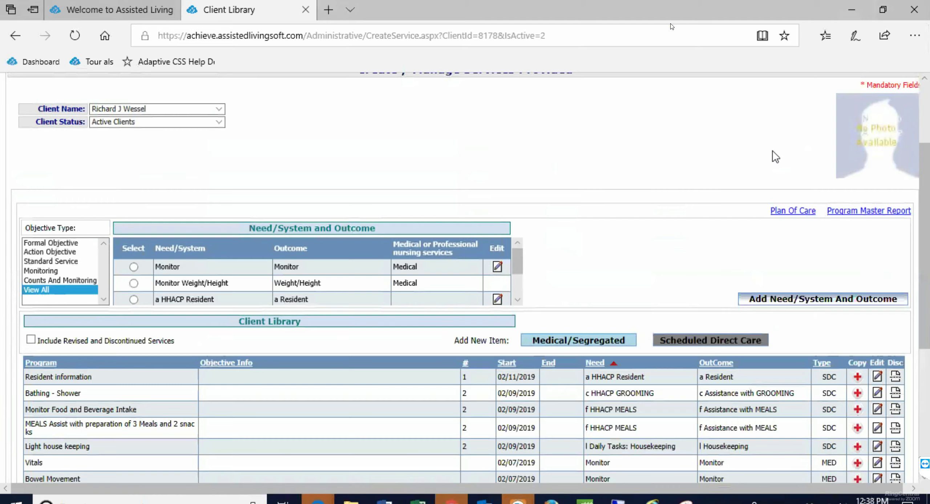
scroll(164, 184, down, 5)
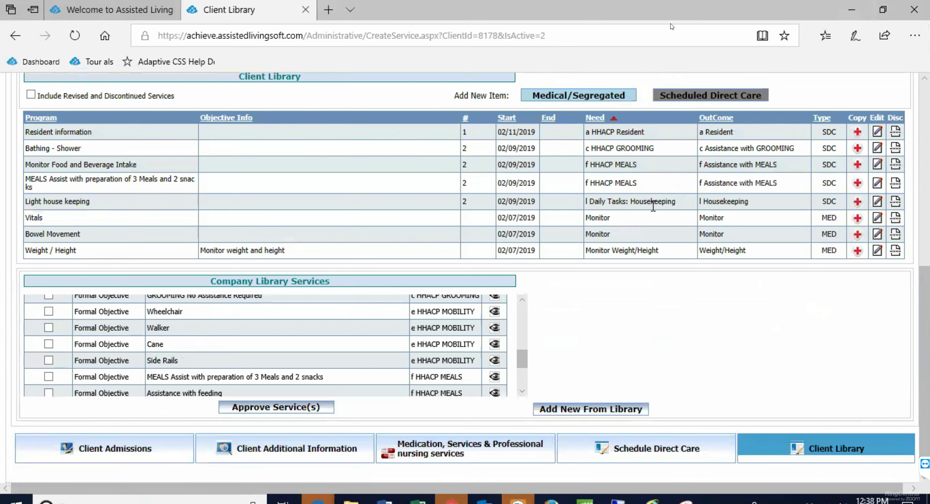
scroll(653, 205, up, 6)
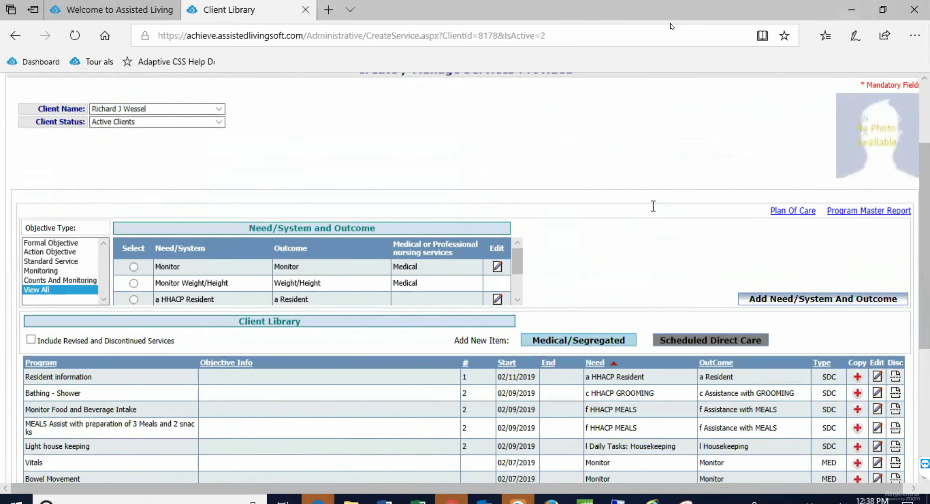
scroll(652, 205, down, 6)
scroll(653, 205, up, 8)
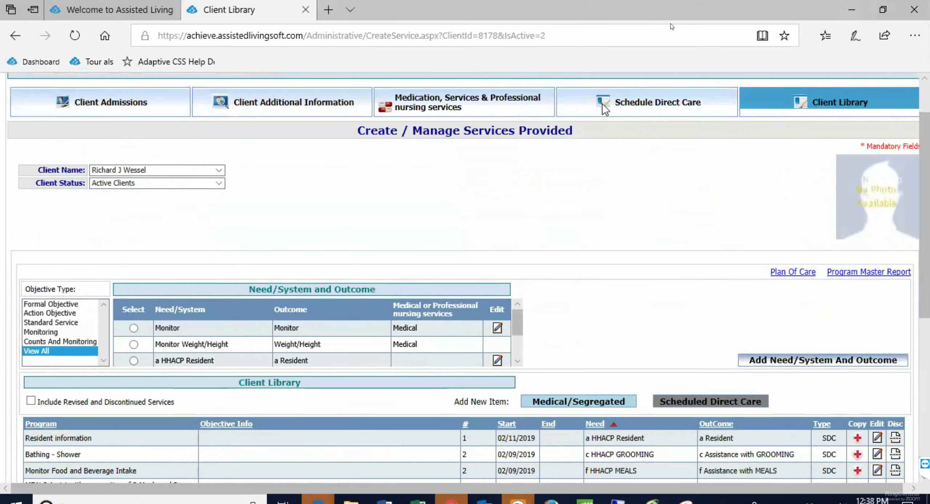
click(604, 101)
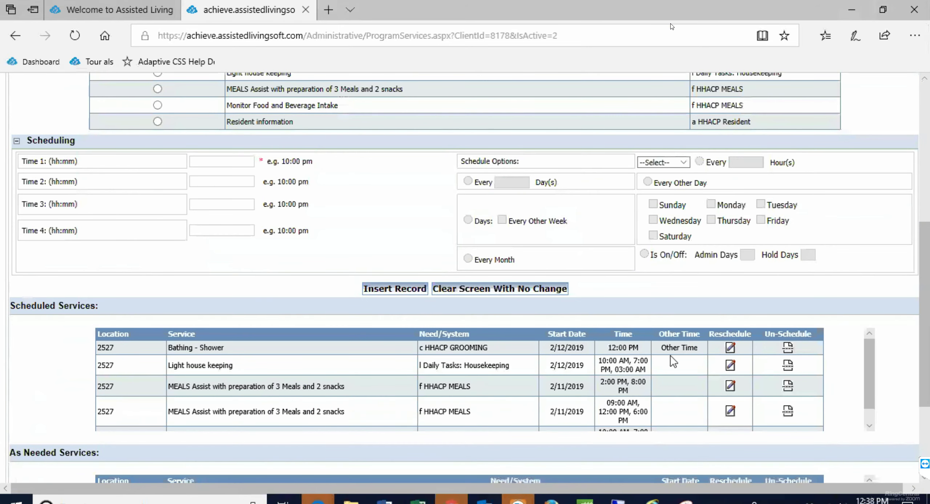
Open the scheduled Bathing - Shower service for rescheduling and examine its start date, time and recurrence options
click(730, 349)
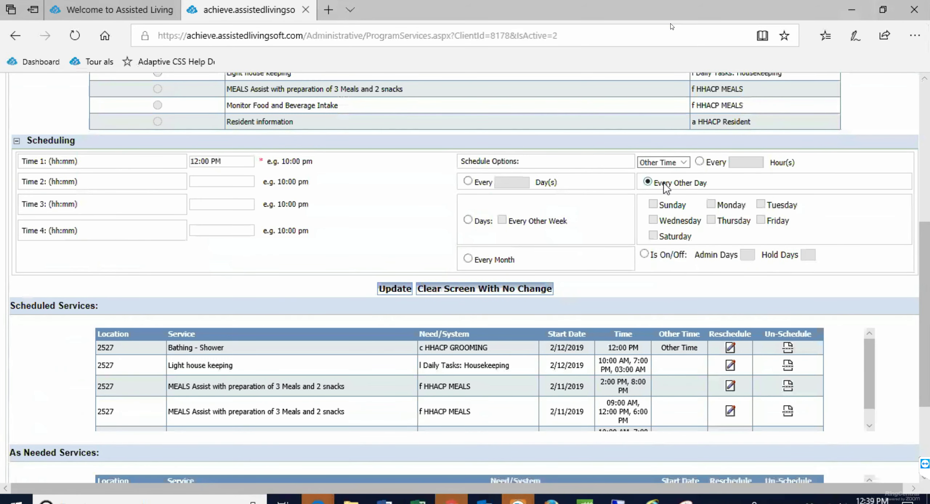
scroll(362, 154, up, 3)
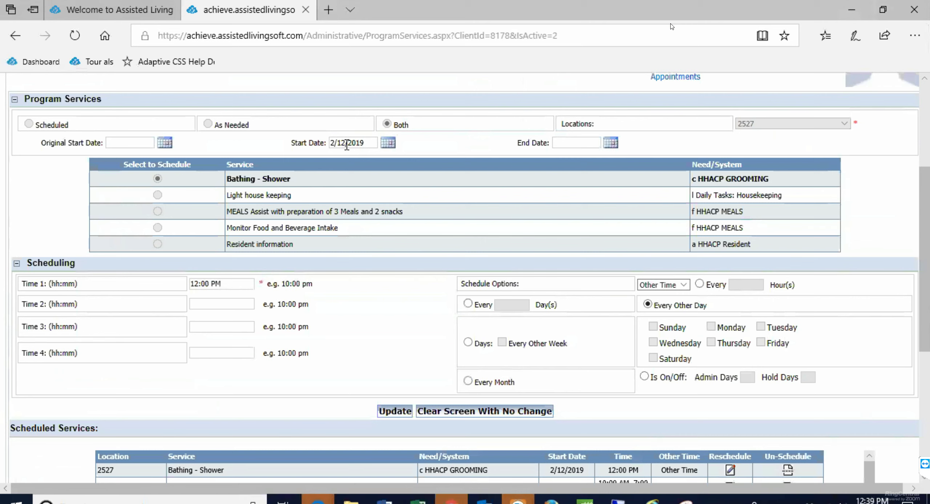
drag(346, 144, 335, 142)
scroll(372, 312, down, 2)
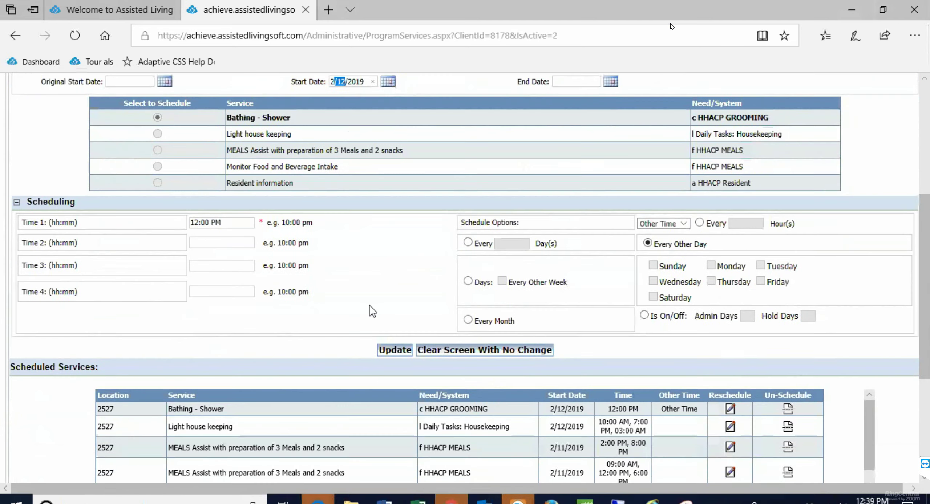
scroll(372, 312, down, 3)
scroll(322, 316, down, 1)
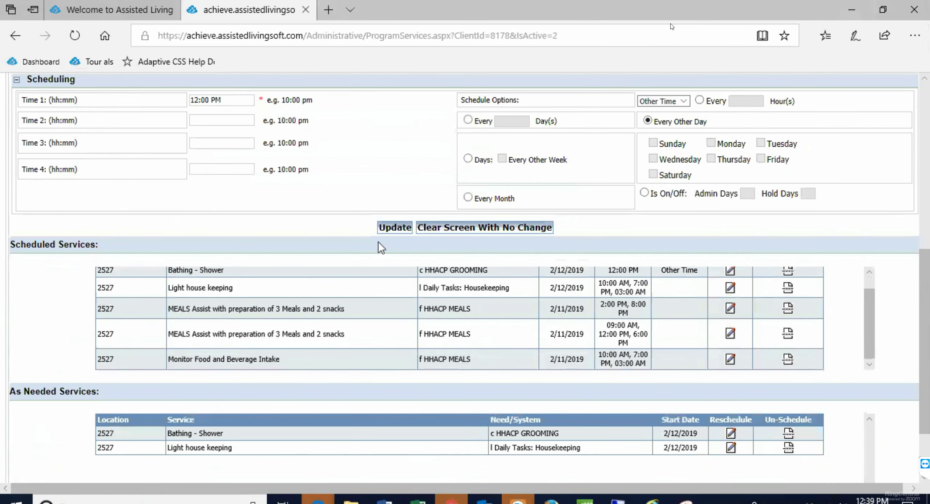
Return to the home page and open the same client's Scheduled Direct Care record
scroll(431, 249, up, 10)
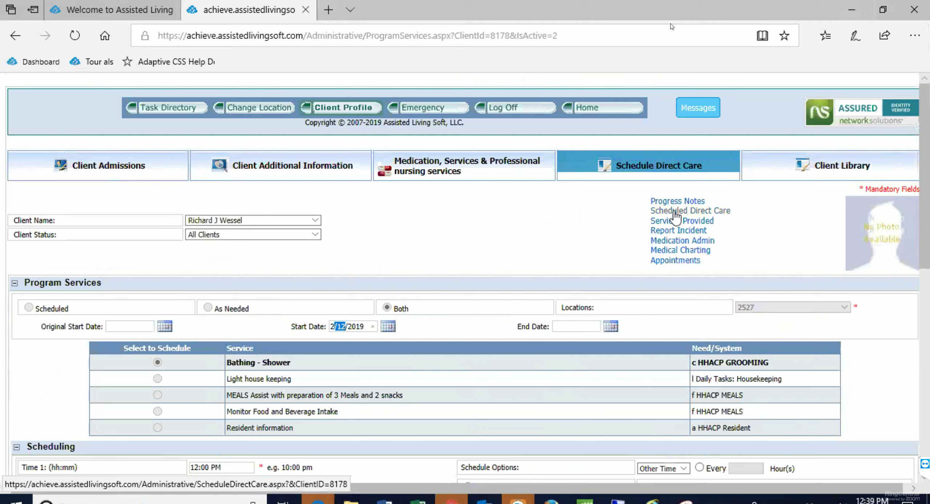
click(625, 113)
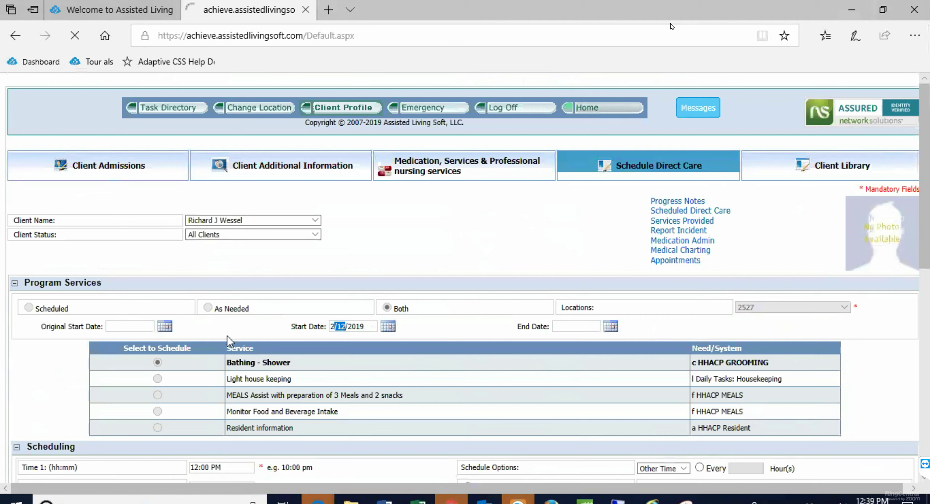
scroll(799, 312, down, 2)
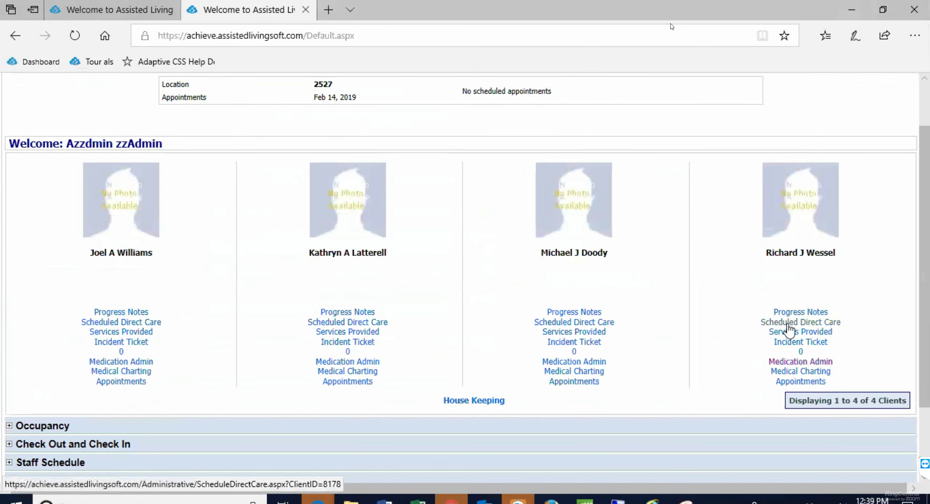
click(788, 324)
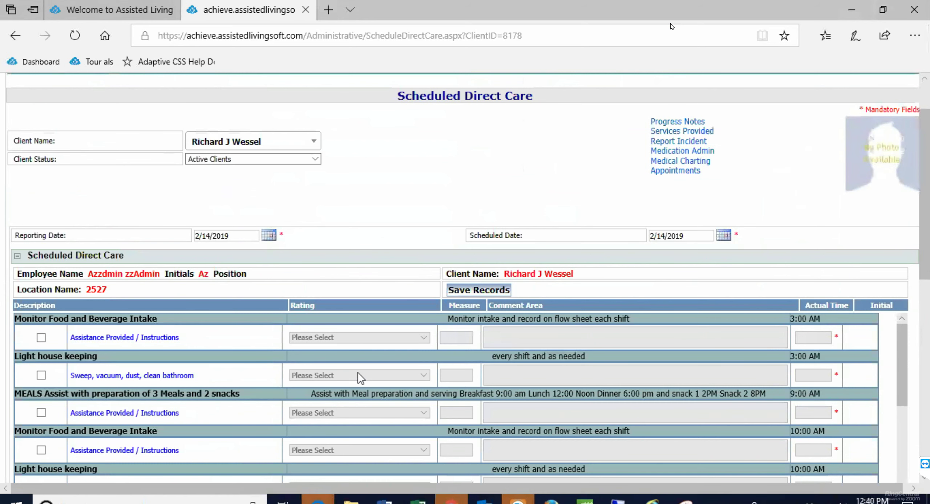
Examine the client's scheduled direct care tasks by time of day, along with the as-needed services
scroll(315, 311, down, 3)
scroll(315, 311, up, 5)
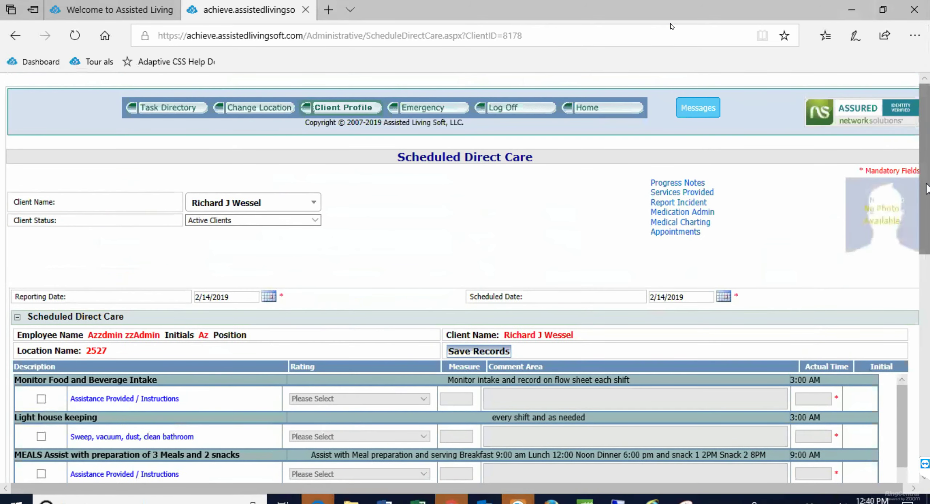
scroll(924, 254, down, 4)
scroll(923, 254, up, 1)
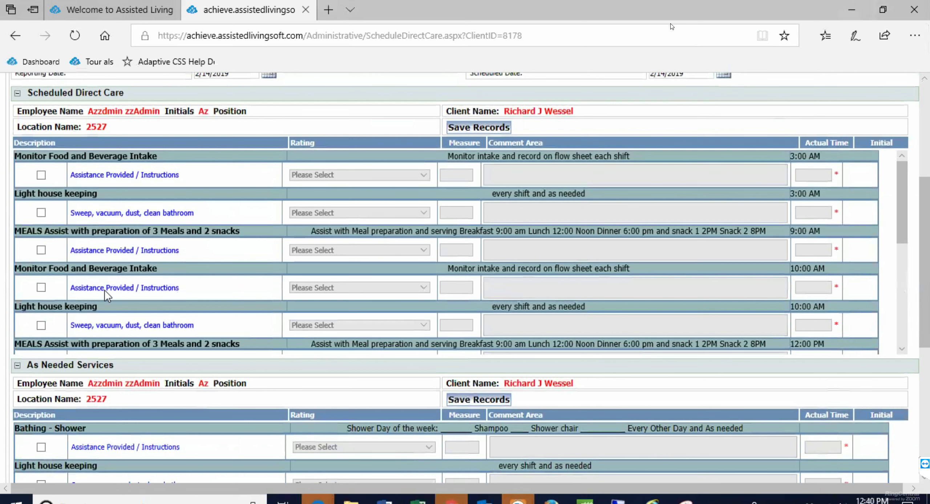
scroll(105, 290, down, 1)
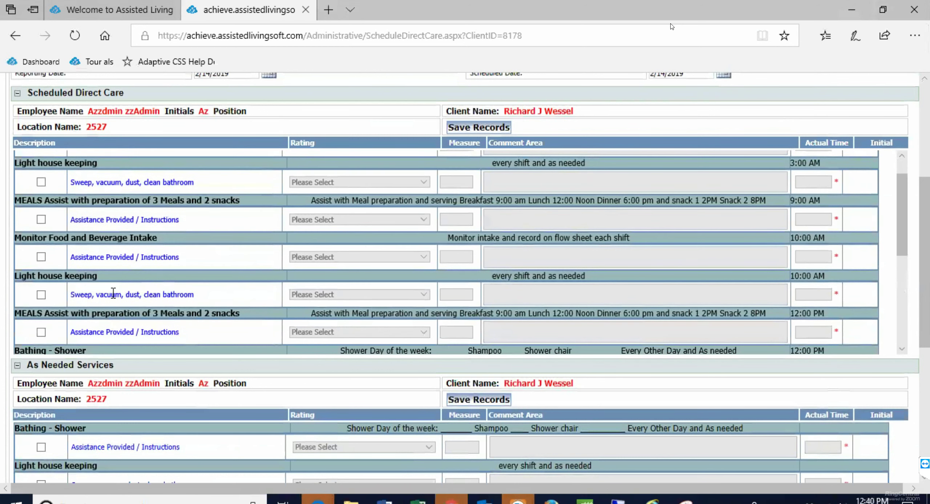
scroll(114, 293, down, 1)
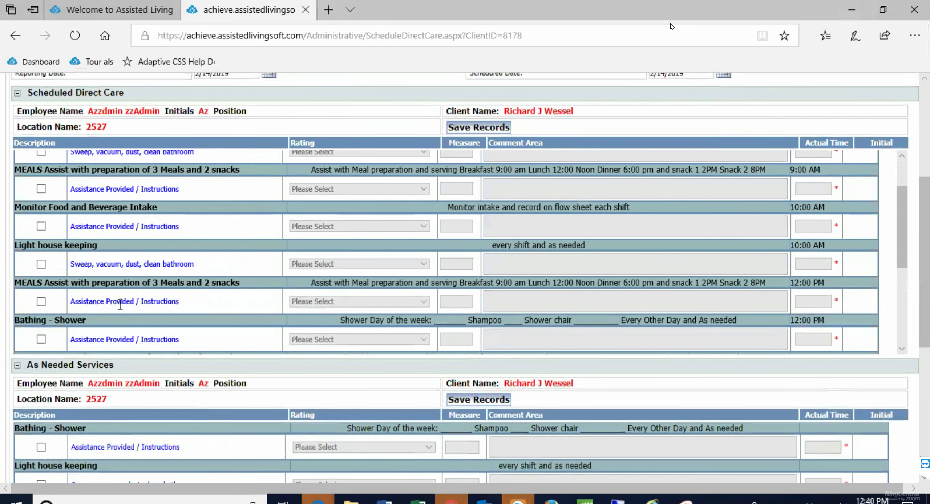
scroll(120, 305, down, 2)
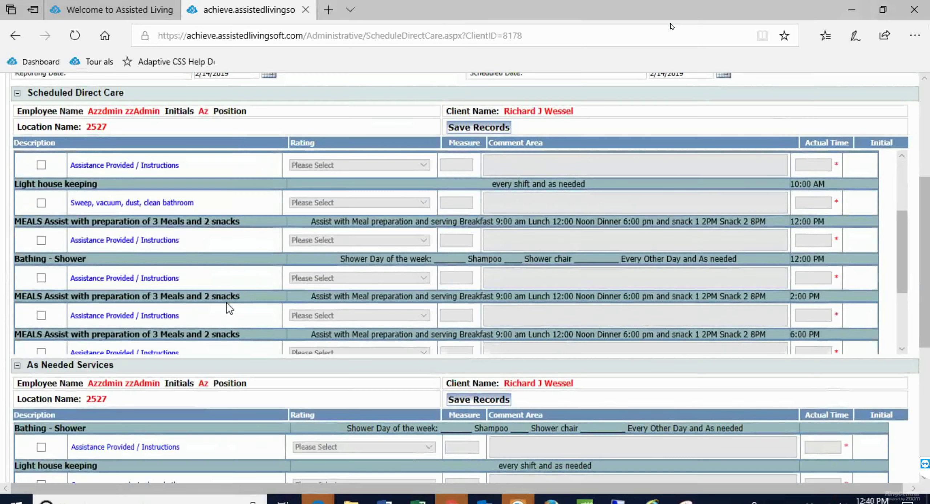
Tick the 7:00 PM Light house keeping task as performed and look over its rating choices
scroll(226, 303, down, 4)
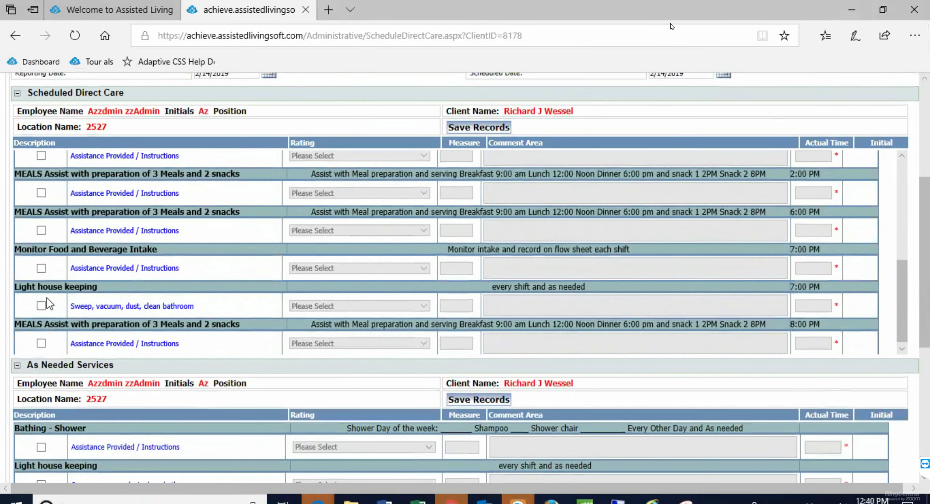
click(42, 306)
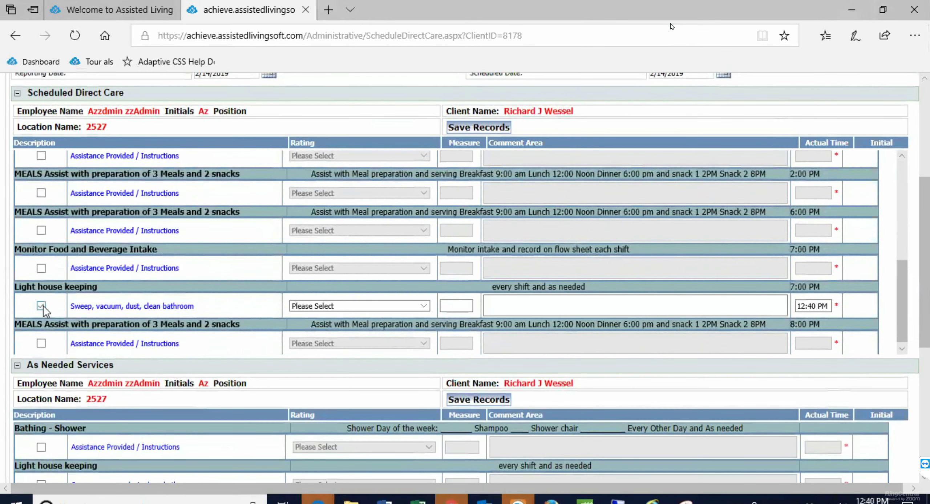
click(423, 307)
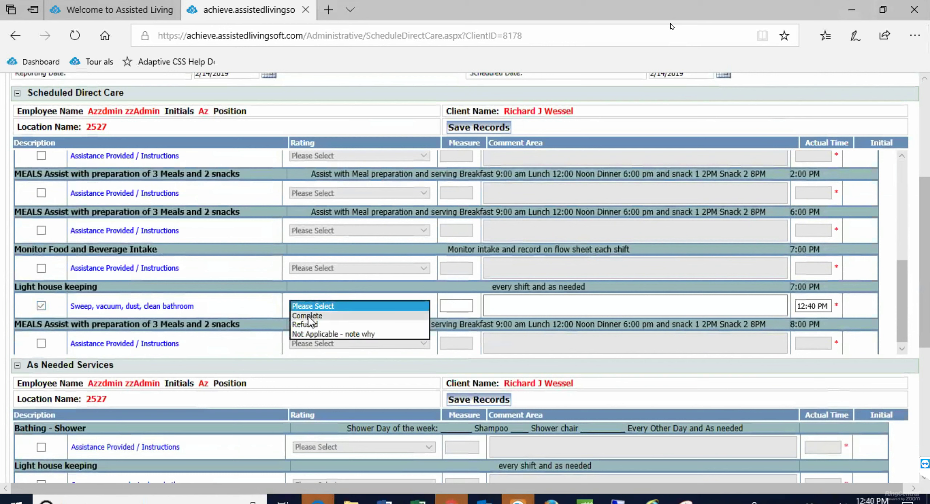
mouse_move(293, 267)
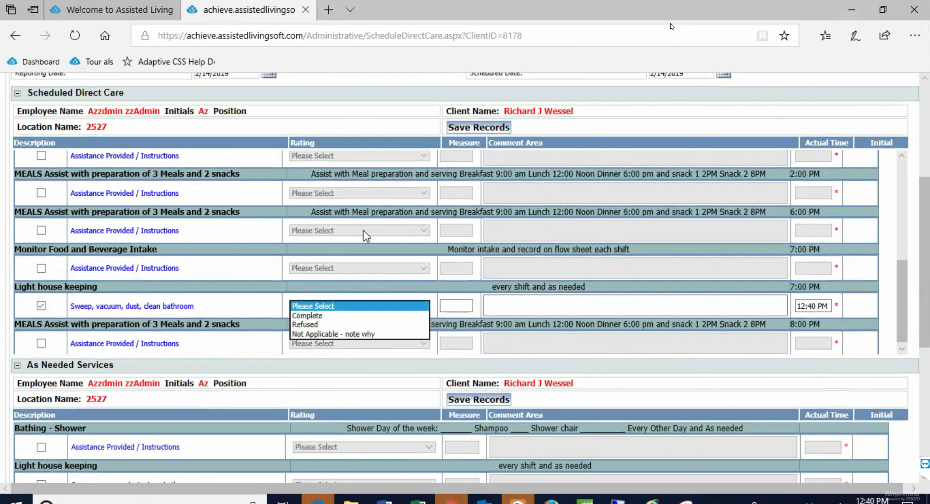
click(680, 113)
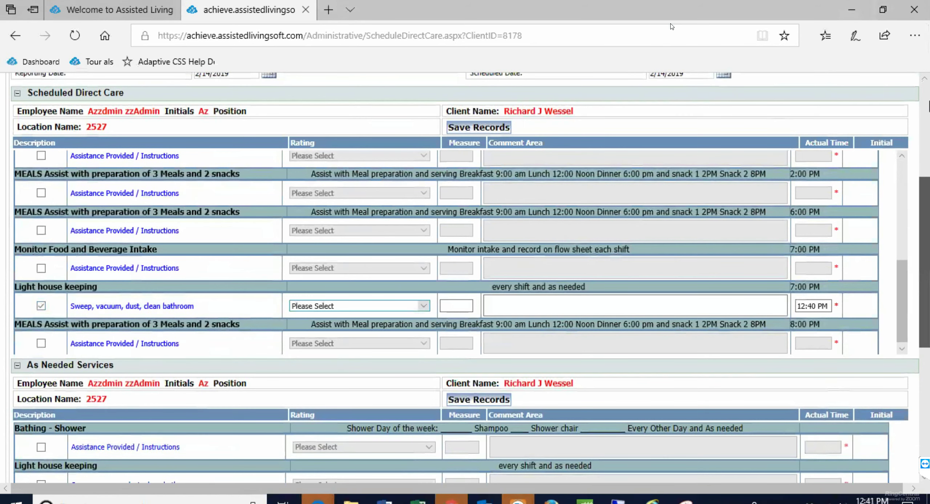
scroll(926, 109, up, 6)
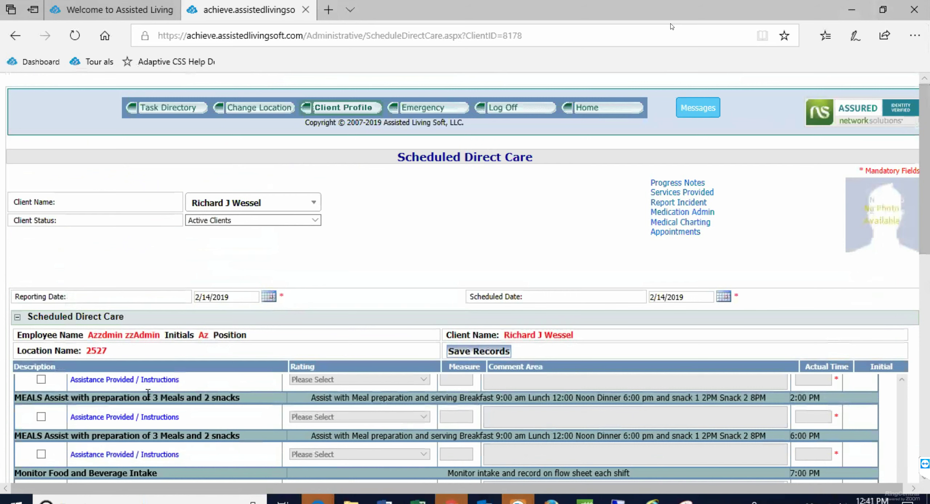
Tick the 3:00 AM Monitor Food and Beverage Intake task, review its rating choices, and clear the tick again
scroll(141, 403, up, 5)
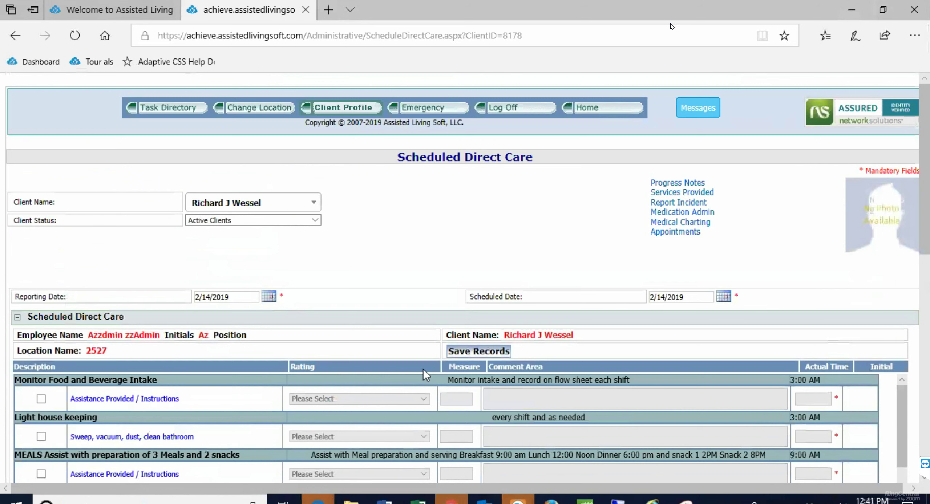
mouse_move(509, 381)
click(41, 399)
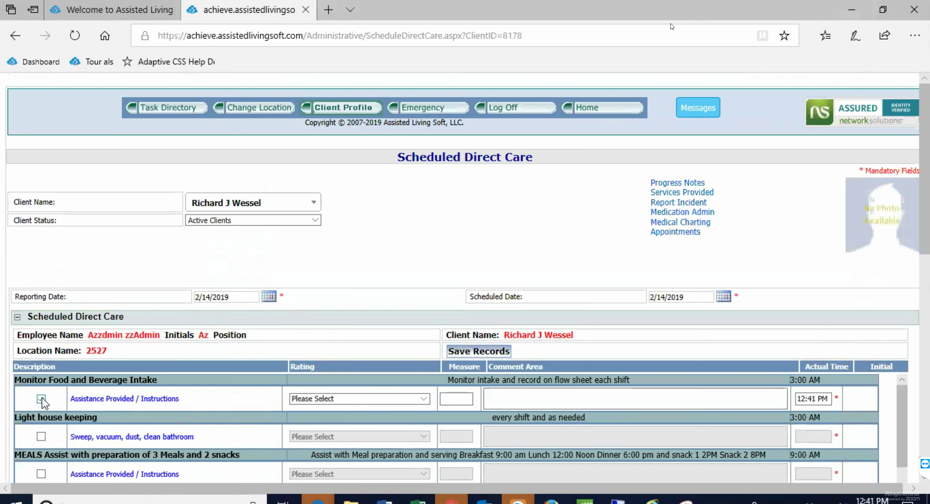
click(424, 398)
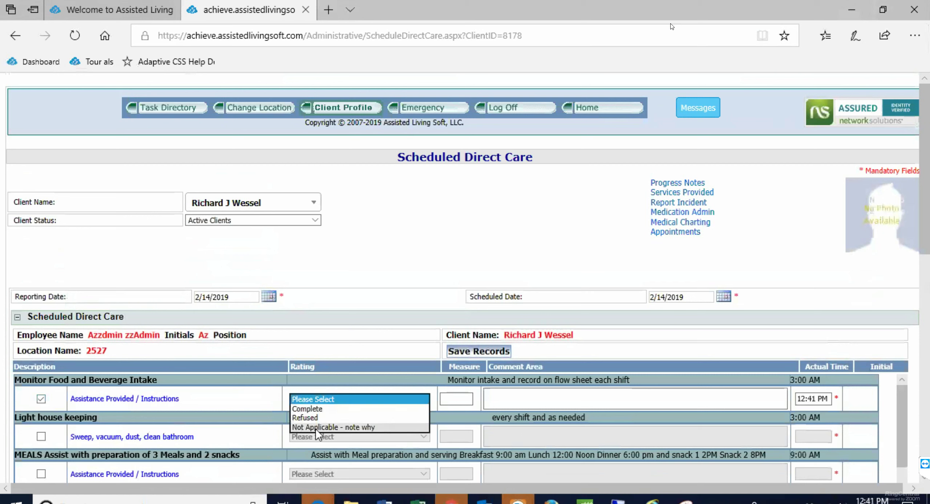
click(530, 398)
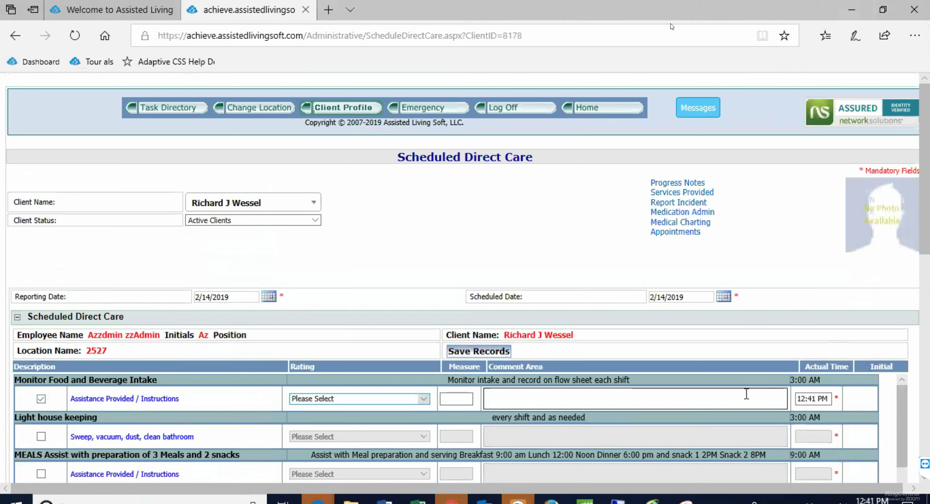
click(41, 399)
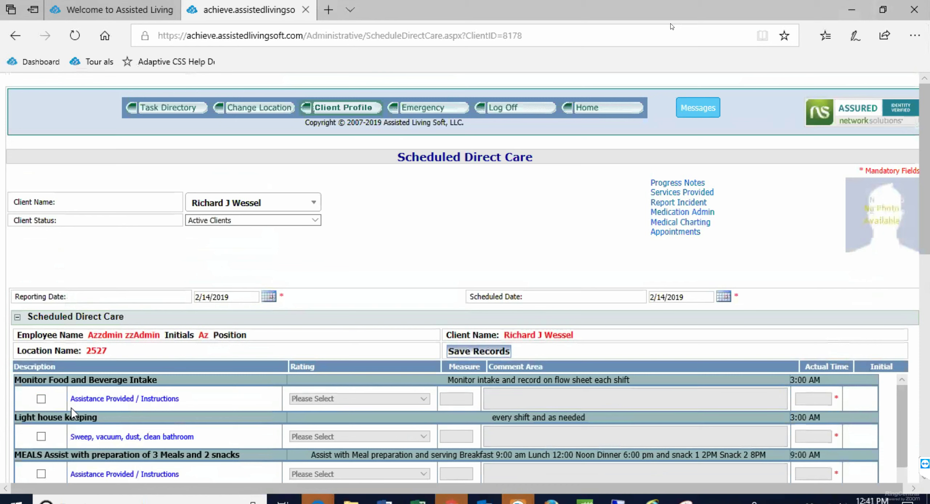
Record the 3:00 AM Monitor Food and Beverage Intake, 3:00 AM Light house keeping and 9:00 AM MEALS tasks as Complete
click(41, 399)
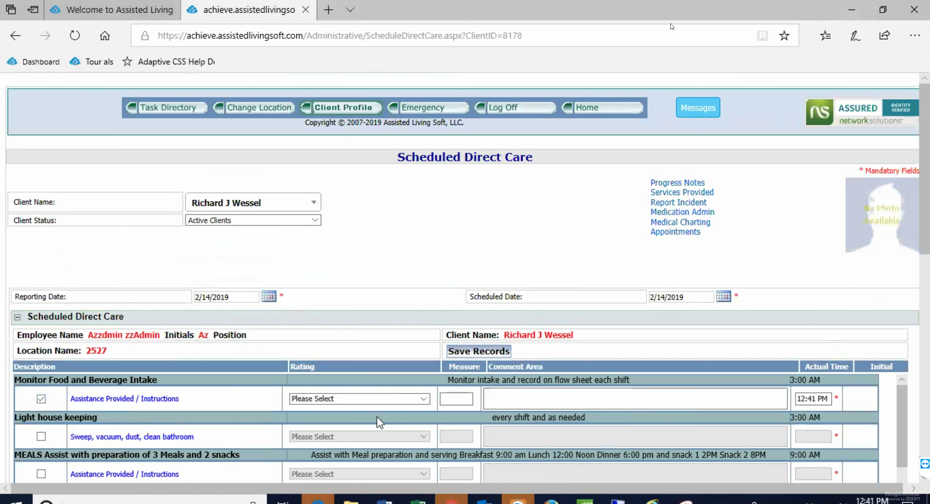
click(423, 399)
click(317, 409)
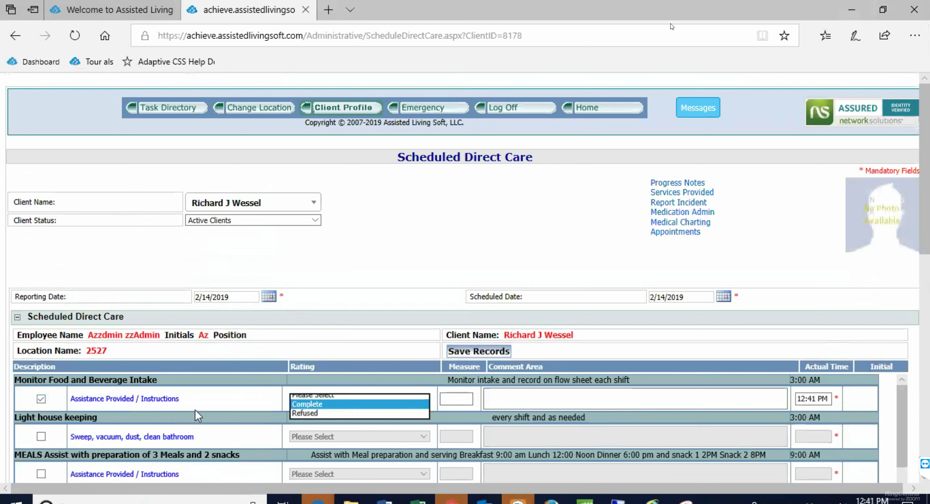
click(41, 437)
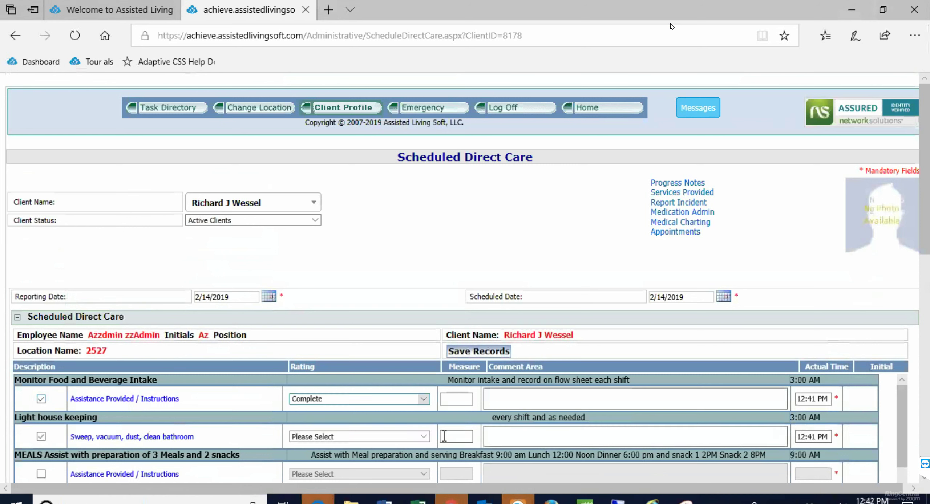
click(421, 437)
click(315, 445)
scroll(157, 406, down, 1)
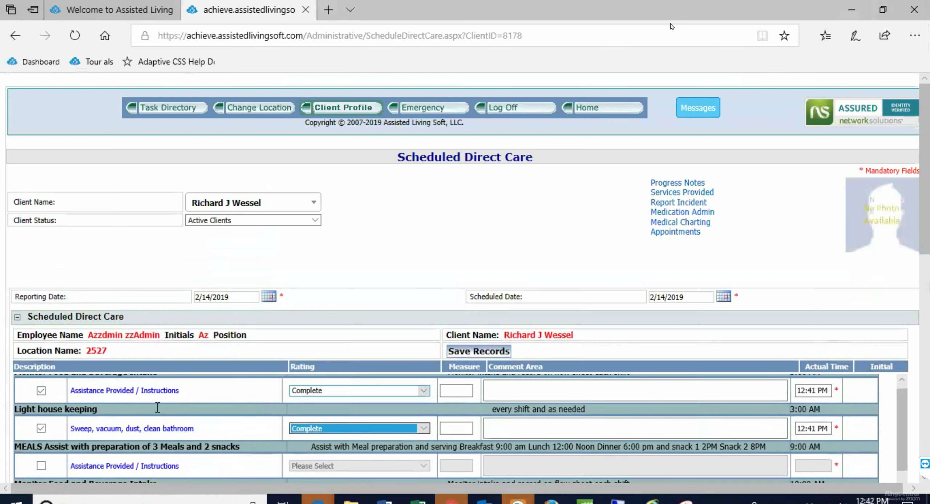
scroll(157, 406, down, 2)
click(41, 413)
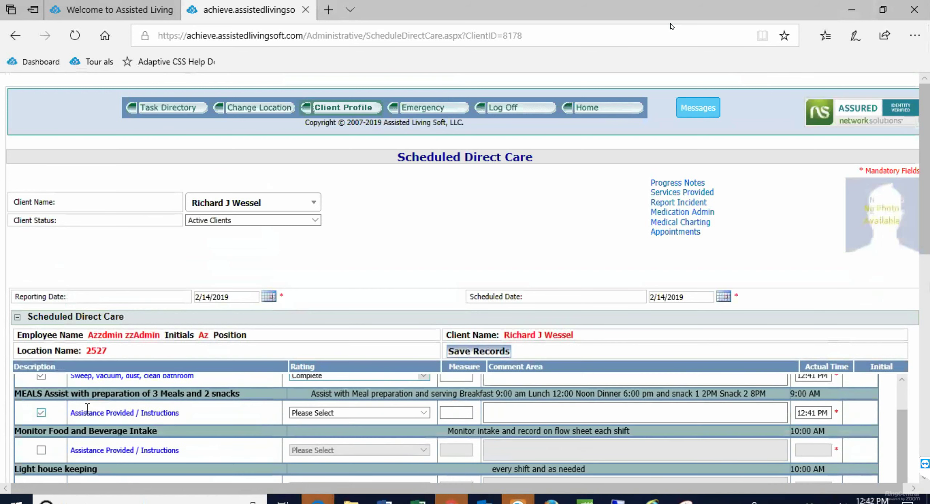
click(425, 416)
click(312, 422)
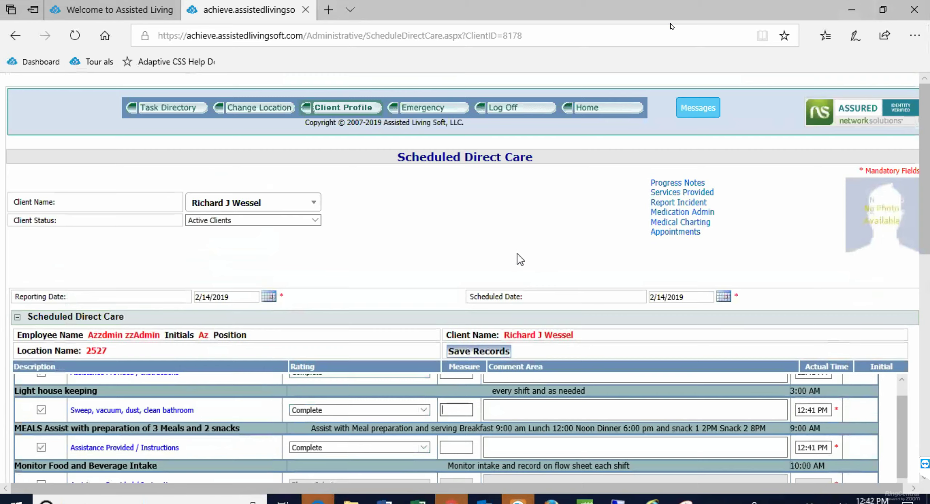
Go to the client's library and open the MEALS Assist with preparation of 3 Meals and 2 snacks service for editing
scroll(377, 294, down, 5)
scroll(357, 255, up, 1)
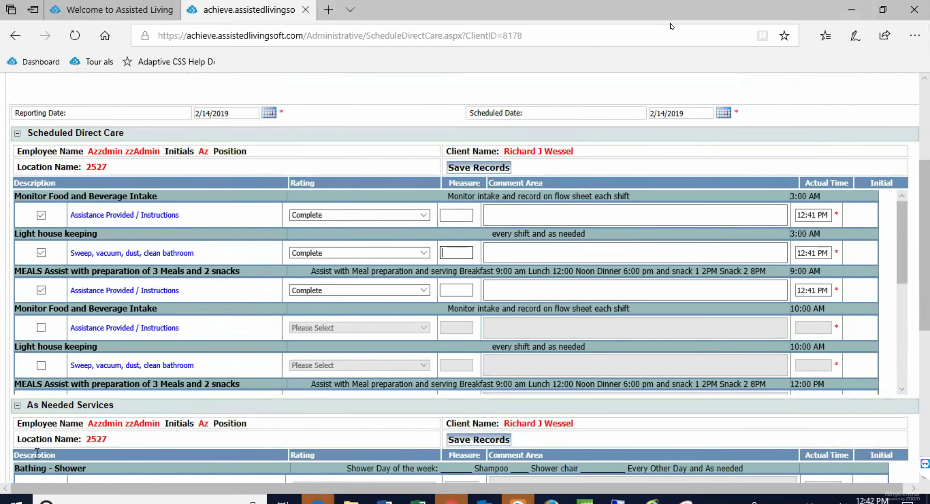
scroll(36, 453, up, 5)
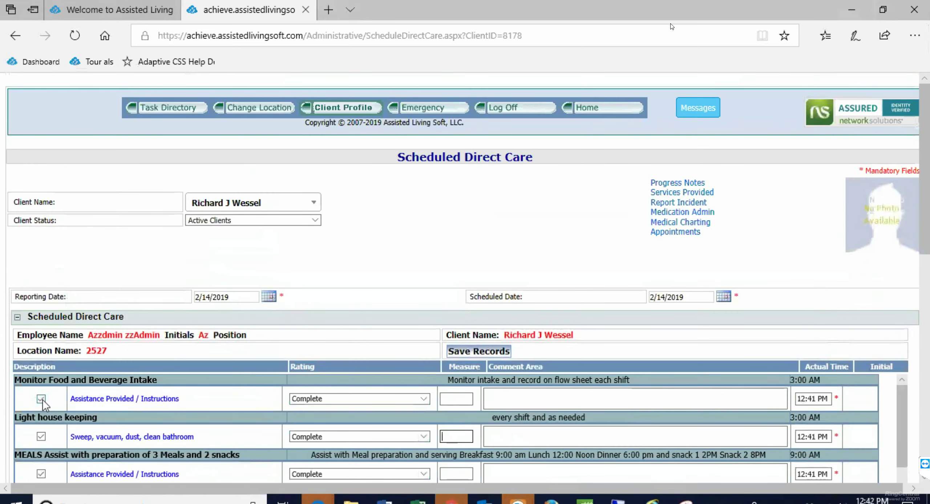
scroll(341, 401, down, 2)
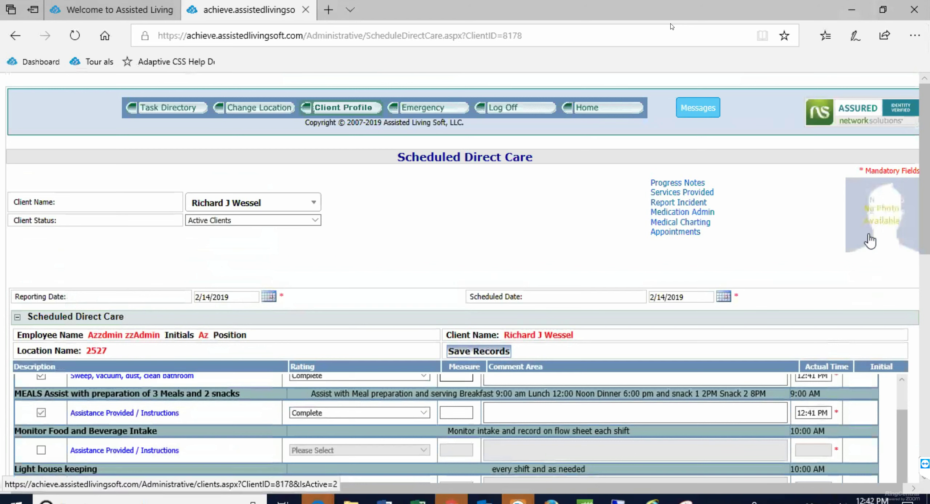
click(888, 214)
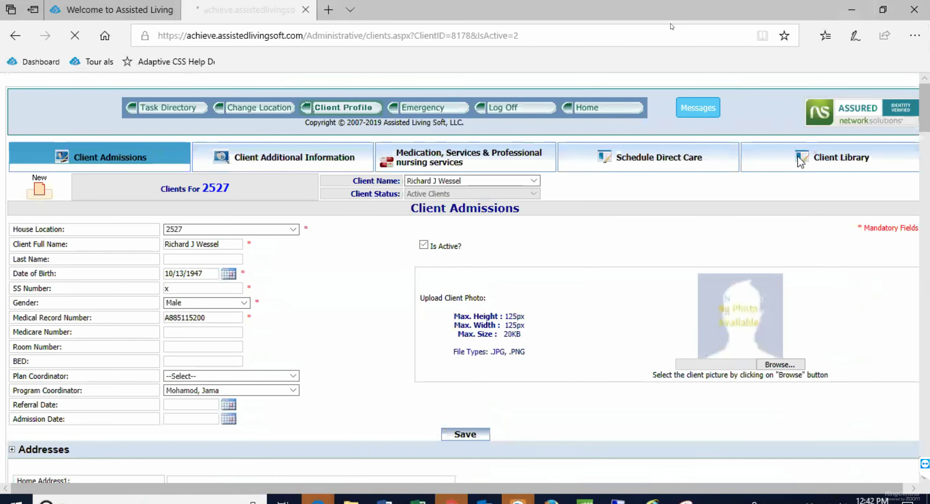
click(797, 156)
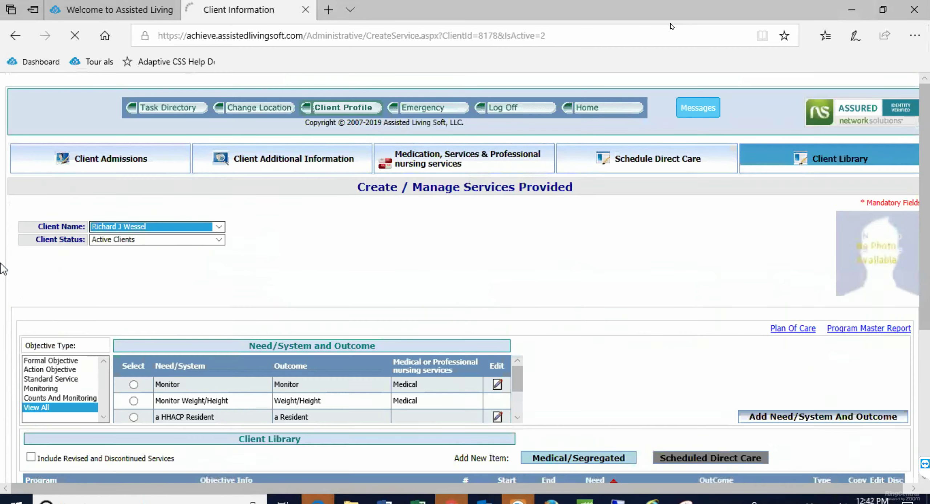
scroll(59, 316, down, 5)
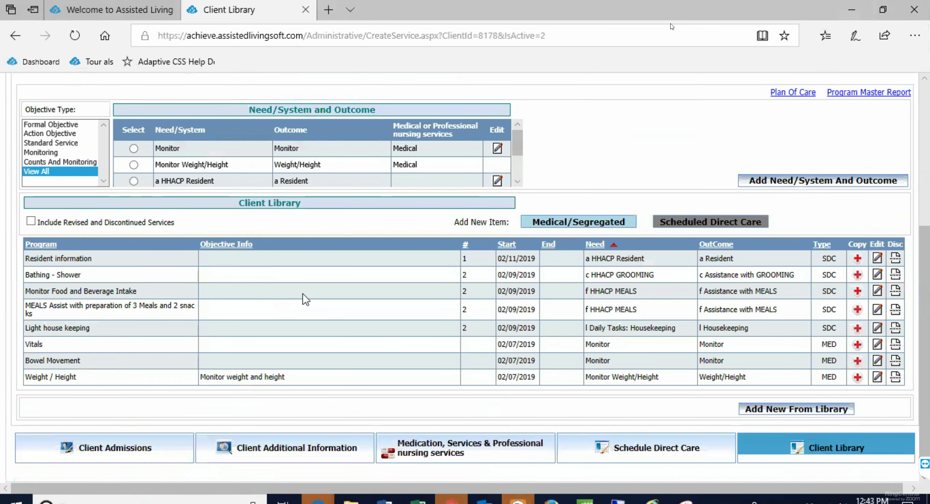
click(876, 309)
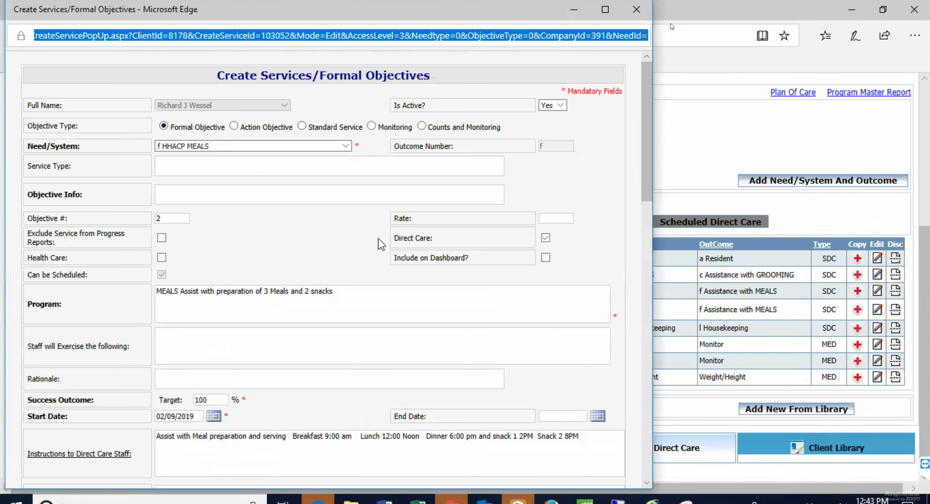
Examine the meals service's objective details, program text, direct care staff instructions and review interval
scroll(341, 272, down, 3)
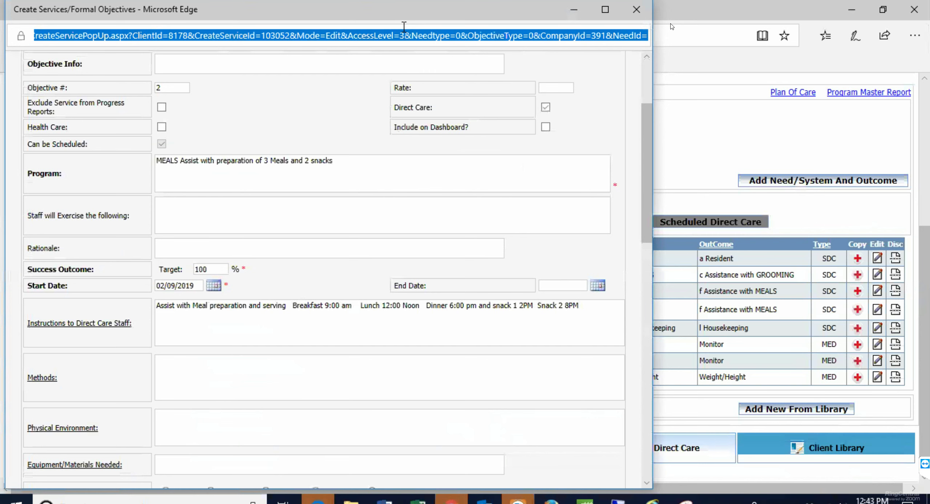
drag(404, 11, 424, 161)
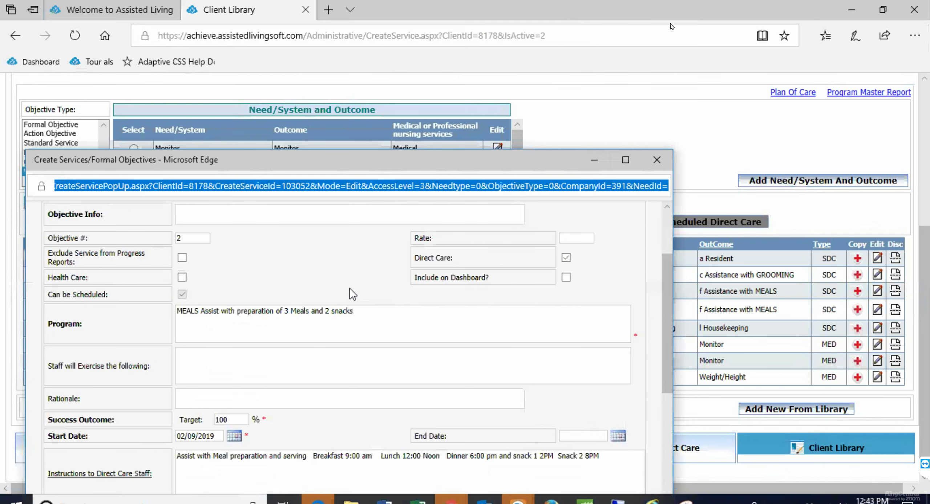
scroll(348, 291, down, 10)
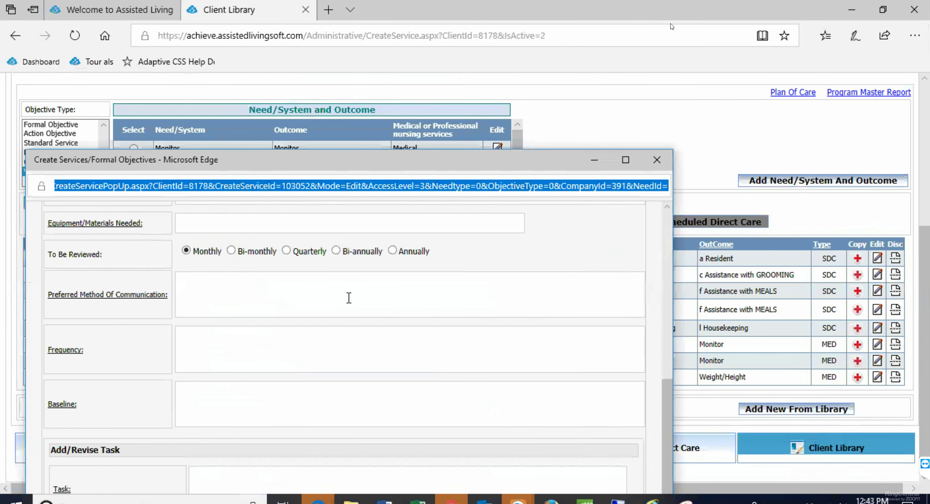
scroll(349, 298, up, 10)
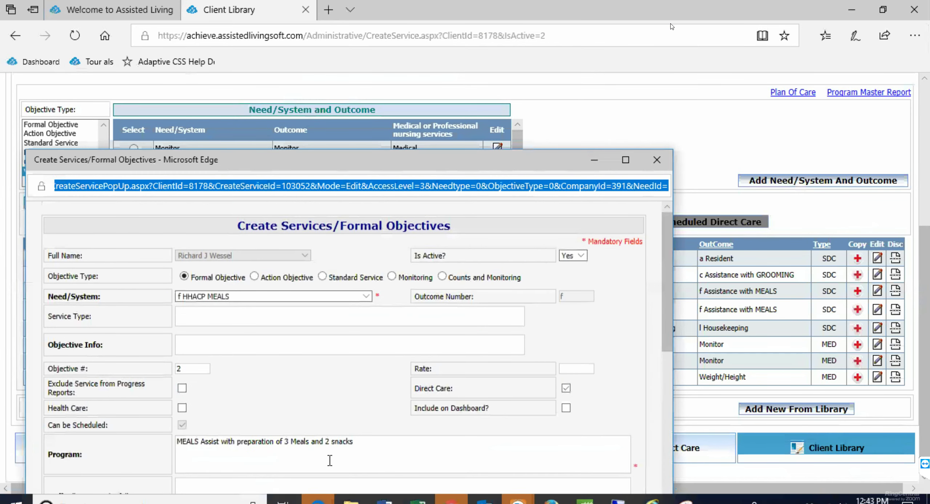
click(365, 443)
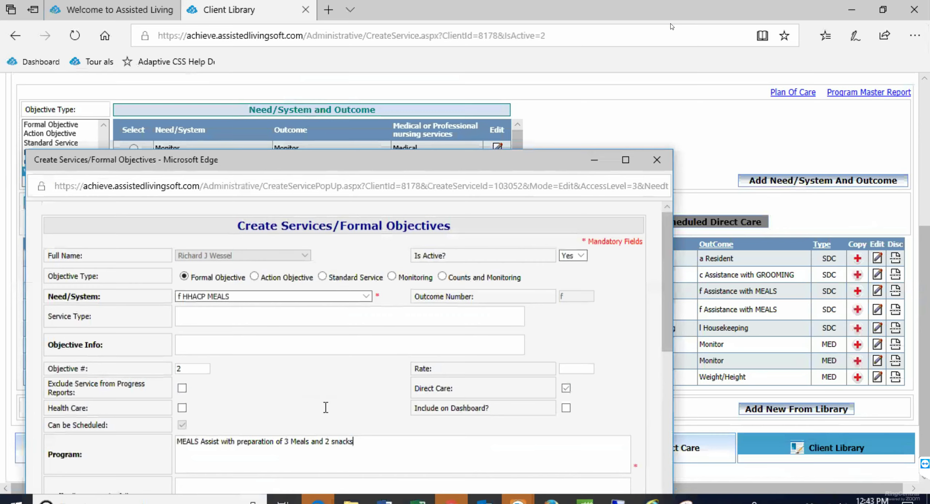
scroll(291, 411, down, 5)
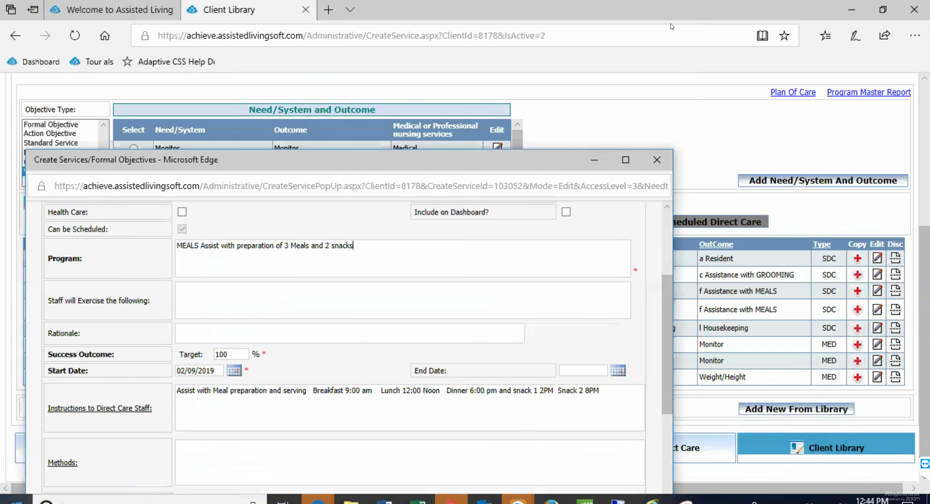
scroll(363, 406, down, 5)
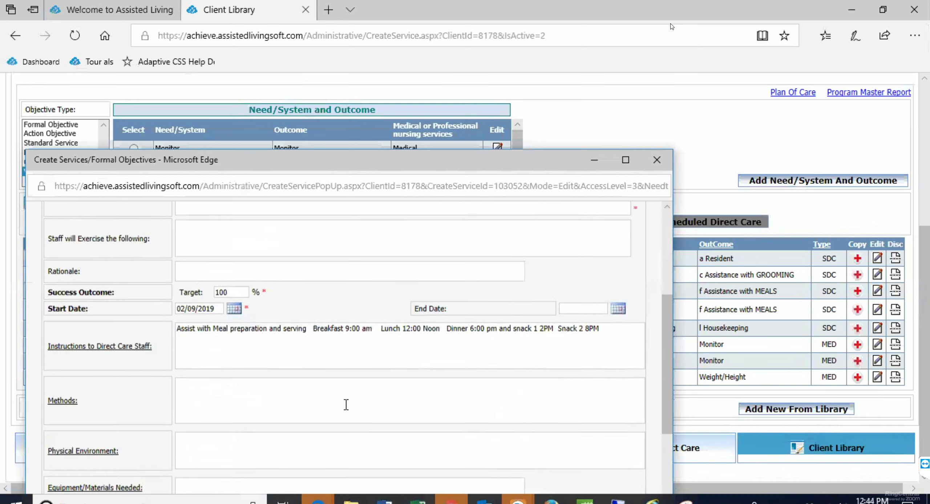
Replace the "snack 1 2PM" wording in the meals service's direct care staff instructions with "afternoon snack 4"
scroll(237, 290, up, 2)
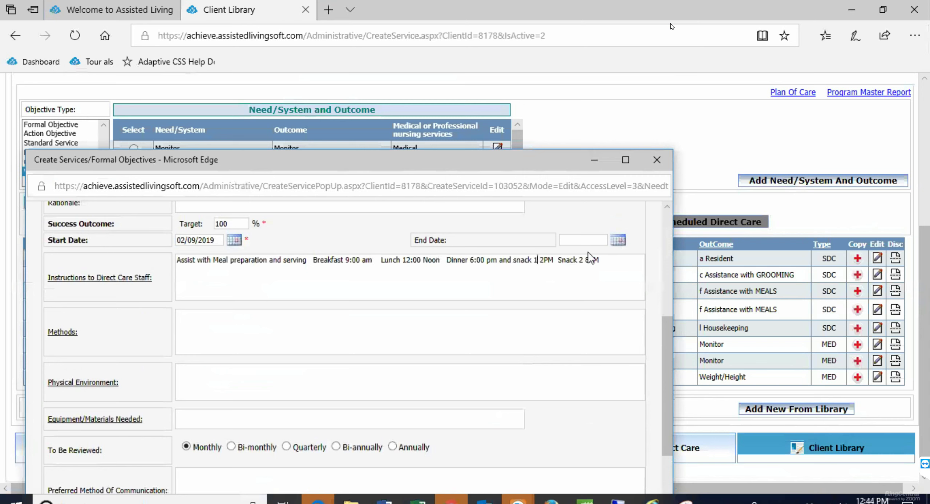
text(-)
key(BackSpace)
drag(561, 260, 539, 261)
key(BackSpace)
key(BackSpace)
key(BackSpace)
key(BackSpace)
key(BackSpace)
key(BackSpace)
key(BackSpace)
key(BackSpace)
key(BackSpace)
text(afternoon snack 4)
scroll(595, 304, up, 2)
text(pm)
Reword the last snack as "Evening Snack 8PM" in the meals service's direct care staff instructions, with a line break before "Snack"
text(vening)
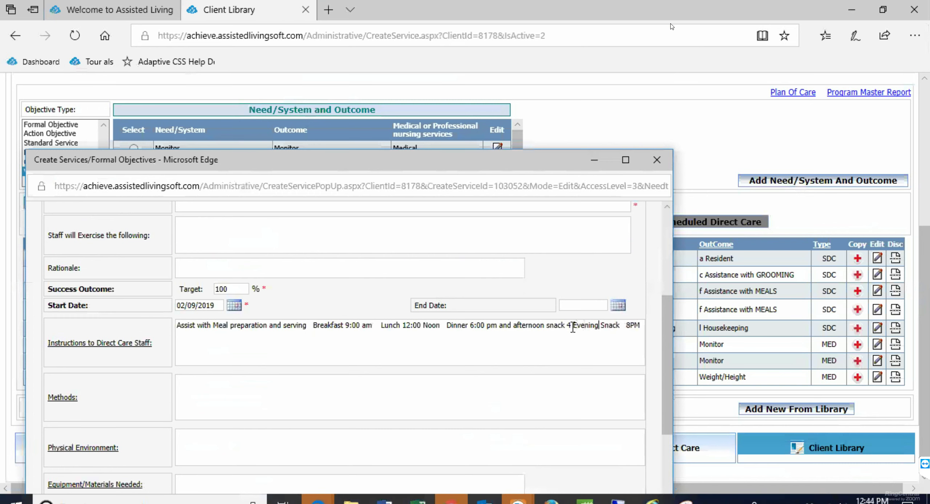
scroll(573, 327, up, 2)
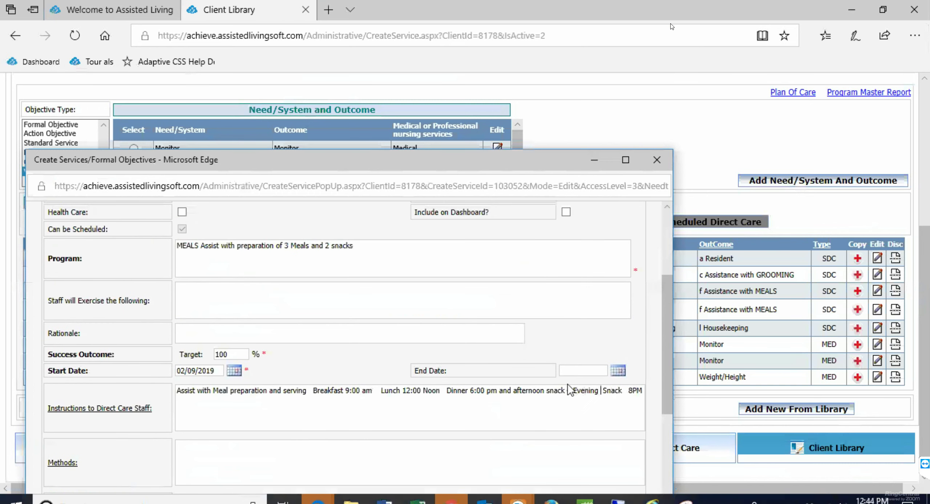
scroll(515, 349, down, 2)
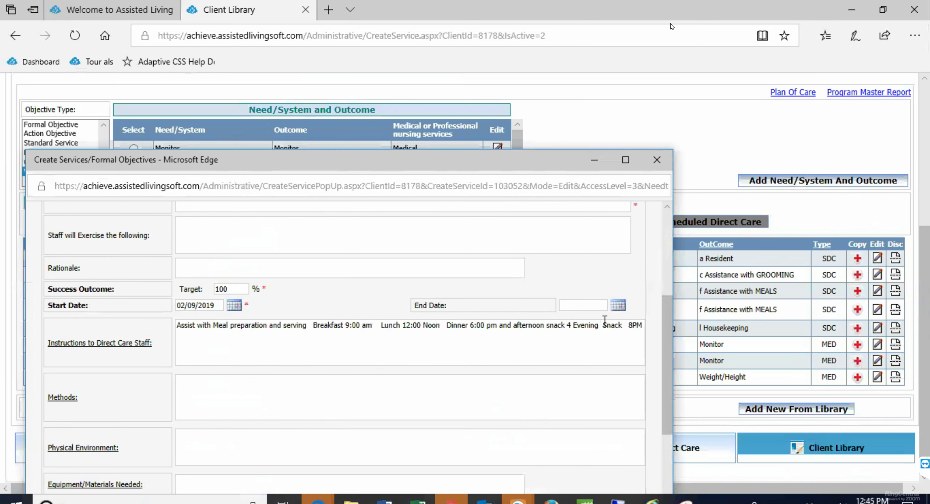
key(Return)
scroll(234, 337, down, 1)
scroll(234, 337, up, 3)
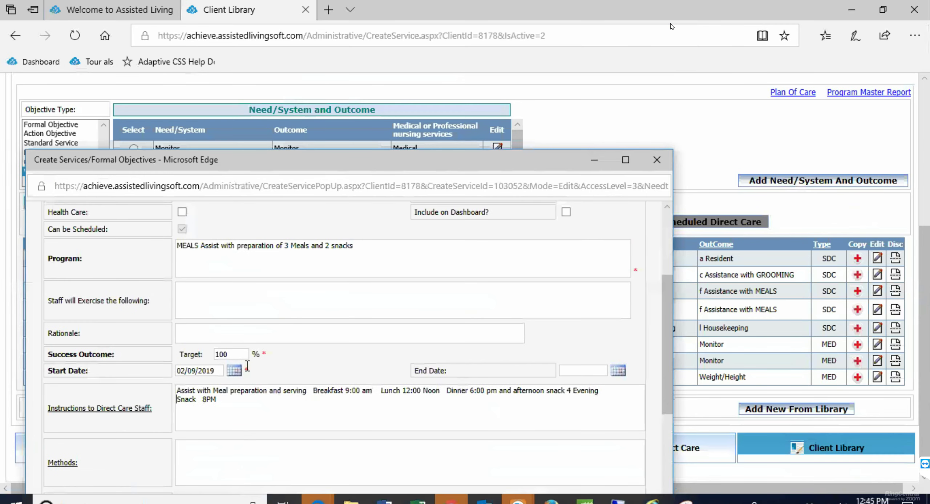
scroll(250, 378, down, 10)
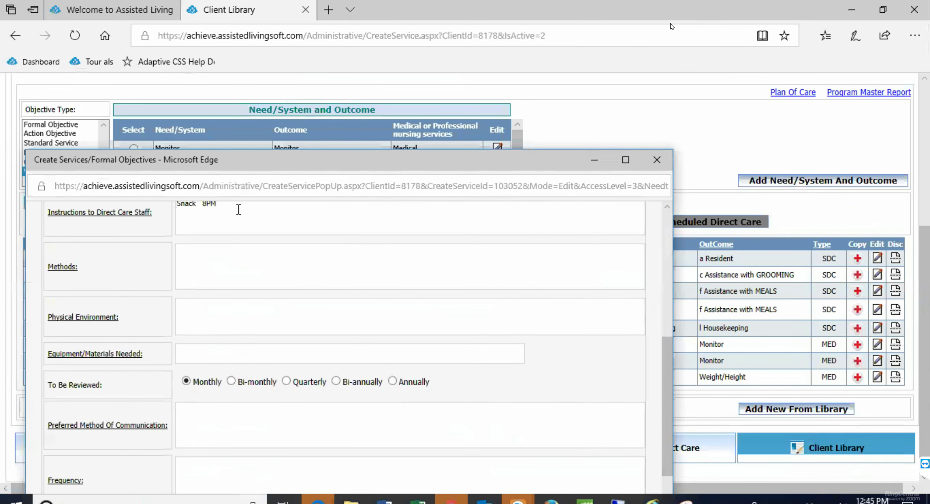
scroll(237, 223, up, 10)
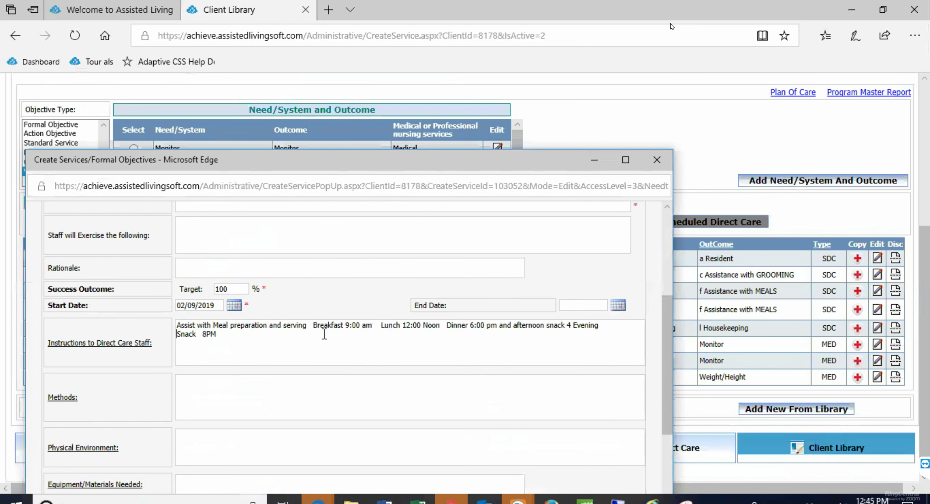
scroll(323, 332, down, 3)
scroll(298, 318, up, 3)
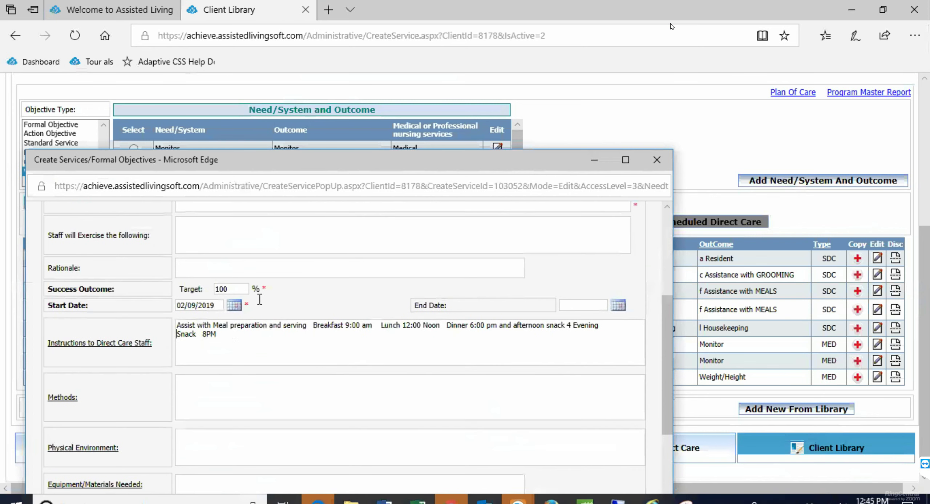
click(232, 341)
Revise the "Assistance Provided / Instructions" task to read "Assisted with preparation of meals and snacks" and save the revision
scroll(243, 282, down, 10)
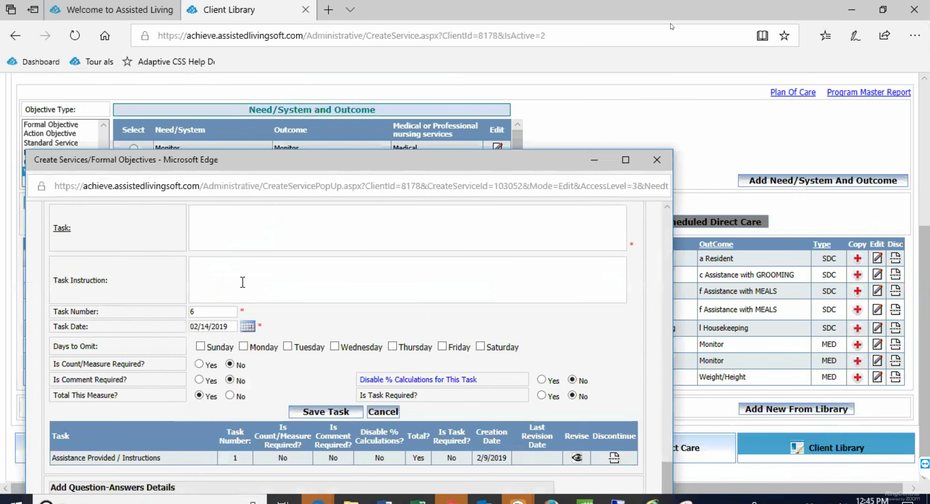
scroll(243, 282, down, 2)
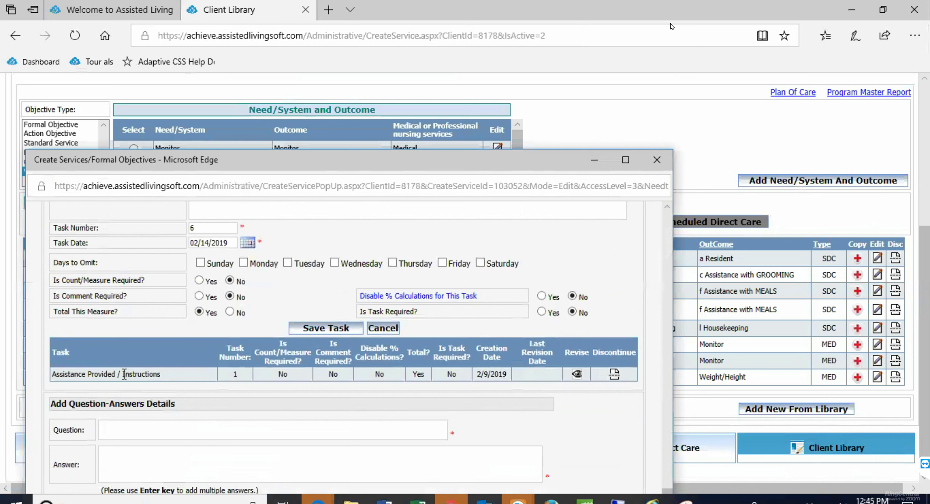
click(577, 376)
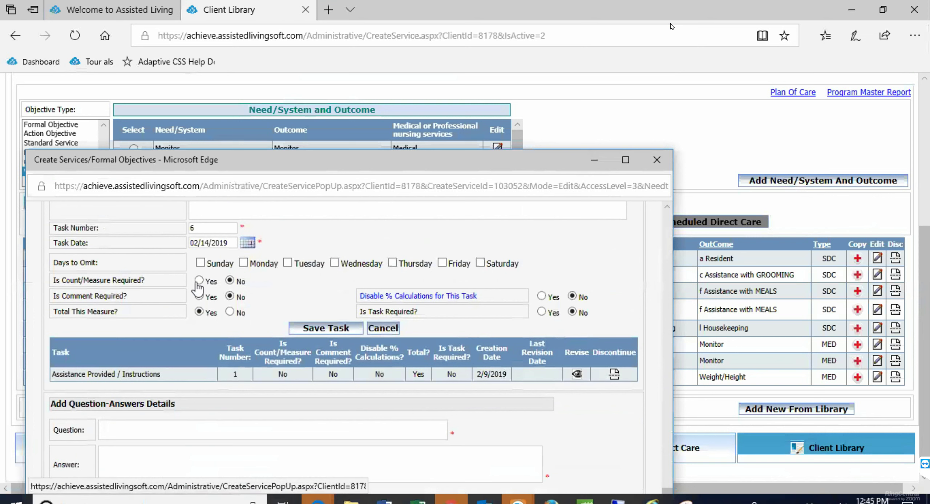
scroll(277, 372, up, 5)
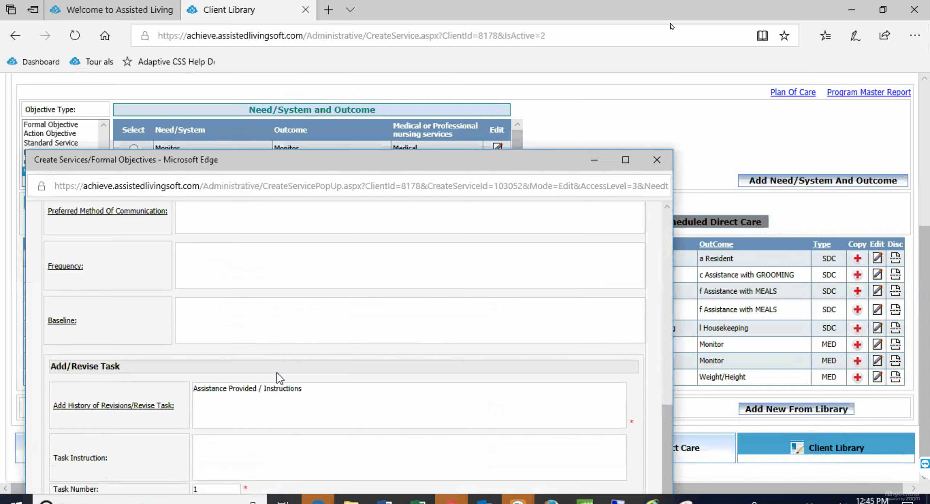
drag(302, 388, 174, 368)
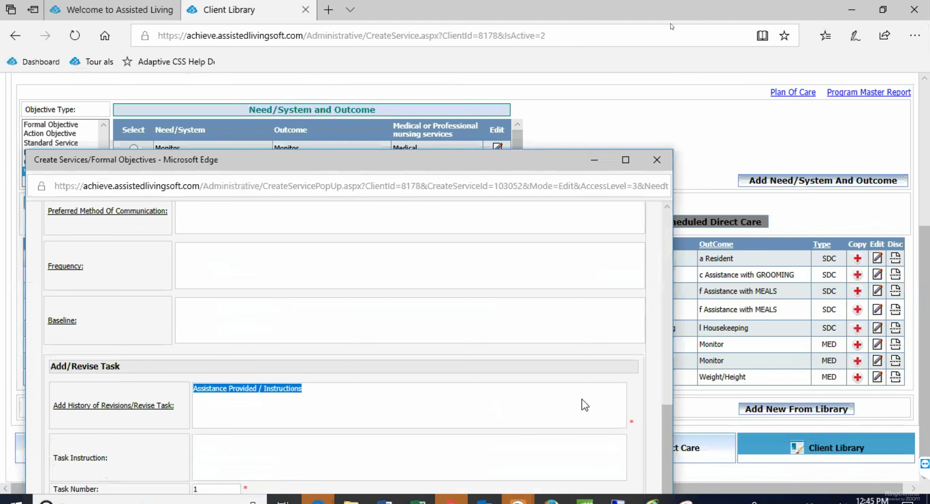
drag(520, 160, 668, 135)
text(A)
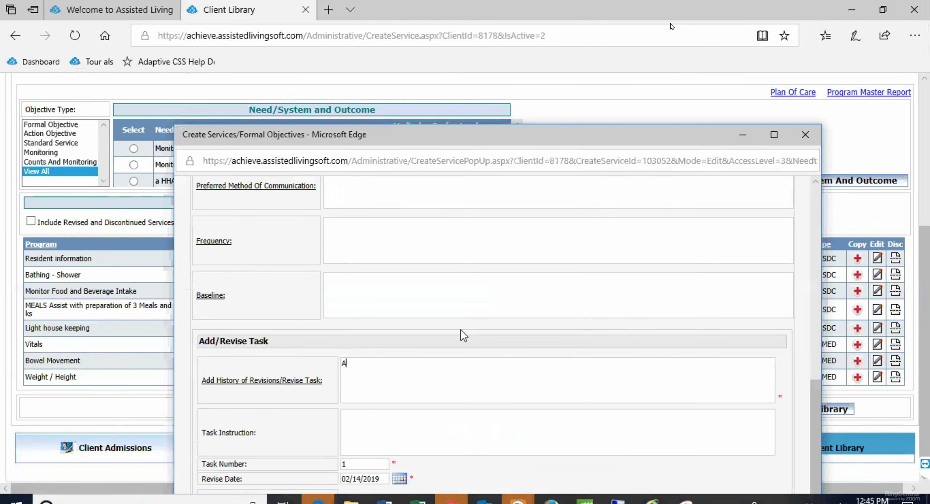
text(ssisted with preparation of meals)
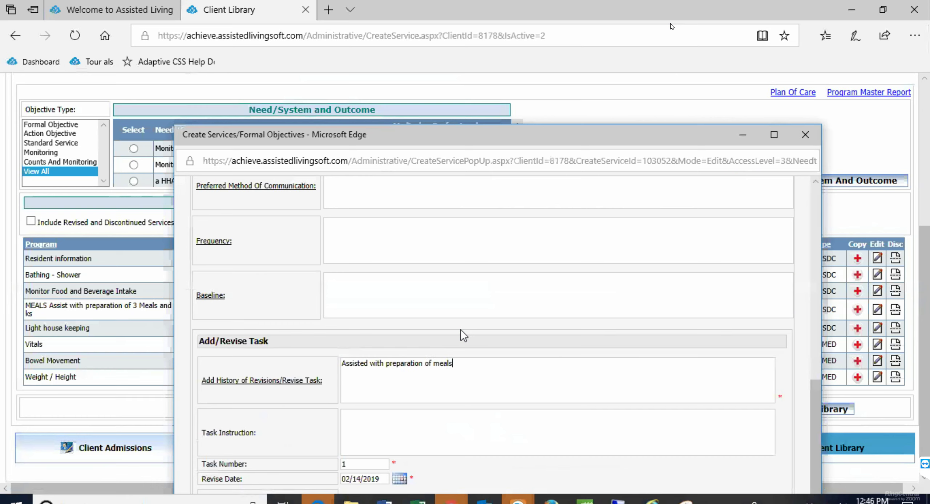
text( and snacks)
scroll(468, 331, down, 6)
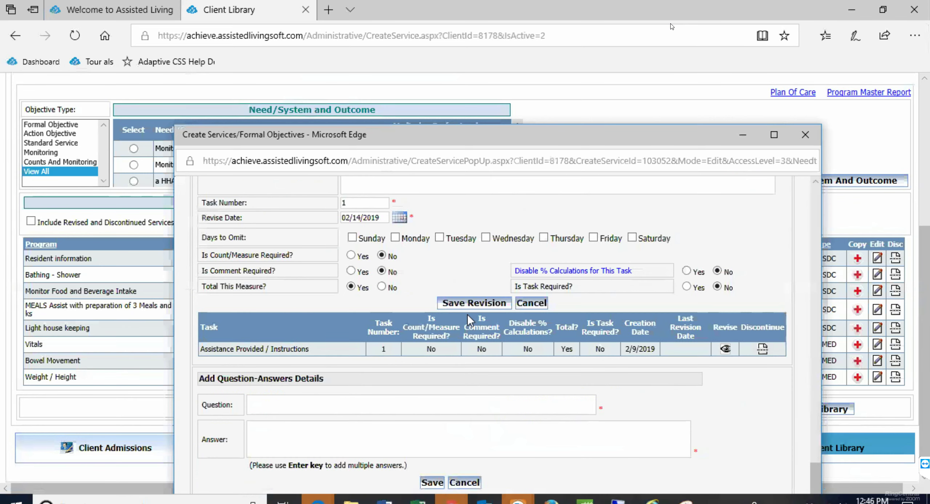
click(471, 302)
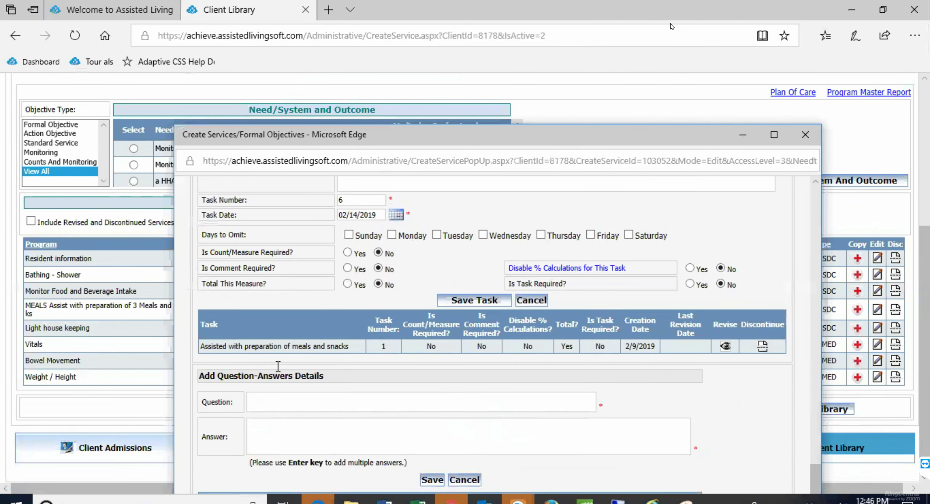
Maximize the service editor, review the meals service's task ratings, and update the service
double_click(652, 137)
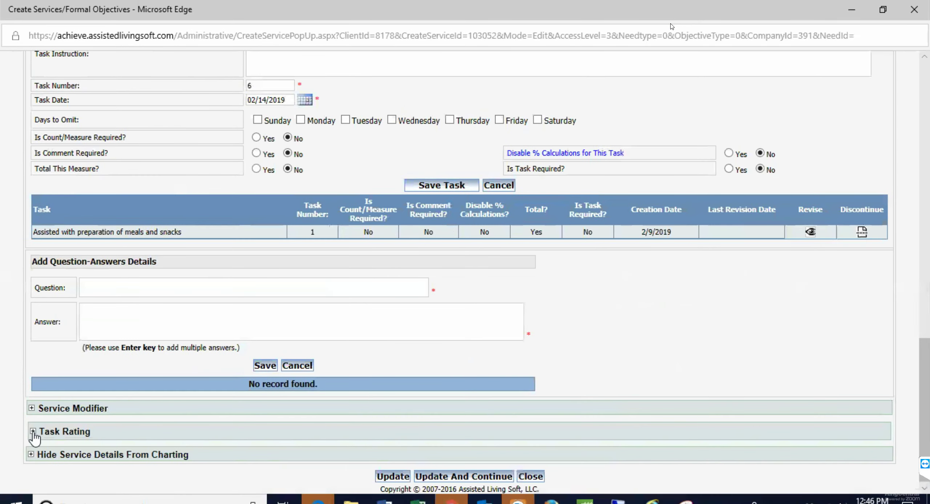
click(32, 432)
scroll(182, 392, down, 4)
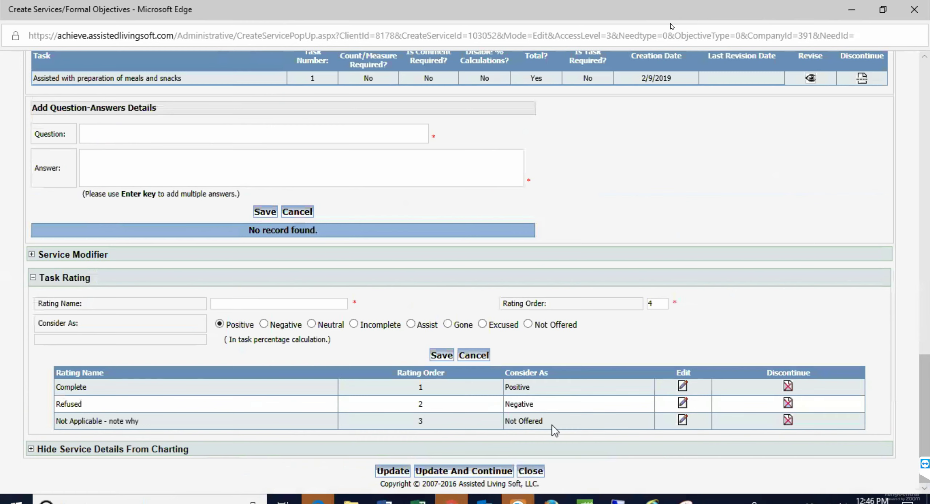
click(386, 471)
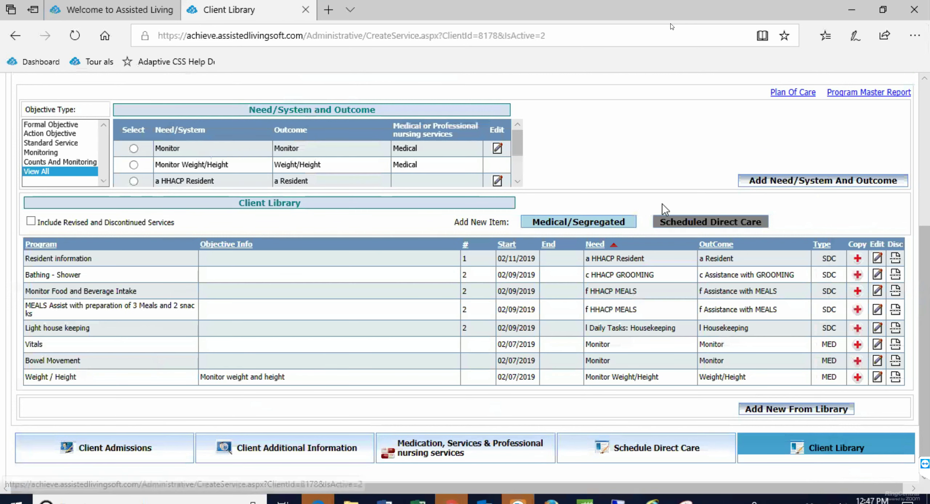
Open the same client's Scheduled Direct Care charting page and check the revised meals instructions and task wording
scroll(662, 203, up, 5)
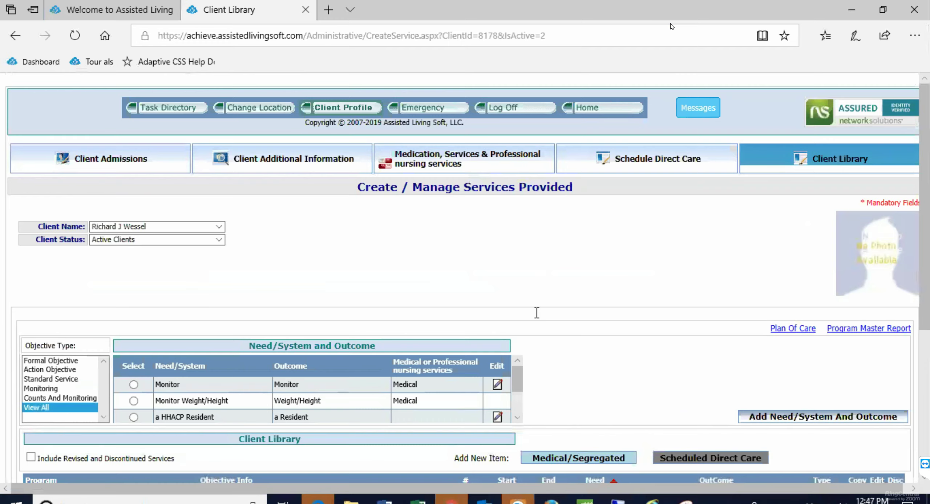
scroll(536, 312, down, 4)
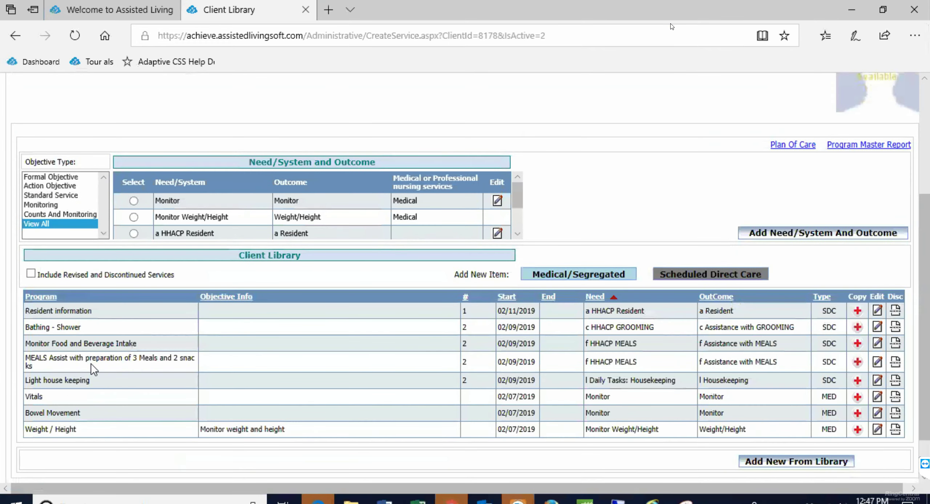
scroll(638, 224, up, 4)
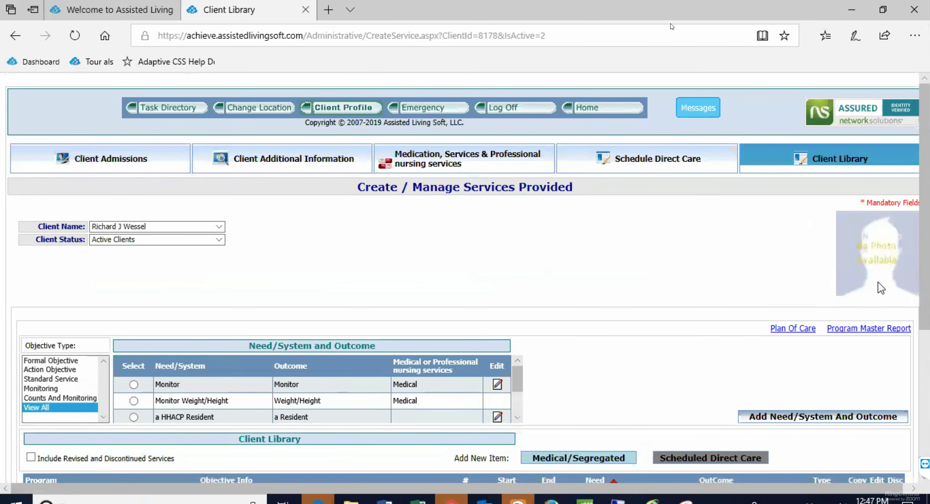
click(164, 108)
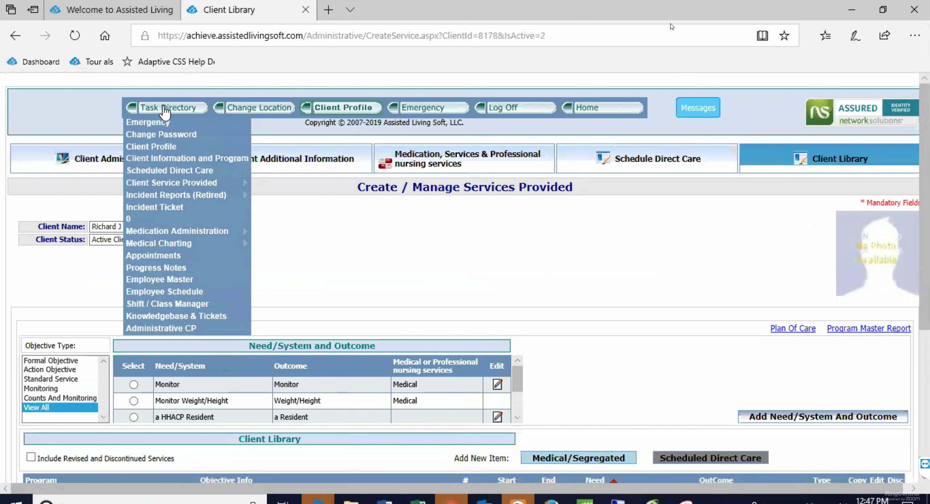
click(174, 171)
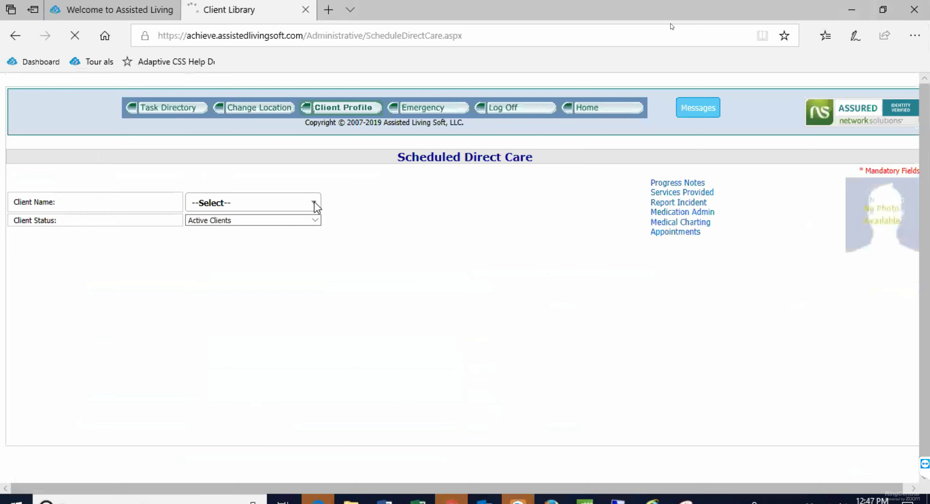
click(315, 204)
click(229, 315)
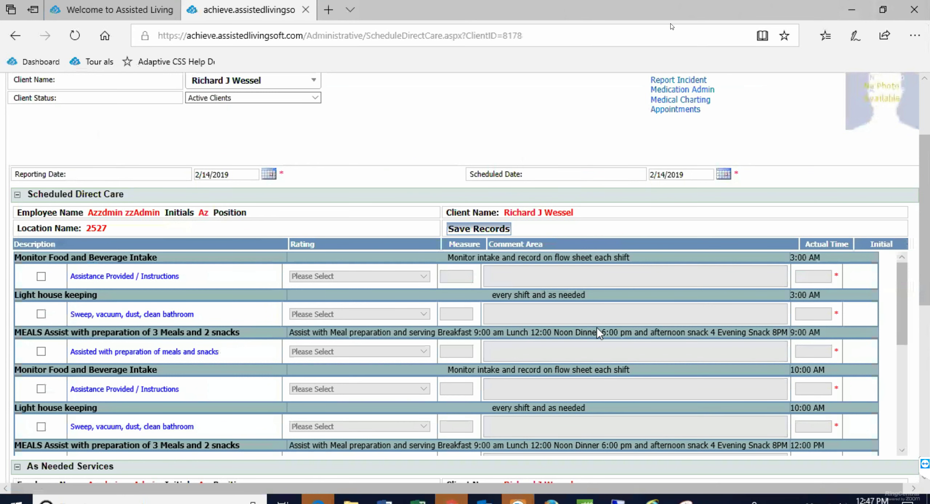
mouse_move(585, 334)
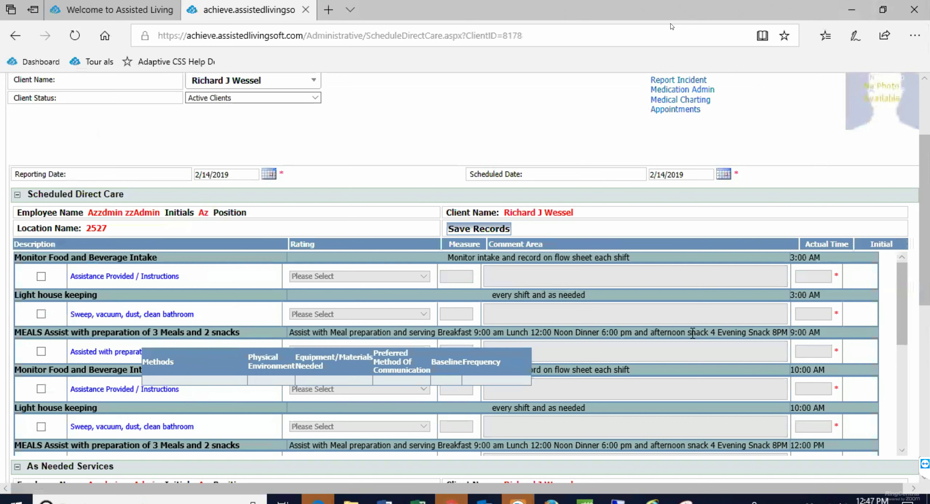
mouse_move(483, 327)
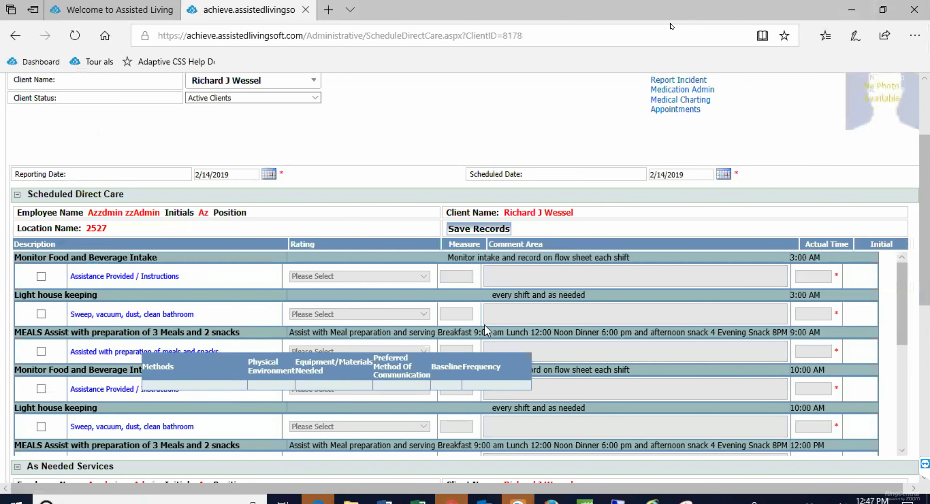
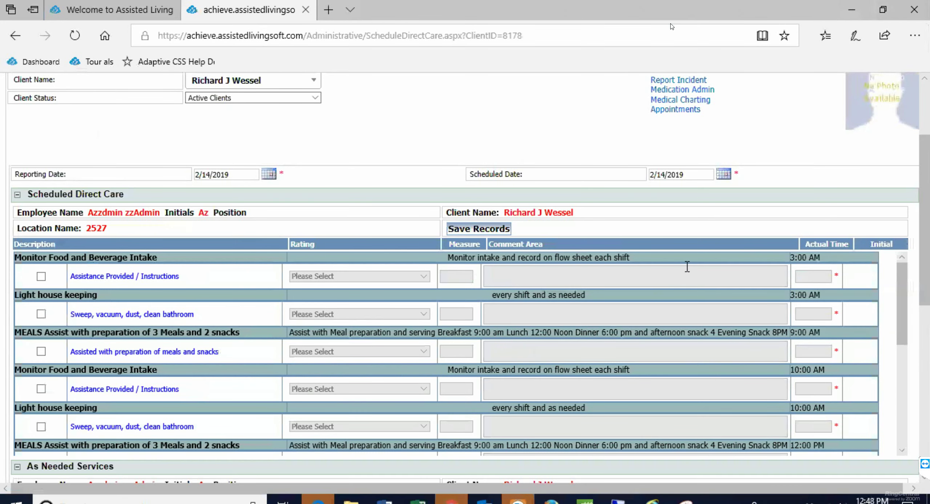
Open the client's profile and examine the times in the Scheduled Services list of the direct care schedule
scroll(741, 190, up, 3)
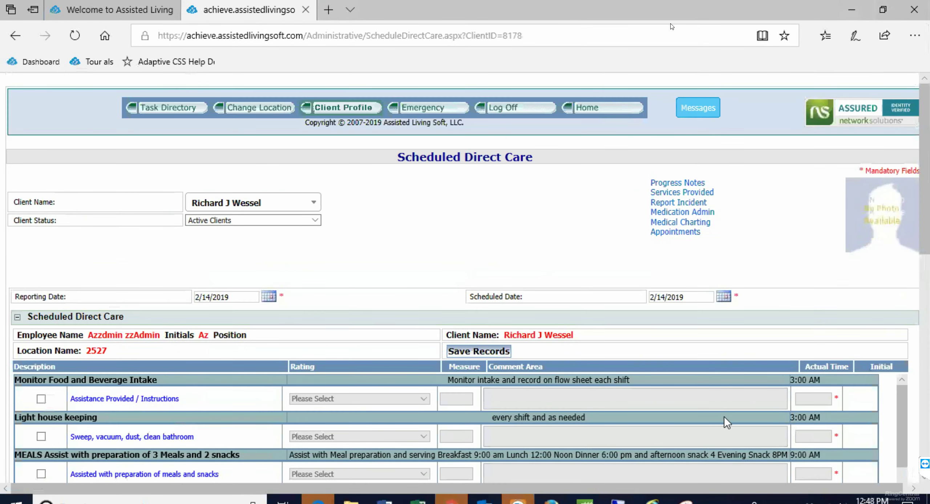
click(885, 208)
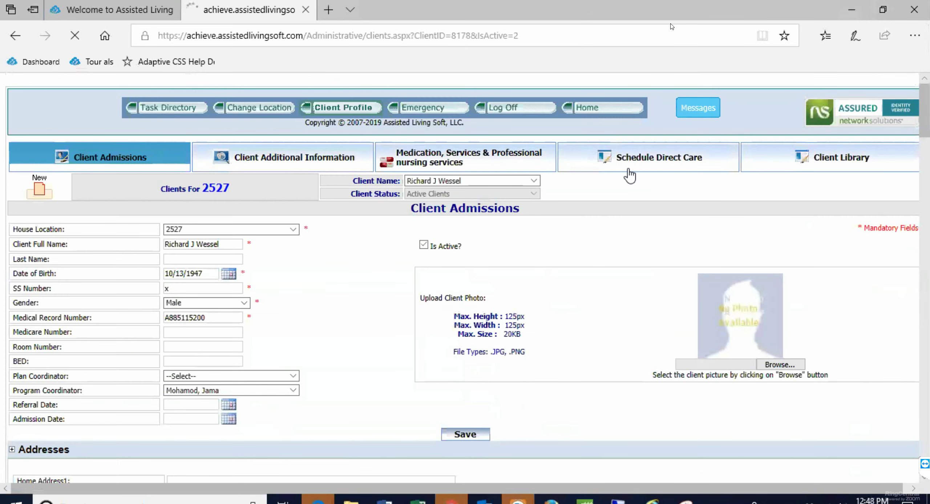
click(607, 157)
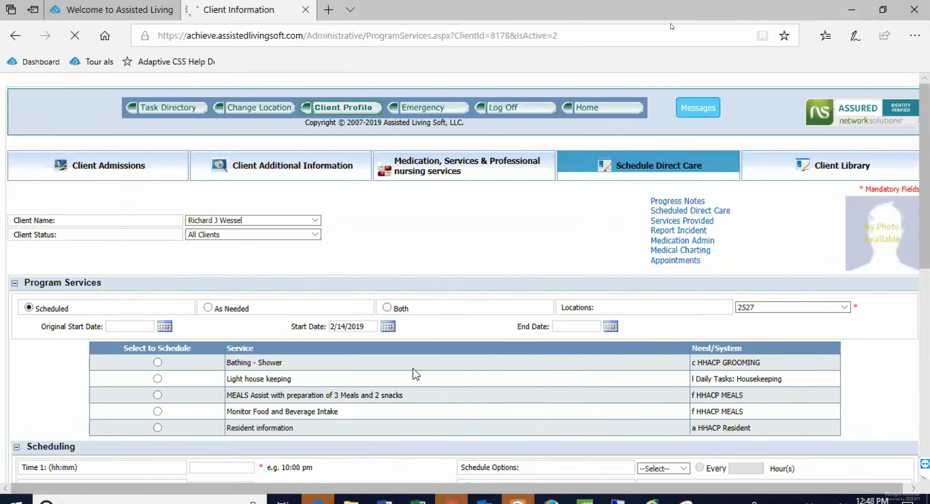
scroll(415, 373, down, 8)
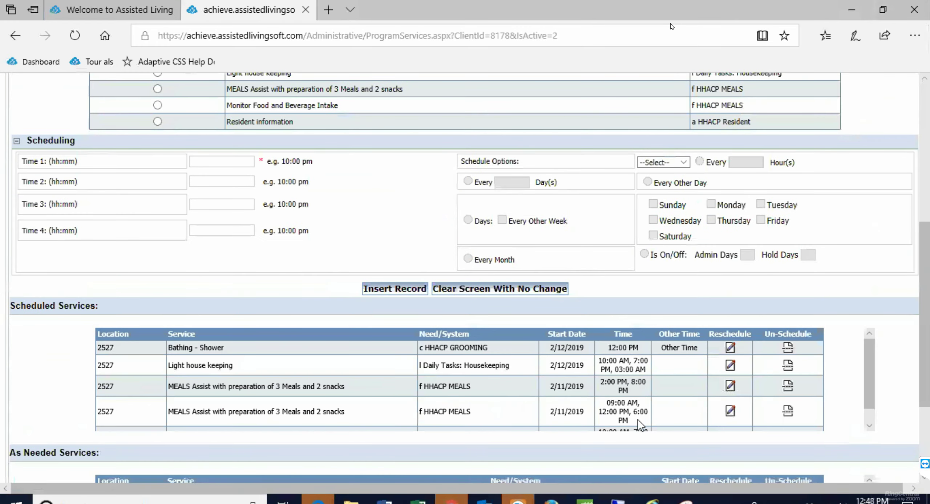
scroll(614, 388, down, 5)
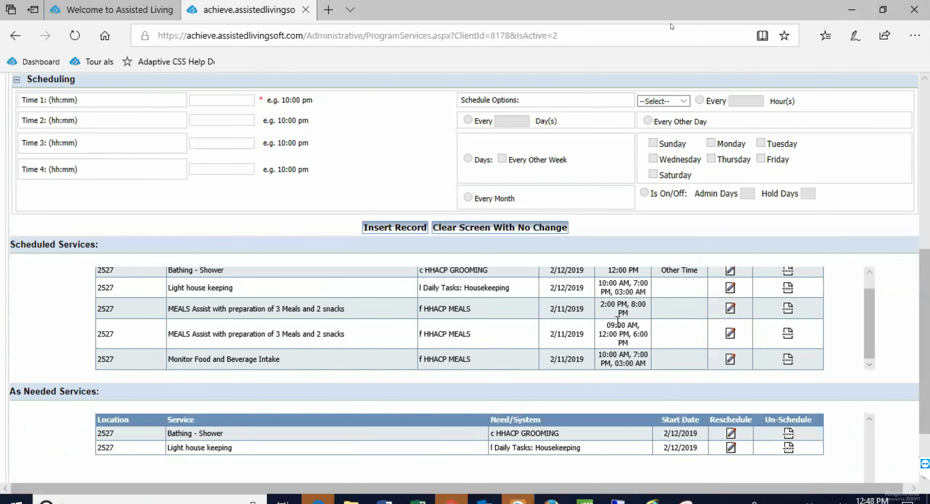
scroll(617, 321, up, 2)
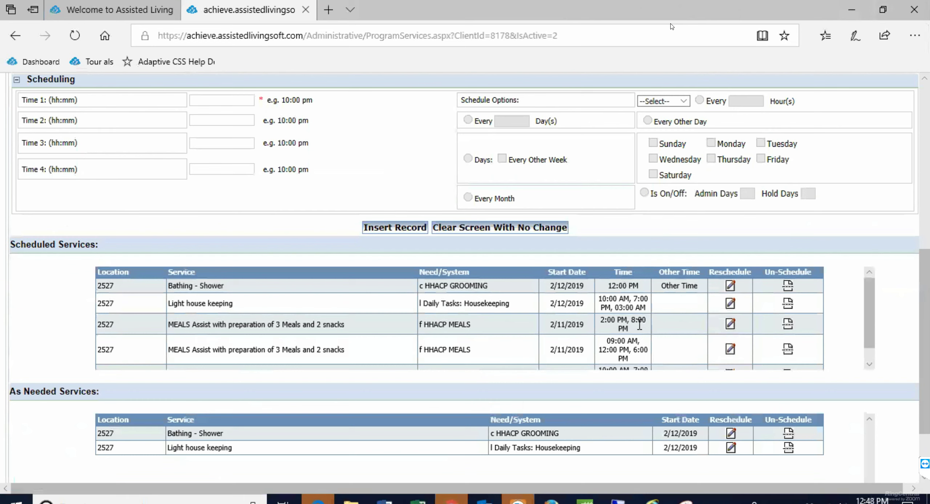
scroll(641, 353, down, 1)
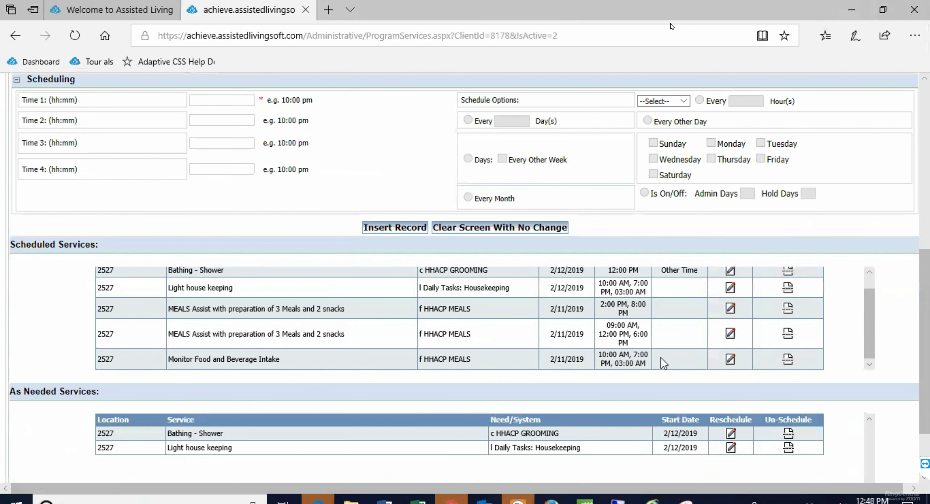
Reschedule the Monitor Food and Beverage Intake service, setting Time 1 to 05:00 PM and Time 2 to 11:00 PM
click(731, 361)
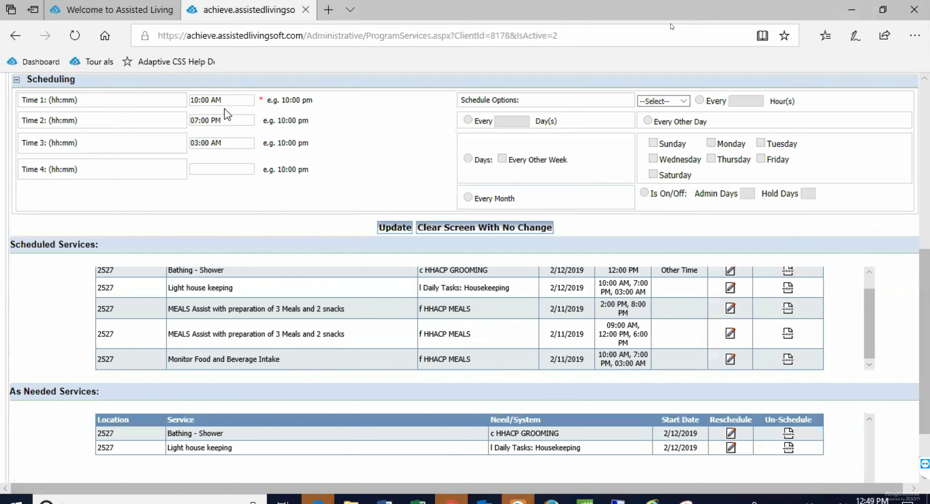
drag(221, 101, 175, 91)
text(5:00 am)
drag(218, 100, 207, 99)
text(pm)
key(Tab)
text(11:00 pm)
Set Time 3 of the Monitor Food and Beverage Intake service to 8:00 am and update the schedule record
drag(224, 143, 185, 143)
scroll(282, 170, up, 3)
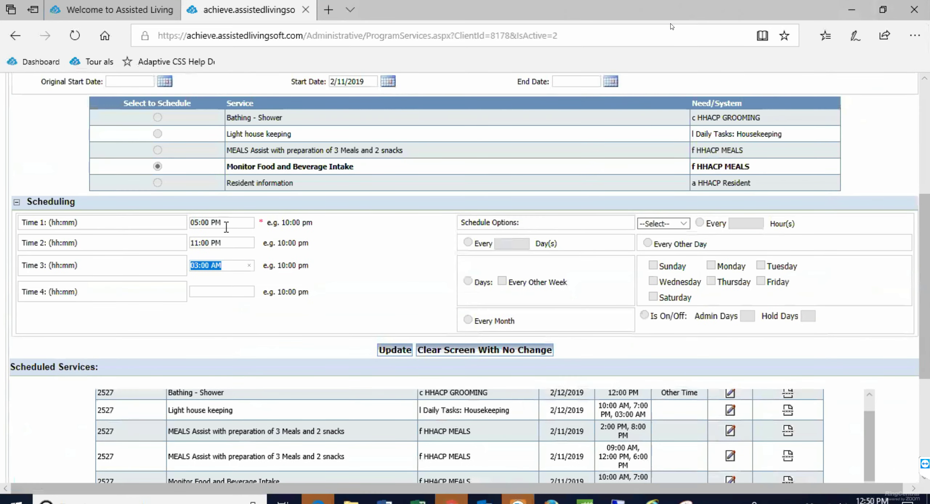
click(229, 265)
drag(228, 265, 181, 273)
text(11)
text(:00 am)
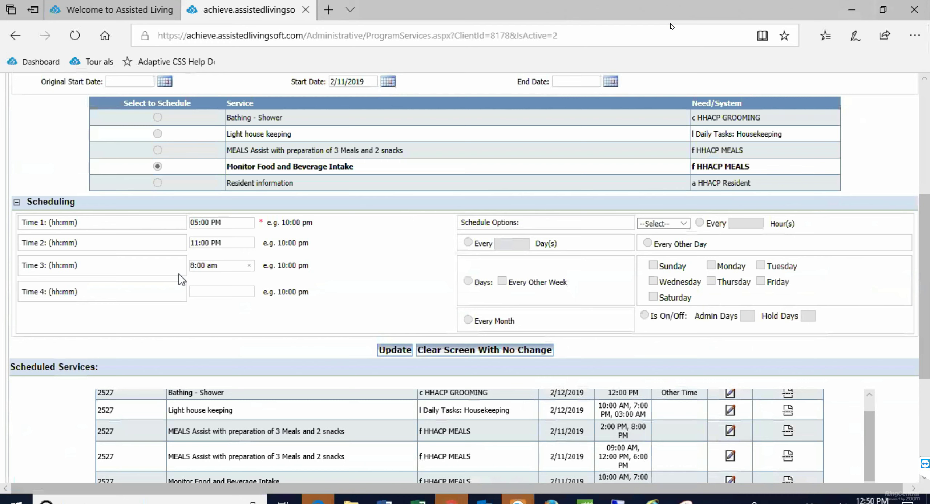
click(395, 350)
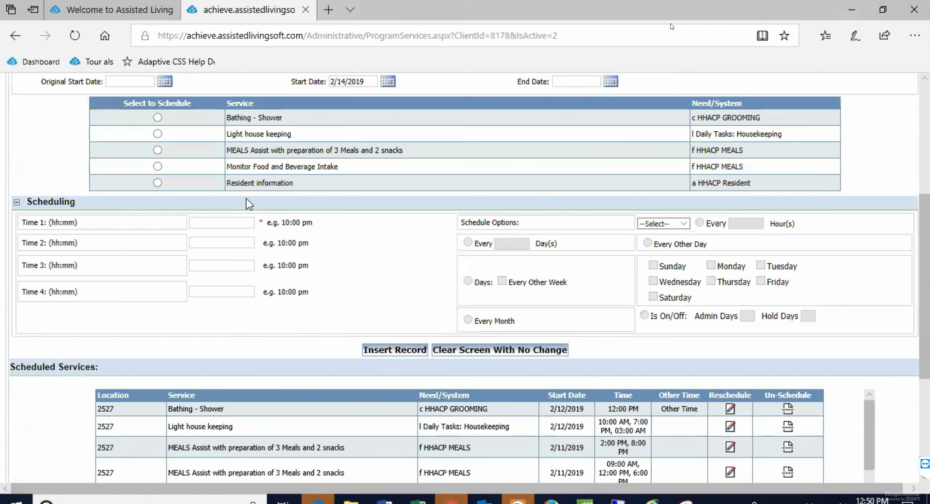
Open the client's Scheduled Direct Care charting page and check the rescheduled Monitor Food and Beverage Intake times
scroll(718, 165, up, 5)
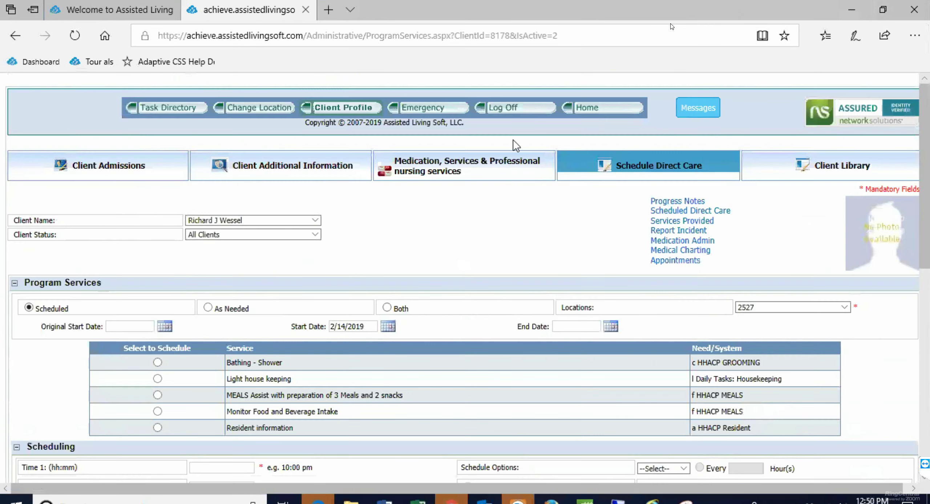
click(683, 212)
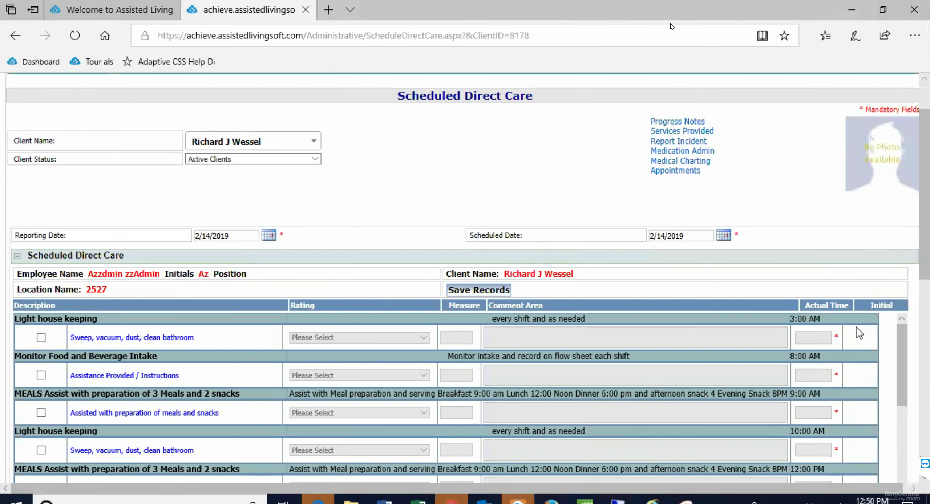
drag(827, 307, 829, 311)
triple_click(825, 320)
scroll(97, 356, down, 1)
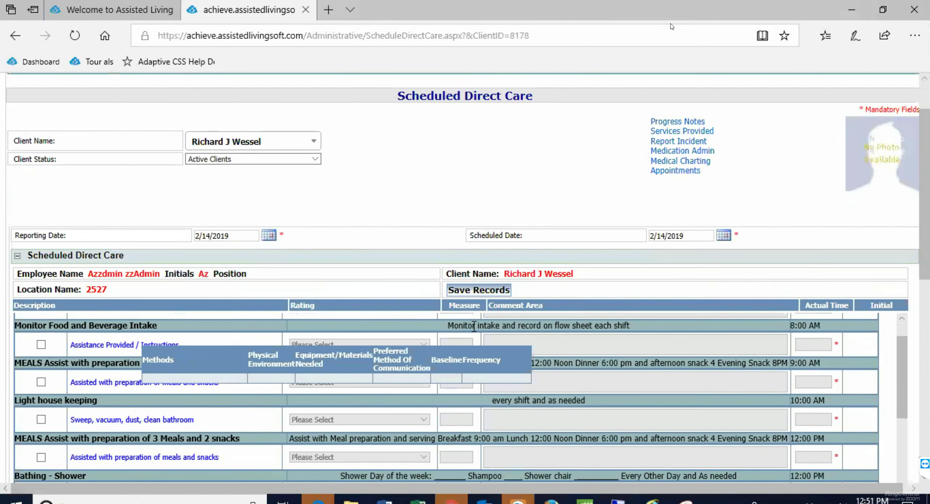
scroll(690, 350, up, 1)
scroll(690, 350, up, 1)
scroll(215, 355, down, 3)
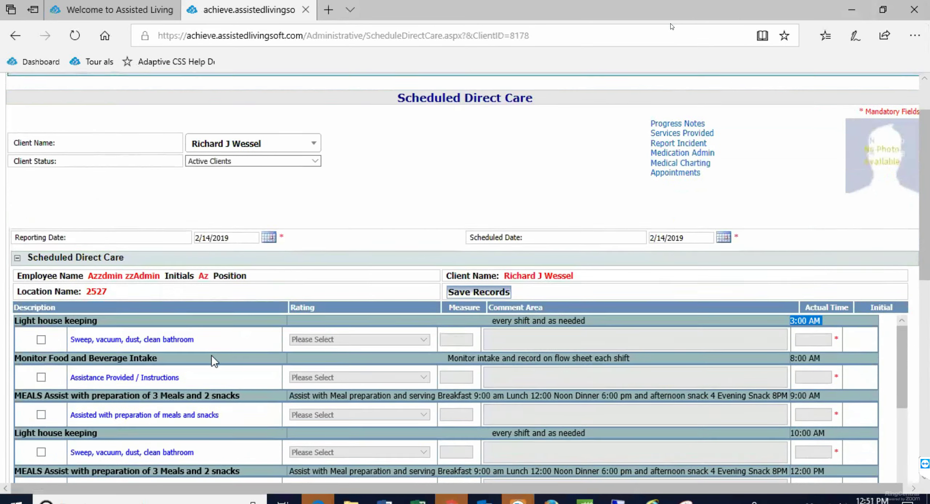
scroll(211, 355, down, 4)
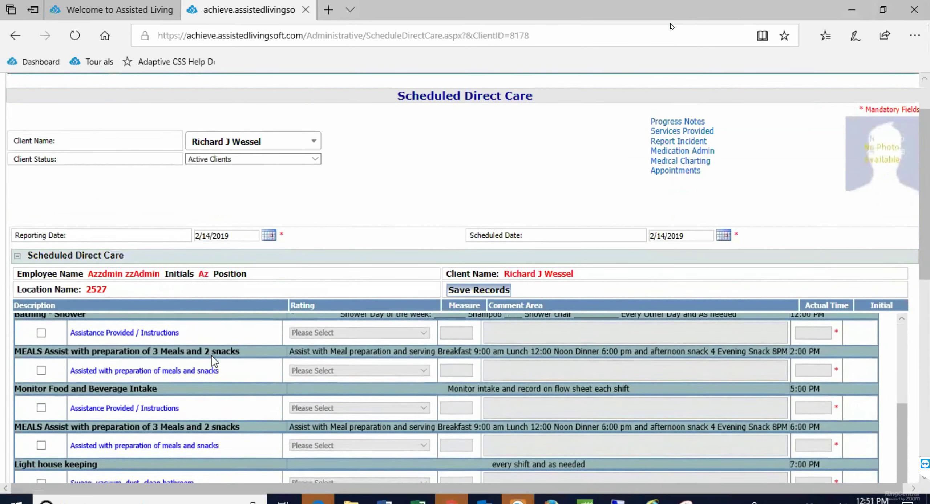
scroll(211, 355, down, 6)
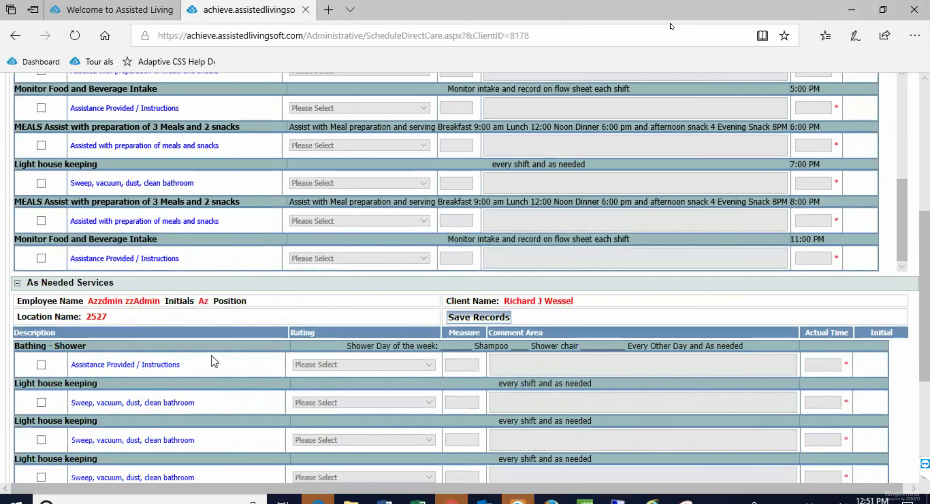
scroll(210, 360, down, 2)
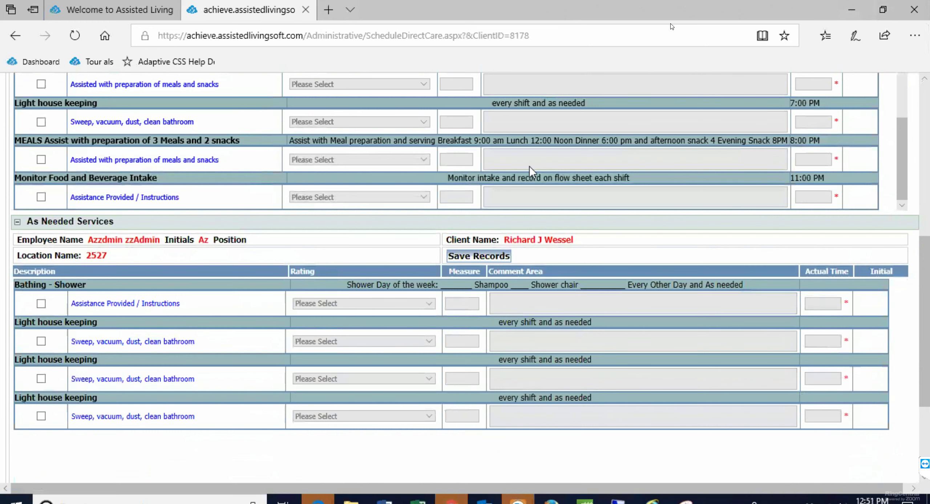
Review the time order of the scheduled services on the charting page, from the first light housekeeping entry through the evening entries
scroll(534, 168, up, 10)
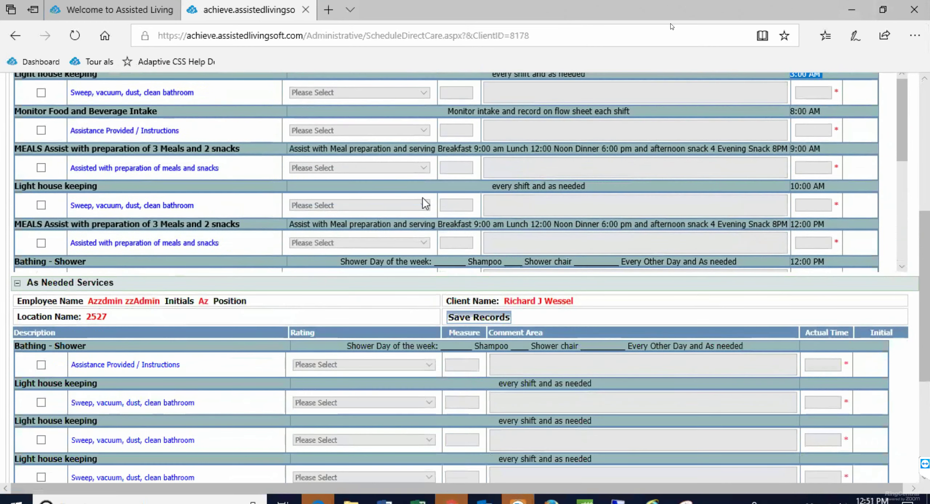
scroll(739, 277, up, 5)
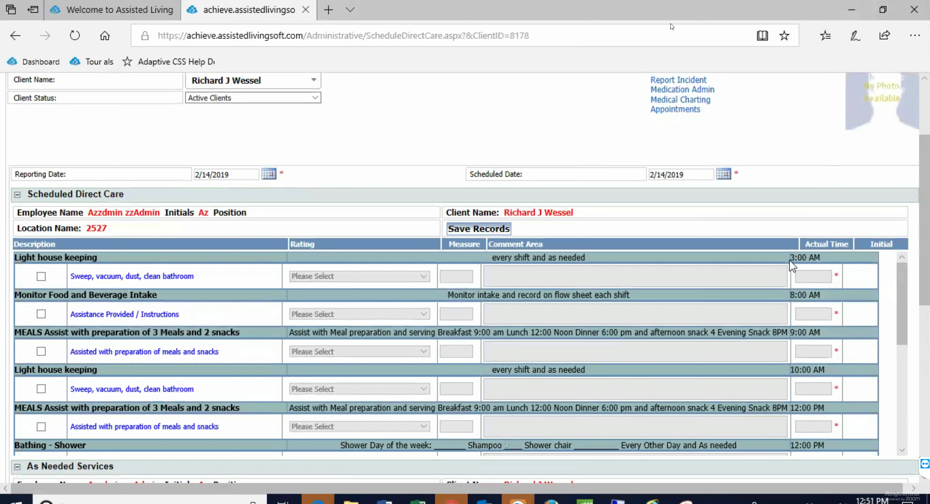
drag(799, 261, 829, 258)
scroll(613, 282, up, 2)
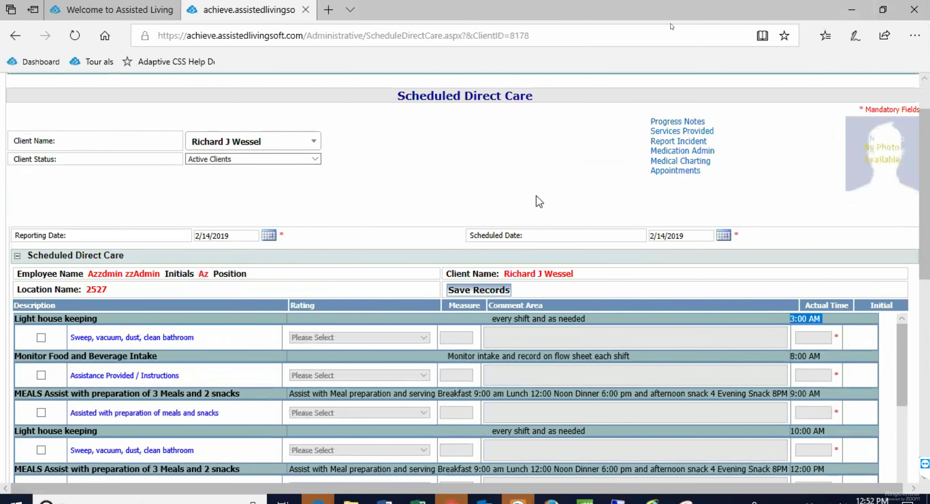
scroll(551, 189, down, 5)
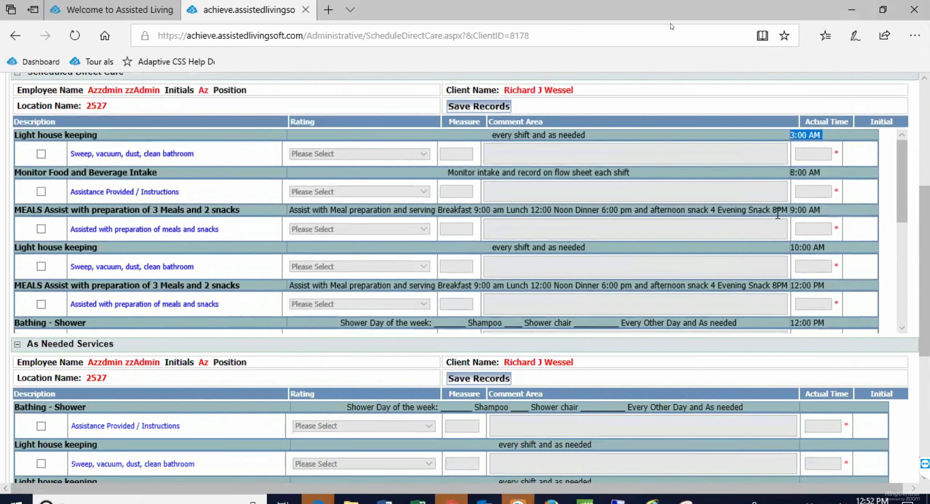
scroll(586, 204, down, 4)
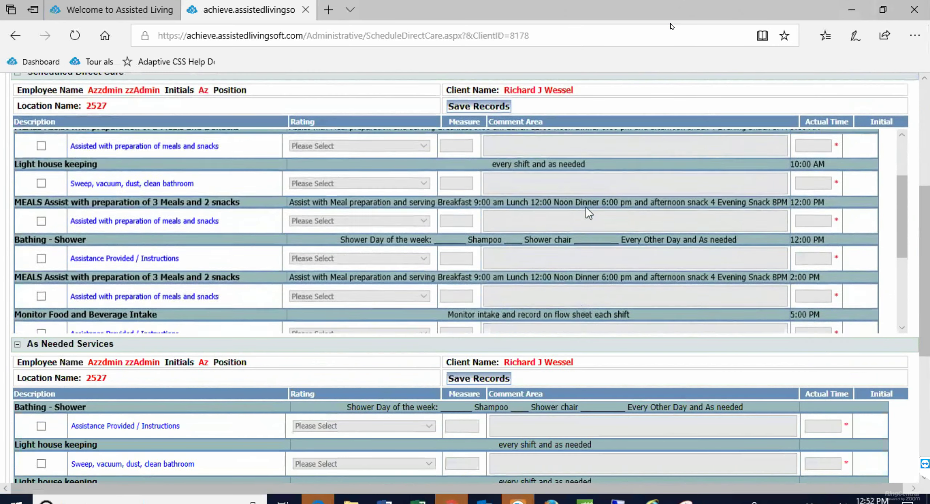
scroll(574, 227, down, 3)
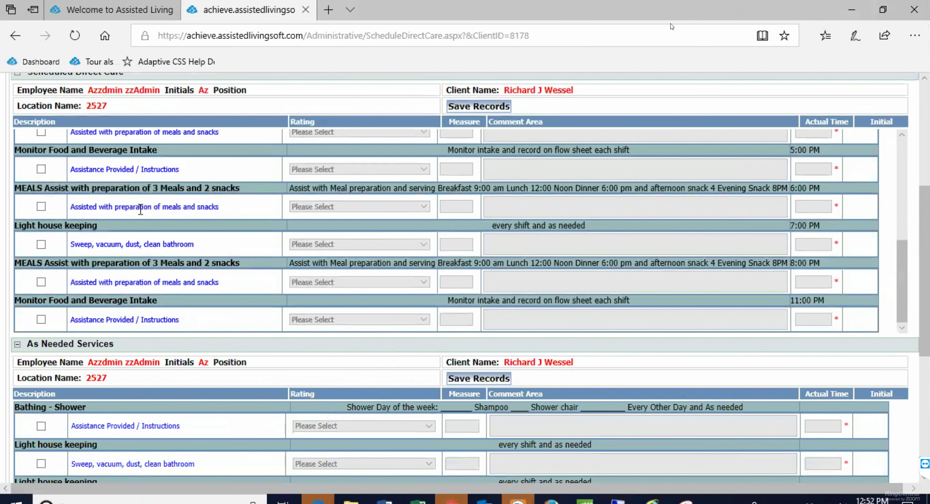
scroll(156, 207, up, 4)
scroll(156, 207, up, 3)
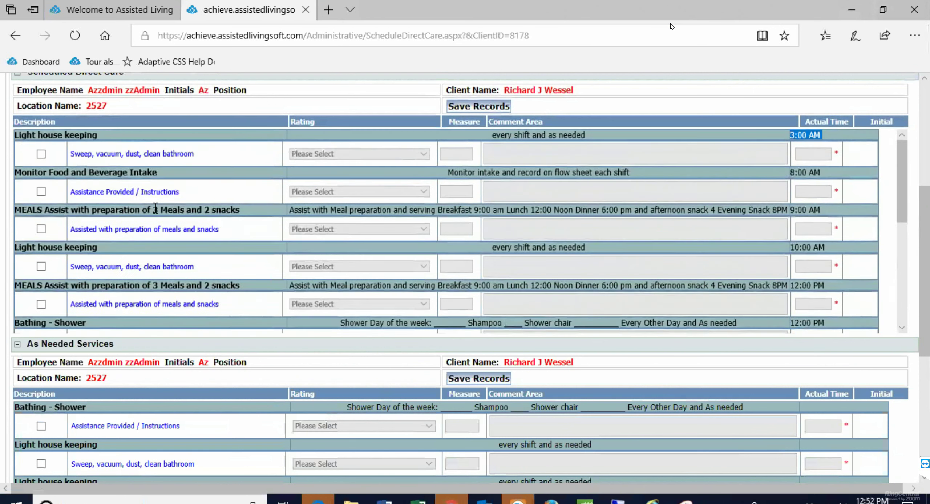
scroll(155, 208, up, 6)
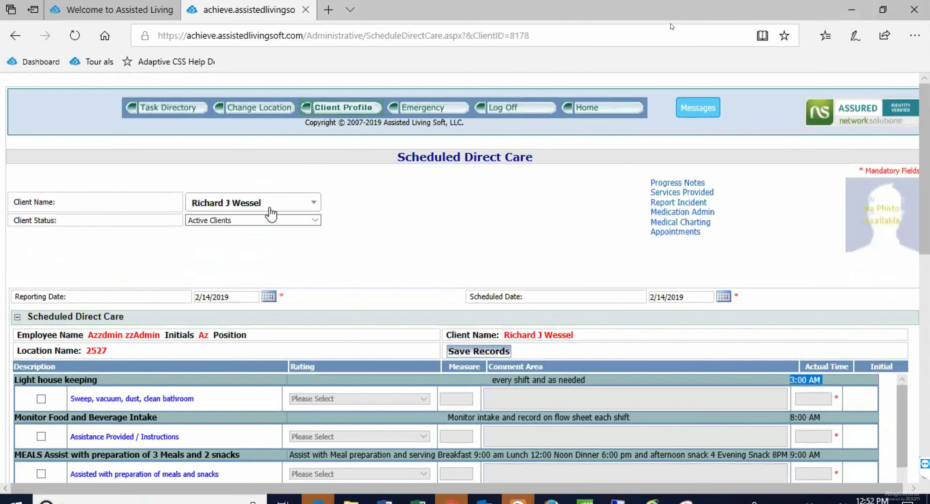
Open the Company Library Services page from the administrative control panel
click(149, 111)
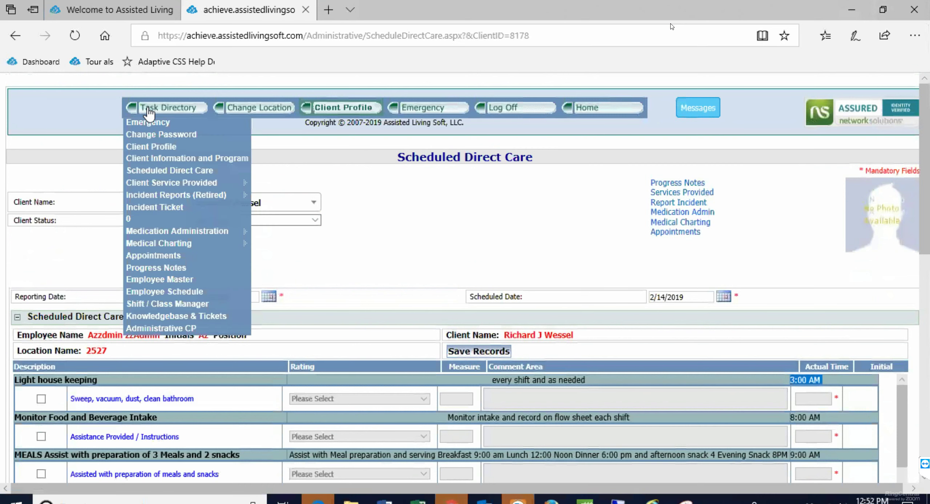
click(165, 328)
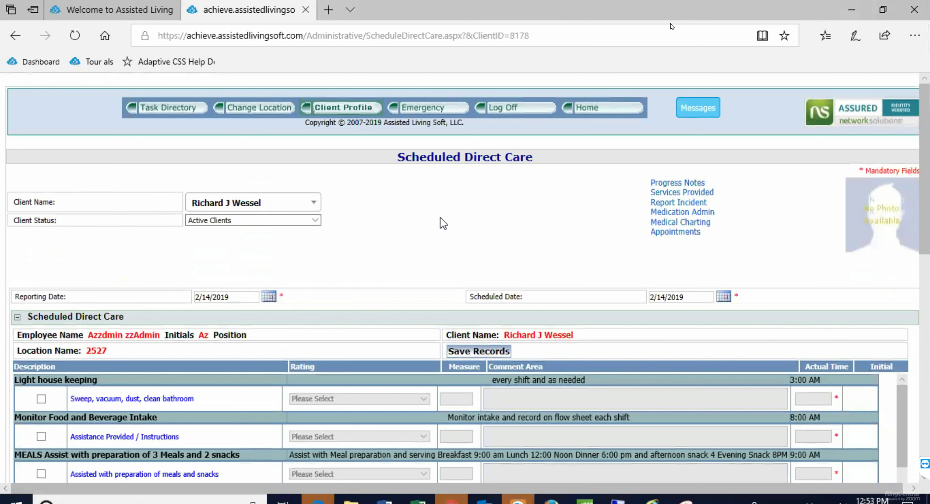
scroll(443, 399, down, 2)
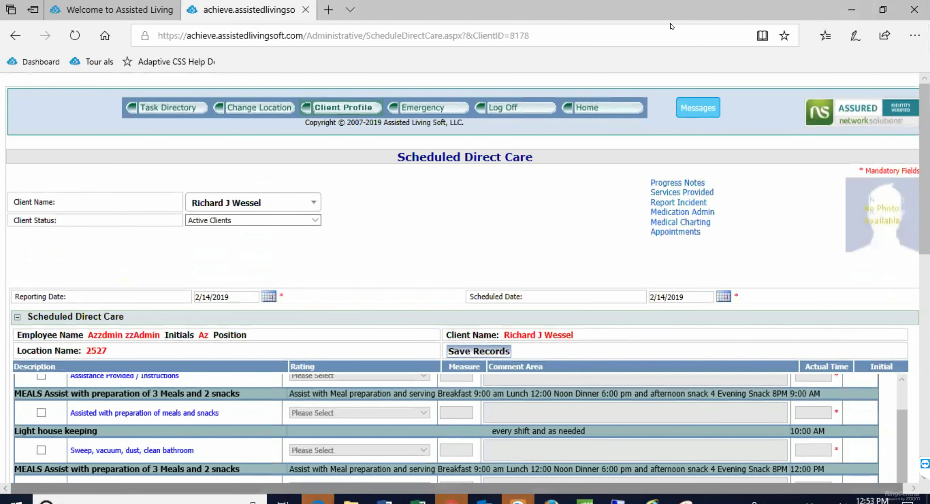
mouse_move(319, 501)
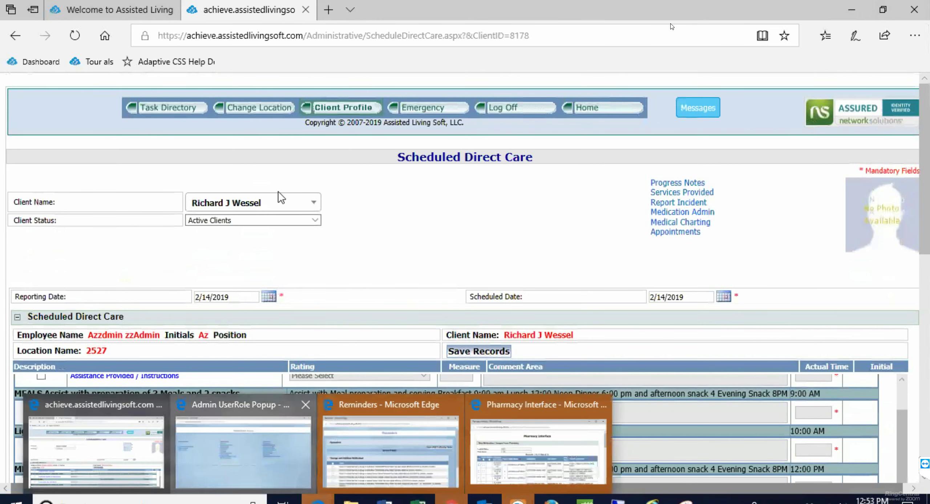
click(255, 432)
click(337, 173)
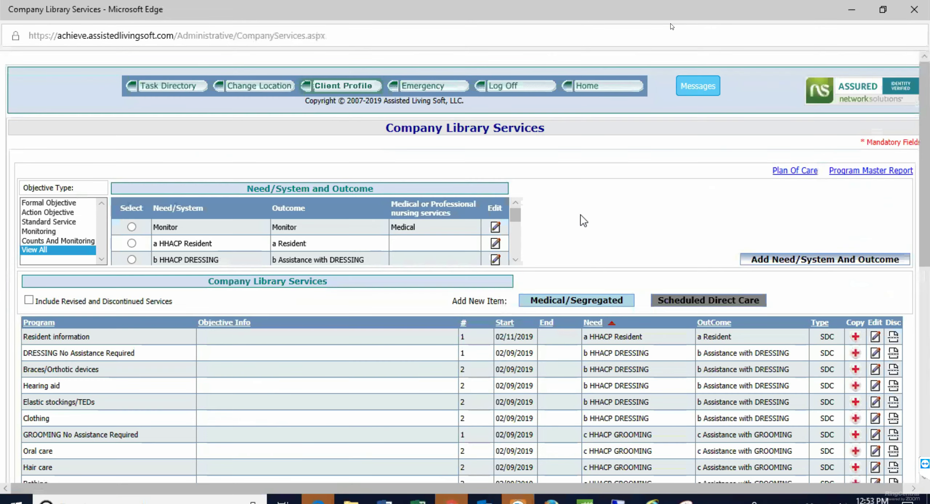
Examine the HHACP categories in the Need/System and Outcome list of the company library
scroll(518, 217, down, 1)
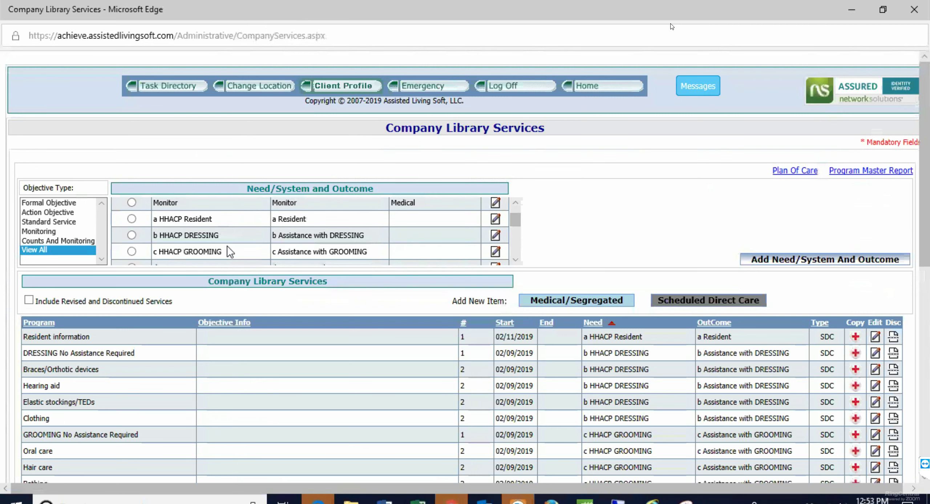
scroll(226, 246, down, 1)
scroll(221, 258, down, 3)
scroll(217, 256, down, 1)
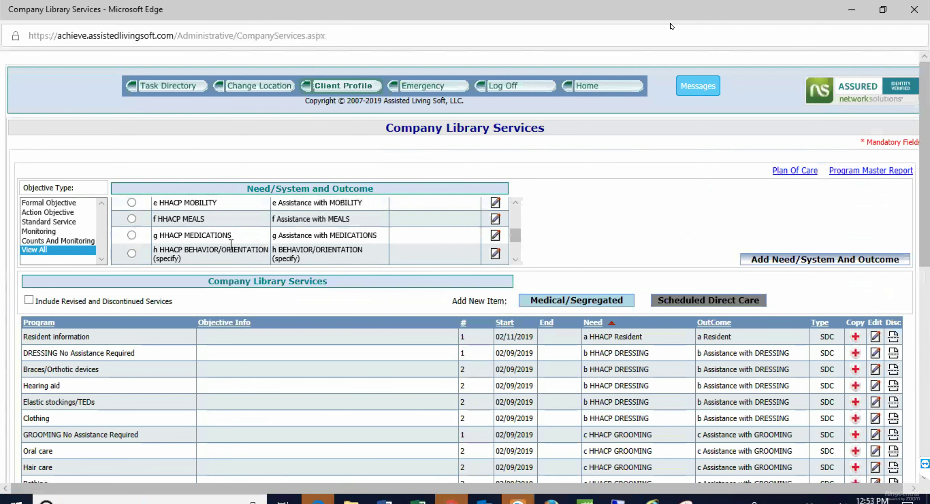
scroll(231, 244, down, 1)
scroll(226, 256, down, 1)
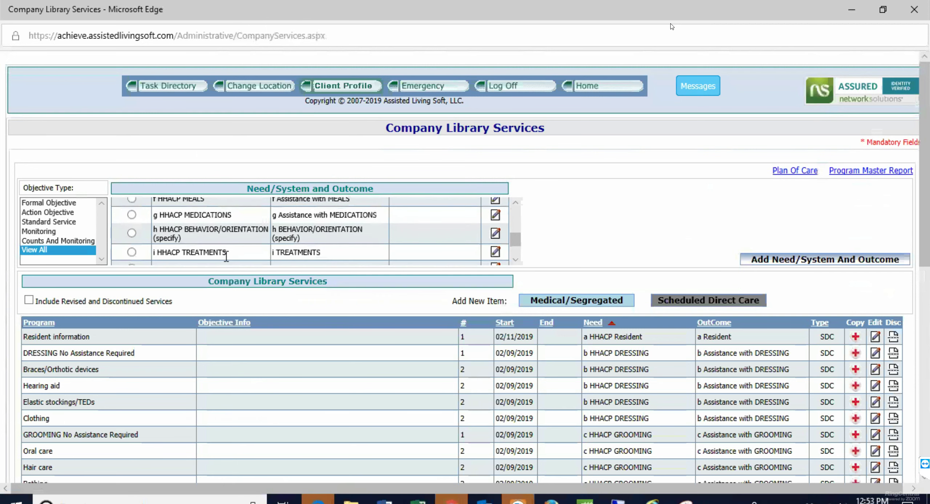
scroll(235, 222, up, 4)
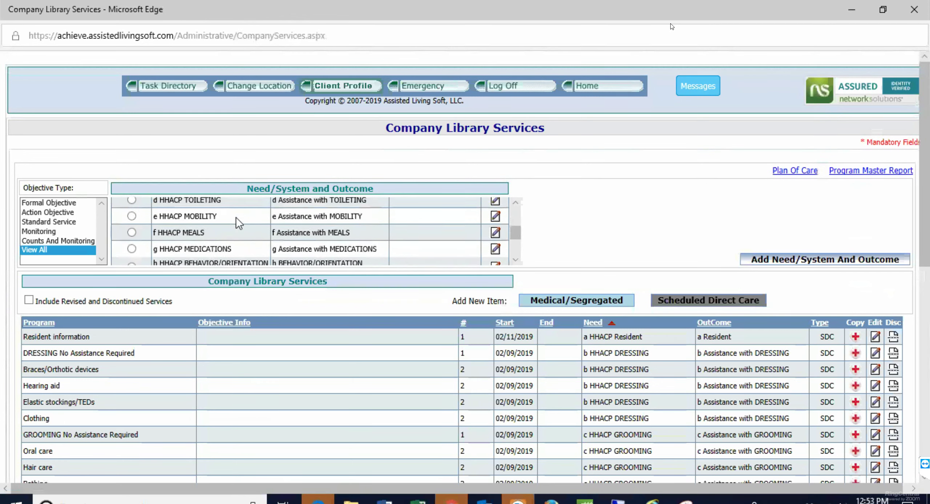
scroll(235, 217, up, 2)
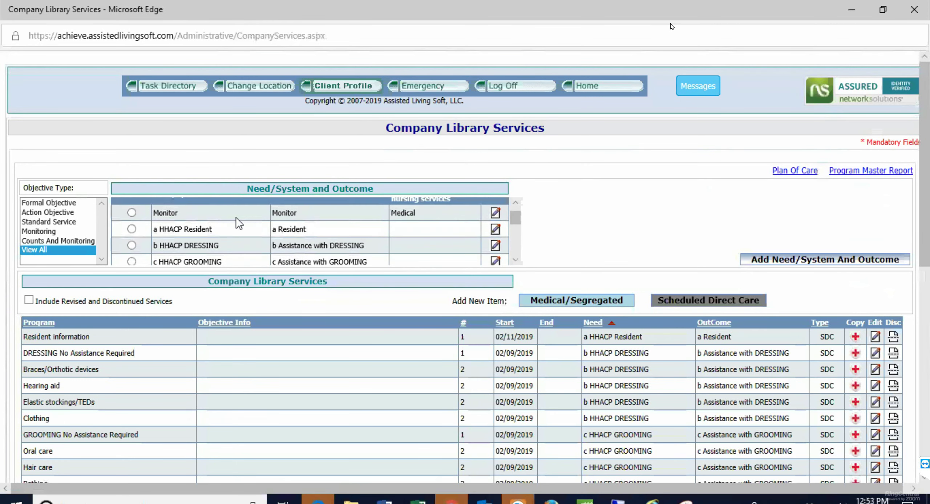
scroll(236, 217, down, 5)
Browse the company library programs, open the Side Rails mobility service for editing, and examine its instructions to direct care staff
scroll(236, 217, down, 8)
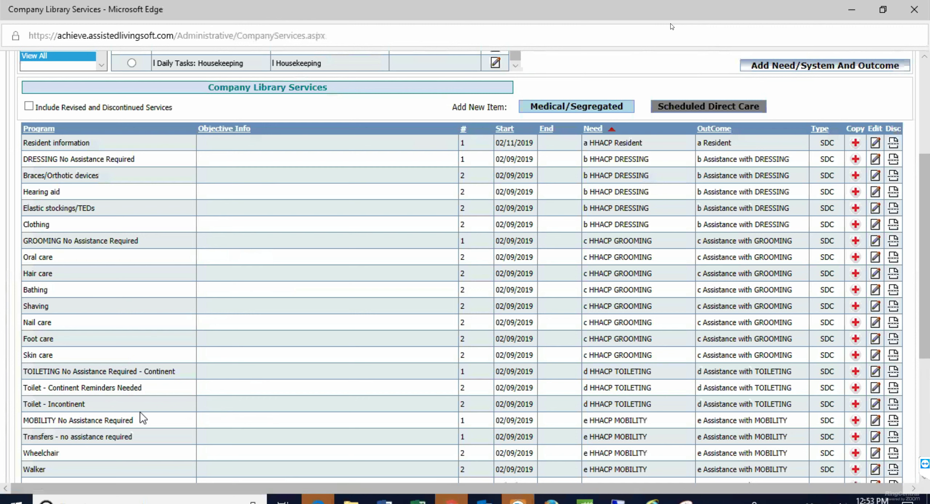
scroll(37, 411, down, 3)
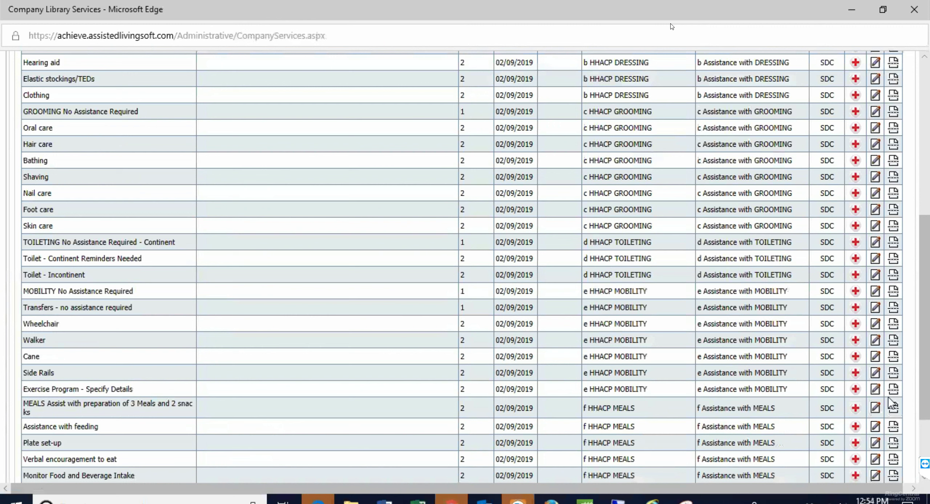
scroll(223, 308, up, 1)
click(223, 309)
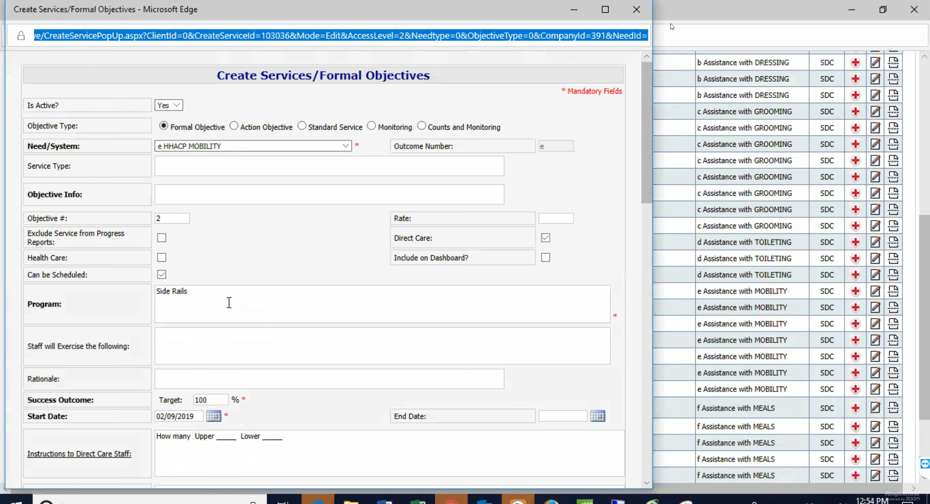
scroll(224, 284, down, 6)
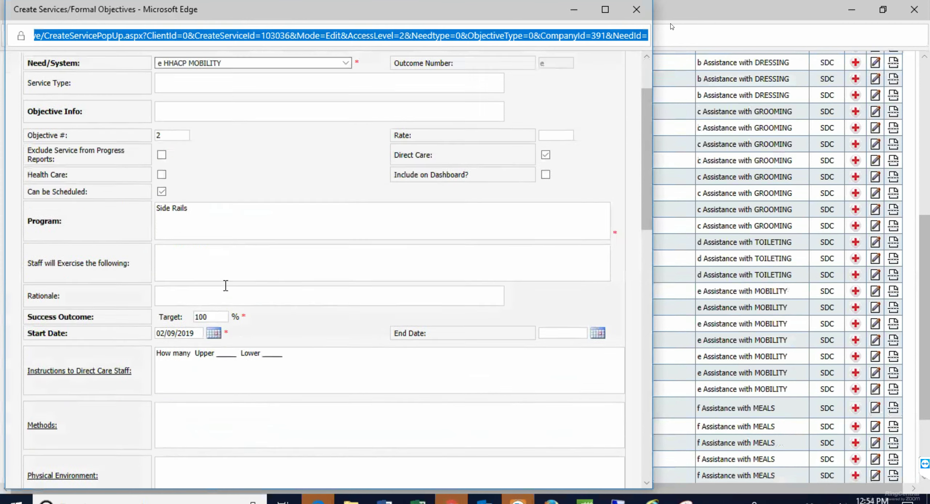
scroll(224, 284, up, 6)
scroll(243, 376, down, 3)
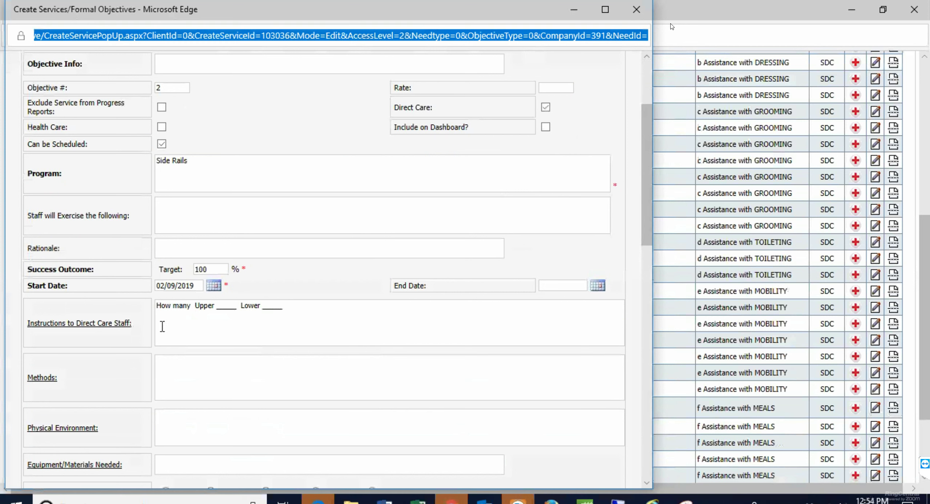
click(159, 306)
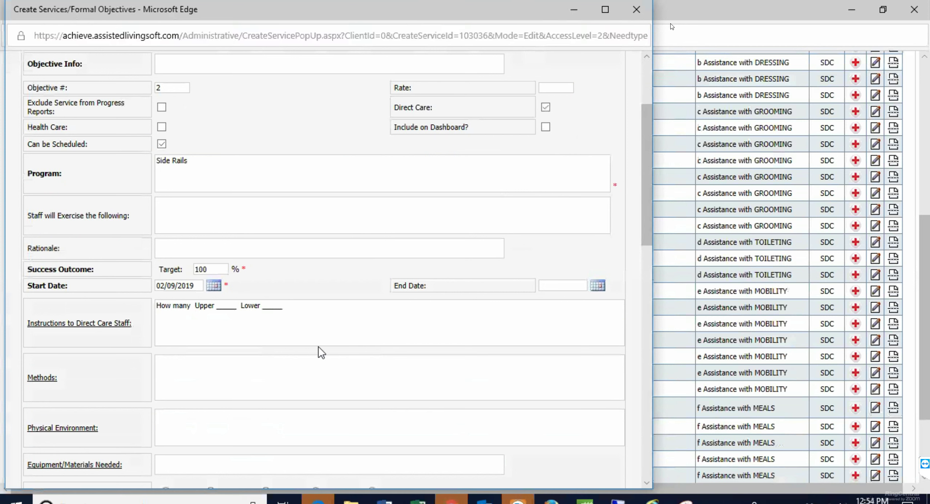
Exclude the Side Rails service from progress reports and update the service
scroll(230, 323, down, 10)
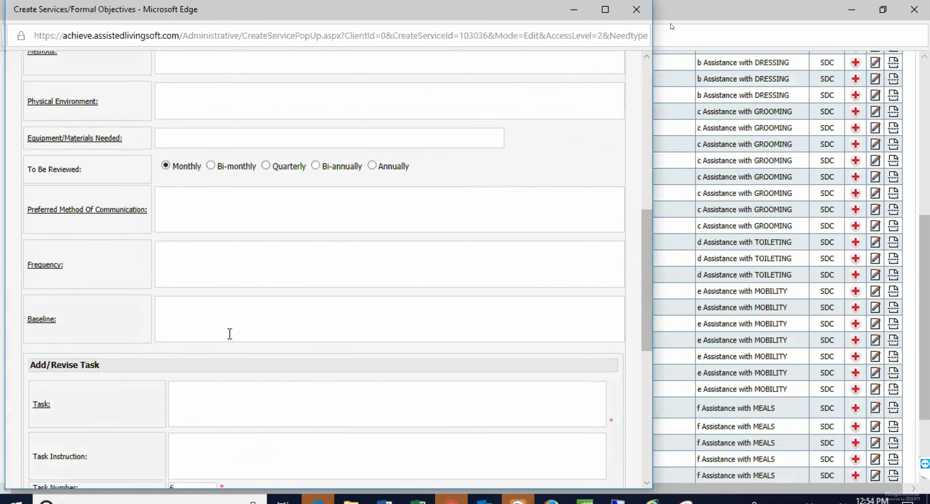
scroll(230, 338, down, 4)
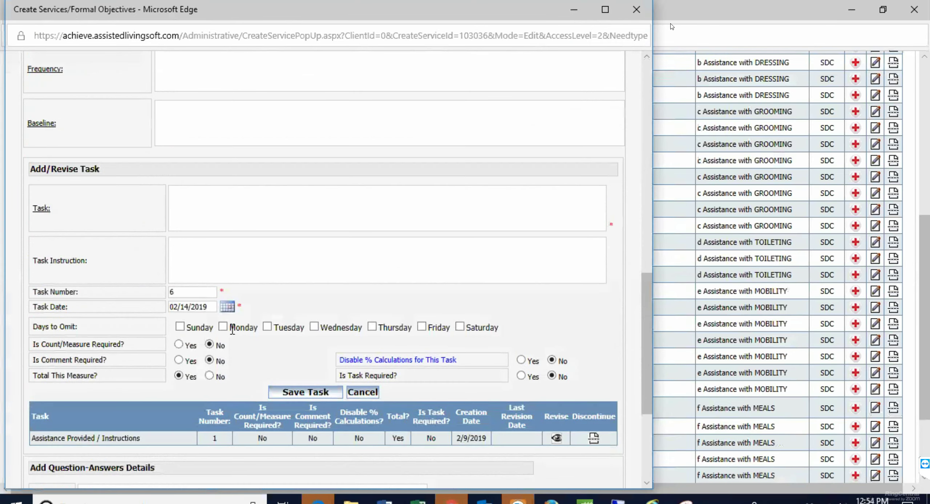
scroll(230, 336, up, 6)
scroll(234, 330, up, 10)
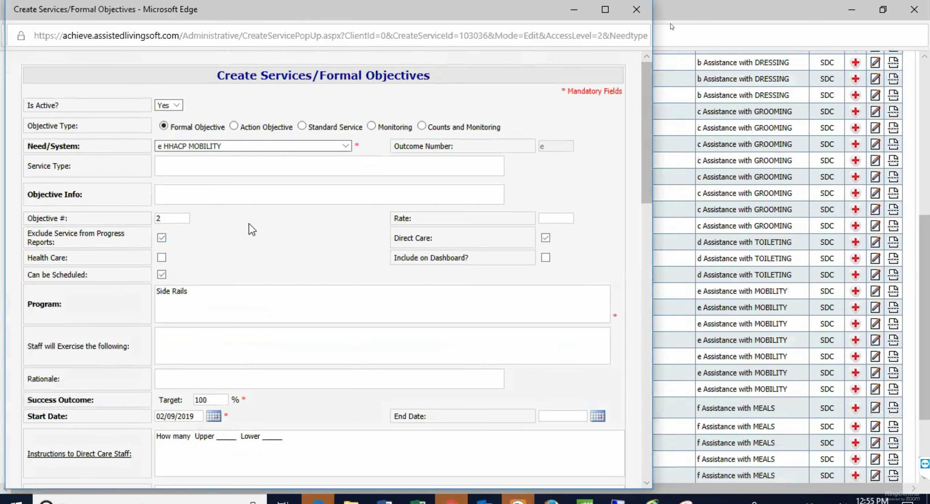
scroll(248, 224, down, 15)
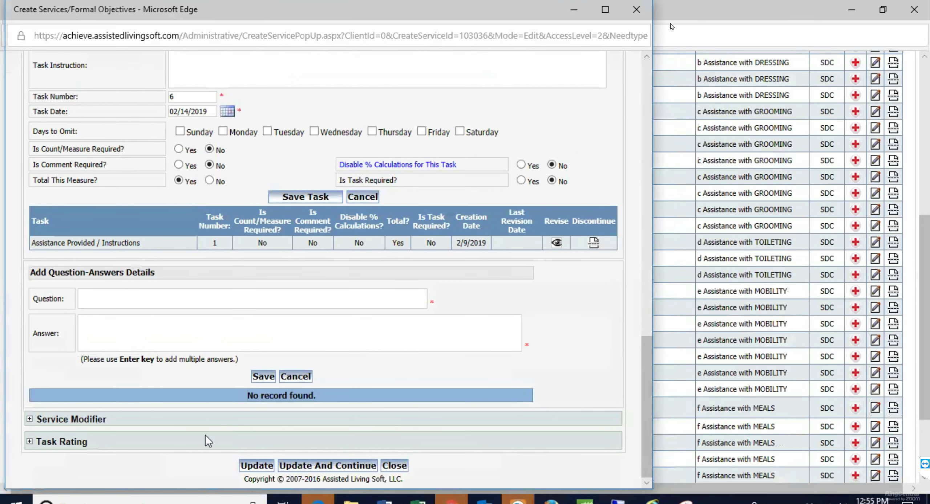
click(256, 466)
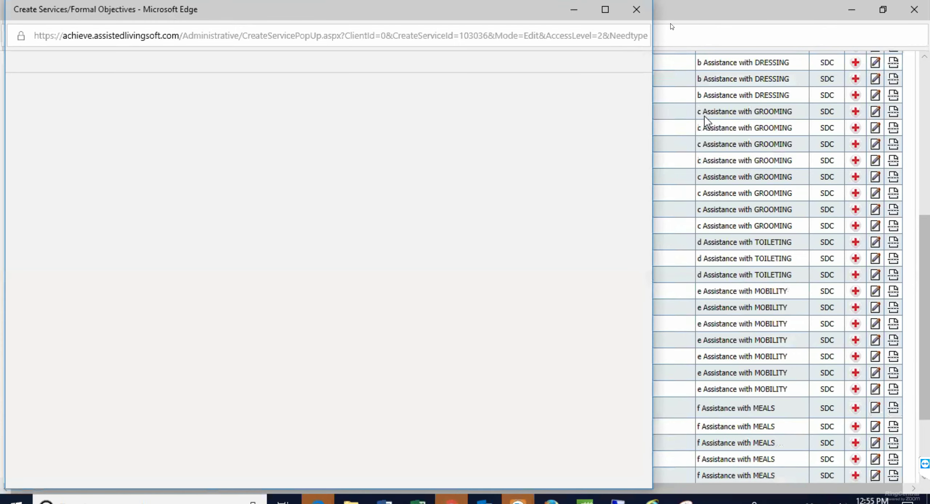
Go from the company library to Client Information and Program, select the first listed client, and open that client's library
scroll(93, 231, down, 1)
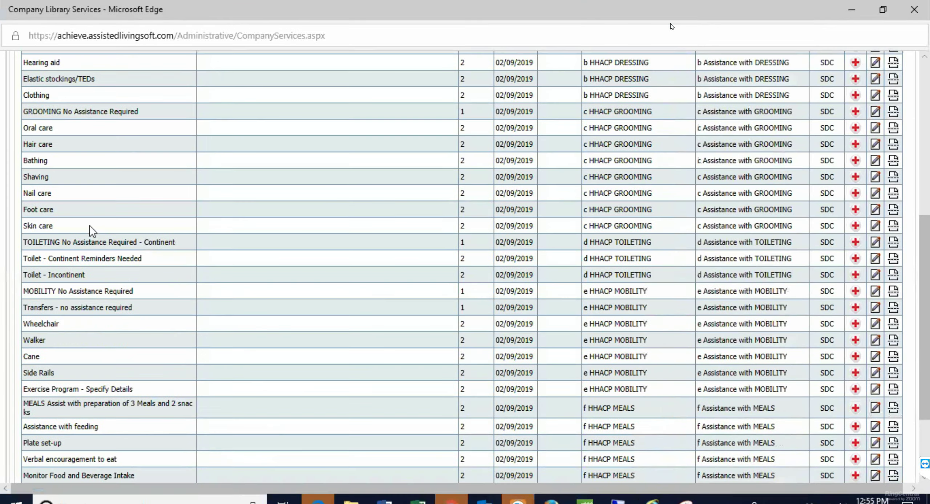
scroll(97, 253, down, 3)
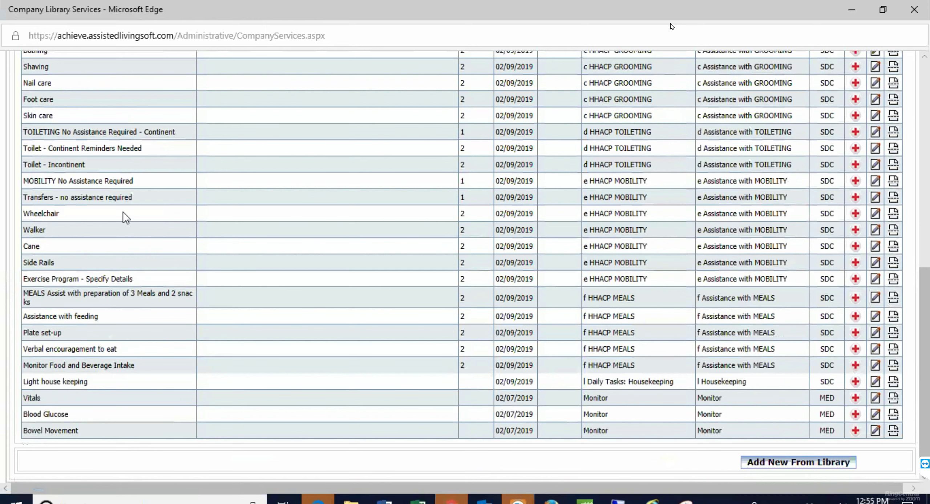
scroll(146, 354, up, 10)
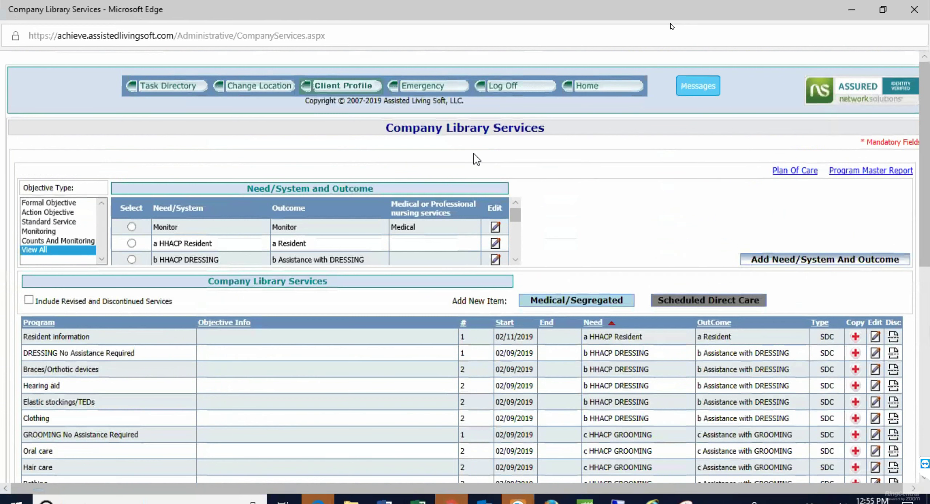
mouse_move(167, 91)
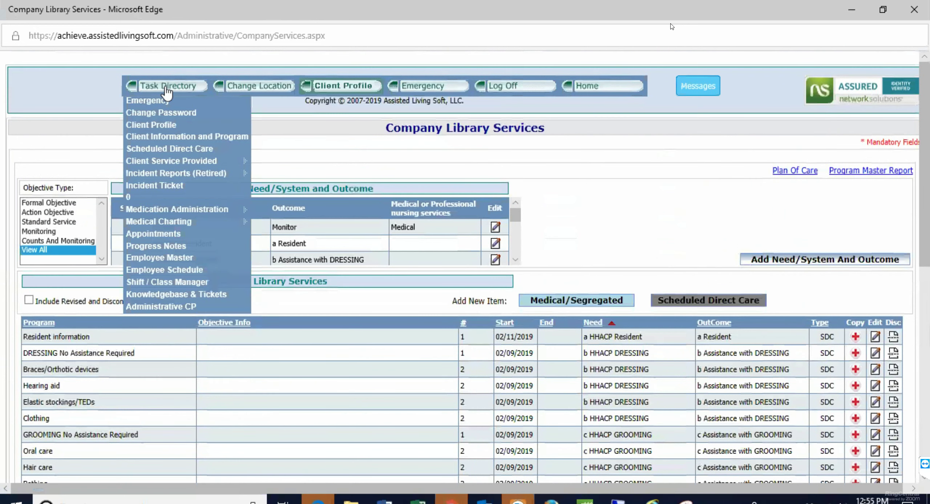
click(175, 138)
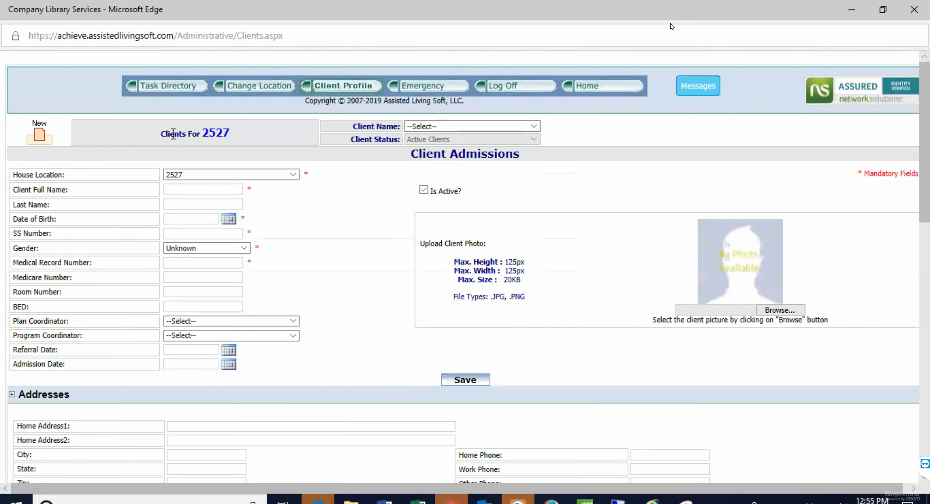
click(533, 126)
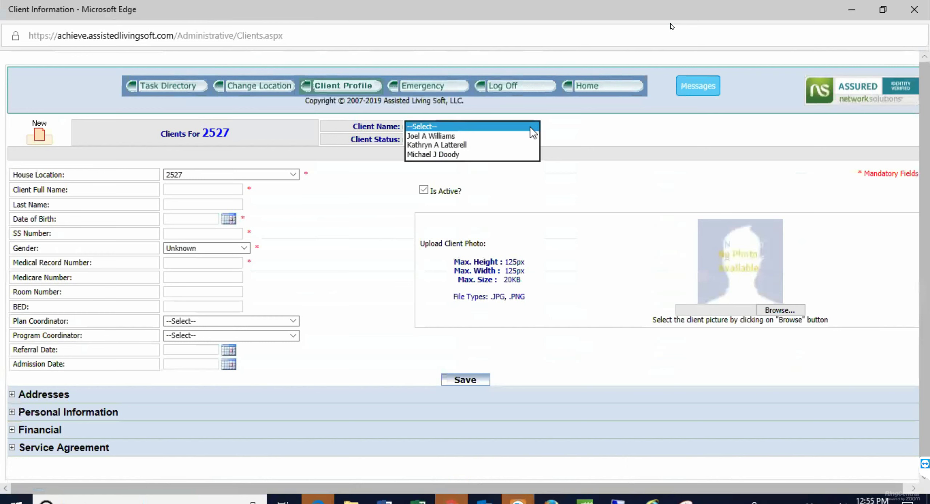
click(451, 136)
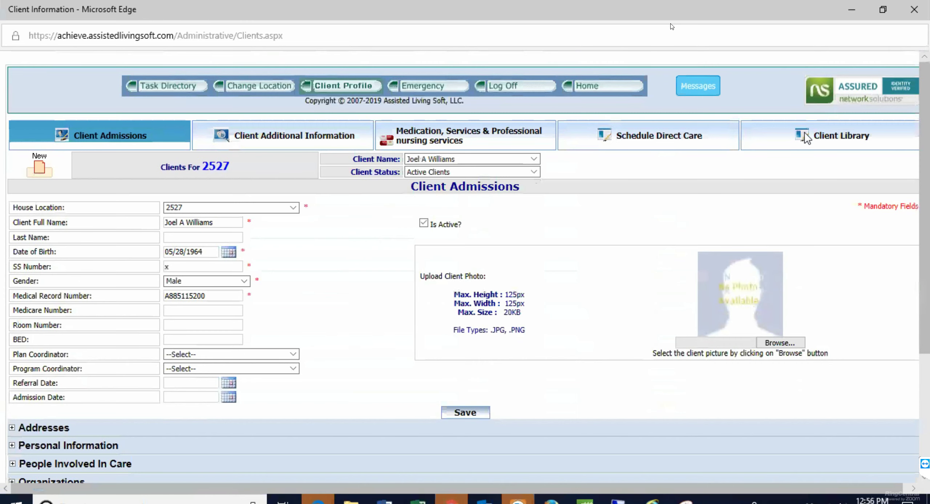
click(807, 138)
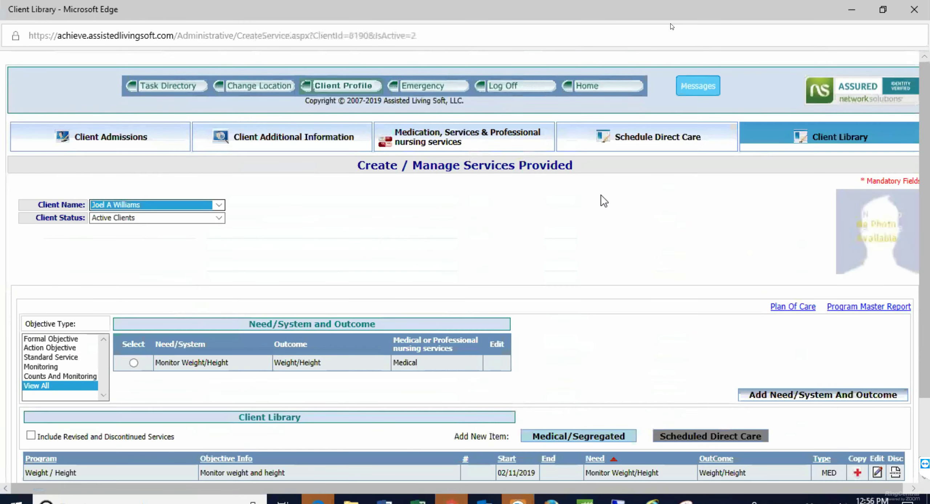
Bring up the company library services that can be added to this client and browse those available for approval
scroll(600, 195, down, 1)
scroll(601, 195, down, 1)
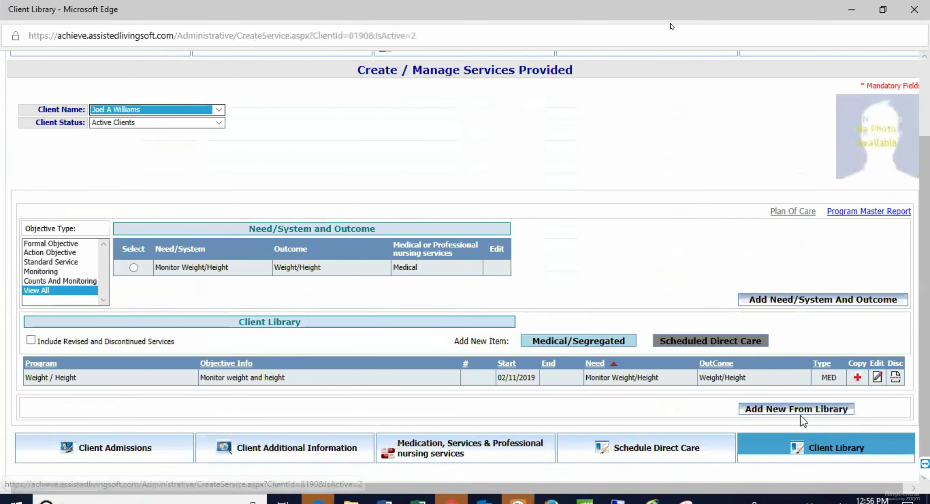
click(759, 410)
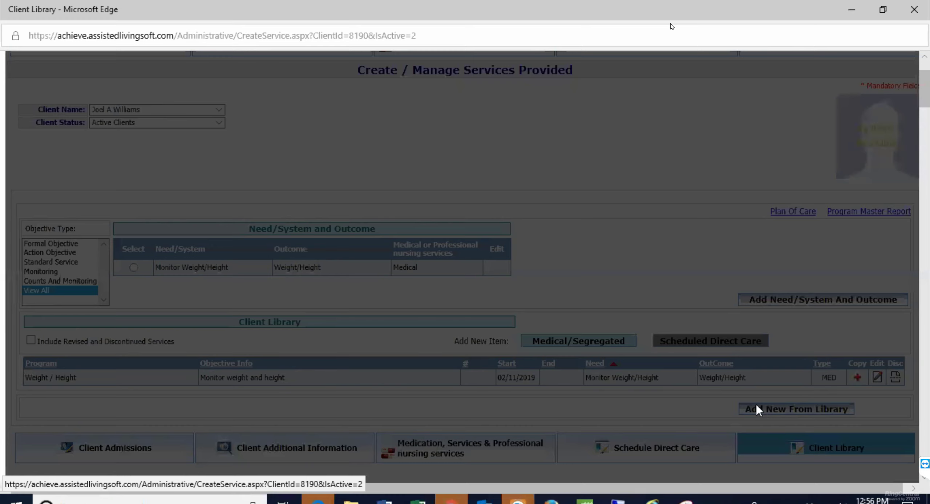
scroll(145, 332, down, 3)
scroll(145, 333, down, 1)
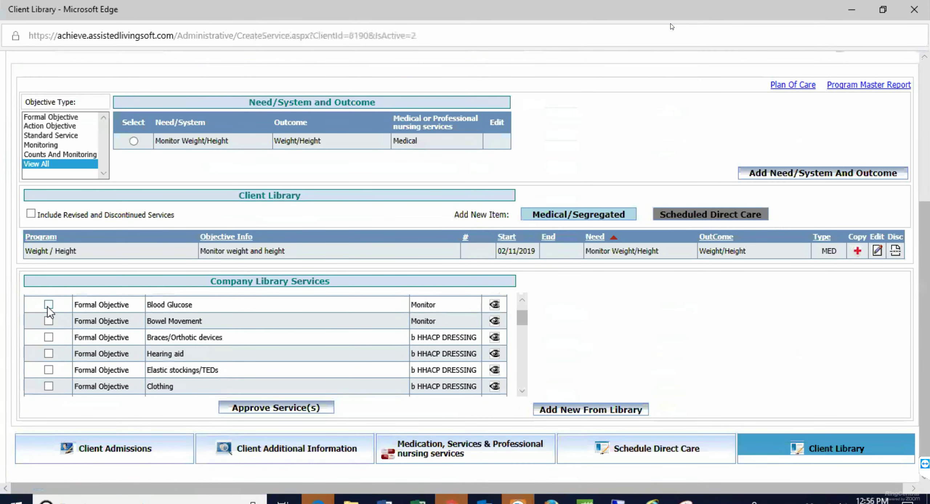
scroll(50, 356, down, 7)
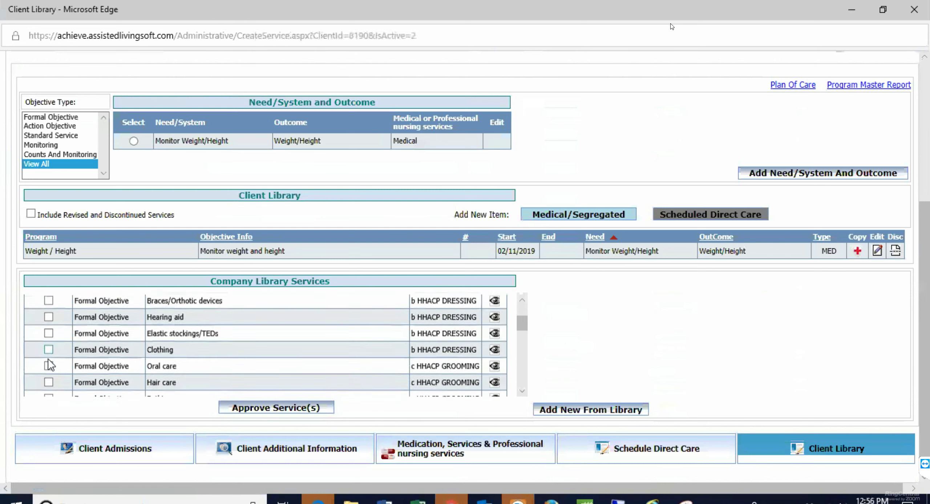
scroll(48, 359, down, 13)
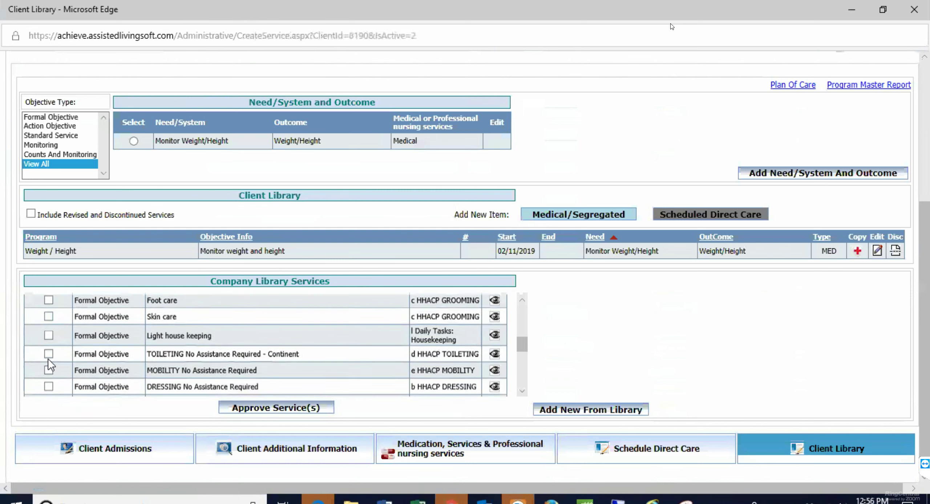
scroll(48, 359, down, 9)
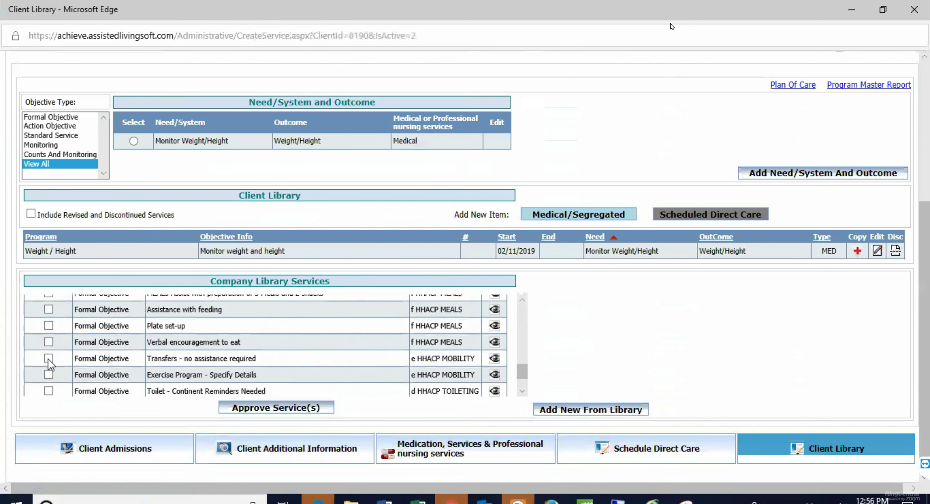
click(276, 407)
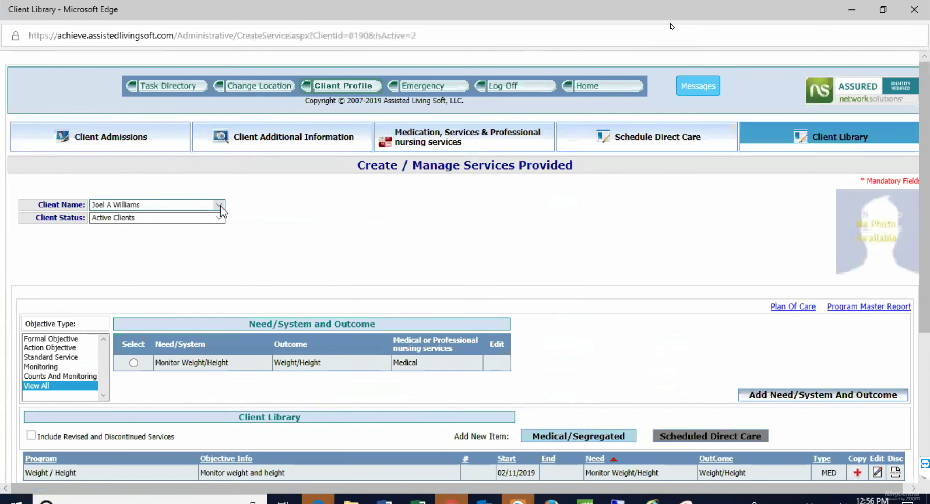
Switch to the last listed client and review the services in that client's library
click(221, 206)
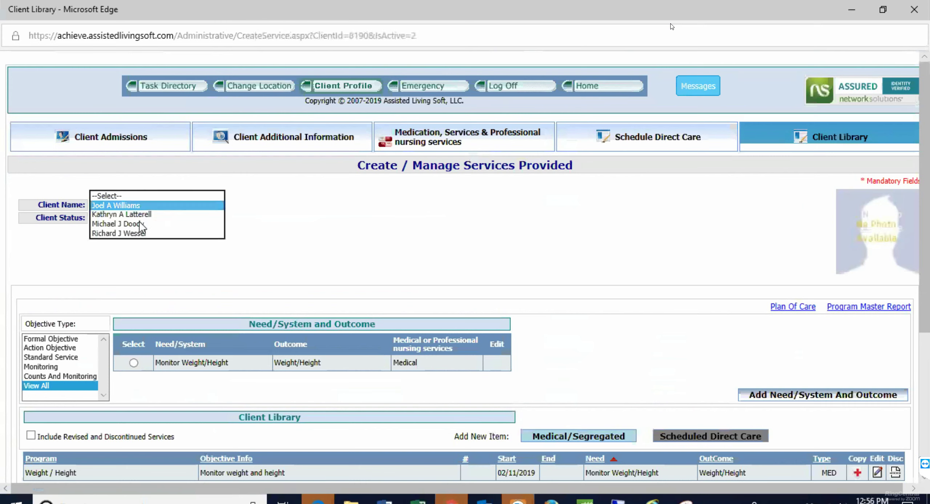
click(214, 233)
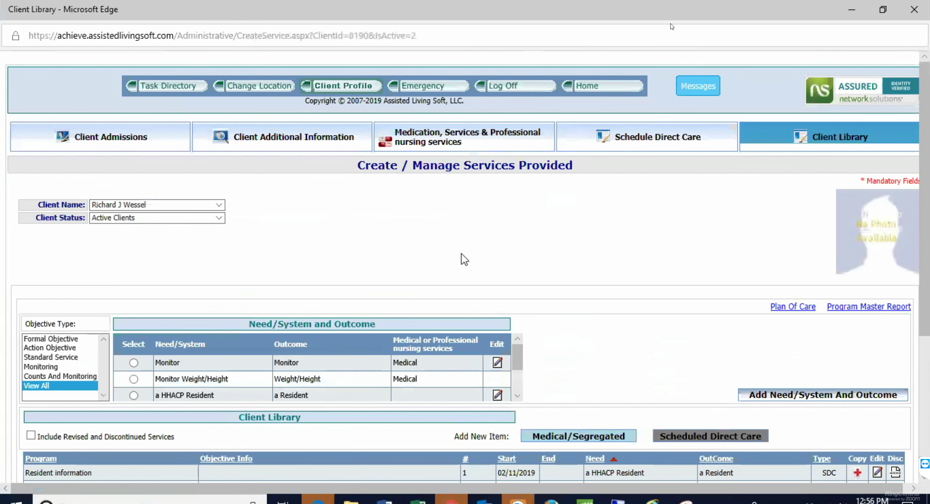
scroll(464, 259, down, 6)
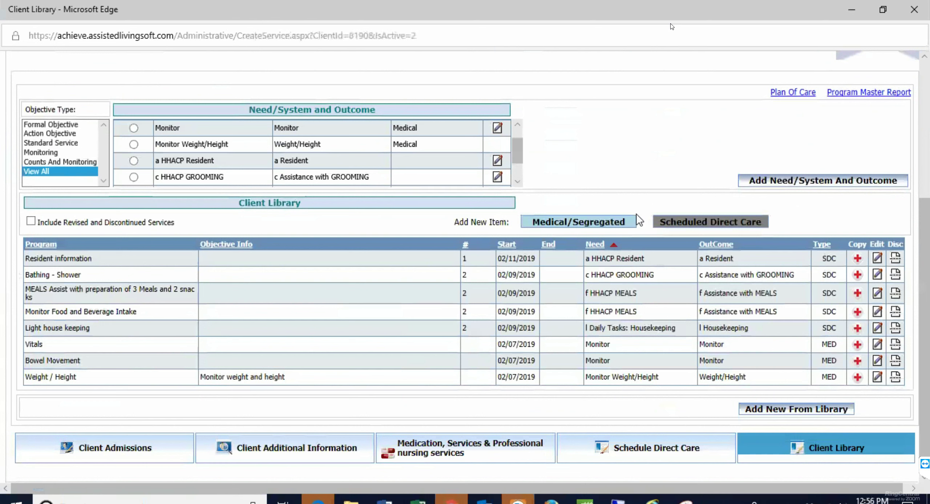
scroll(636, 213, up, 6)
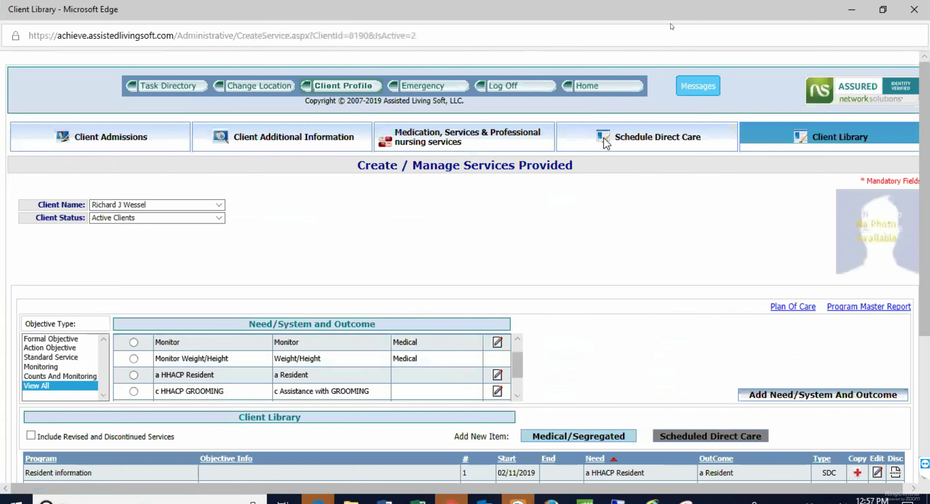
Open the client's Plan of Care report to read the instructions to direct care staff, and close it
click(785, 308)
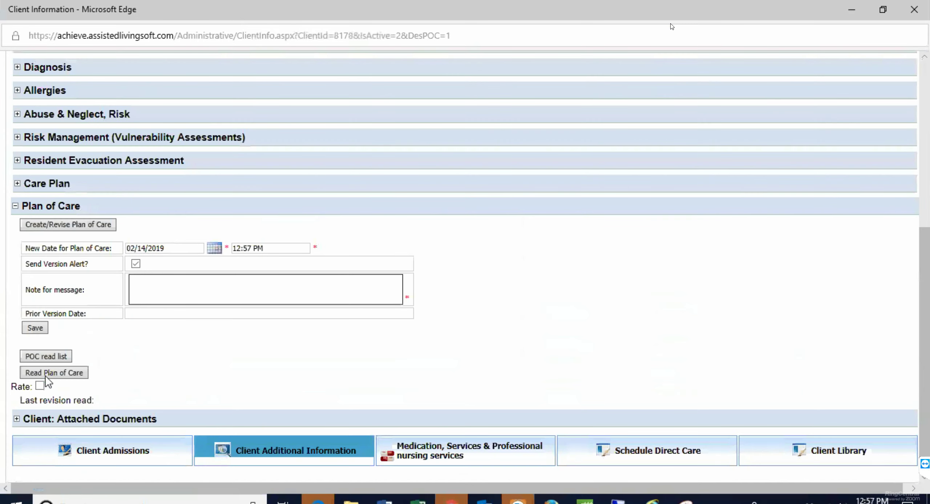
click(45, 373)
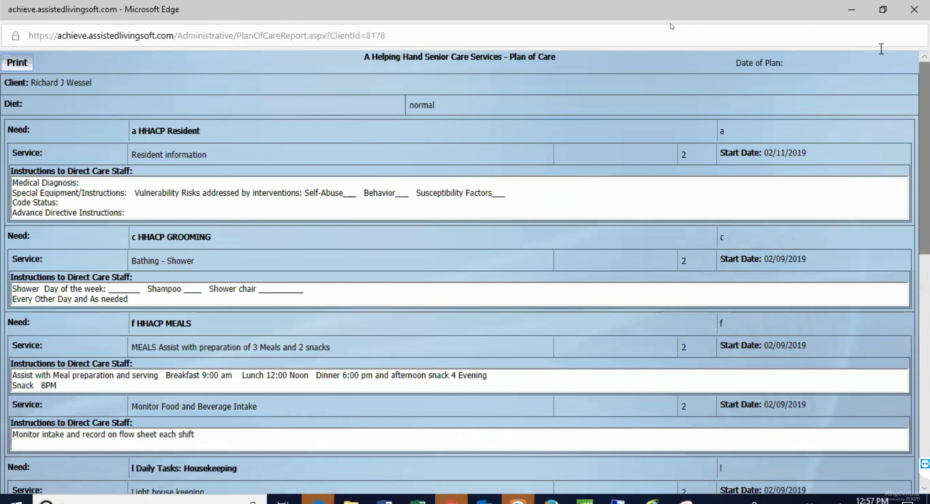
click(913, 13)
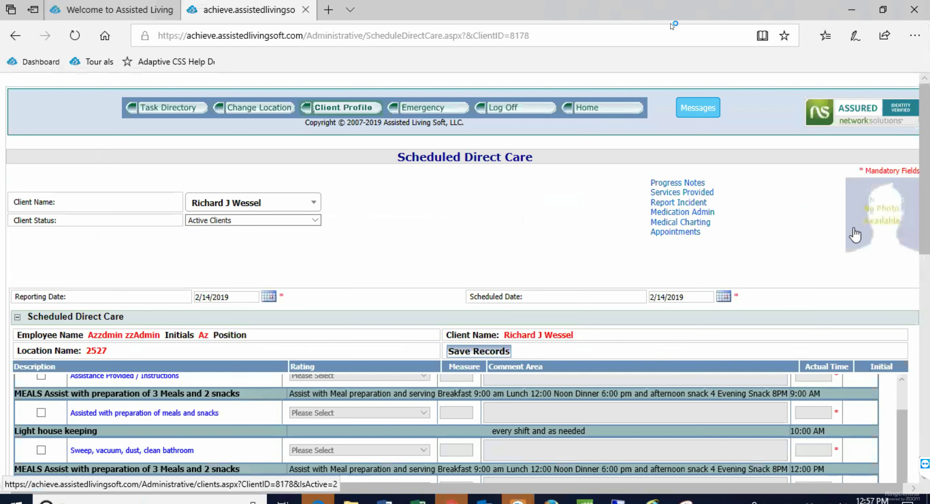
Open Medication Administration for the same client and examine the scheduled medications and services and the PRN and standing orders
click(688, 213)
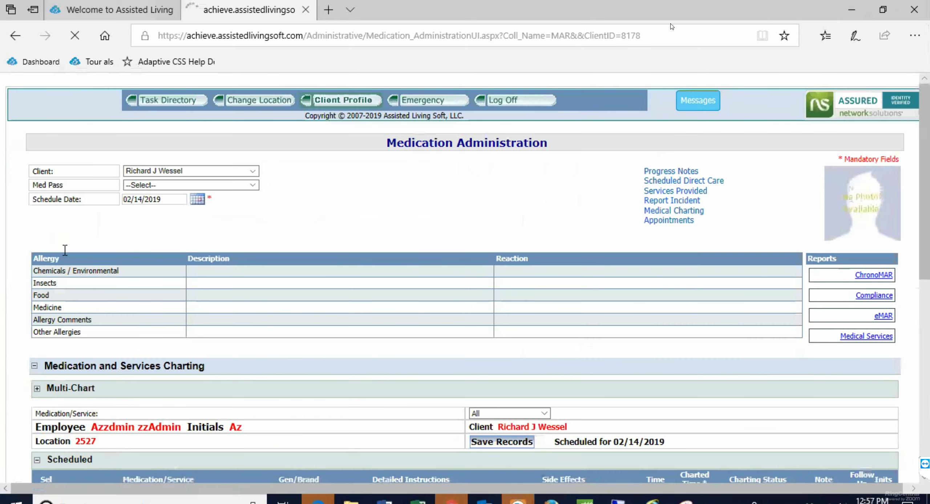
scroll(65, 250, down, 5)
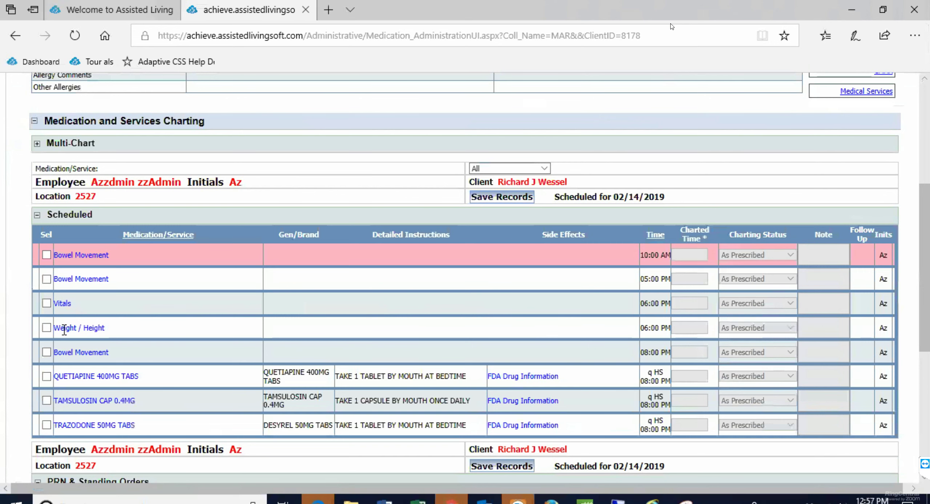
scroll(64, 329, down, 3)
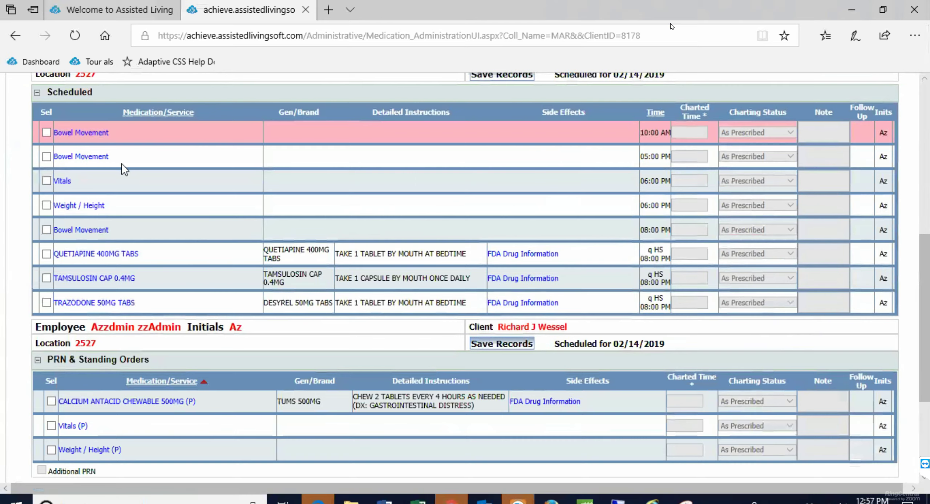
scroll(121, 164, down, 4)
scroll(121, 164, up, 3)
scroll(121, 166, up, 1)
scroll(449, 203, down, 2)
scroll(449, 203, up, 10)
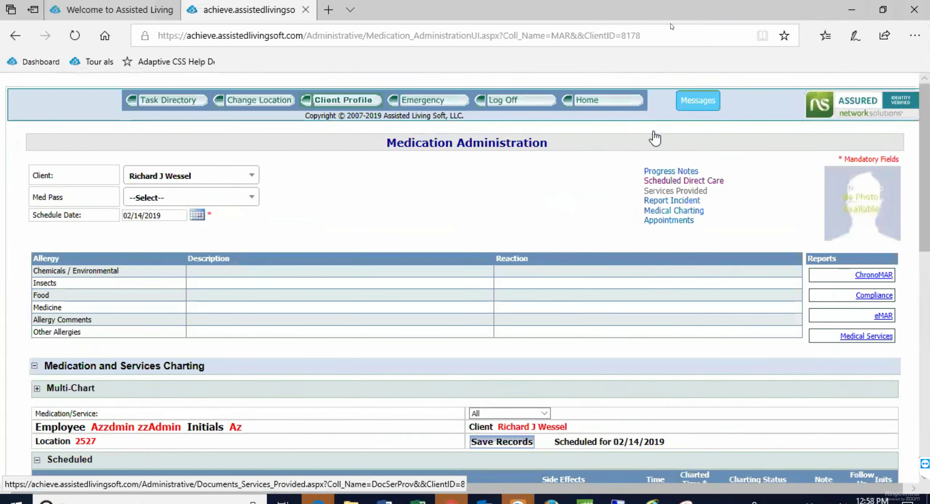
Return to the home page and dismiss the Reminders window
click(587, 104)
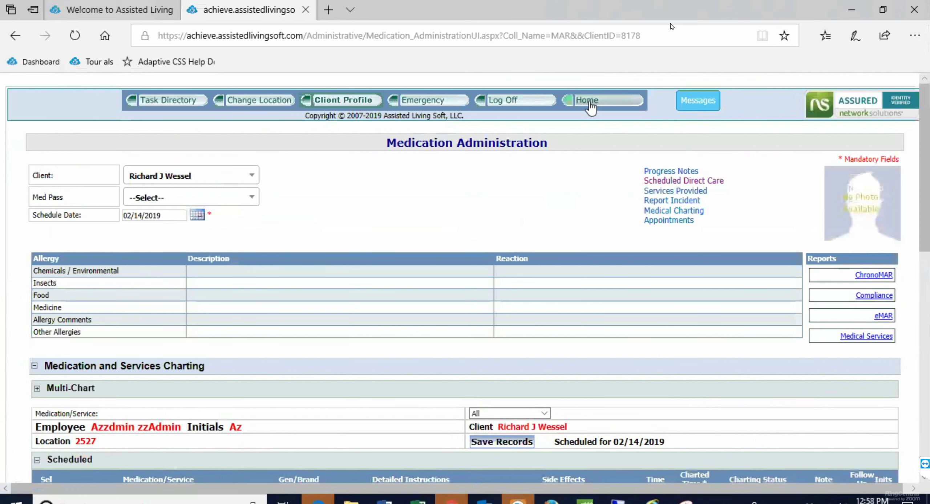
click(591, 105)
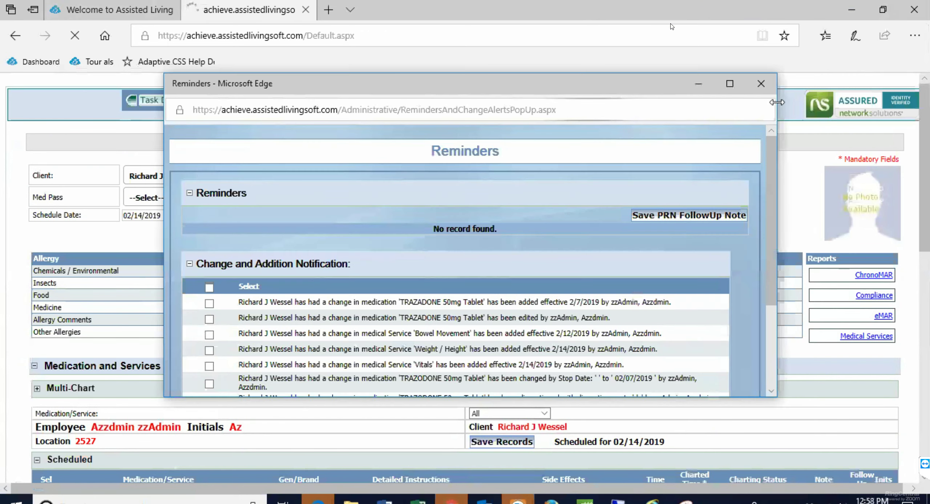
click(761, 85)
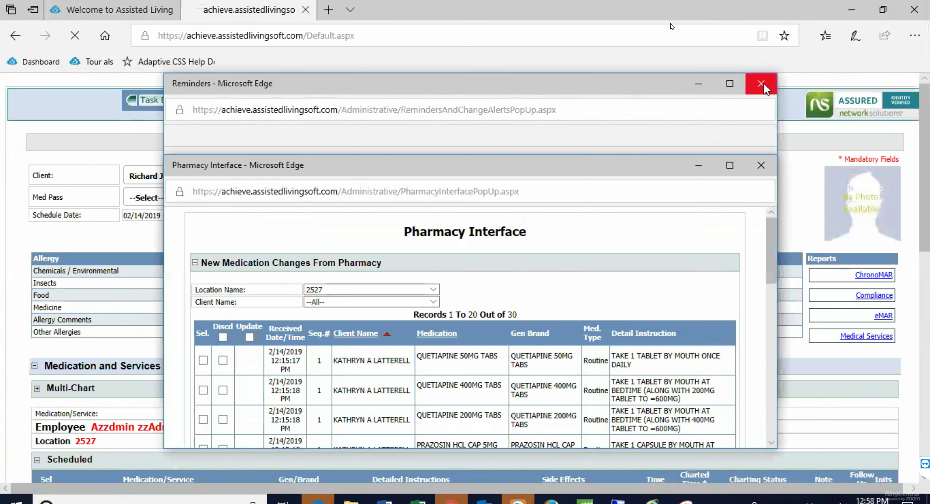
click(762, 85)
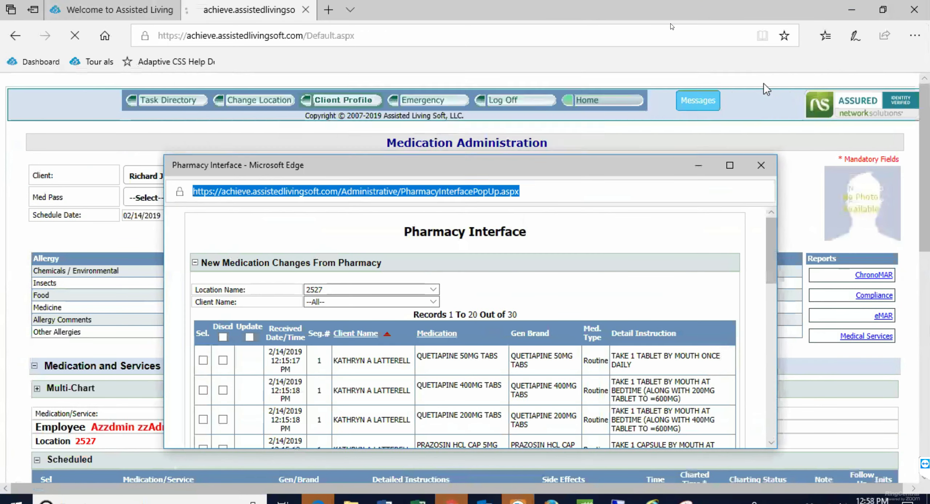
Open the progress notes of the last listed client and leave only Nursing Note selected as the new note's type
click(802, 277)
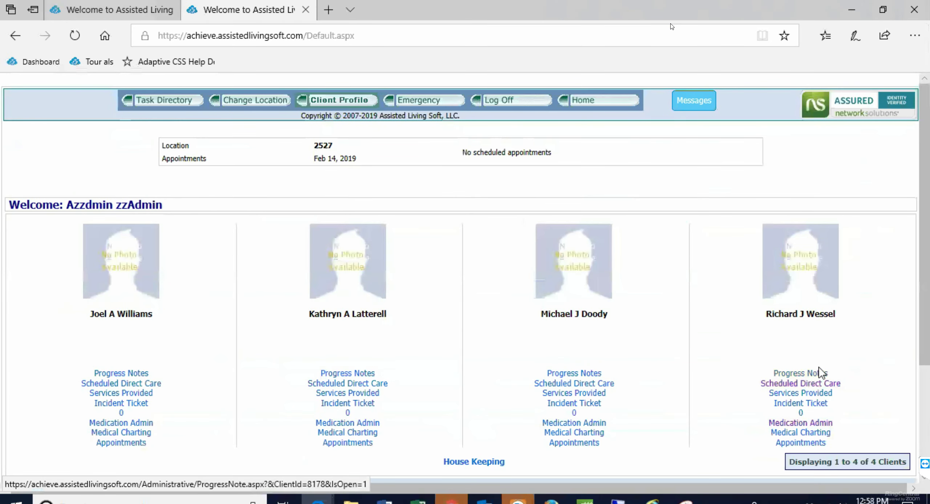
click(793, 376)
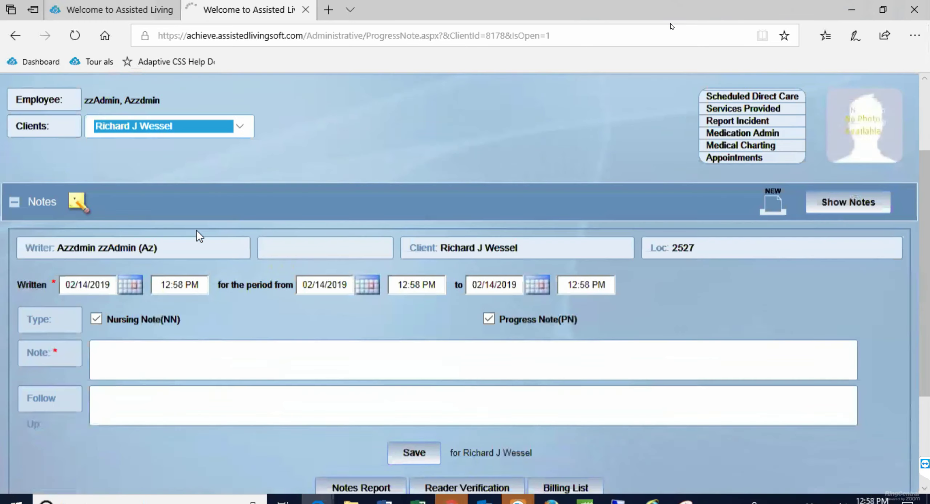
scroll(145, 238, down, 2)
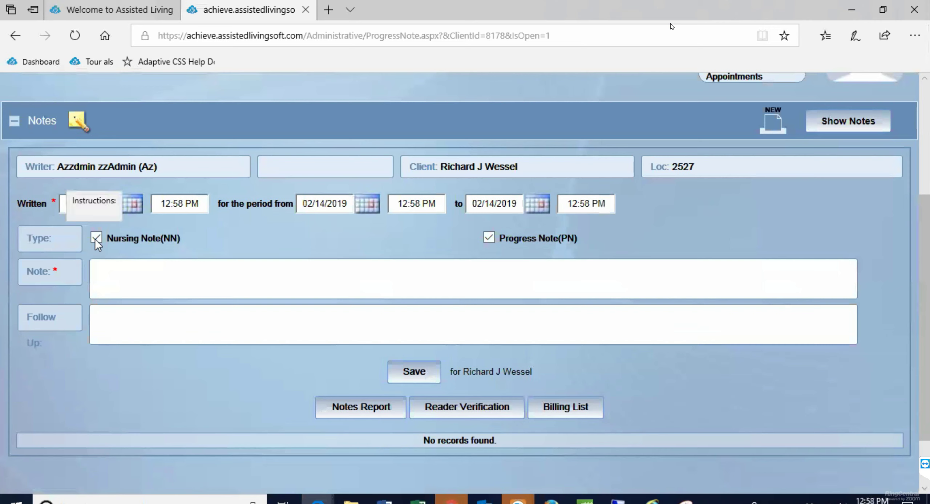
click(488, 238)
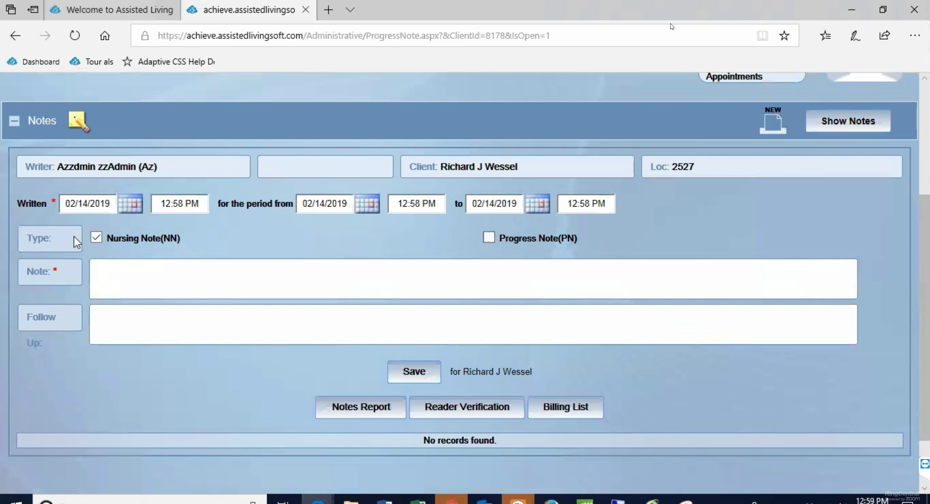
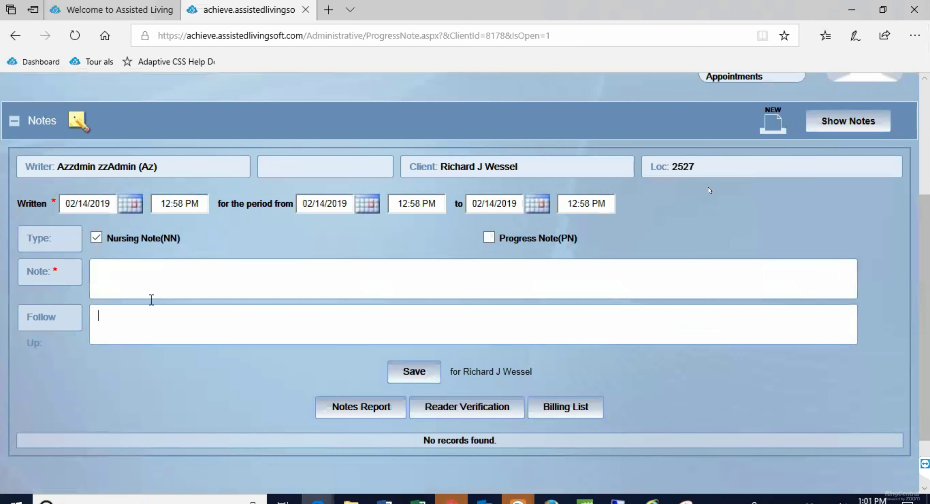
click(146, 288)
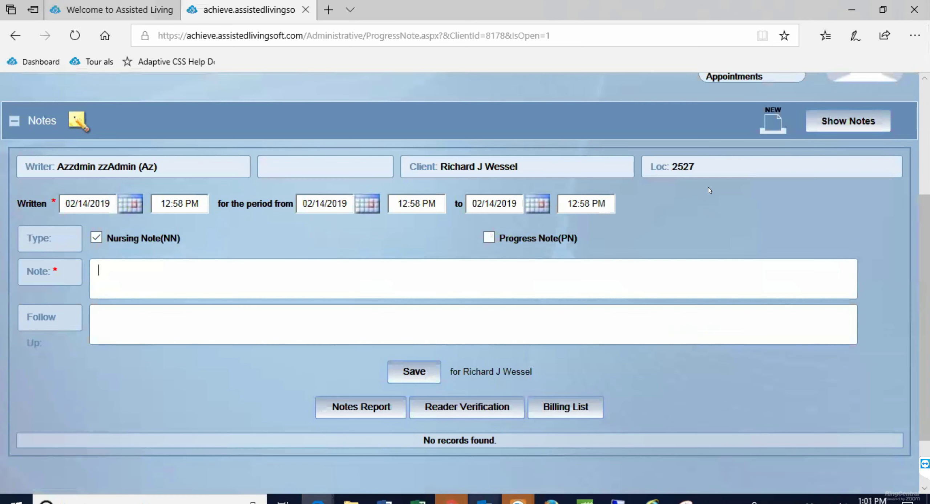
Open the Company Library services page through the administrative control panel
mouse_move(484, 500)
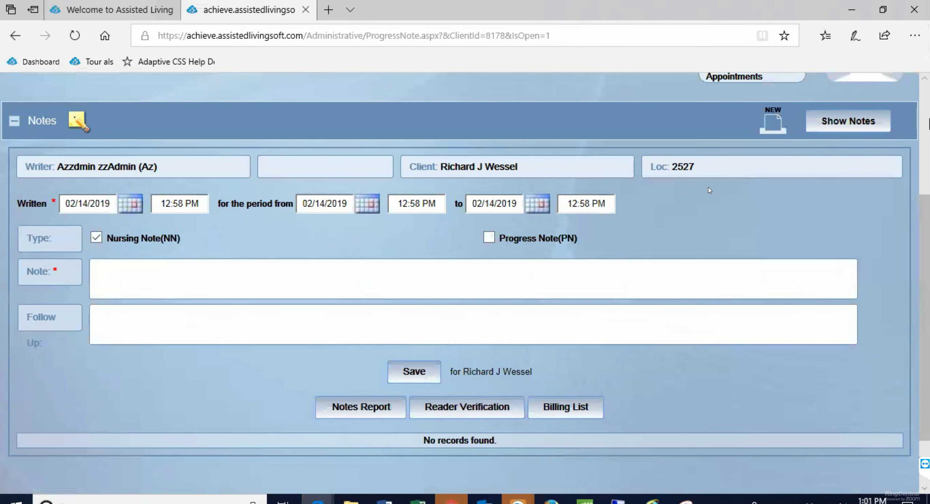
click(926, 118)
click(926, 118)
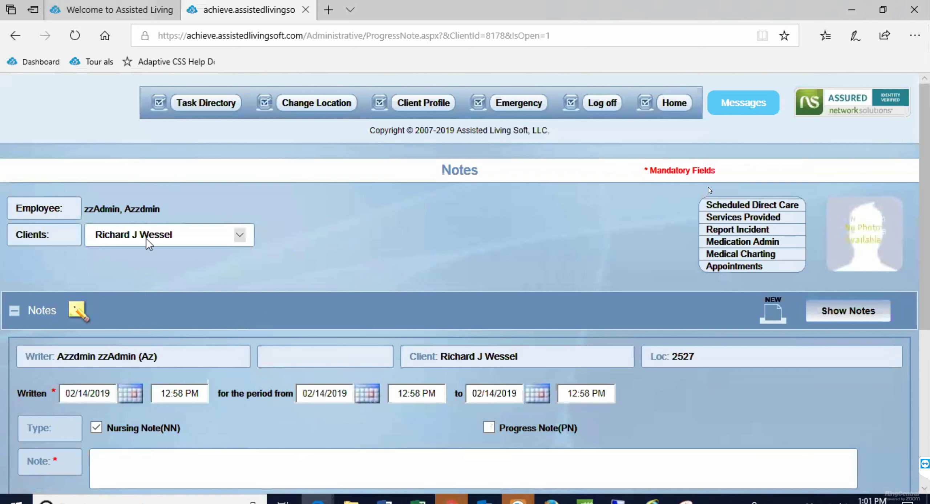
mouse_move(198, 103)
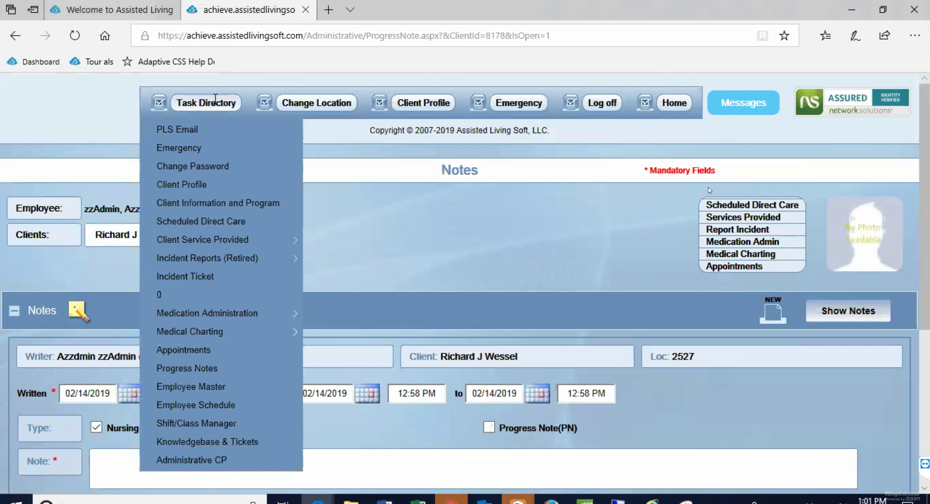
click(208, 460)
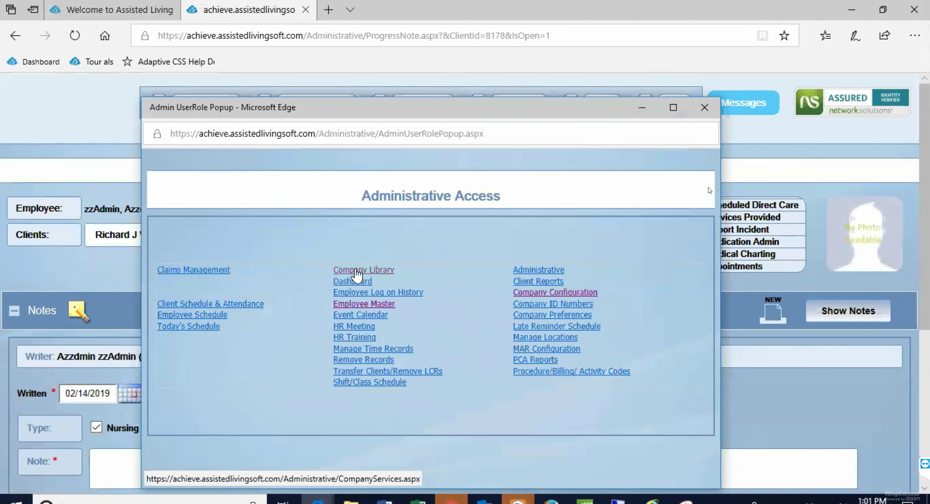
click(355, 270)
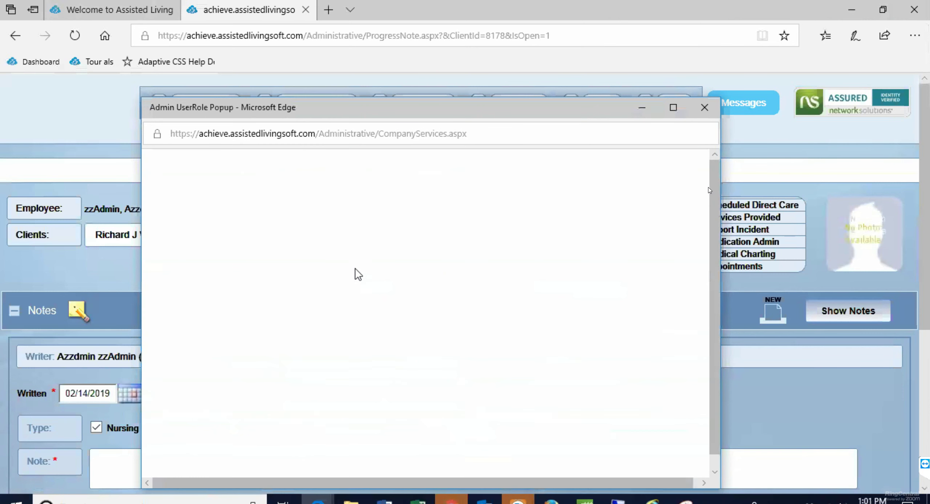
Open the meals and snacks preparation service for editing and start a new line before Breakfast in the instructions to direct care staff
scroll(254, 382, down, 3)
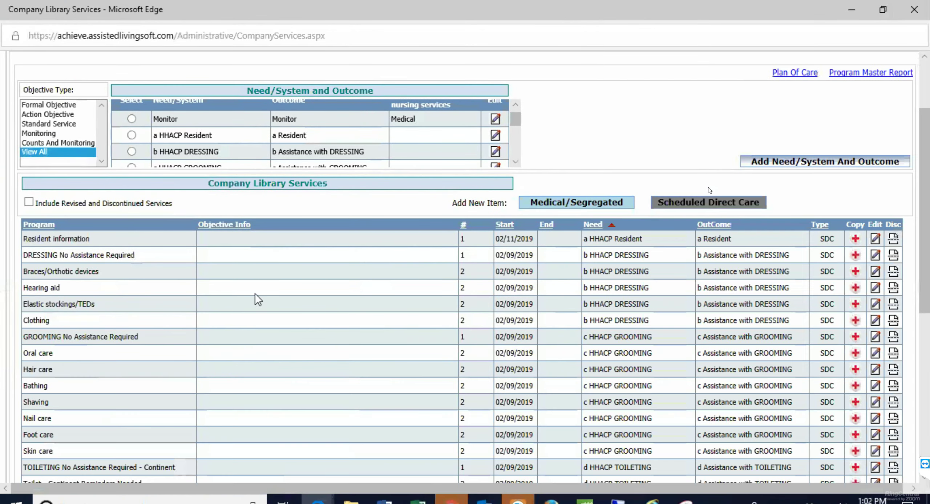
scroll(241, 304, down, 3)
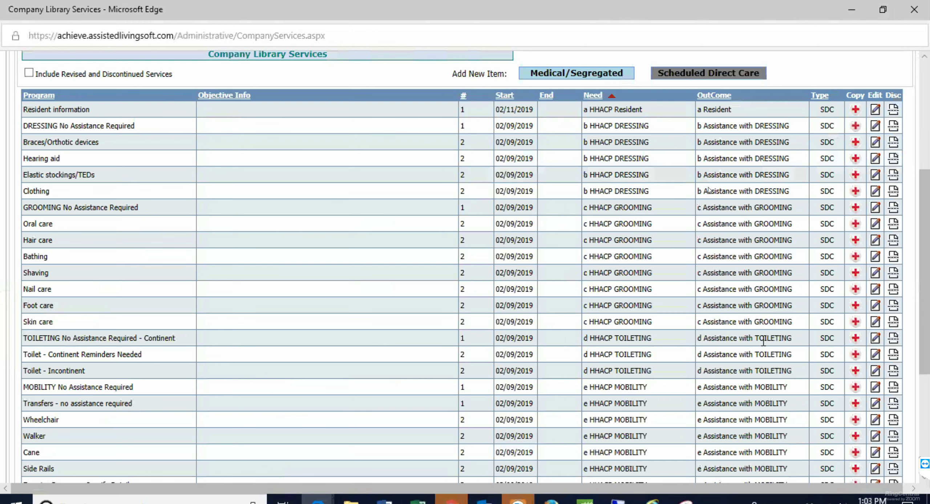
scroll(690, 296, down, 3)
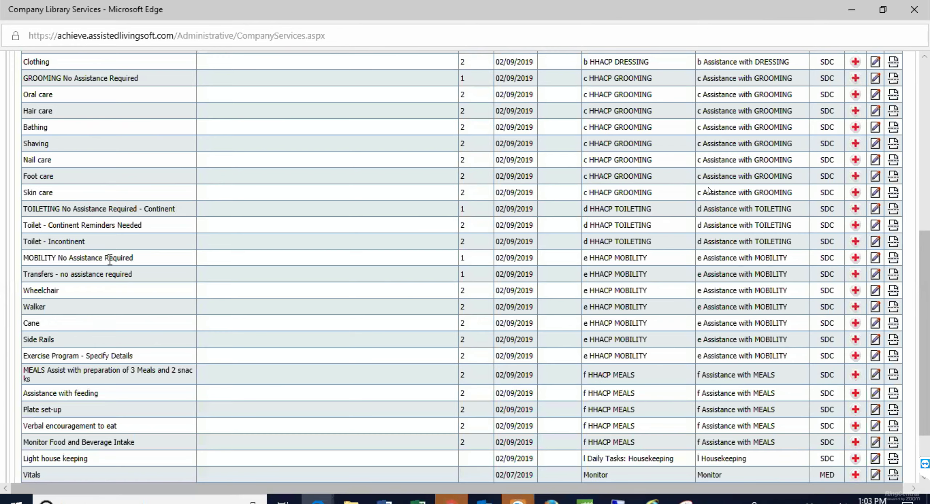
scroll(109, 260, down, 2)
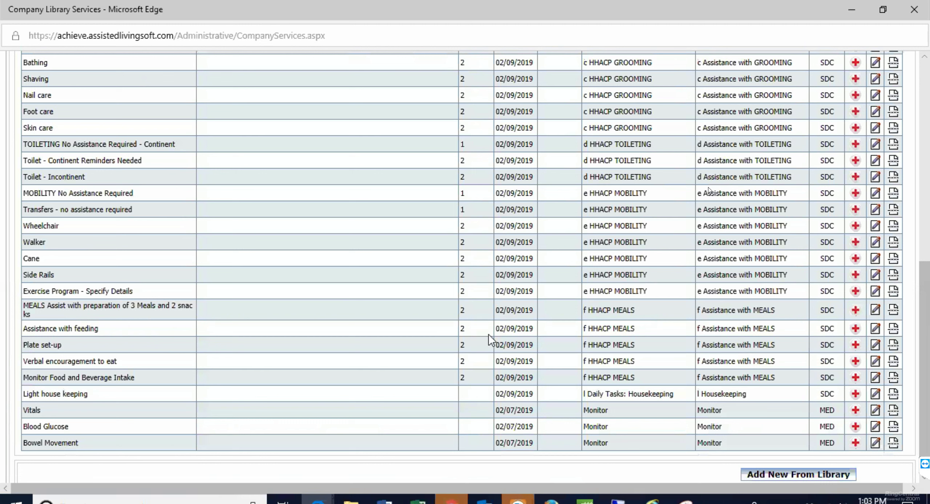
click(272, 309)
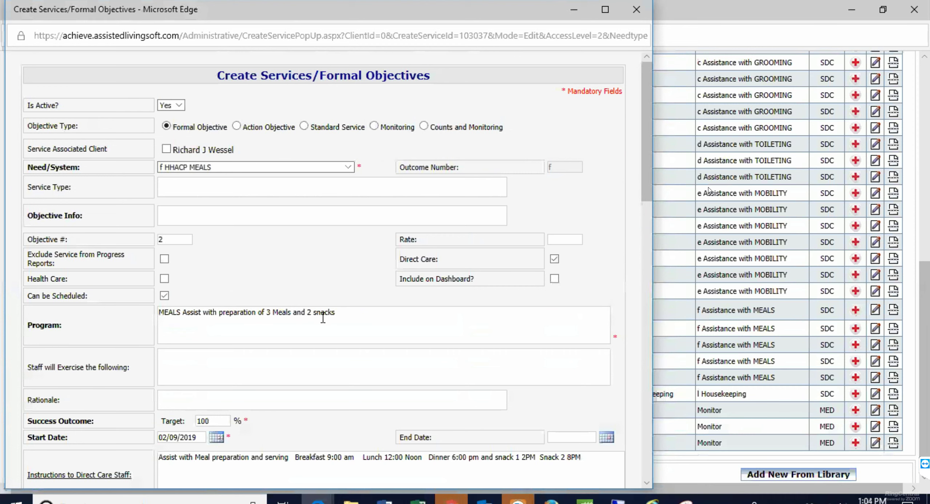
scroll(320, 330, down, 2)
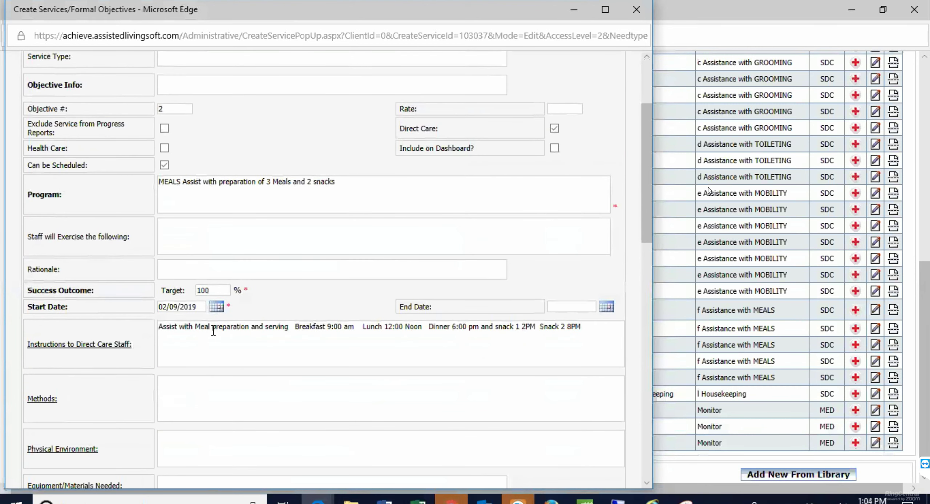
click(295, 326)
key(Return)
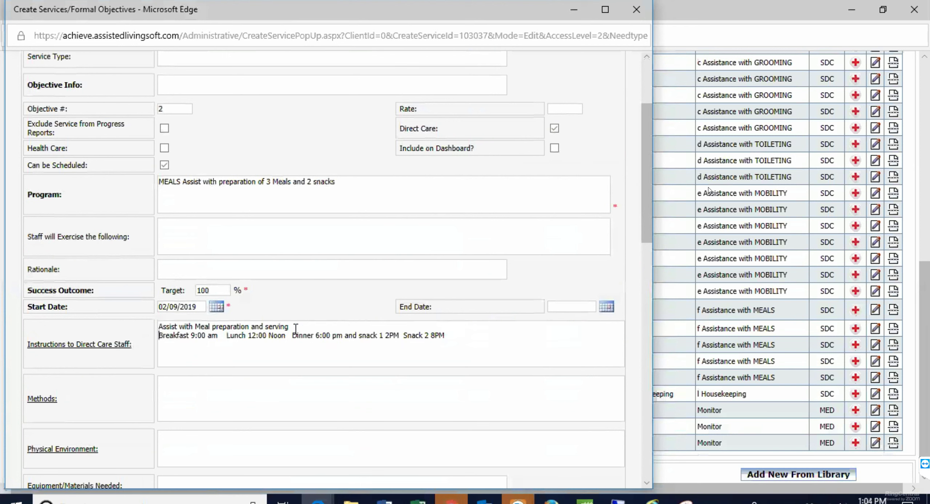
Set the breakfast time to 8:00 am and shorten the lunch time to Noon in the staff instructions
click(193, 336)
key(BackSpace)
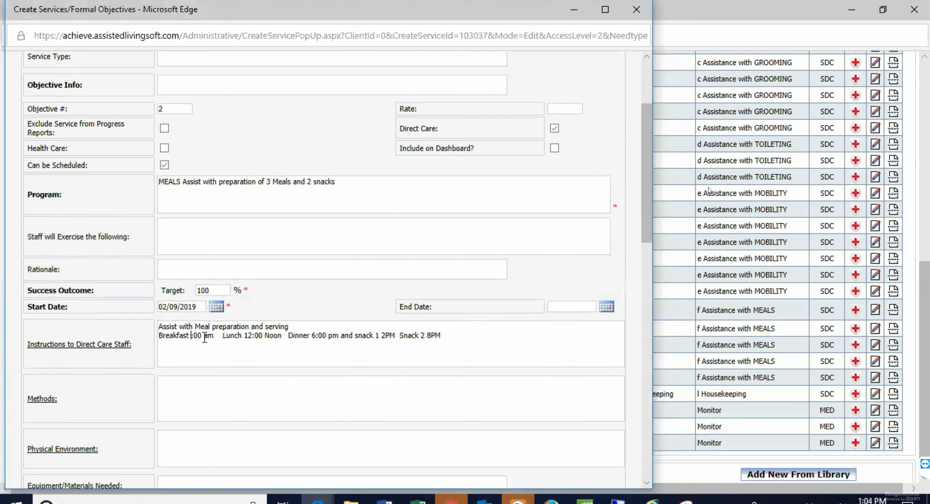
text(8)
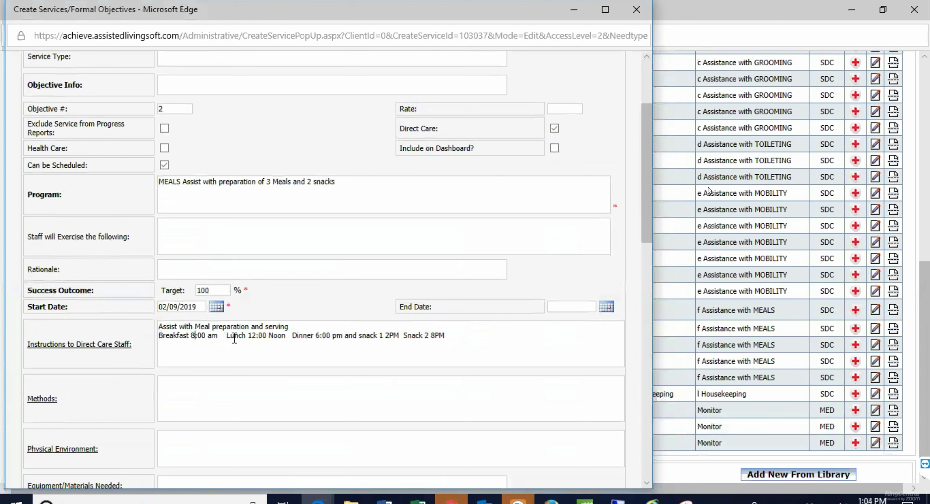
click(268, 337)
key(BackSpace)
key(BackSpace)
key(BackSpace)
key(BackSpace)
key(BackSpace)
key(BackSpace)
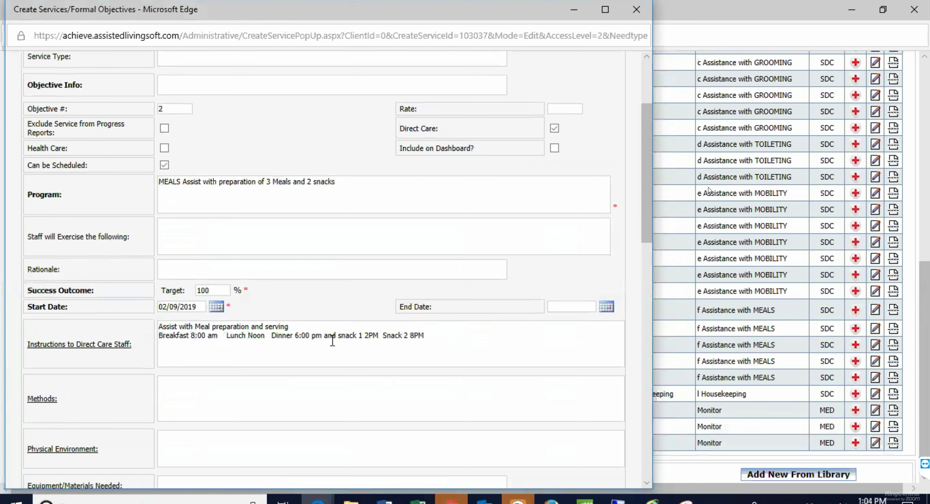
Capitalize the first snack and prefix it with "Afternoon", and relabel the second one "Evening Snack" in the staff instructions
drag(326, 336, 447, 343)
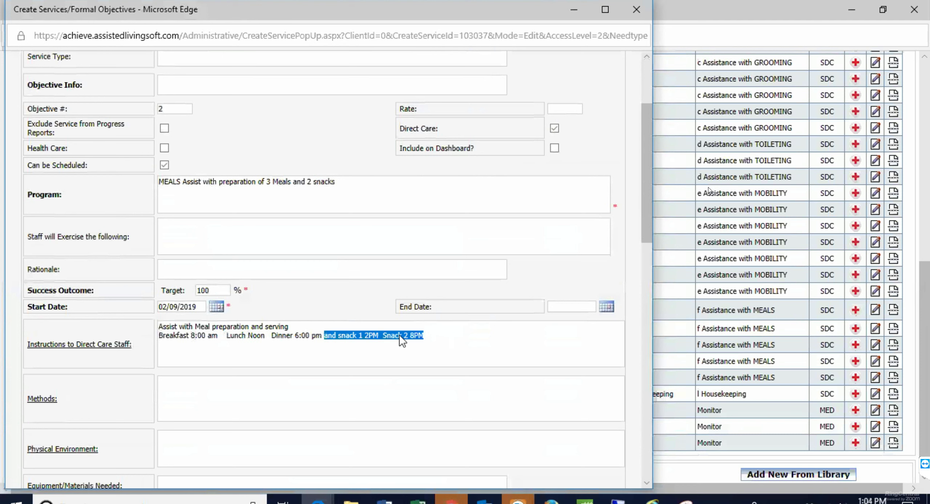
click(341, 335)
key(BackSpace)
text(S)
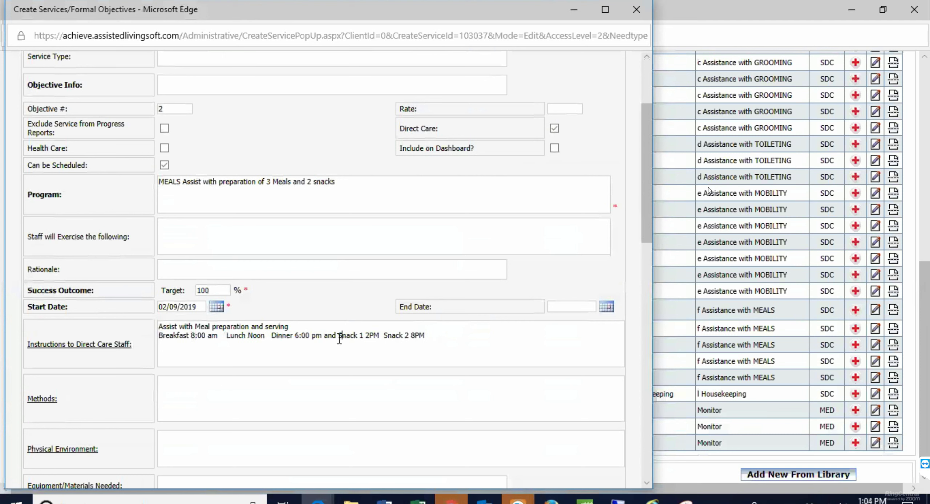
text(Afternoon)
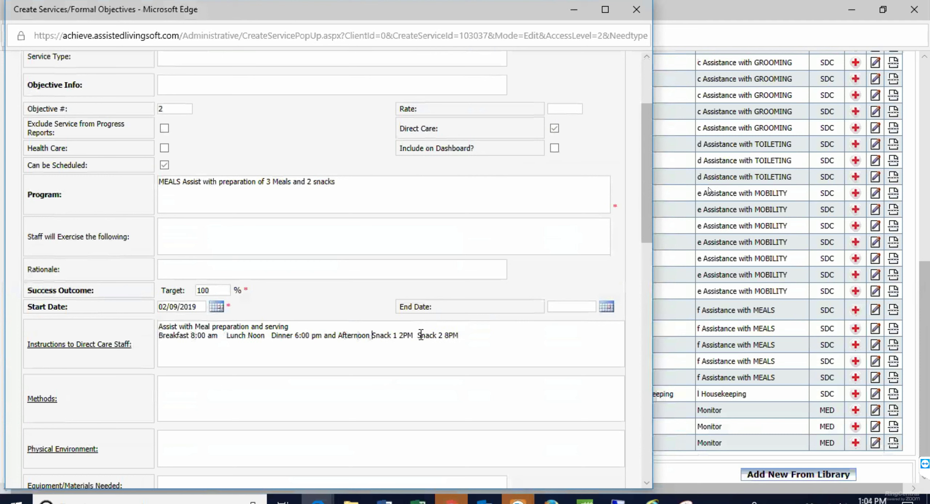
click(443, 336)
drag(427, 335, 419, 336)
text(Evening Snack)
Remove the number 1 from the afternoon snack entry so it reads "Afternoon Snack 2PM"
scroll(383, 343, up, 6)
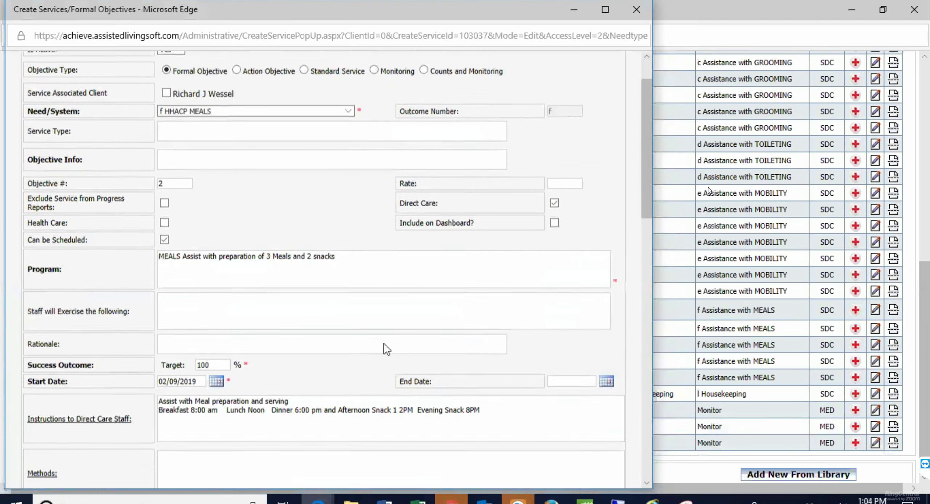
scroll(396, 392, down, 3)
click(397, 402)
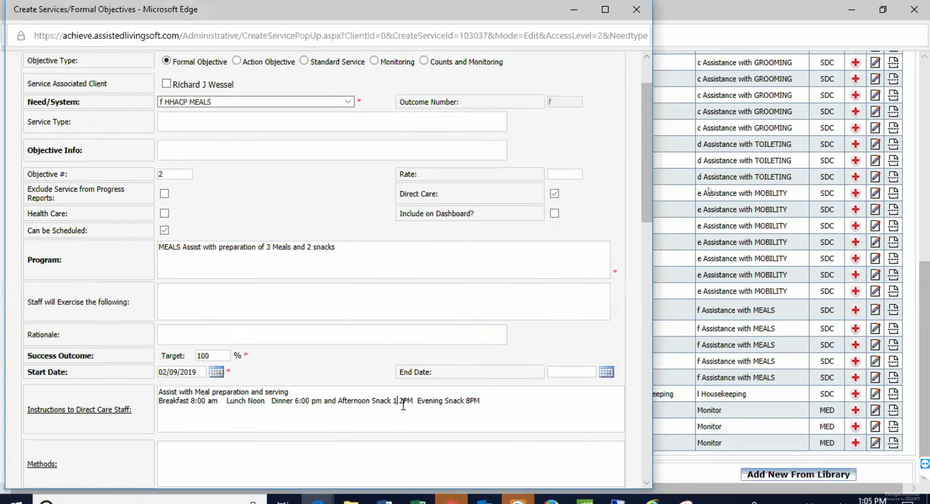
key(BackSpace)
key(BackSpace)
key(BackSpace)
key(BackSpace)
key(BackSpace)
key(BackSpace)
key(BackSpace)
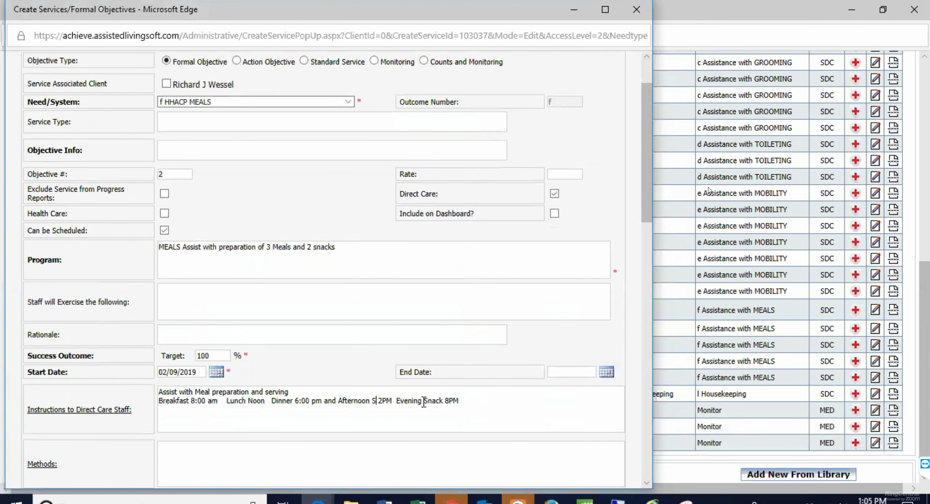
text(Snack)
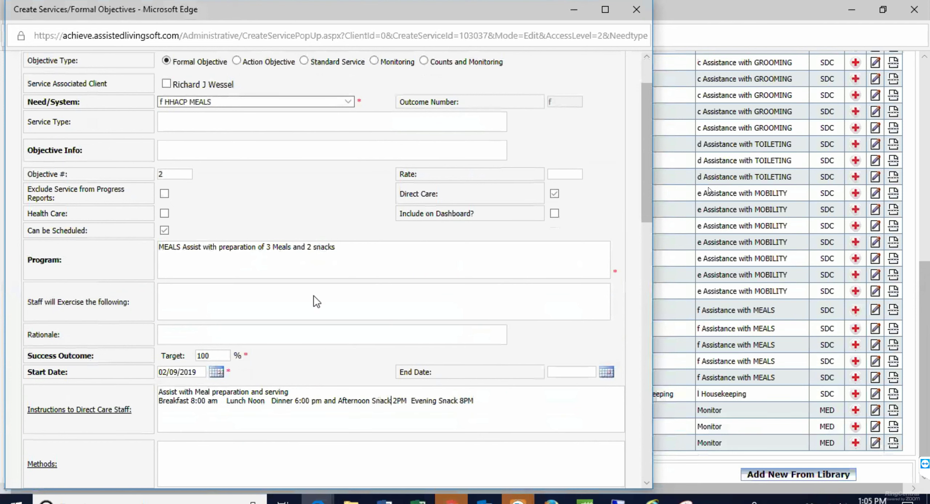
Review the remaining fields of the meals service, from its reporting and scheduling options to the task list and question-answer details
scroll(314, 295, down, 7)
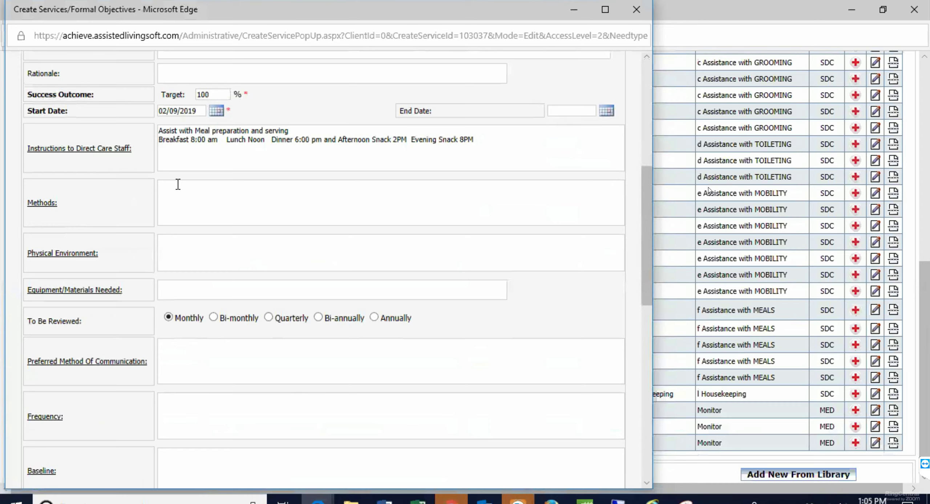
scroll(178, 185, up, 7)
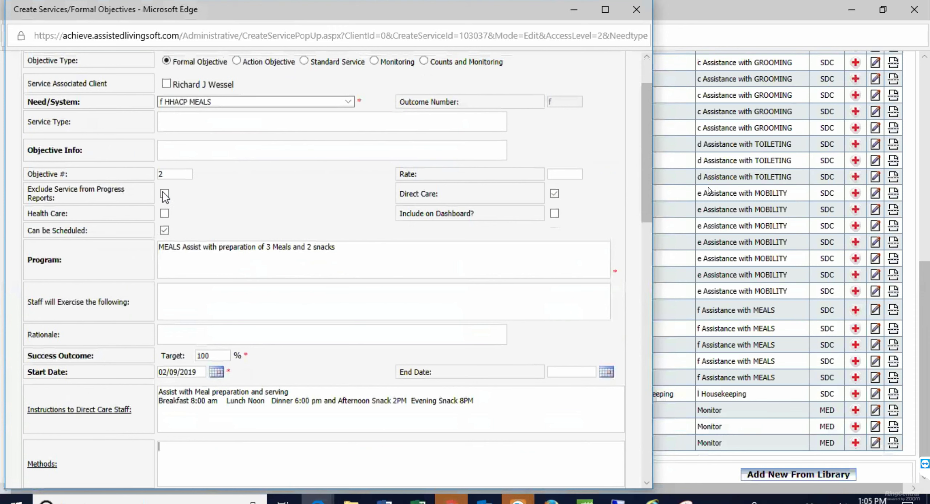
scroll(309, 212, down, 5)
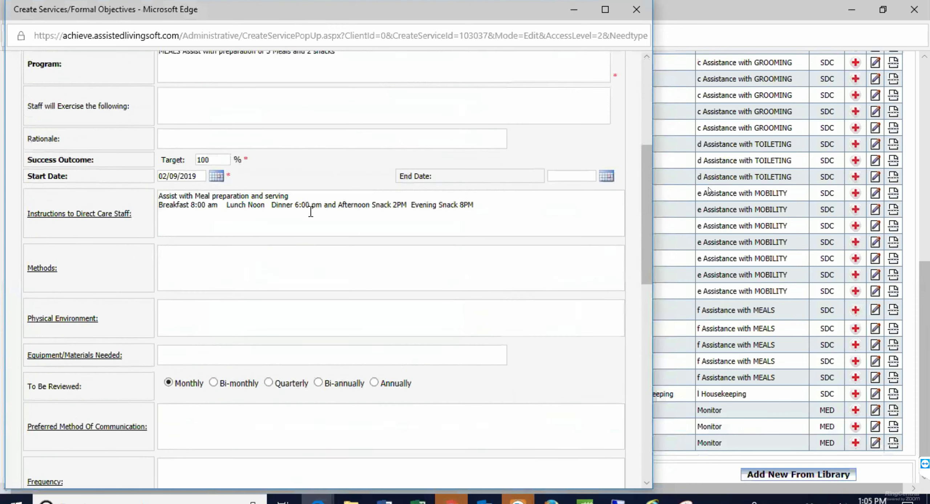
scroll(290, 213, up, 5)
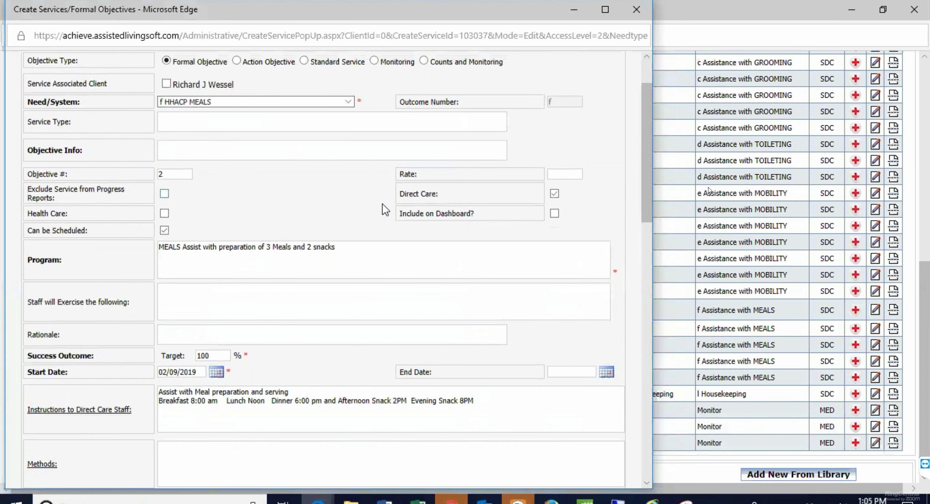
scroll(382, 203, down, 5)
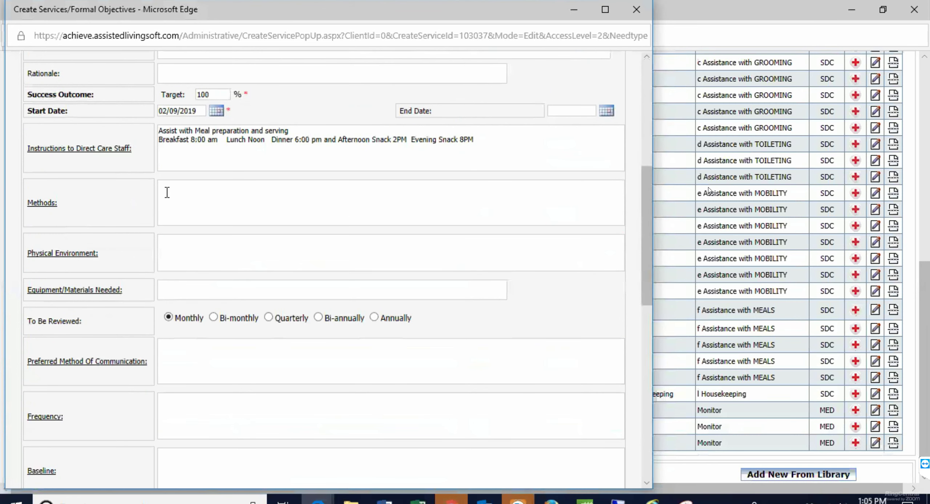
scroll(167, 193, down, 5)
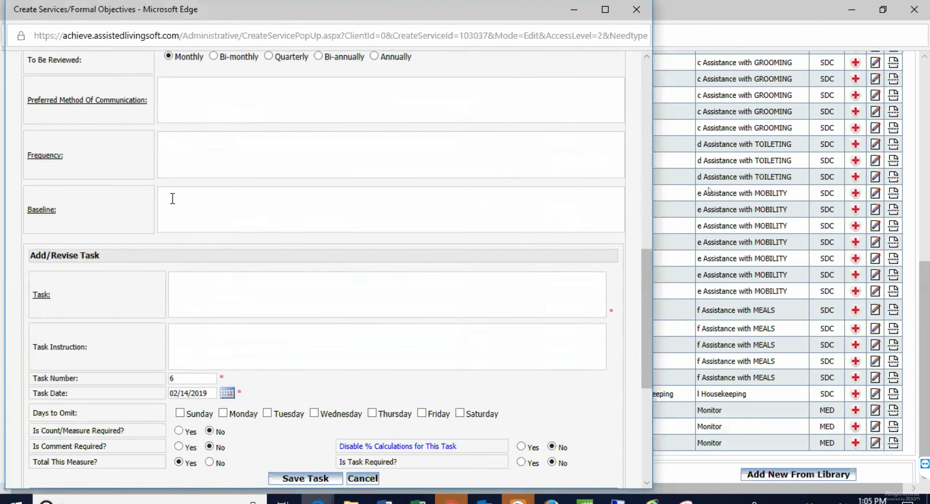
scroll(172, 198, down, 5)
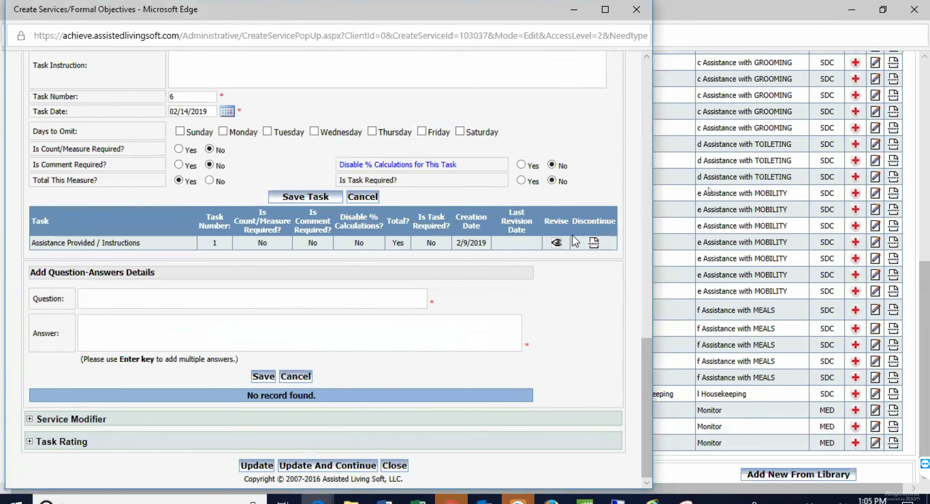
Open the "Assistance Provided / Instructions" task for revision and copy "Assist with Meal preparation and serving" from the direct care staff instructions
click(556, 245)
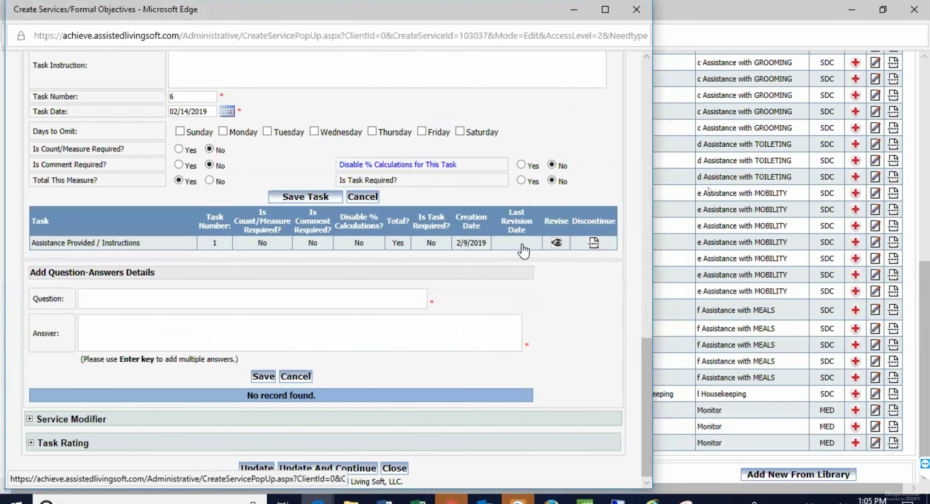
scroll(250, 196, up, 10)
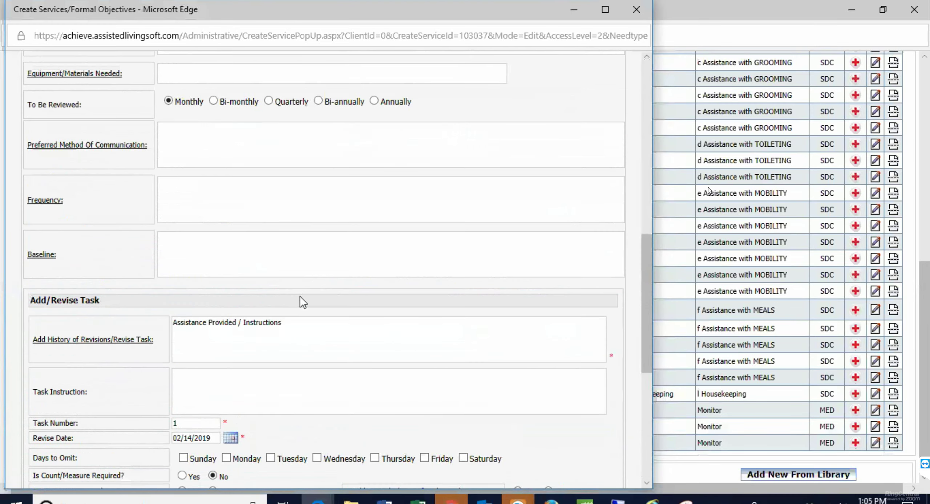
scroll(257, 252, up, 2)
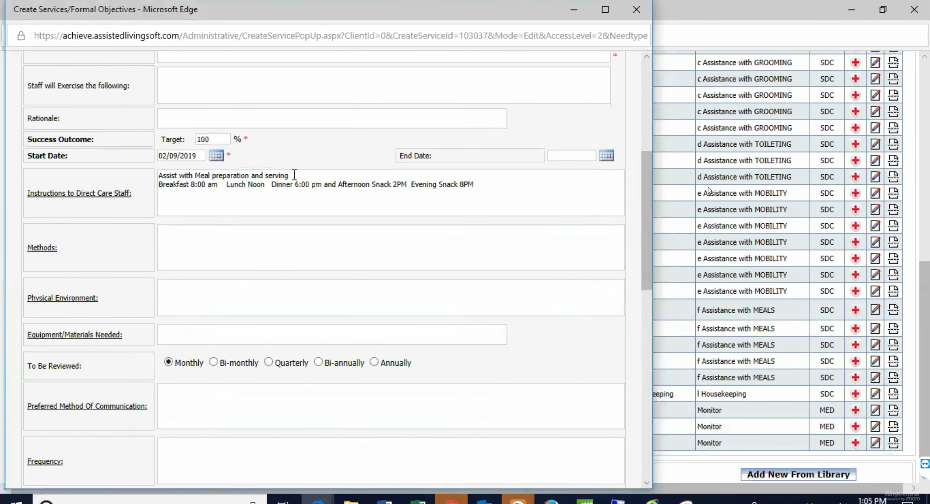
drag(293, 175, 165, 167)
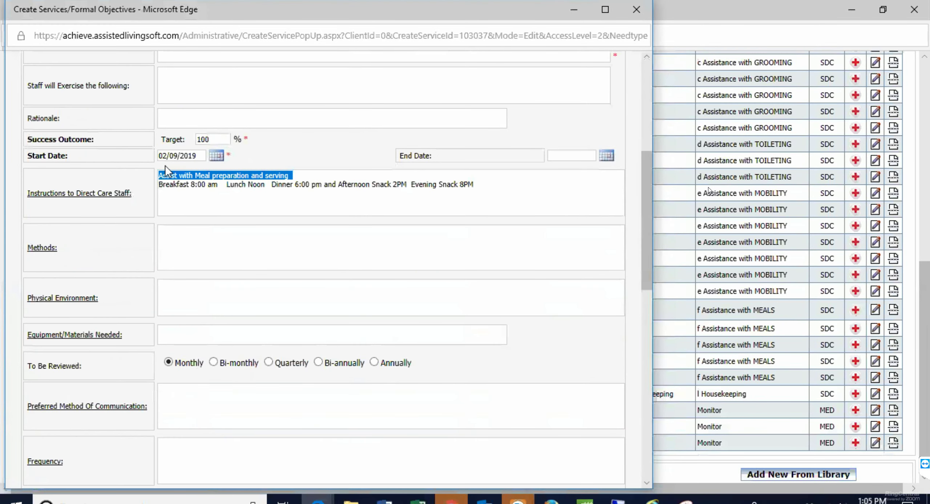
right_click(208, 172)
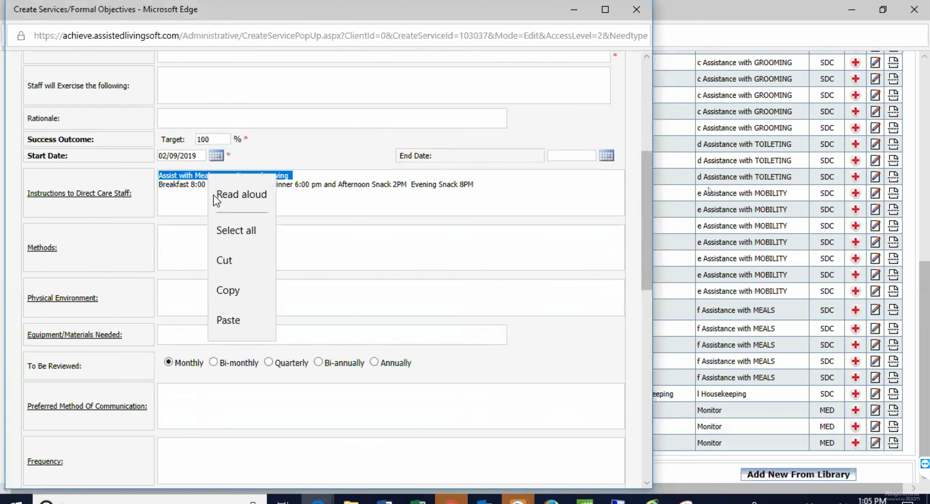
click(232, 288)
Replace the meals task's text with the copied phrase "Assist with Meal preparation and serving"
scroll(253, 285, down, 8)
drag(288, 258, 172, 257)
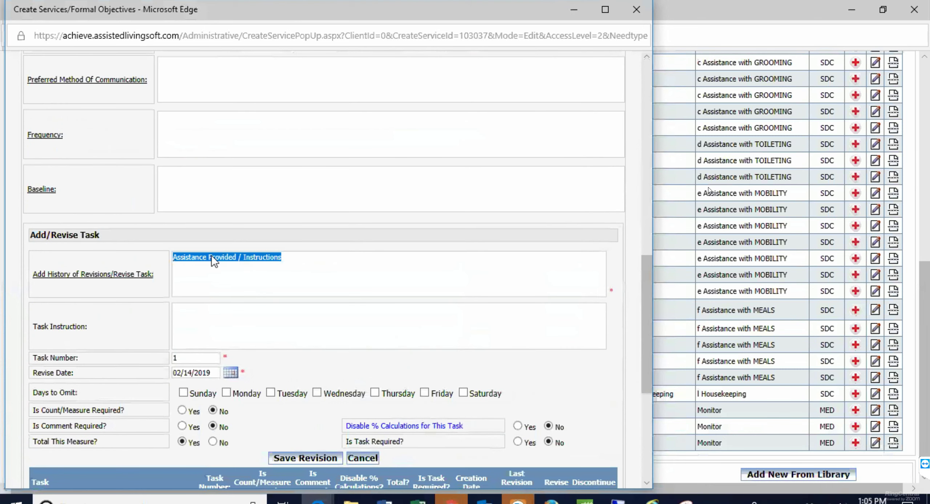
right_click(211, 254)
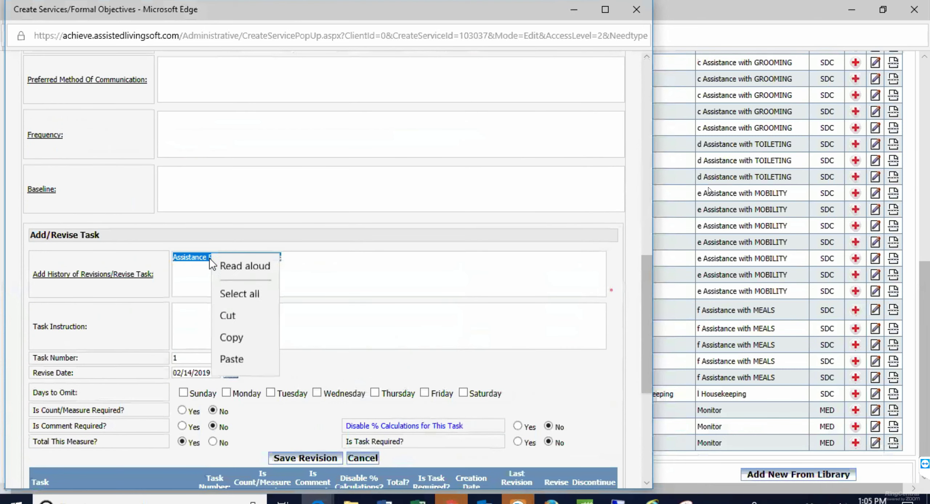
click(232, 363)
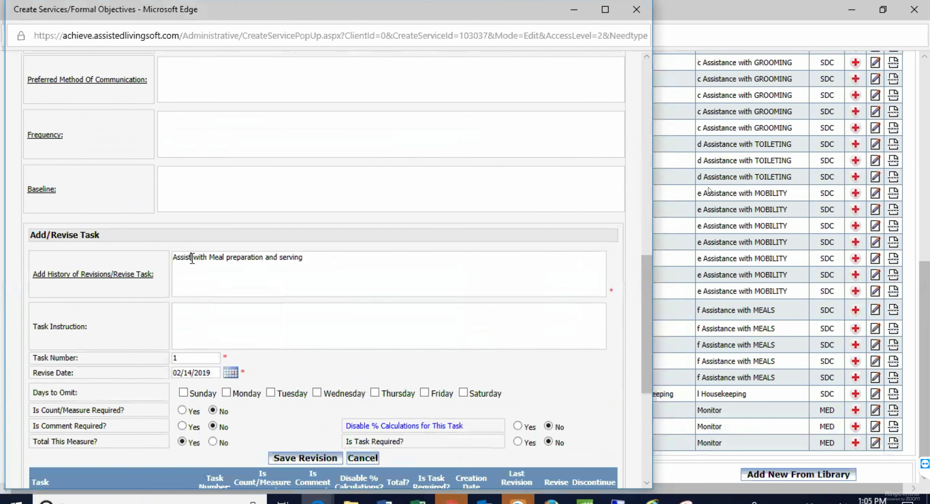
Reword the task to "Assisted with Meal preparation and serving", save the revision and update the meals service
click(192, 258)
text(ed)
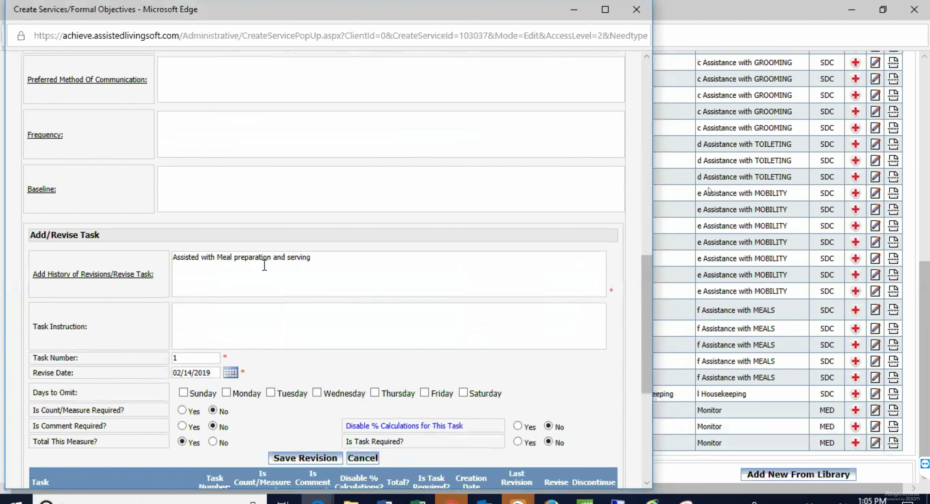
scroll(276, 254, down, 5)
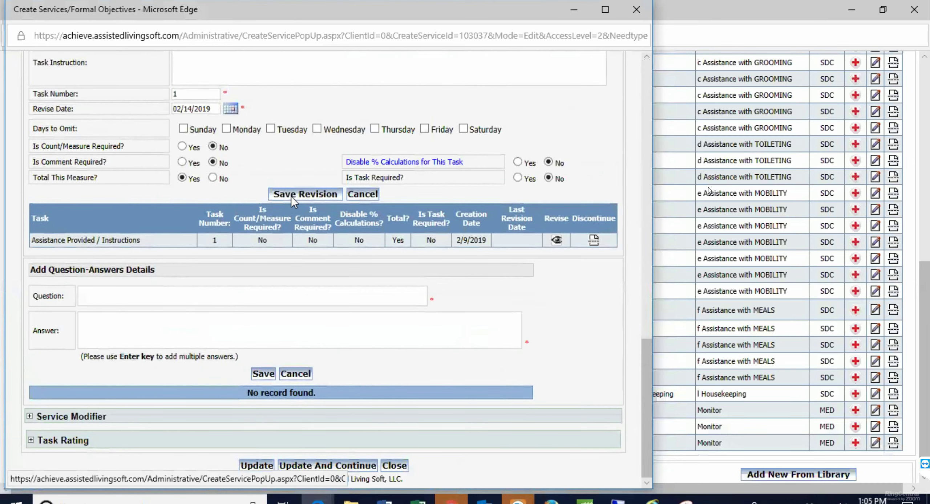
click(292, 196)
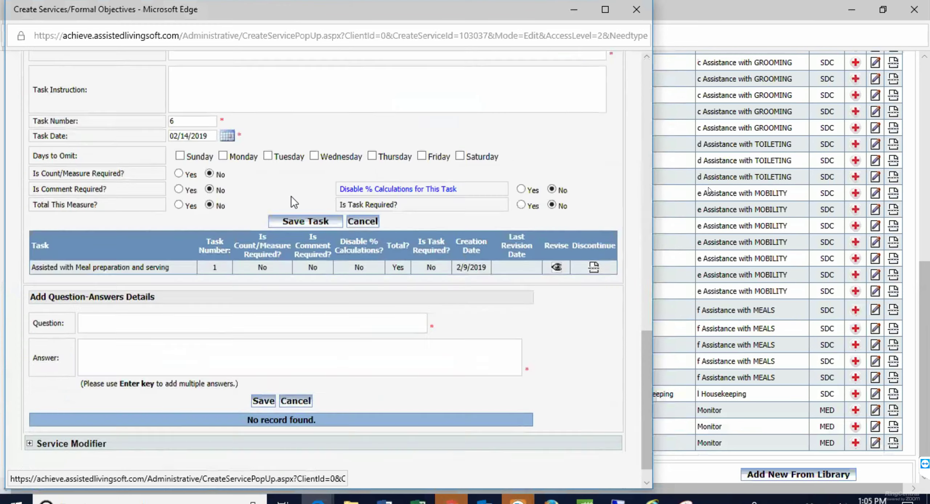
scroll(256, 400, down, 1)
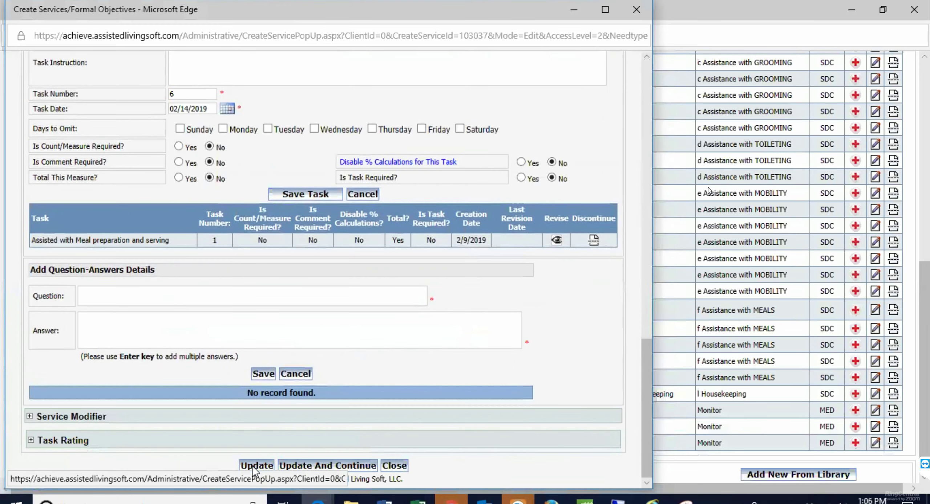
click(254, 465)
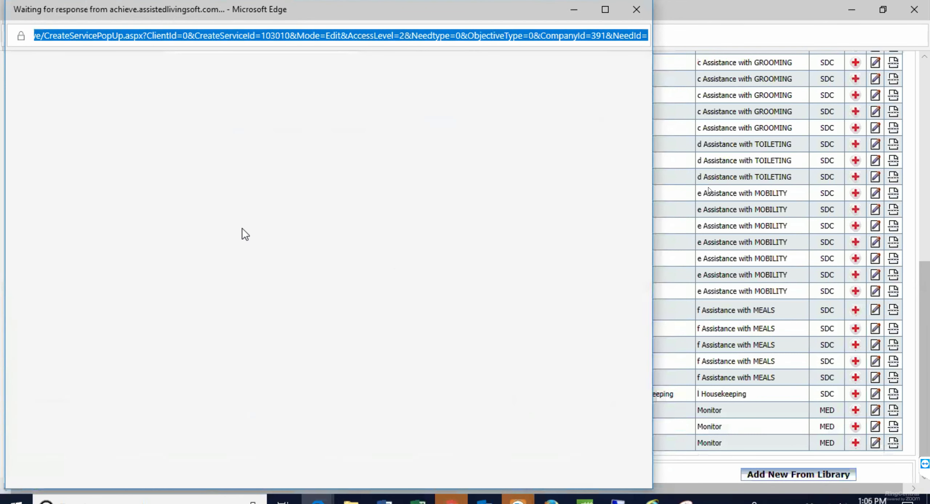
Insert "Vacuum floor," at the start of the direct care staff instructions for the light house keeping service
scroll(222, 328, down, 5)
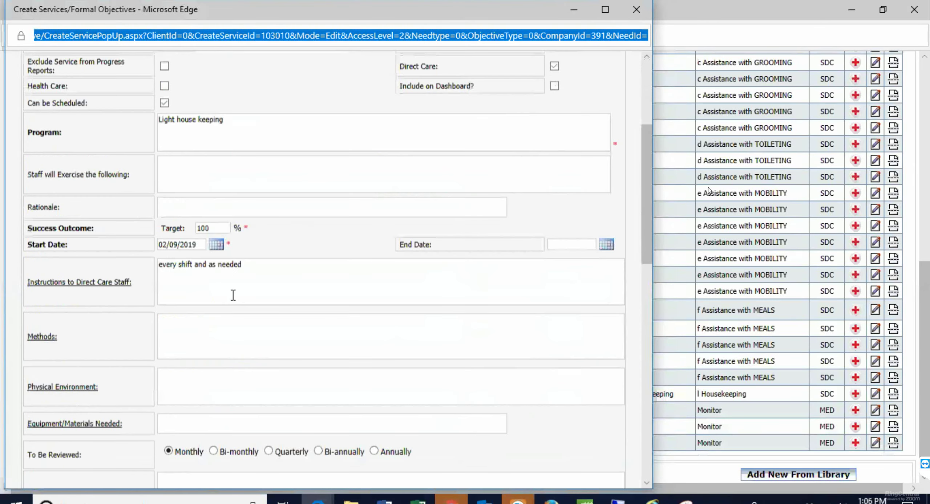
click(243, 261)
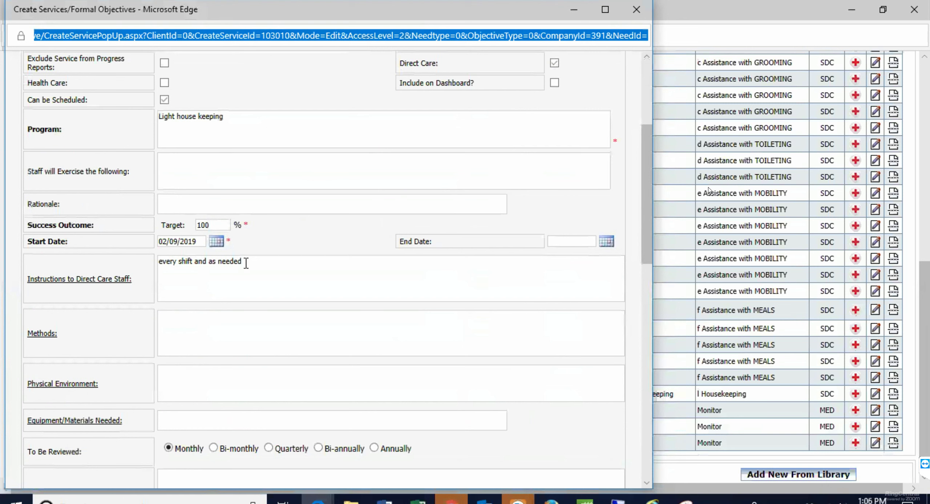
click(161, 261)
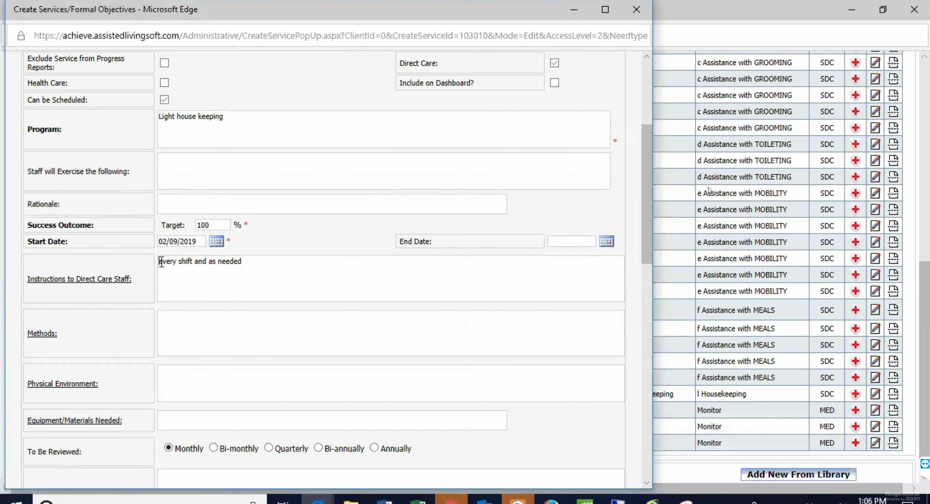
text(Vacuum, )
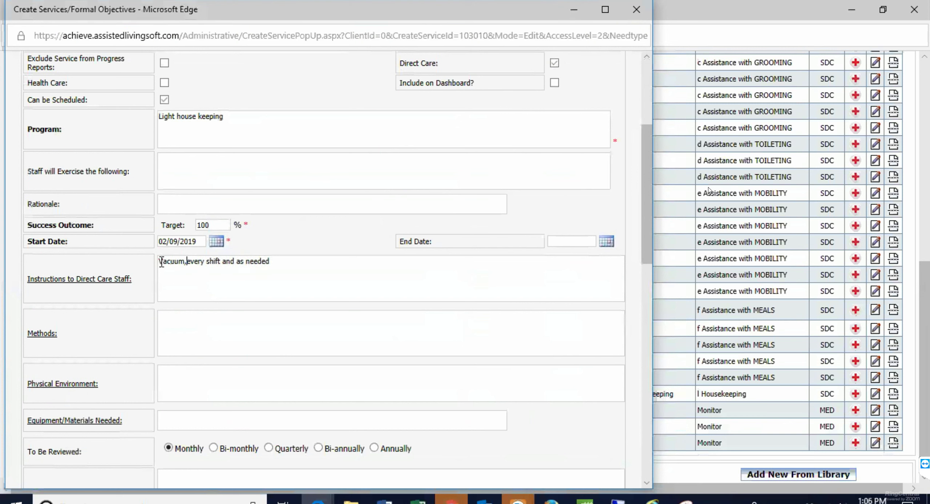
text(C)
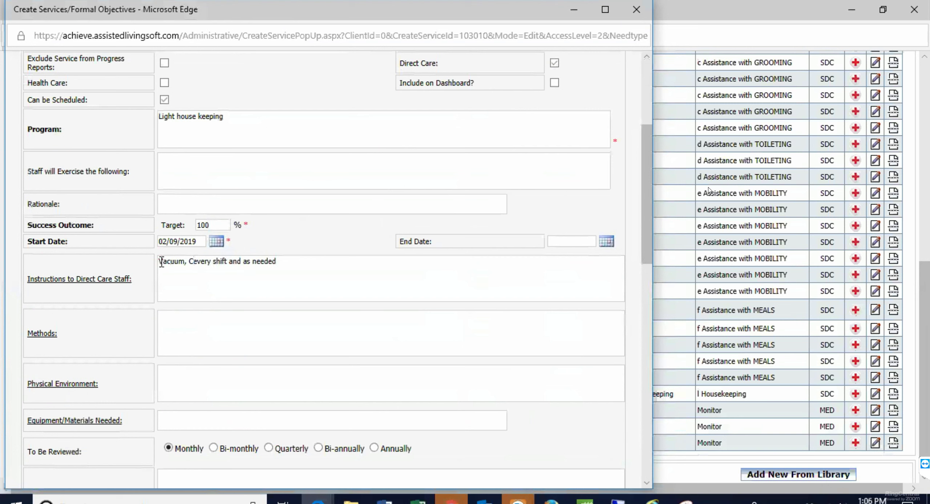
key(BackSpace)
key(BackSpace)
key(BackSpace)
text(f)
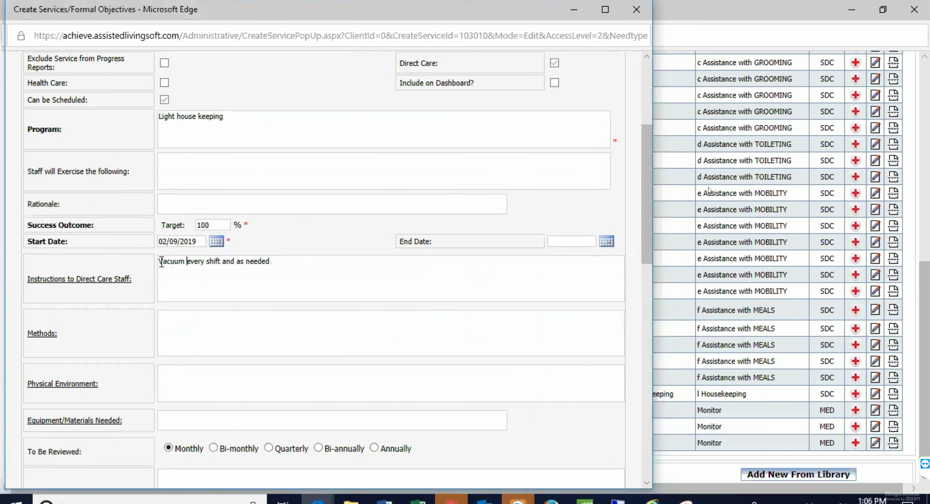
text(loor, c)
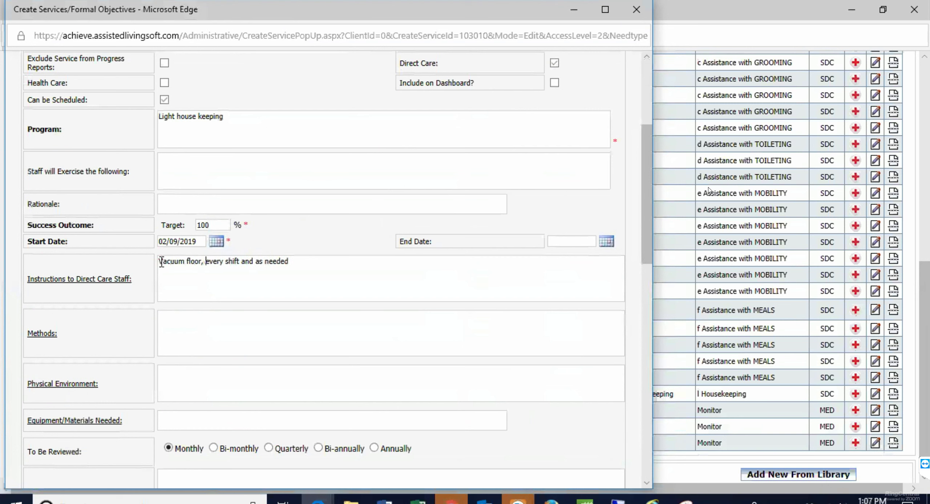
Add "clean bathroom," after "Vacuum floor," in the light house keeping staff instructions
text(leam ba)
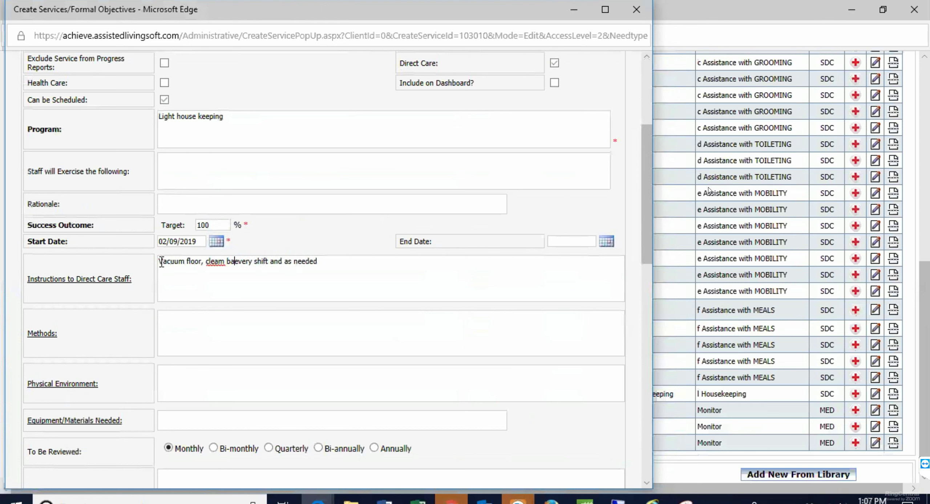
key(BackSpace)
key(BackSpace)
key(BackSpace)
key(BackSpace)
text(n b)
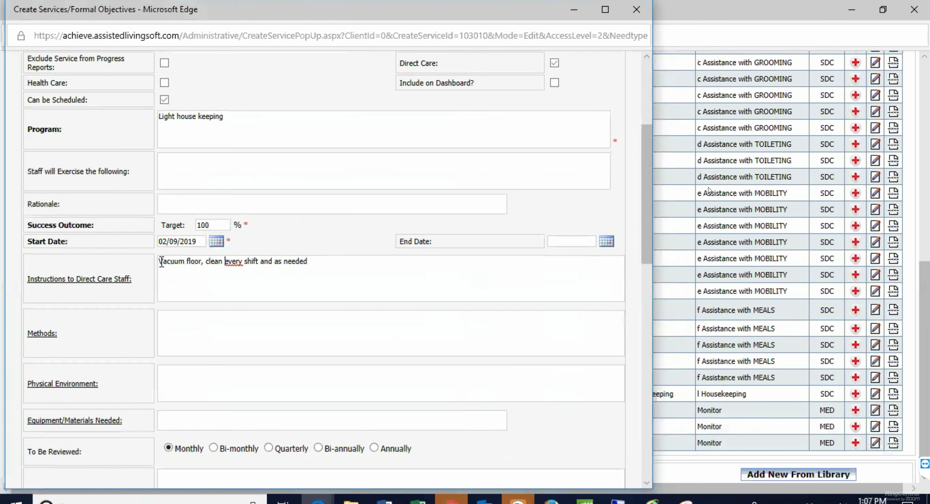
text(athroom)
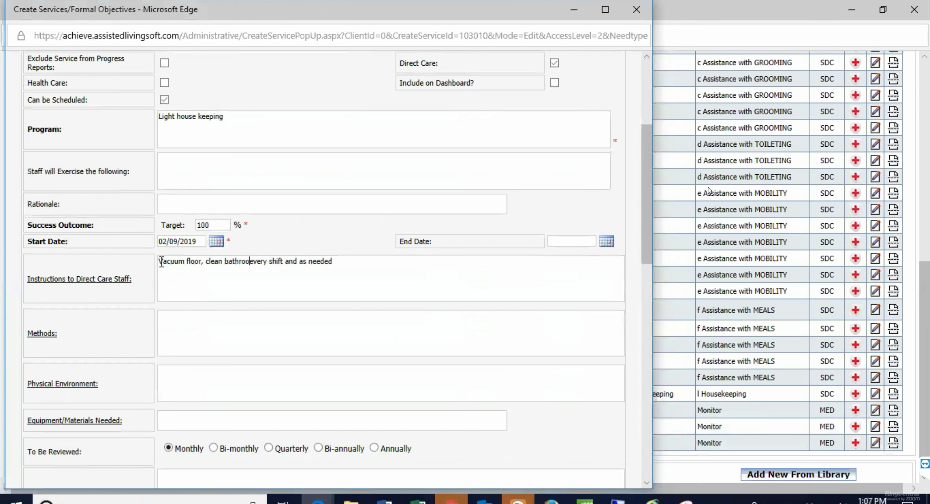
text(, )
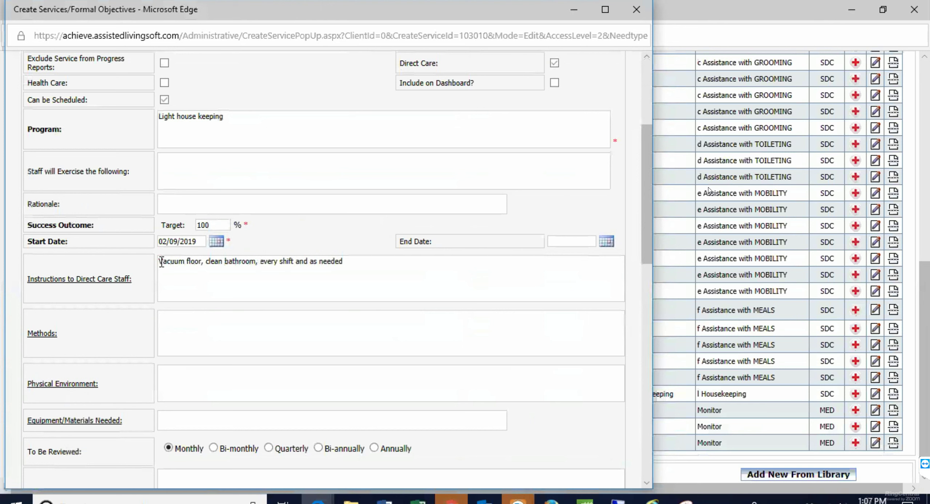
Add "dust, empty trash, pick up misc items" after "clean bathroom" in the light housekeeping service's instructions to direct care staff
text(dust, e)
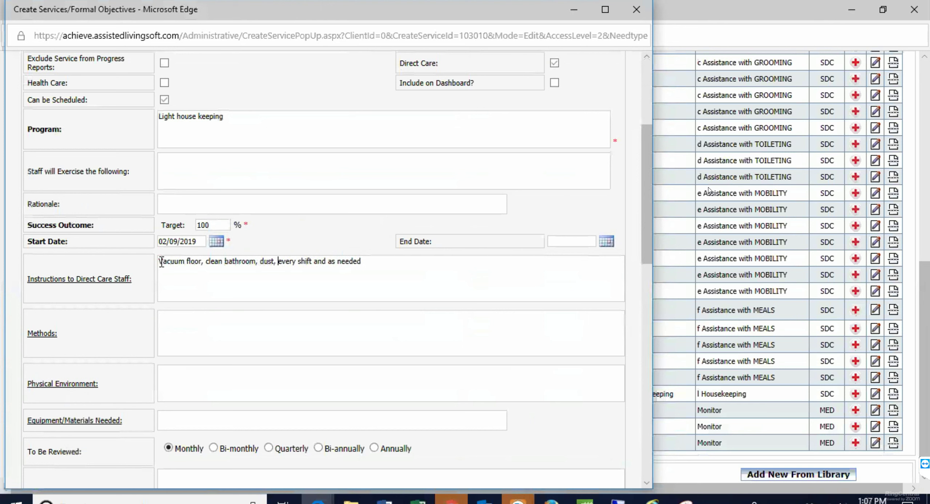
text(mpty )
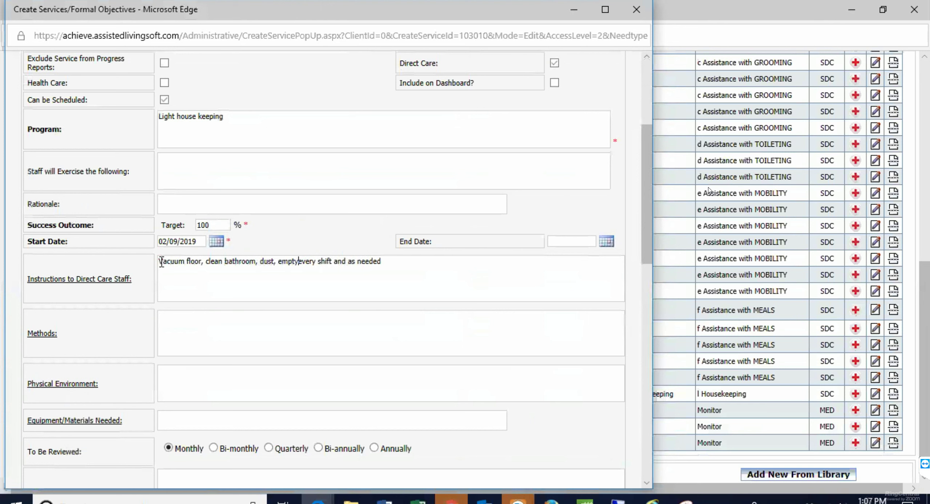
text(trash)
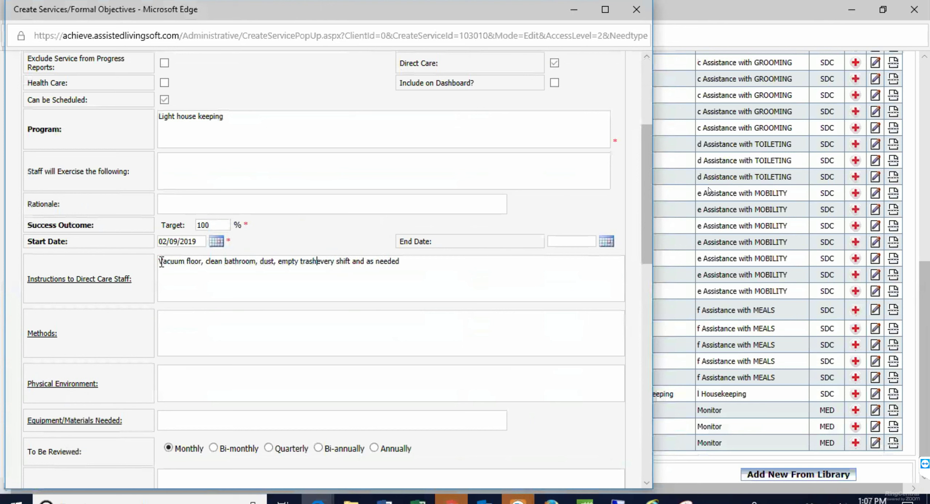
key(BackSpace)
text(,)
text(pick u)
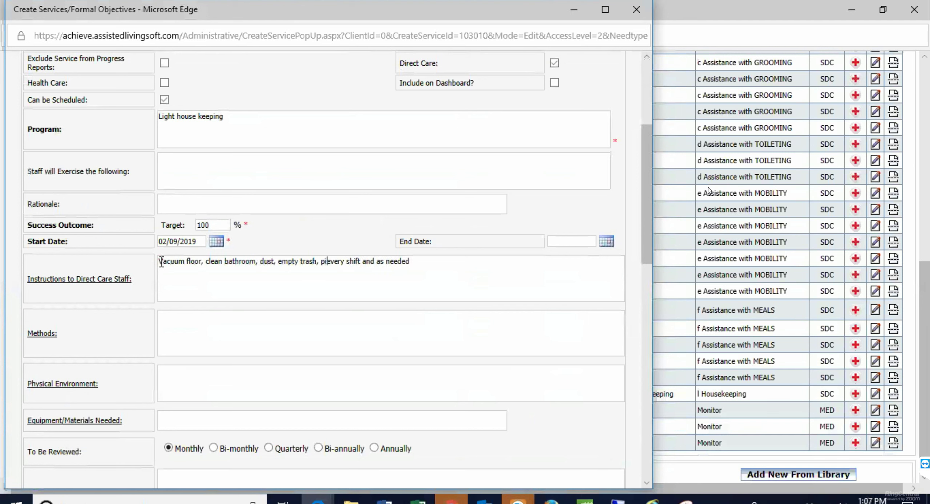
text(p misc)
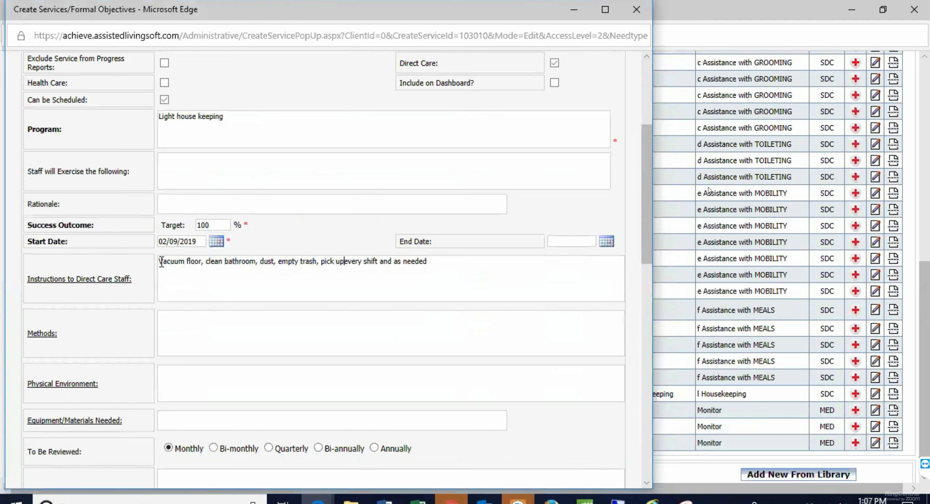
text( items)
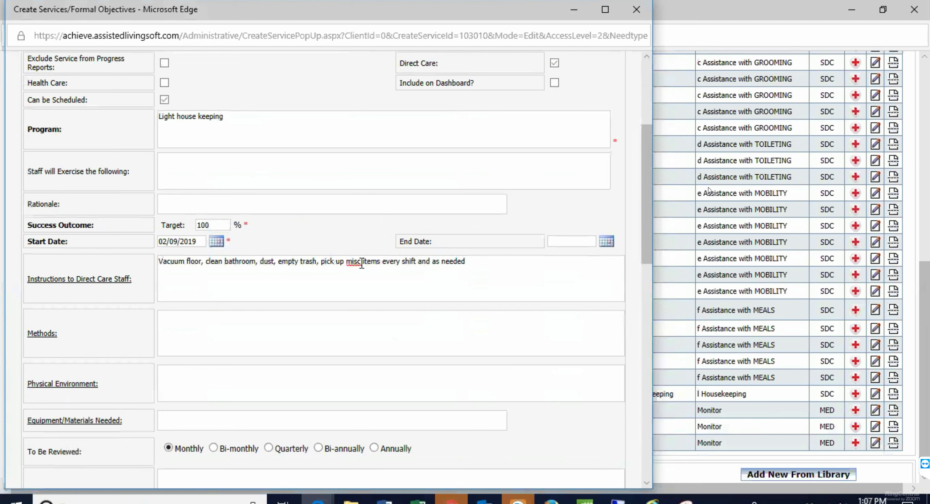
Add "clean kitchen, wash dishes" before "every shift" in the staff instructions, separating the items with commas
text(clean kitchen)
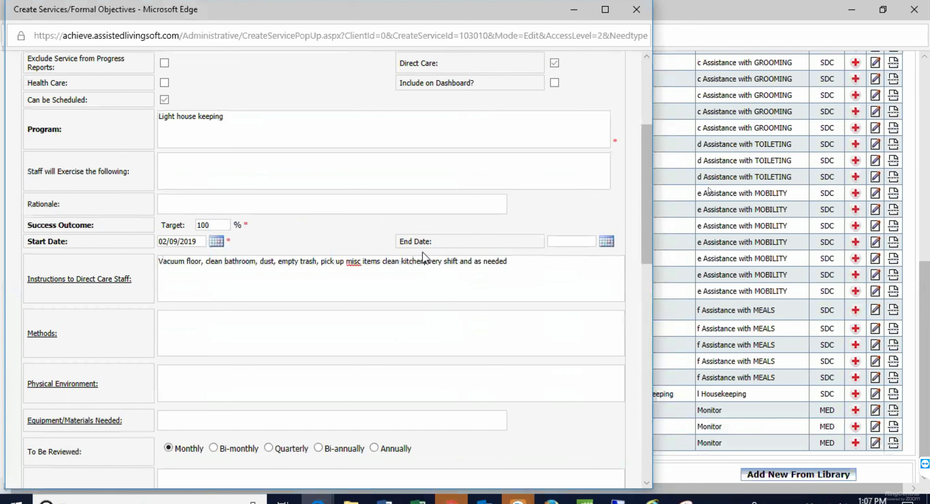
click(380, 261)
text(,)
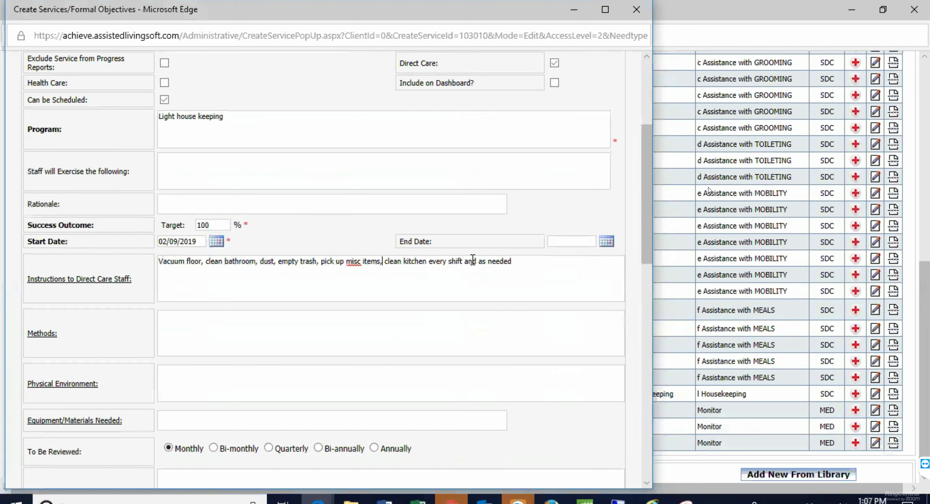
click(427, 262)
text(, wash dishes)
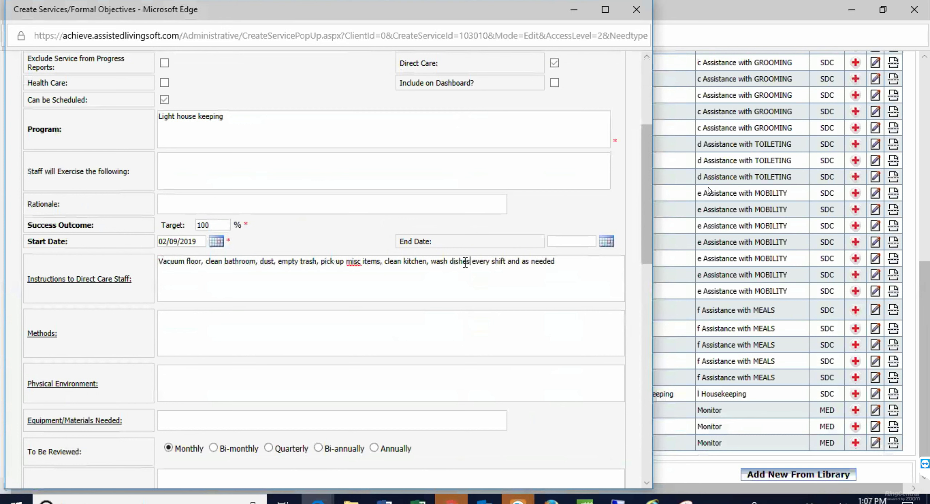
text(,)
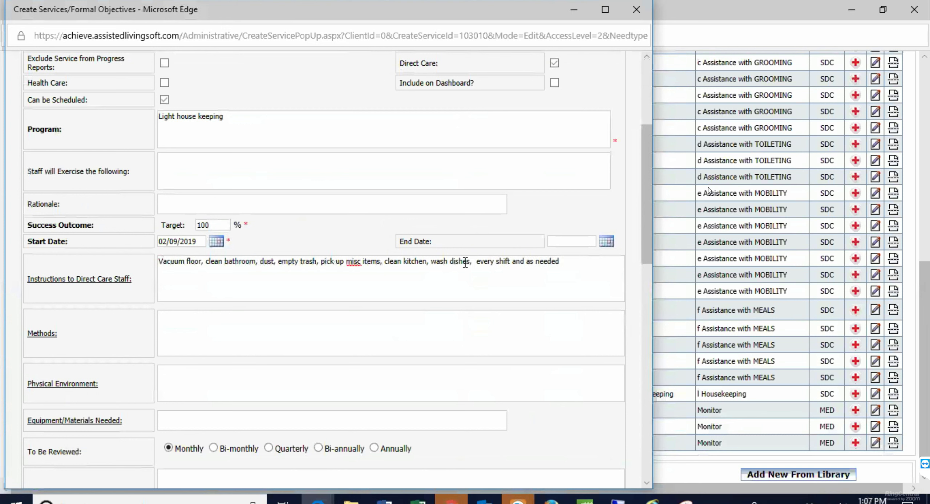
key(BackSpace)
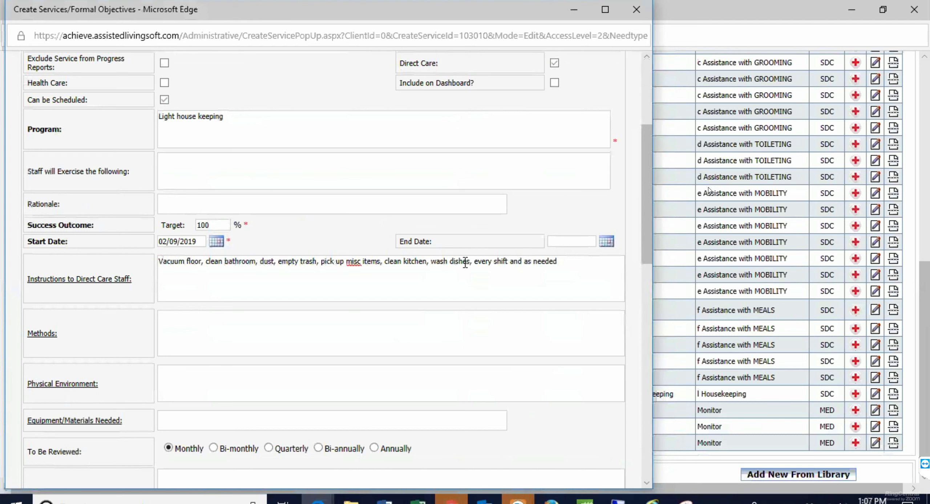
Replace "pick up misc items" with "tidy up" in the instructions to direct care staff
click(361, 261)
drag(380, 260, 322, 257)
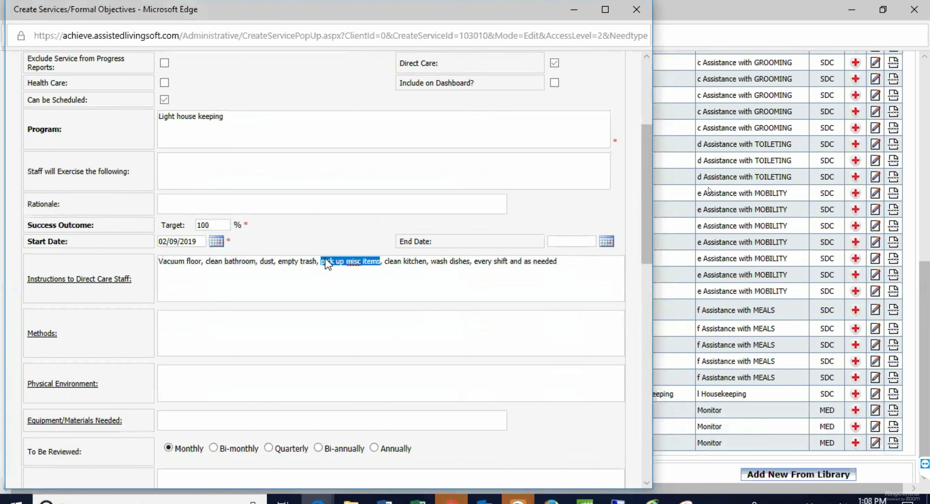
text(neaten)
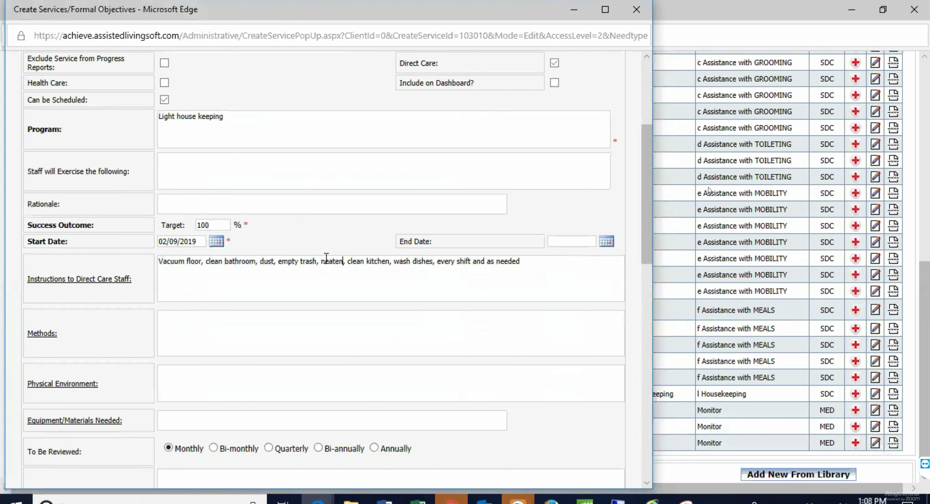
key(BackSpace)
key(BackSpace)
key(BackSpace)
key(BackSpace)
key(BackSpace)
key(BackSpace)
text(tidy up)
Revise the "Sweep, vacuum, dust, clean bathroom" task to "Provided light housekeeping services", save the revision and update the service
scroll(417, 266, down, 2)
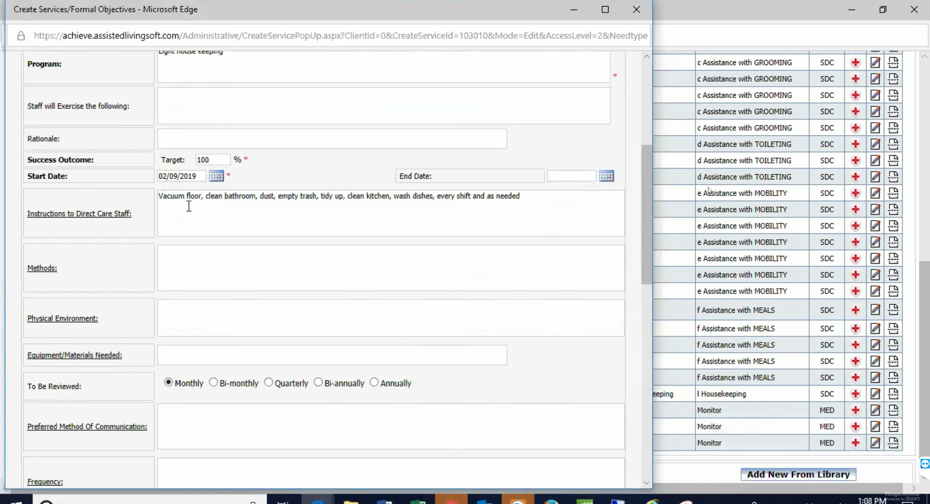
scroll(313, 206, down, 9)
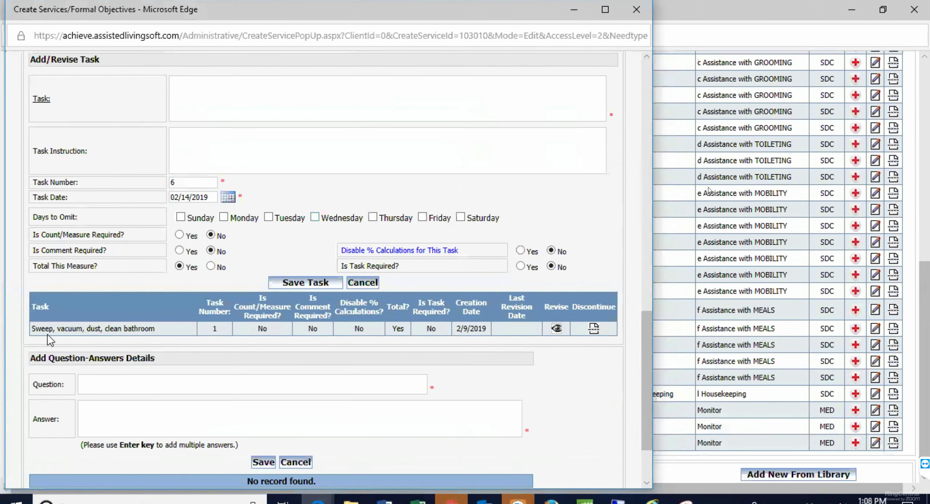
click(553, 329)
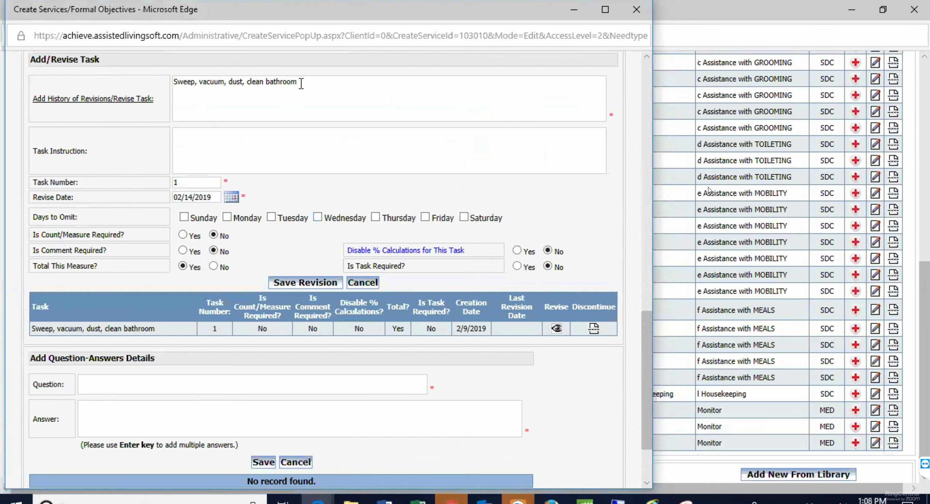
drag(298, 82, 172, 81)
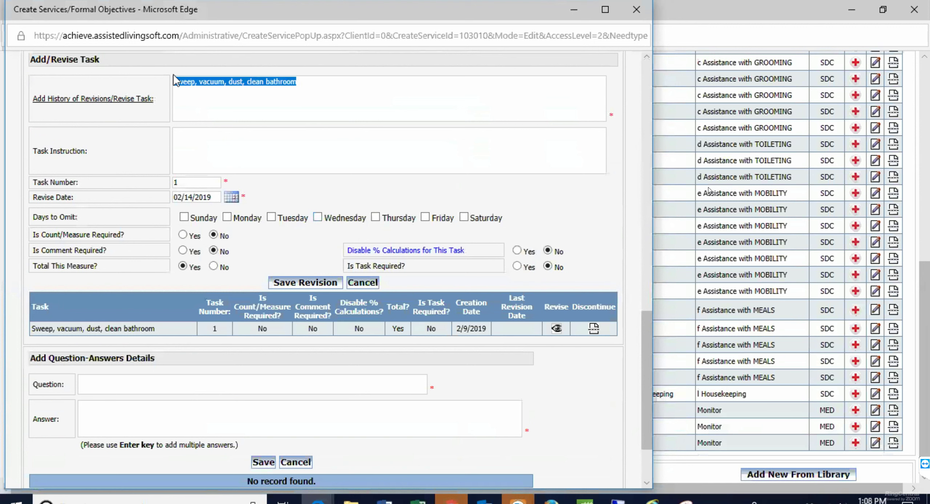
text(Addvided li)
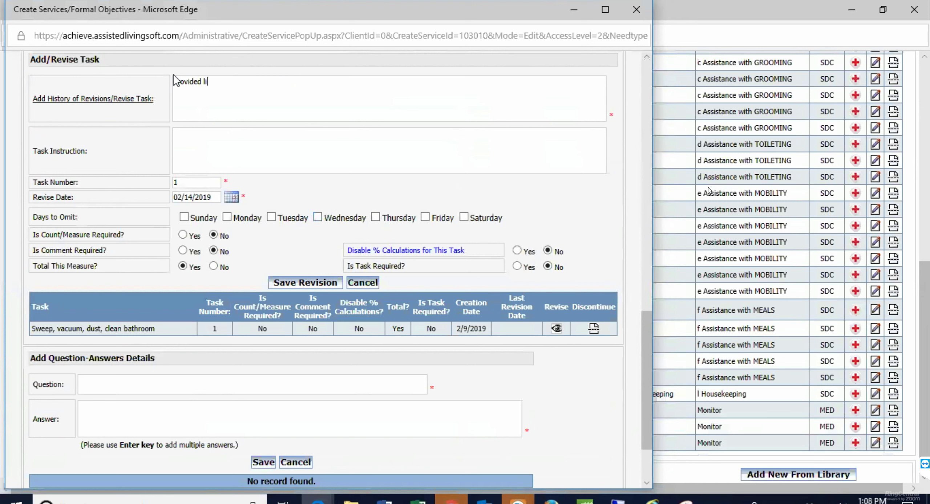
text(ght housekeeping services)
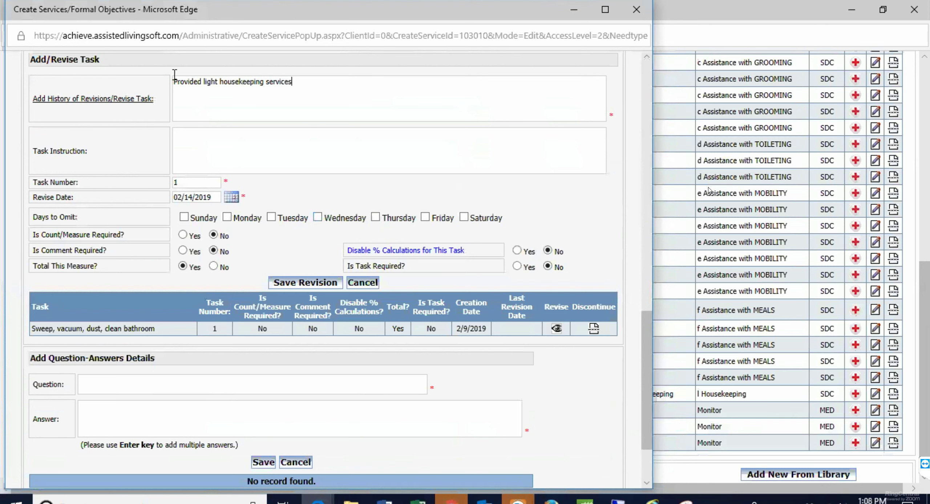
click(290, 283)
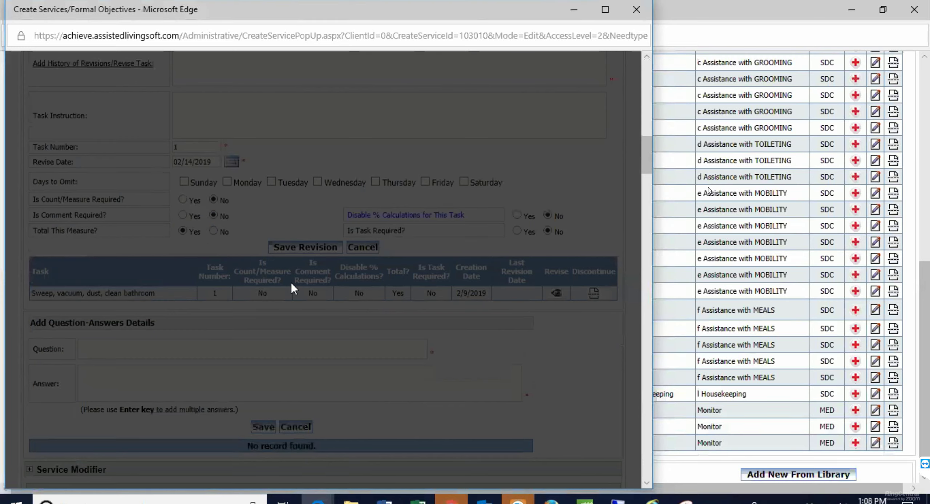
scroll(291, 282, down, 10)
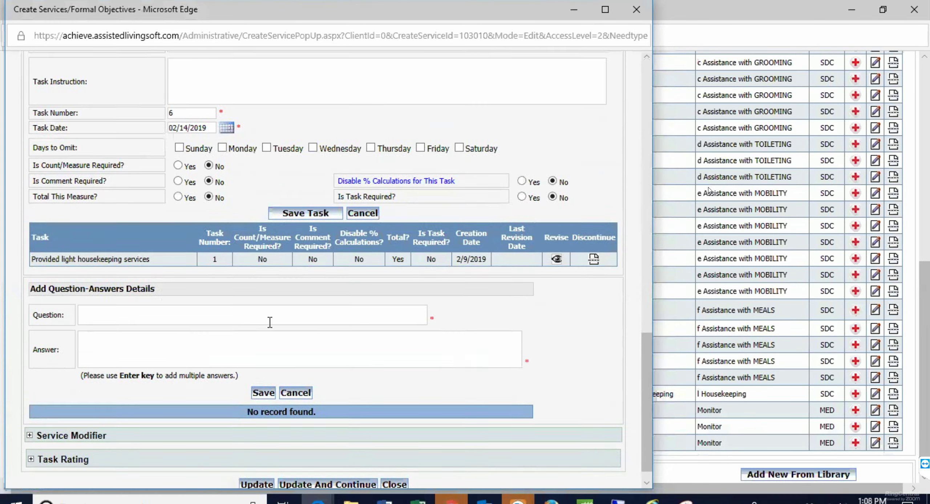
click(251, 465)
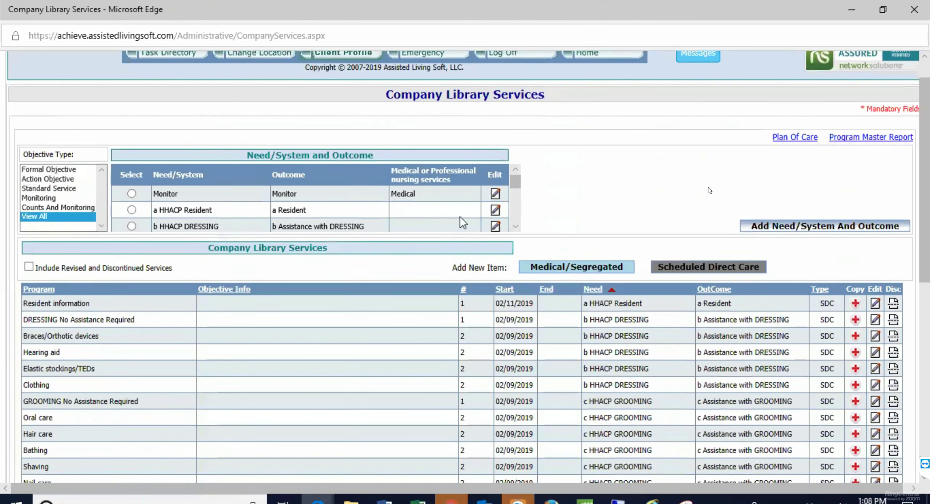
Copy the "Monitor Food and Beverage Intake" library service and set the copy's Need/System to g HHACP MEDICATIONS
click(517, 226)
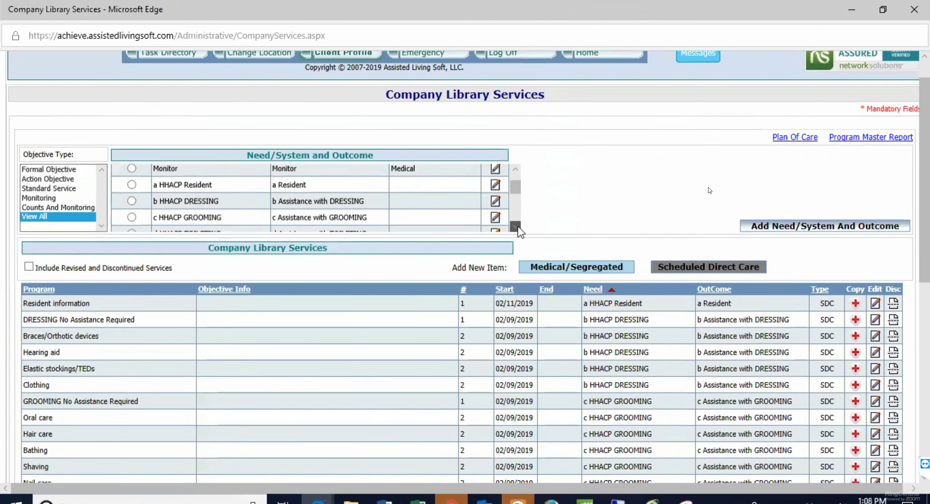
click(517, 226)
click(517, 226)
click(517, 226)
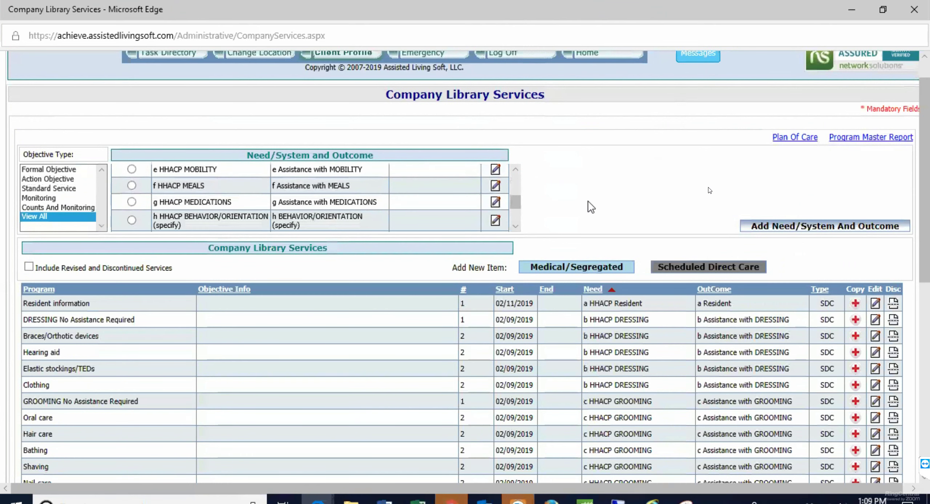
scroll(641, 245, down, 7)
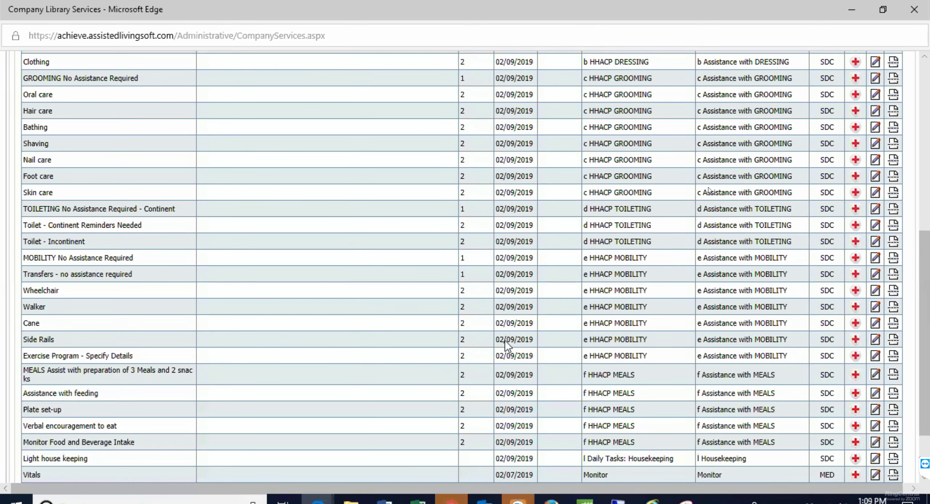
scroll(505, 339, down, 3)
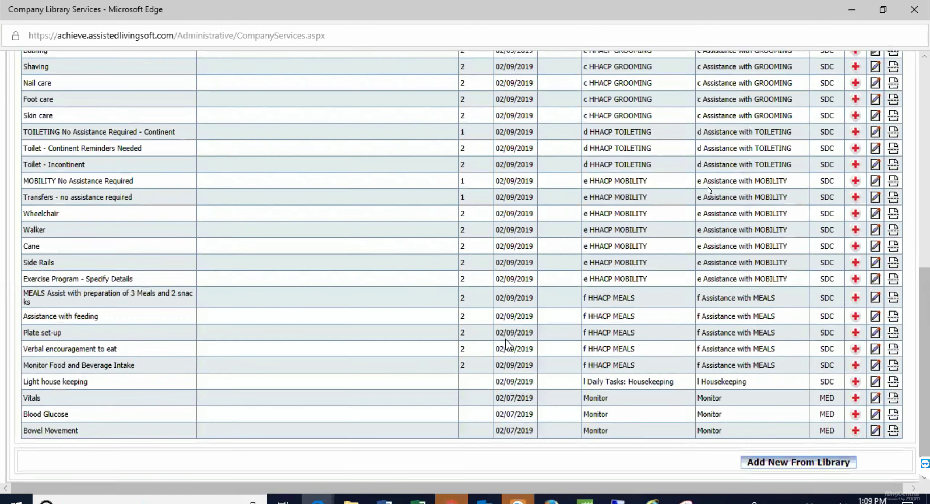
click(855, 366)
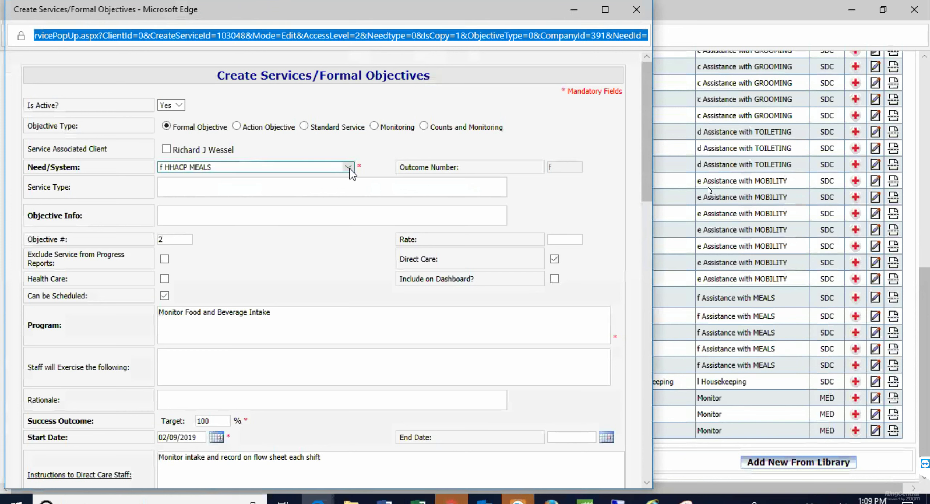
click(349, 167)
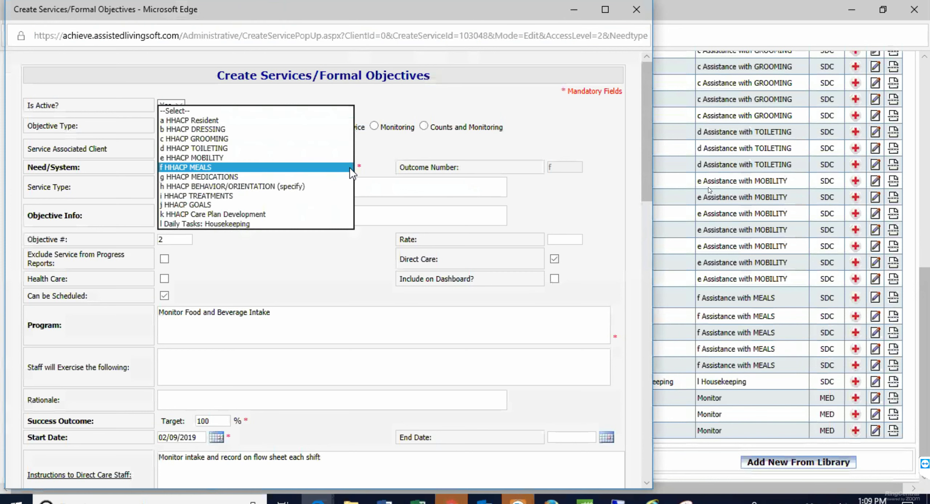
click(219, 176)
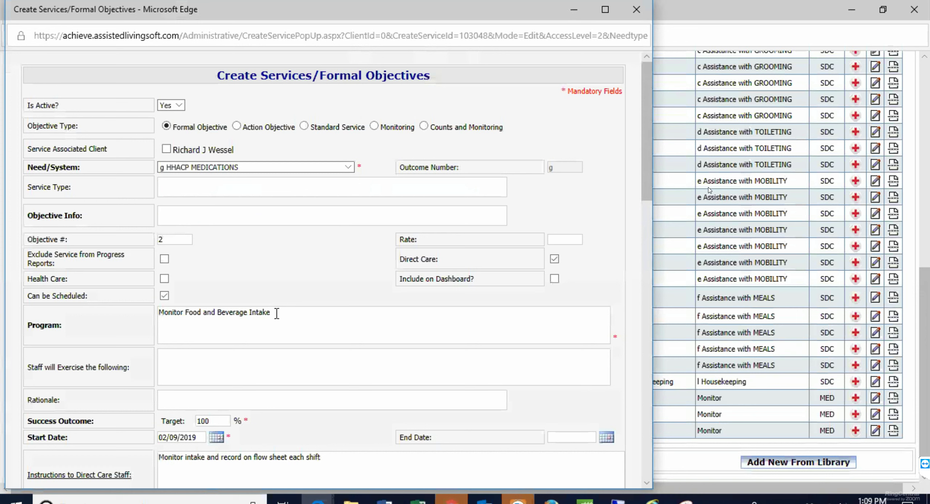
Replace the copied service's program name with "Medication Administration and Monitoring"
drag(276, 313, 155, 317)
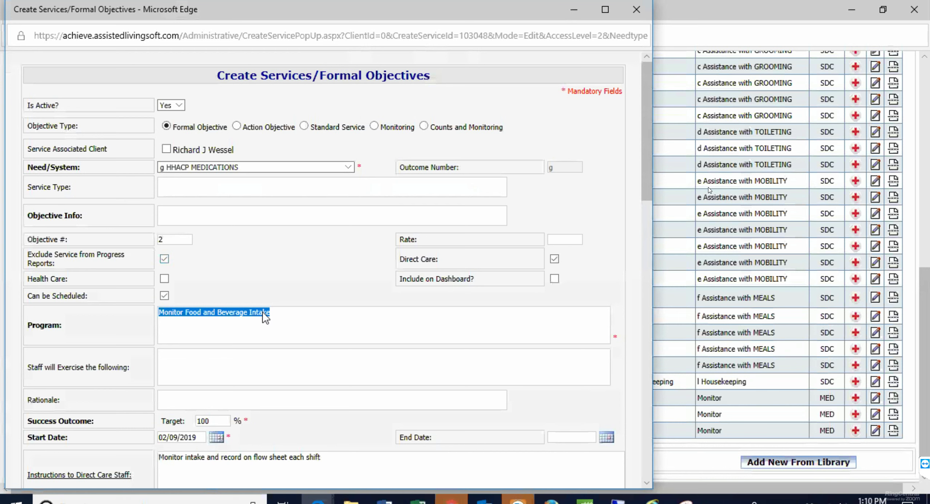
drag(280, 315, 114, 306)
text(Provided)
key(BackSpace)
key(BackSpace)
key(BackSpace)
key(BackSpace)
key(BackSpace)
key(BackSpace)
key(BackSpace)
key(BackSpace)
text(Medication)
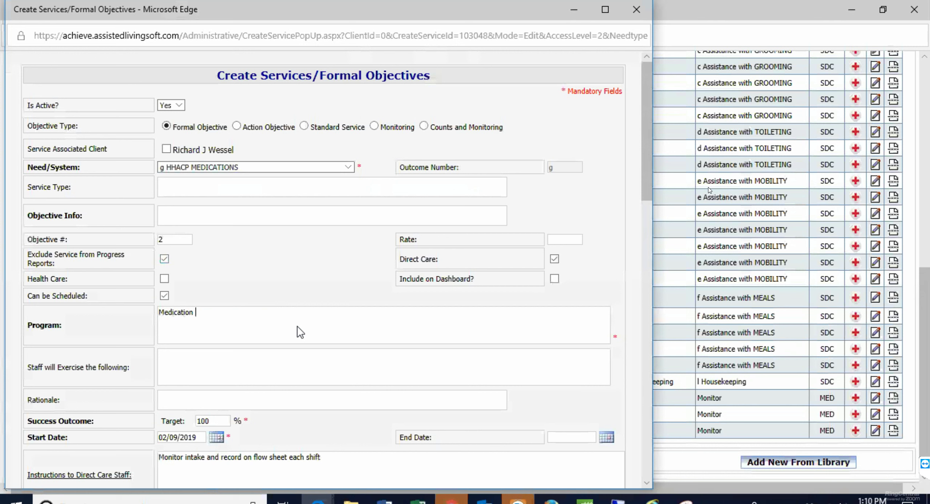
text( Administration and Monitoring)
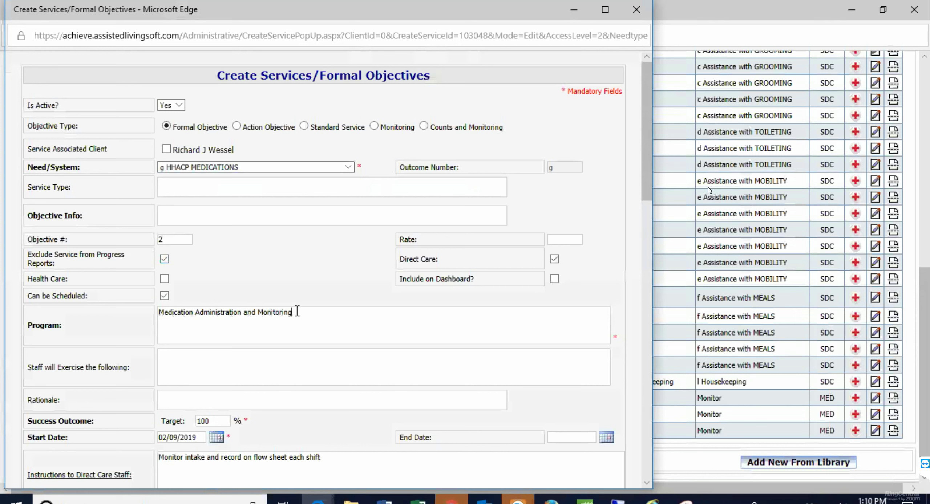
Clear the service's exclusion from progress reports and shorten the program name to "Medication Administration"
drag(298, 311, 138, 303)
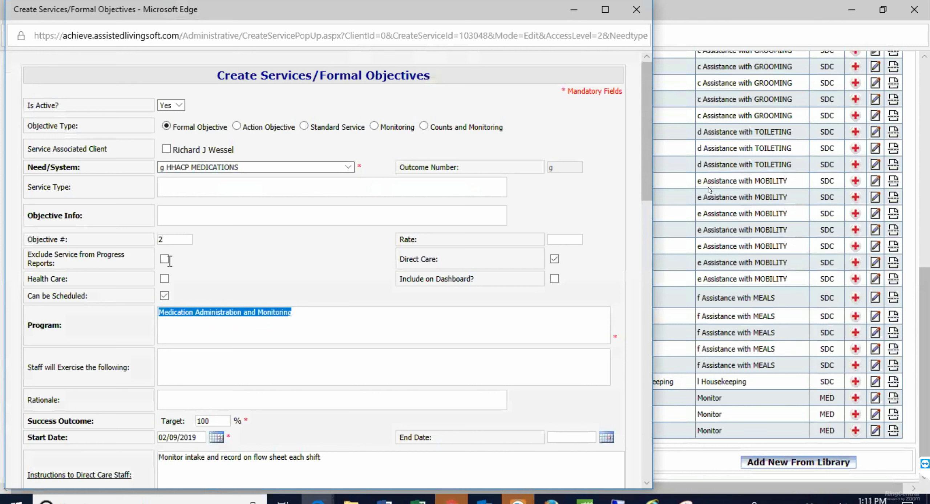
click(200, 325)
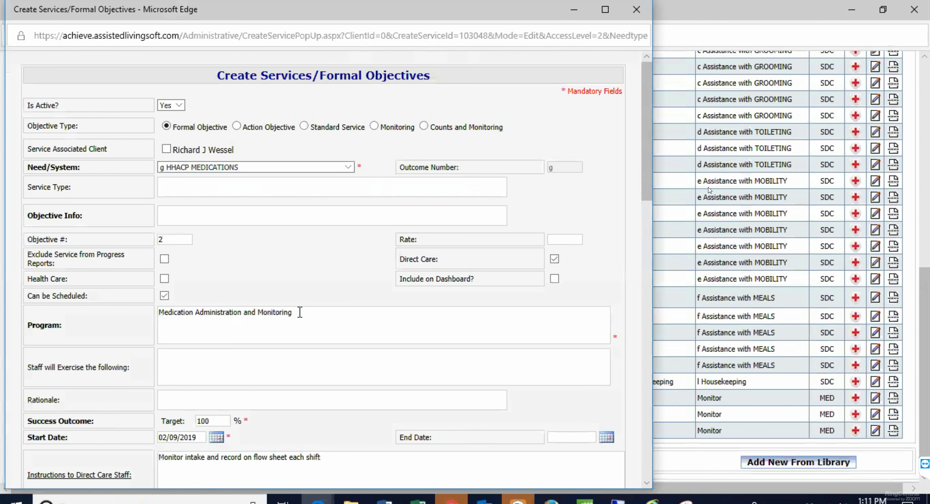
drag(292, 312, 246, 317)
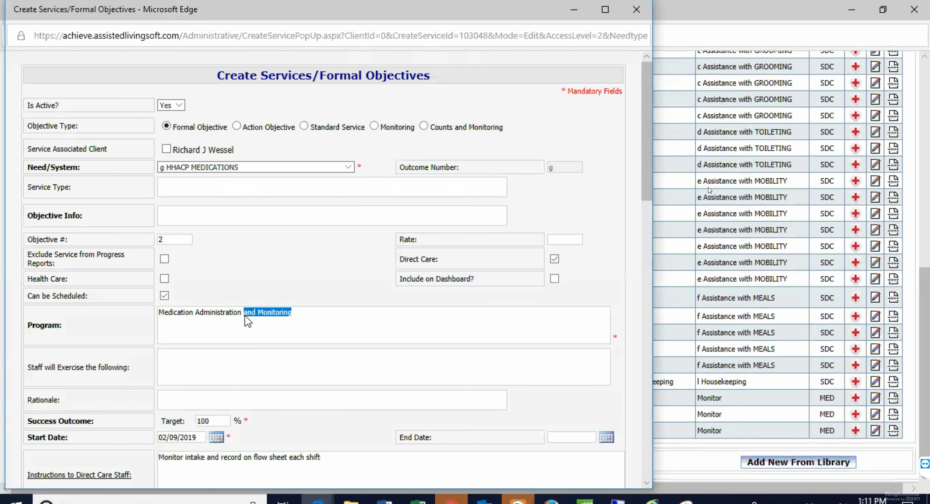
key(BackSpace)
Replace the instructions to direct care staff with "Administer and Chart on all scheduled and PRN Medications and Medical Services"
scroll(171, 264, down, 5)
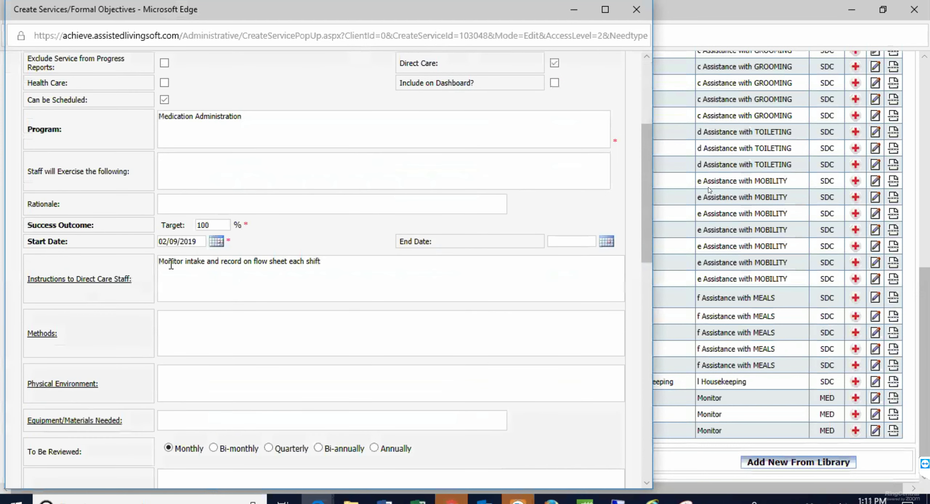
triple_click(193, 265)
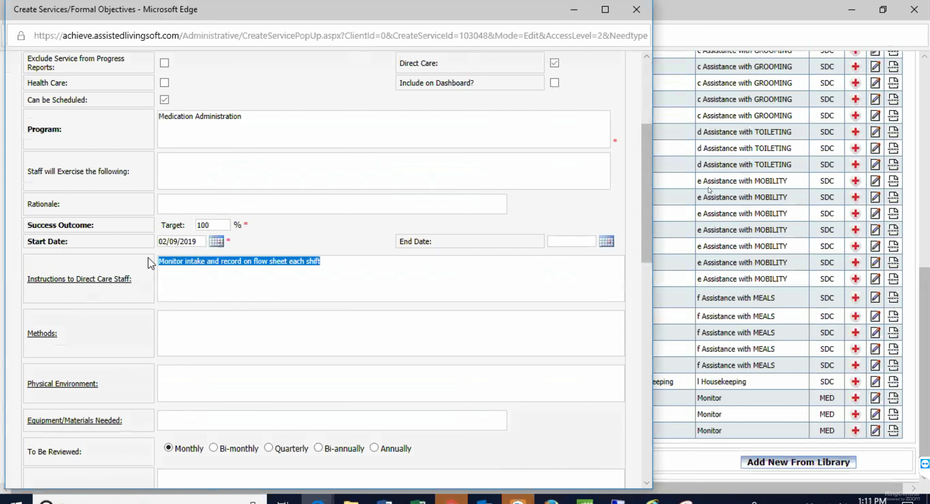
text(Admin)
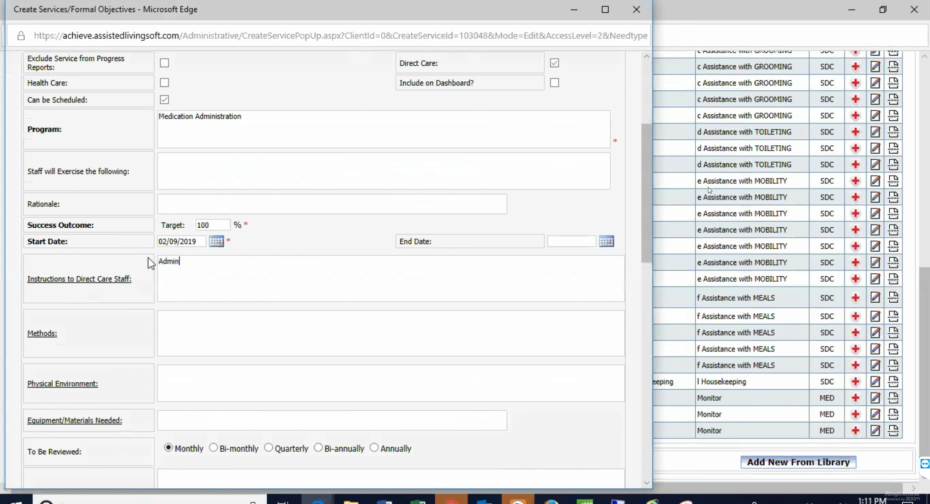
text(ister and Chart on all )
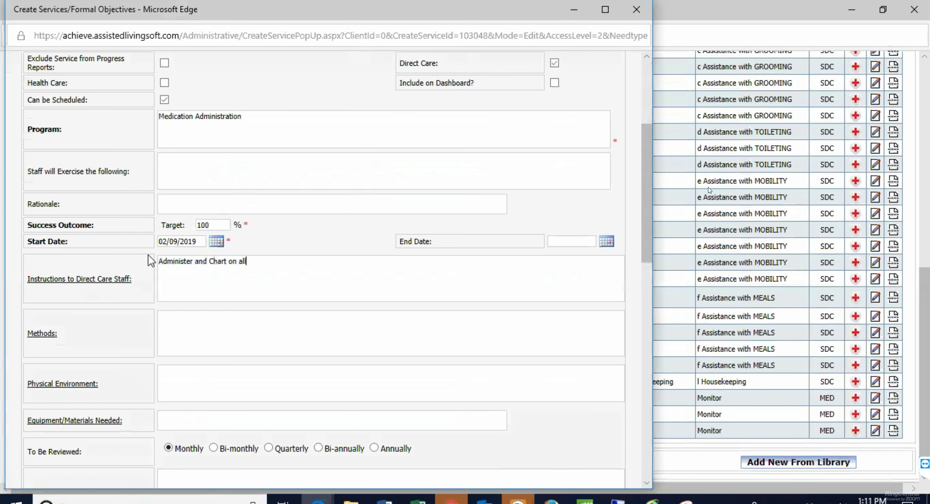
text(scheduled and PRN MEdica)
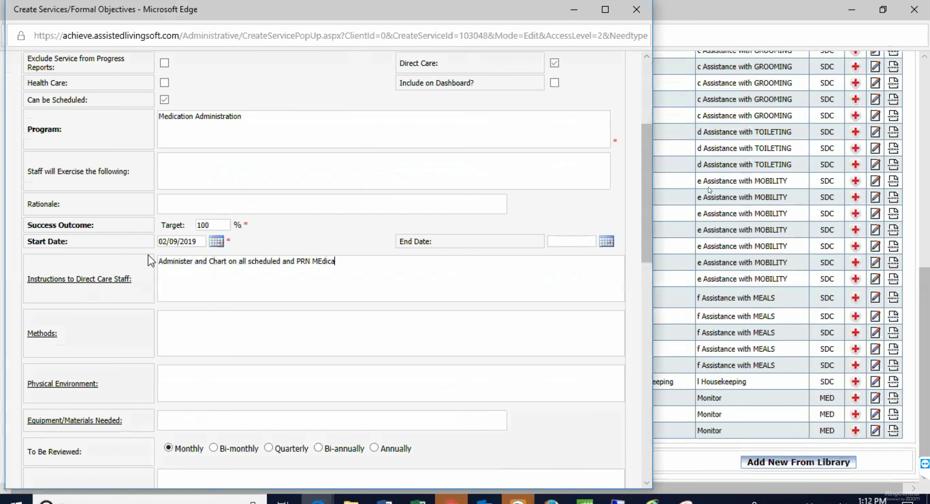
text(tions and Medical Services)
click(322, 261)
key(BackSpace)
text(e)
Open the "Assistance Provided / Instructions" task for revision and copy the full text of the instructions to direct care staff
scroll(311, 286, down, 3)
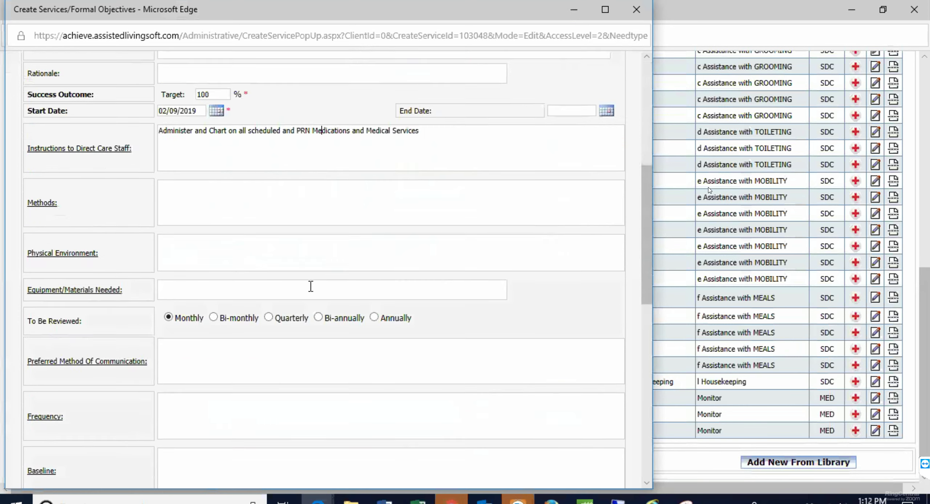
scroll(291, 294, down, 10)
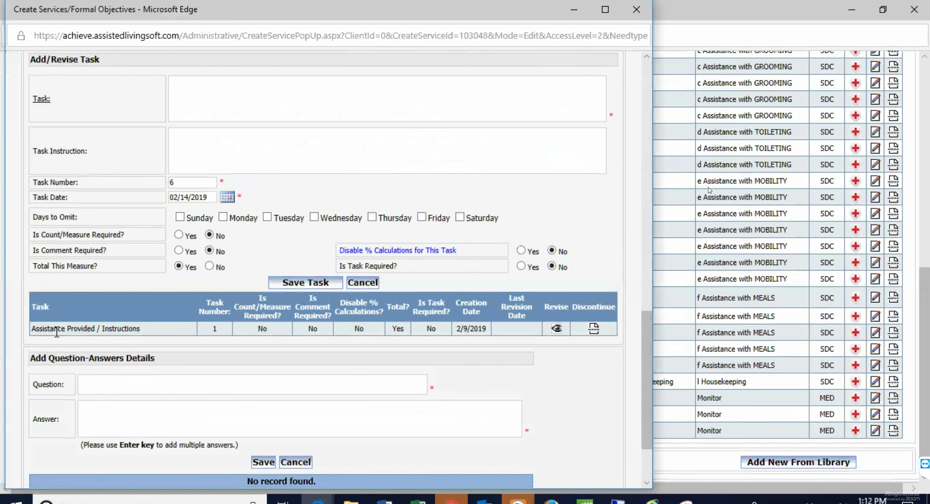
scroll(281, 294, down, 3)
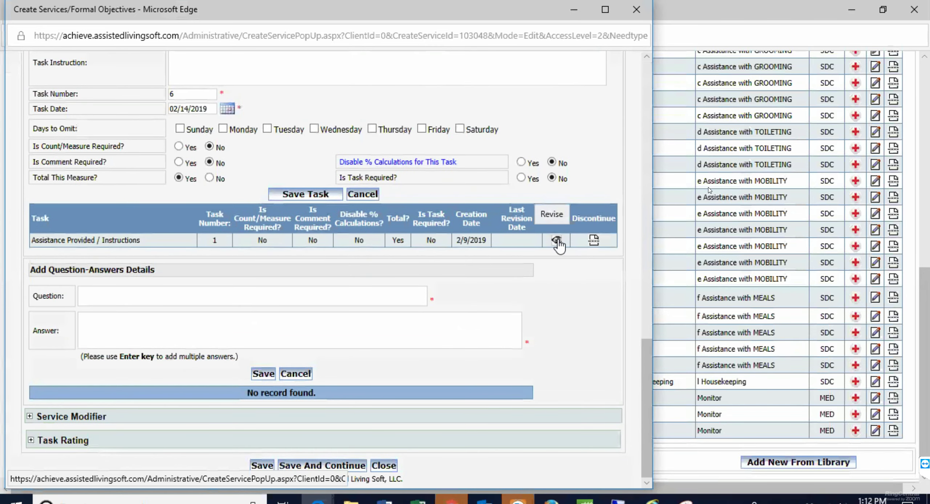
scroll(250, 189, up, 10)
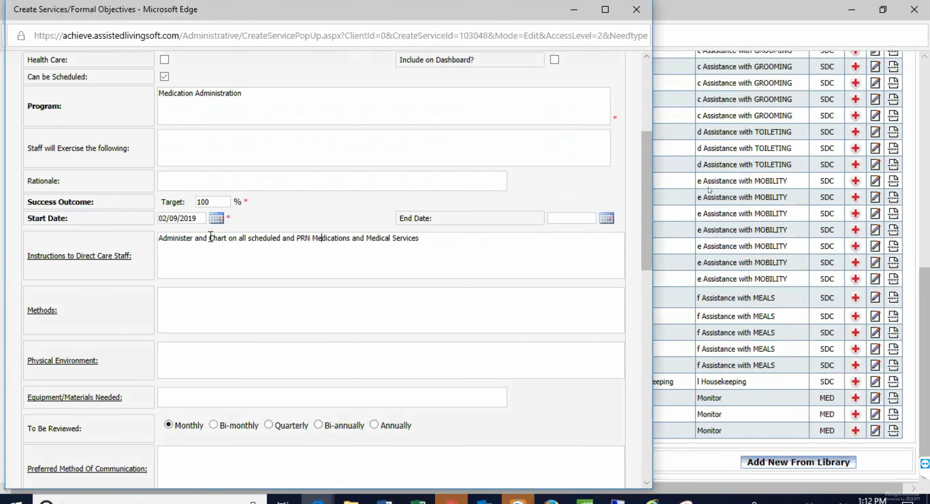
drag(159, 238, 425, 256)
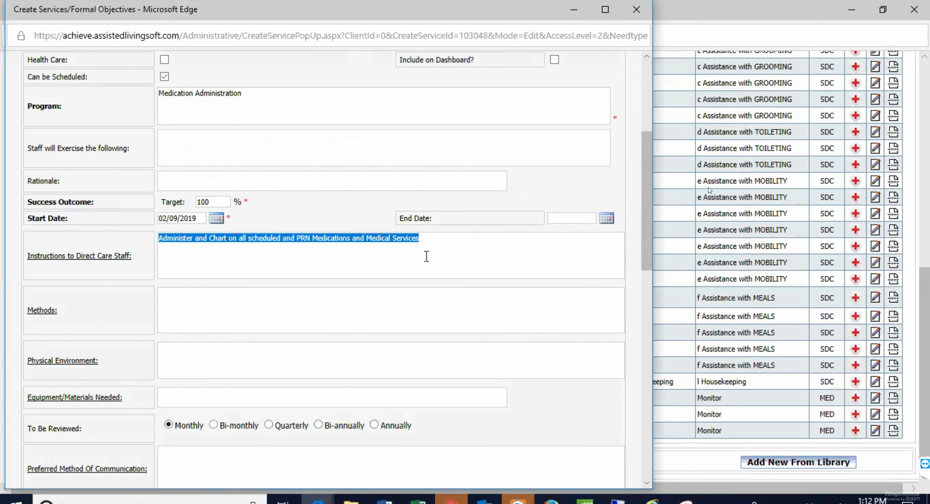
right_click(380, 238)
click(402, 325)
Replace the task text with the copied "Administer and Chart on all scheduled and PRN Medications and Medical Services", save the revision and save the service
scroll(334, 284, down, 15)
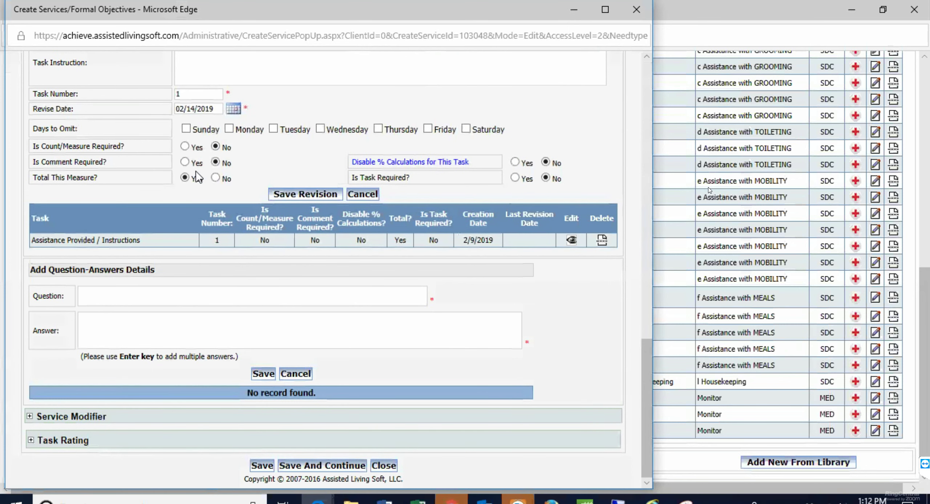
scroll(208, 170, up, 3)
triple_click(205, 121)
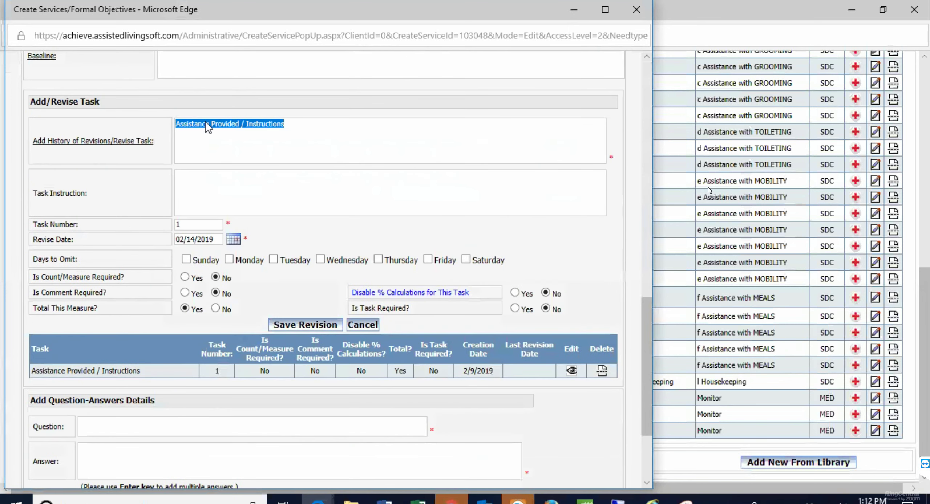
right_click(217, 121)
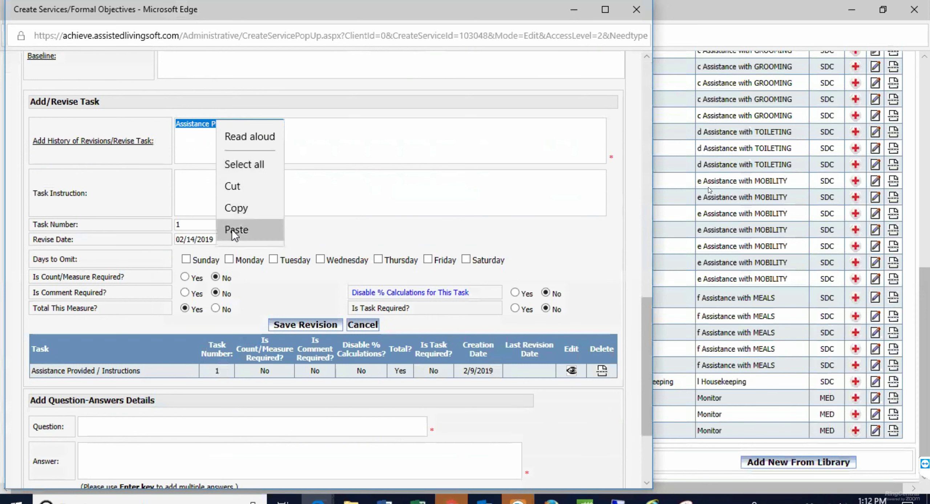
click(232, 229)
key(ctrl+v)
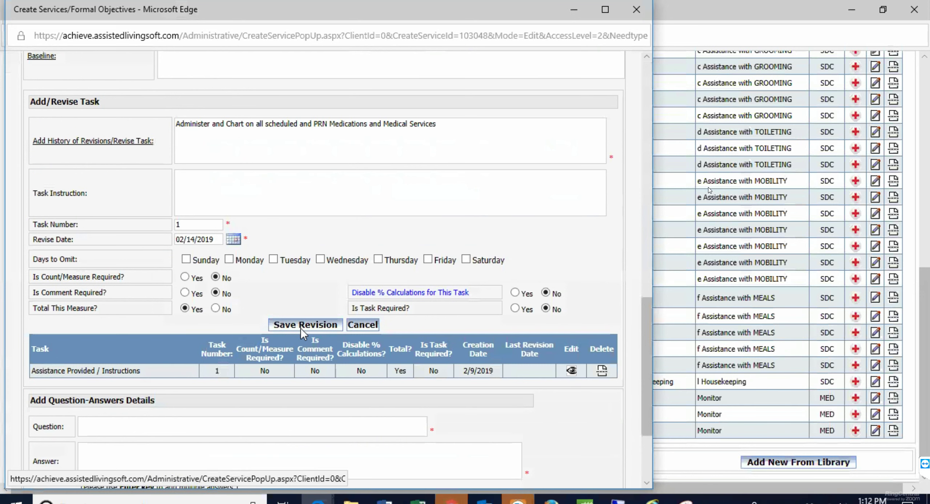
click(297, 327)
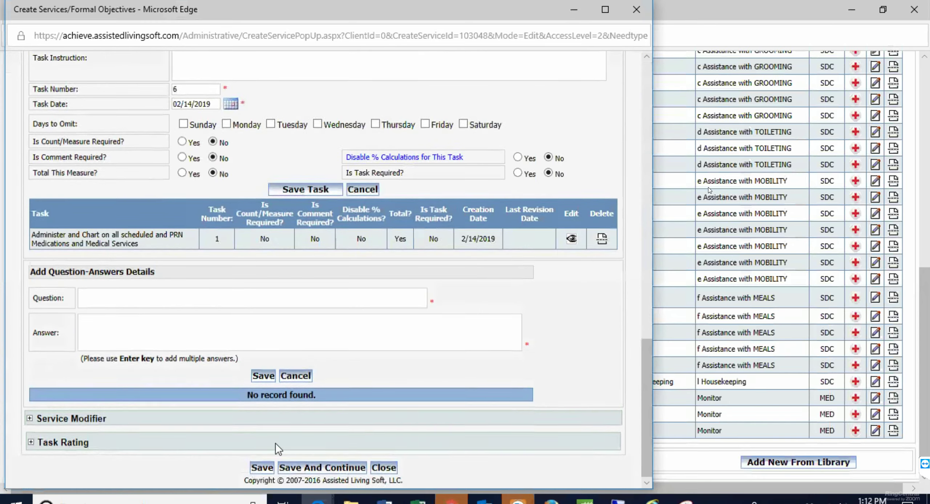
click(263, 464)
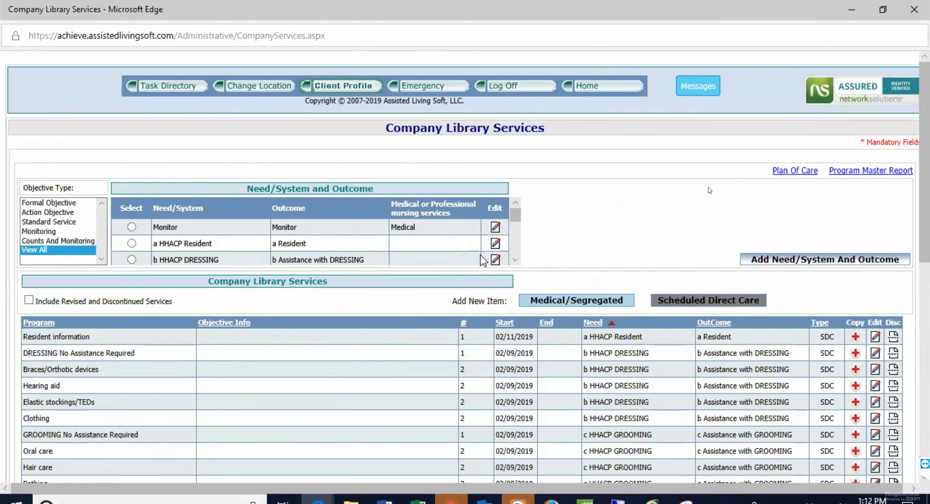
Review the company library's Need/System and Outcome entries, from the HHACP needs through Daily Tasks: Housekeeping
click(516, 258)
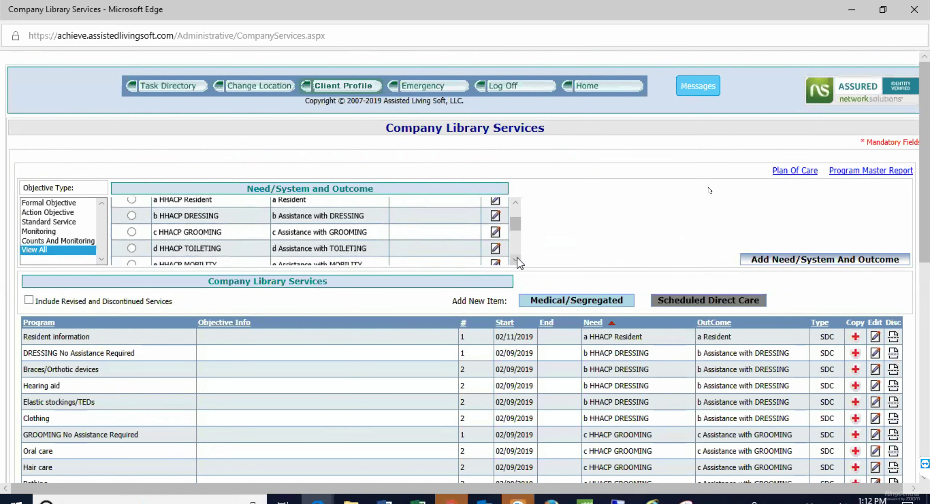
click(516, 259)
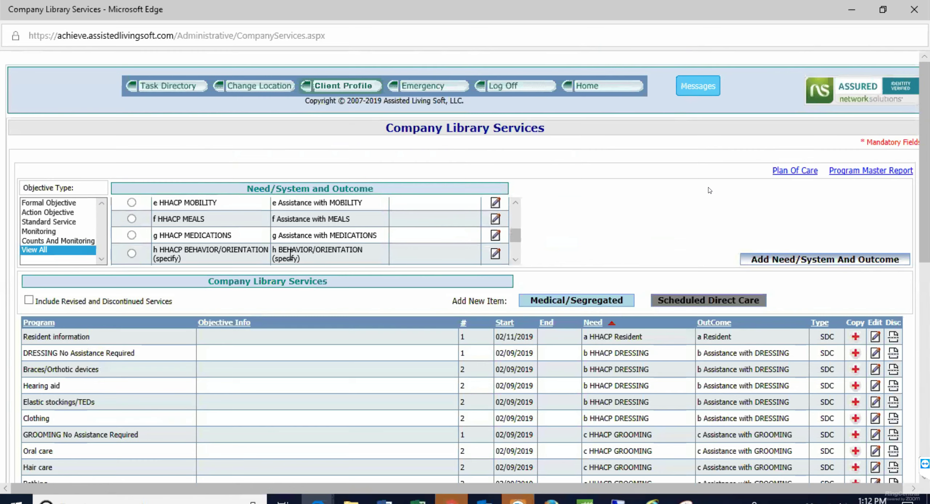
scroll(291, 253, down, 5)
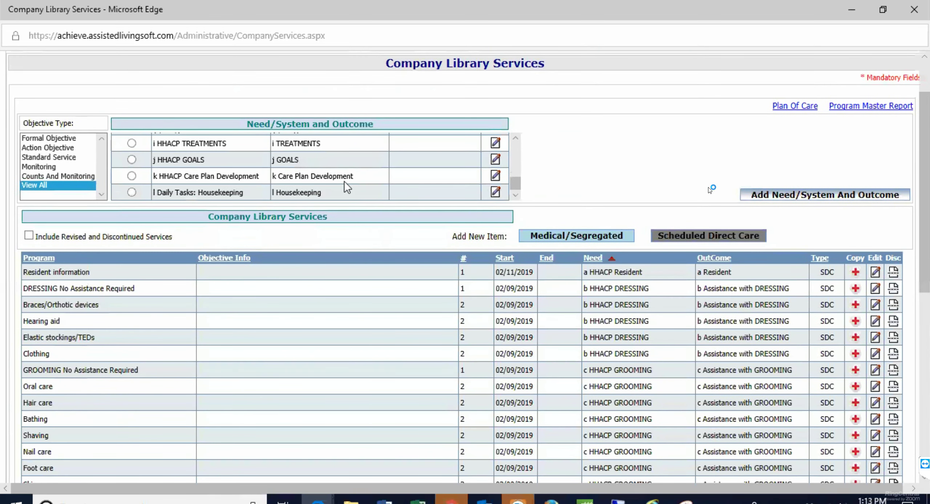
scroll(344, 181, up, 1)
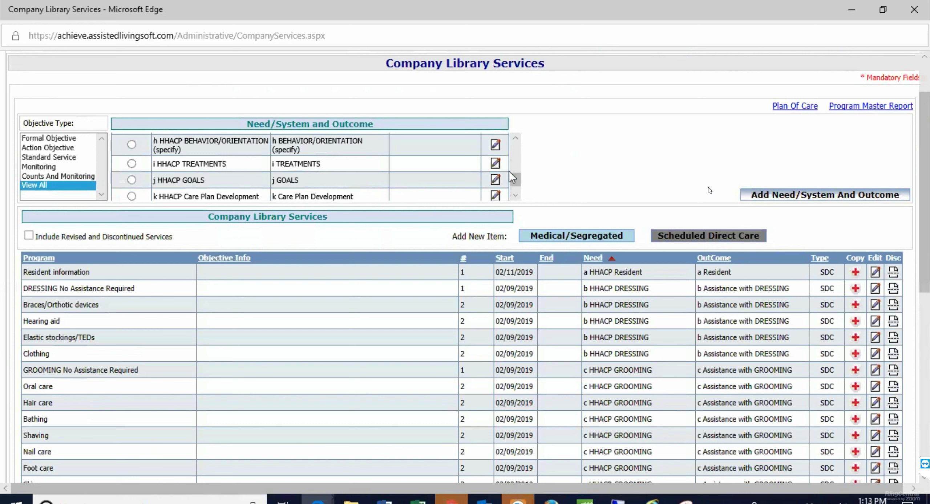
drag(516, 180, 335, 174)
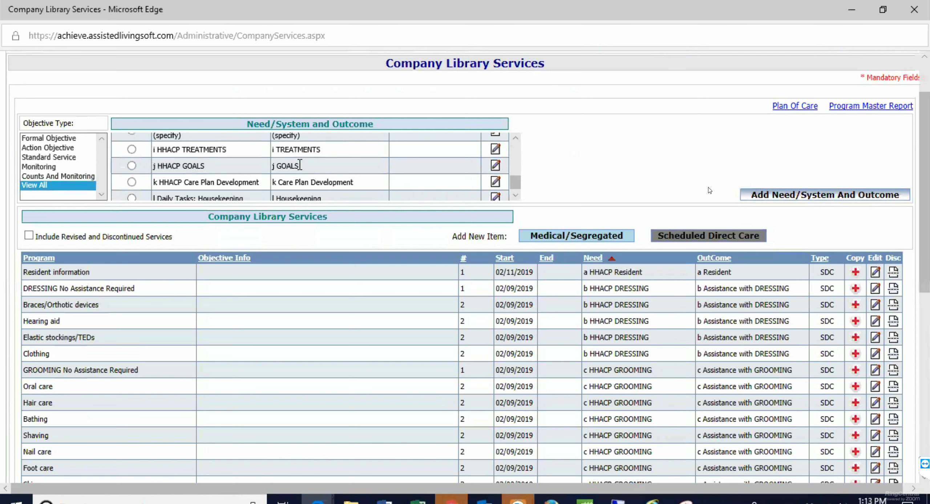
scroll(299, 165, down, 1)
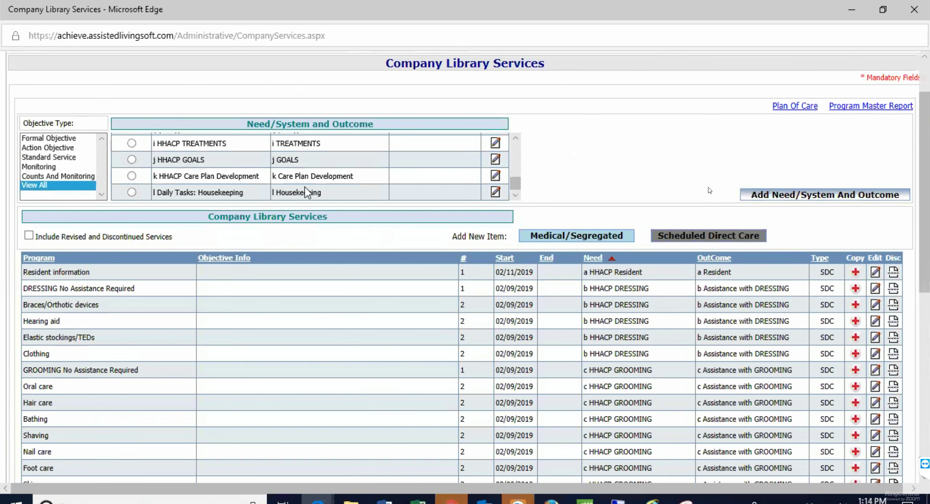
Review the full list of company library services with their needs and outcomes, including the medication administration and housekeeping services
scroll(299, 181, down, 2)
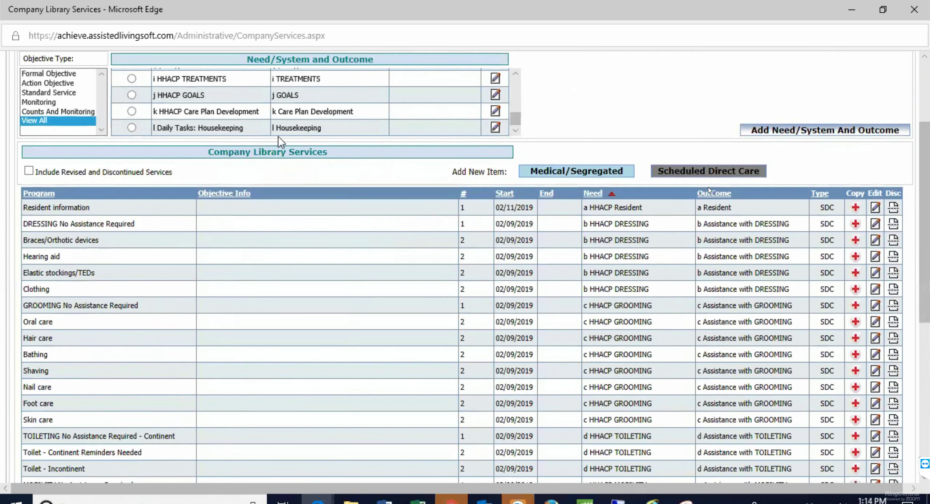
scroll(76, 319, down, 4)
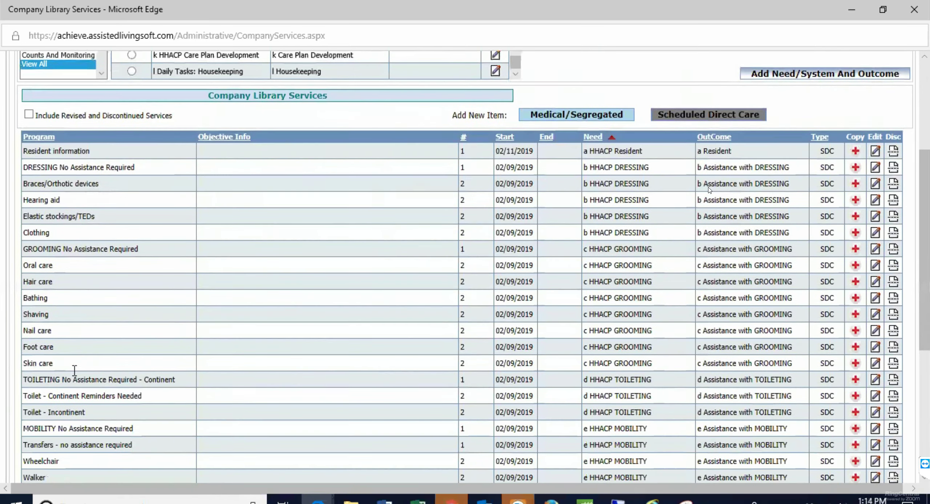
scroll(82, 436, up, 4)
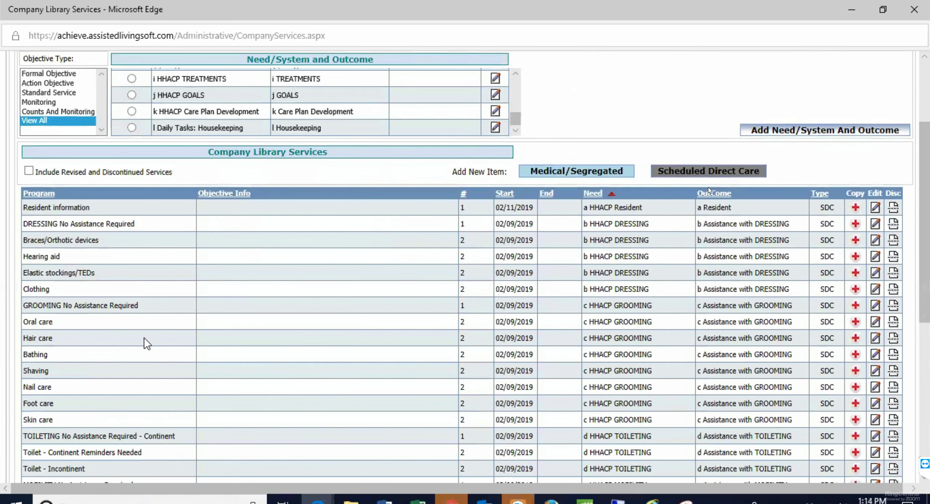
scroll(54, 191, down, 8)
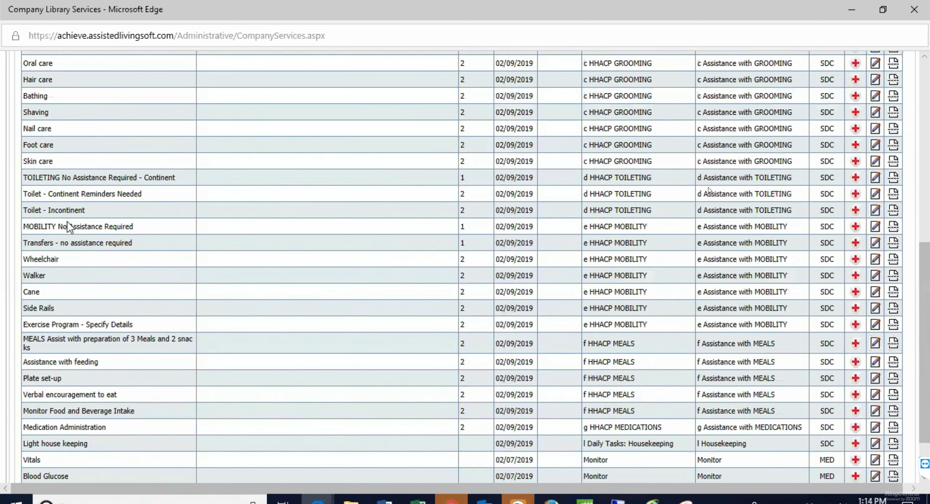
scroll(87, 442, down, 2)
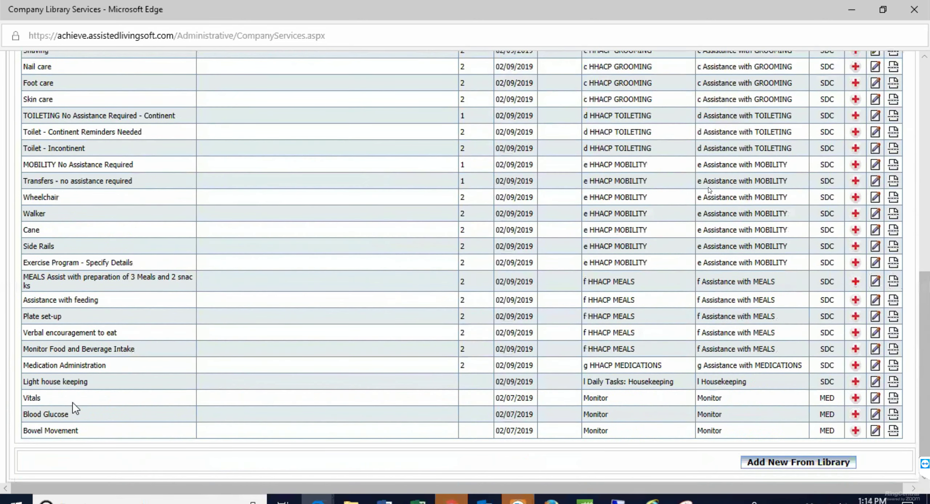
scroll(73, 403, up, 4)
scroll(74, 403, up, 8)
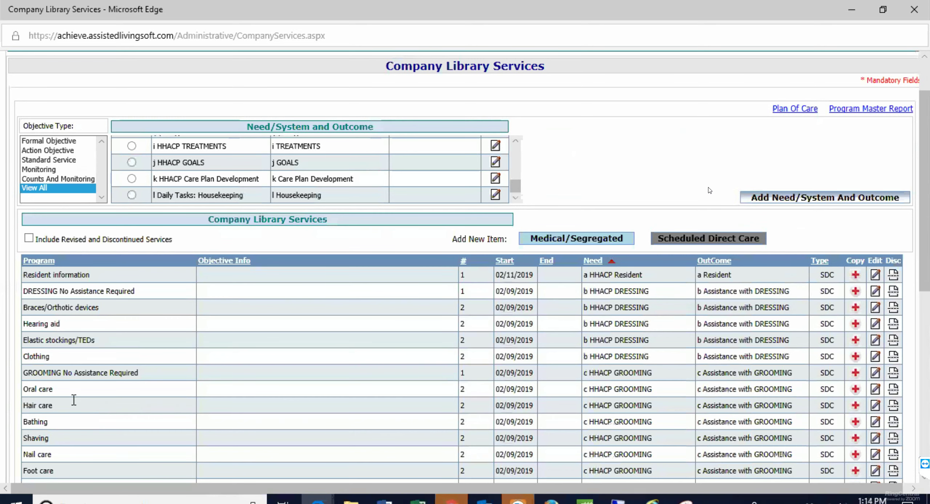
scroll(74, 400, down, 6)
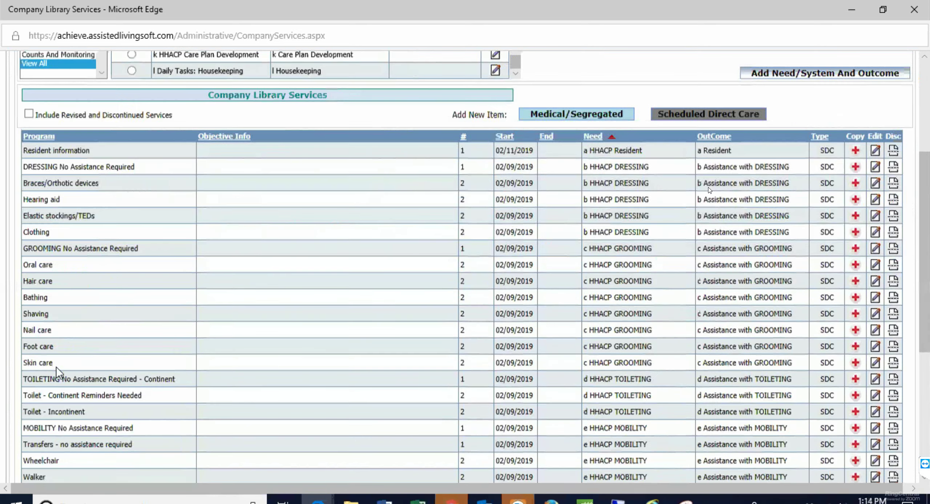
scroll(67, 459, down, 2)
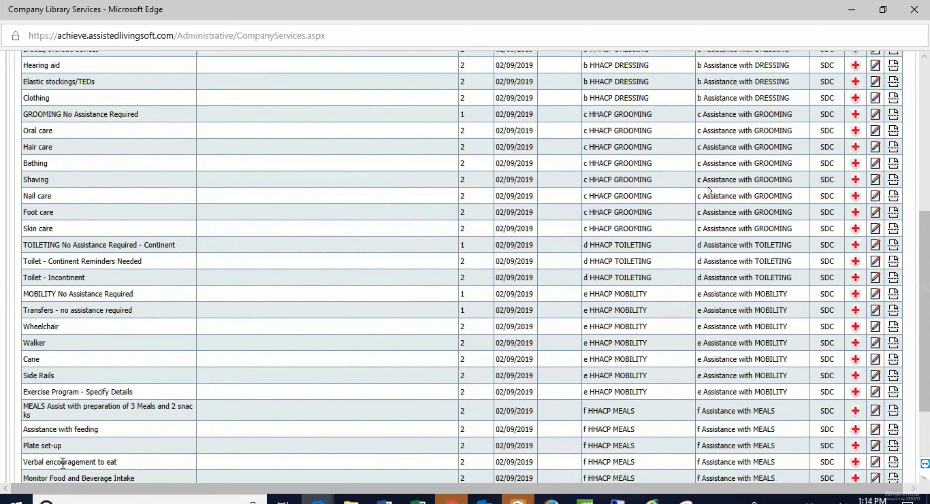
scroll(63, 455, down, 4)
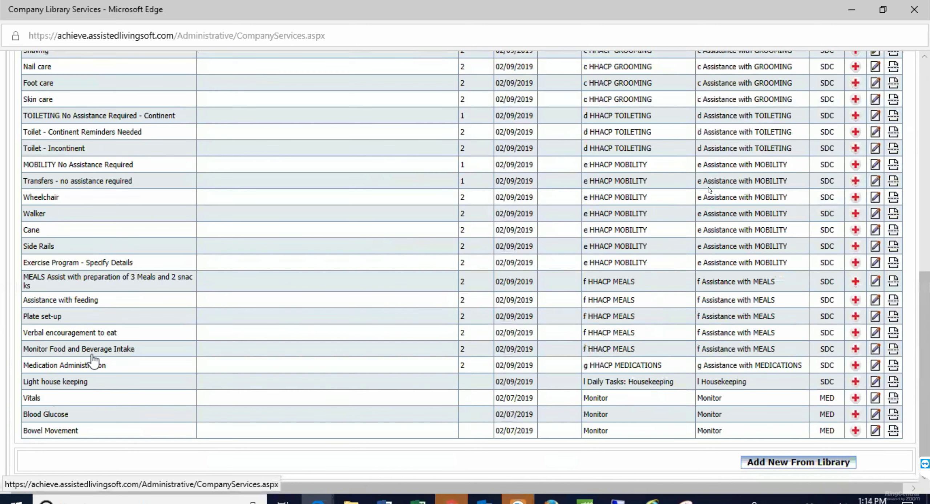
scroll(94, 361, up, 10)
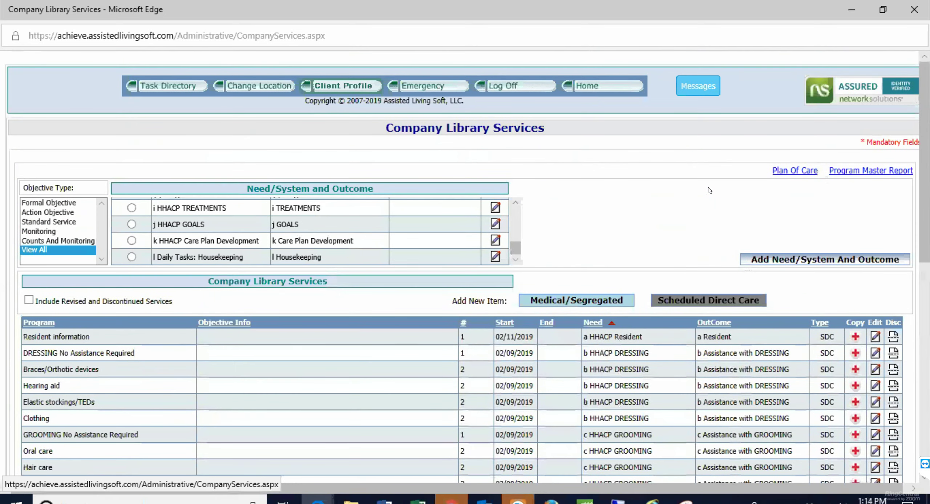
Copy the "Light house keeping" service in the company library and name the copy's program "Laundry"
scroll(104, 362, down, 8)
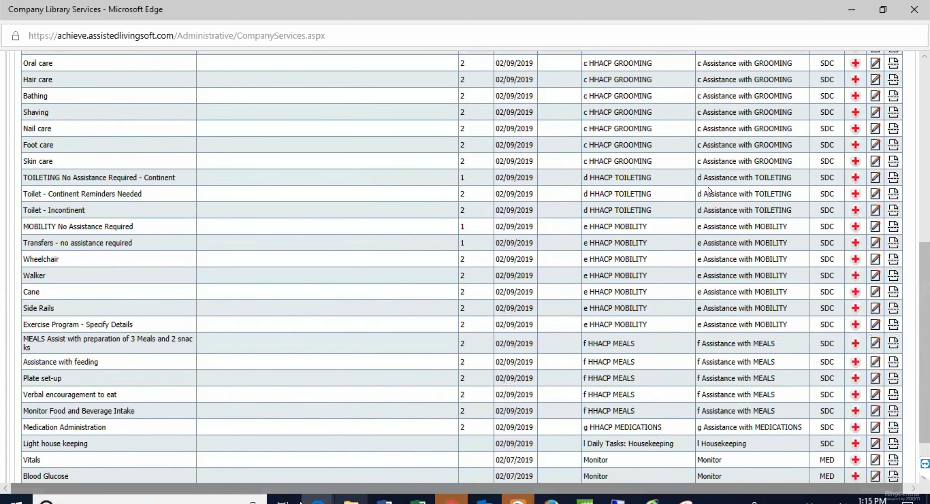
scroll(708, 191, up, 1)
mouse_move(318, 500)
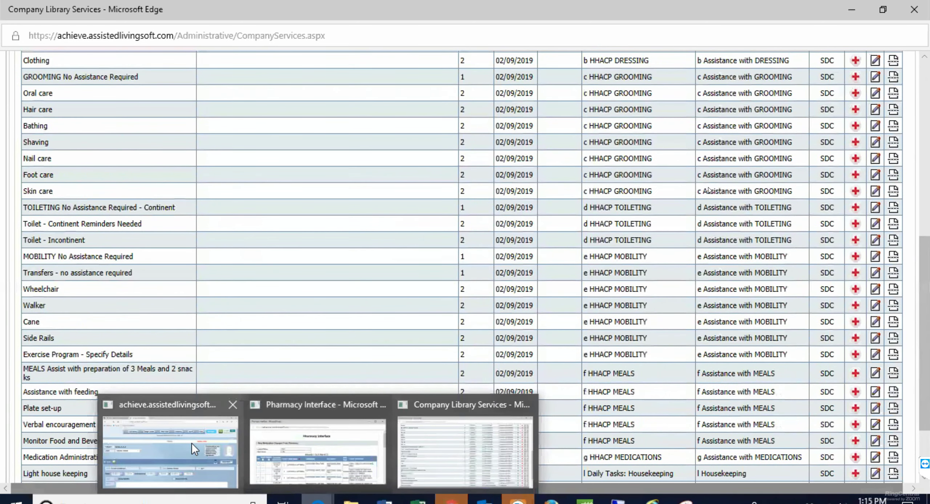
mouse_move(207, 437)
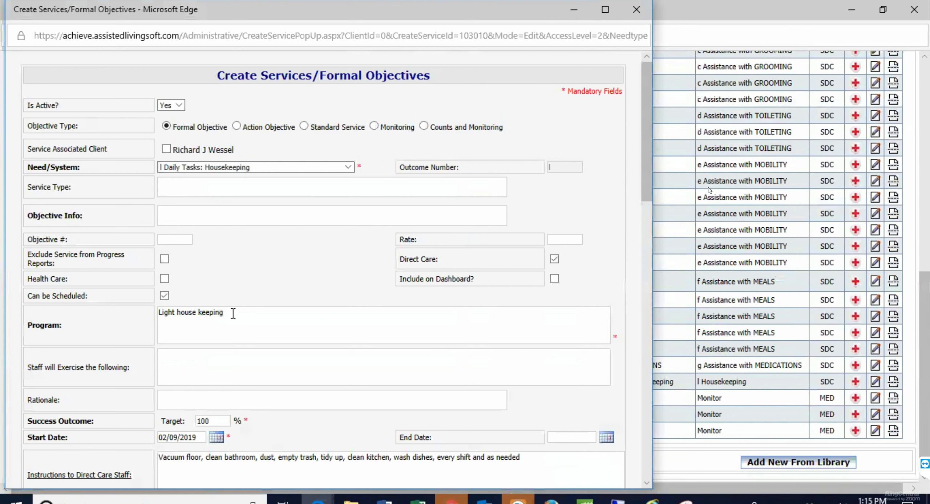
triple_click(170, 314)
text(Laundry)
drag(196, 16, 453, 105)
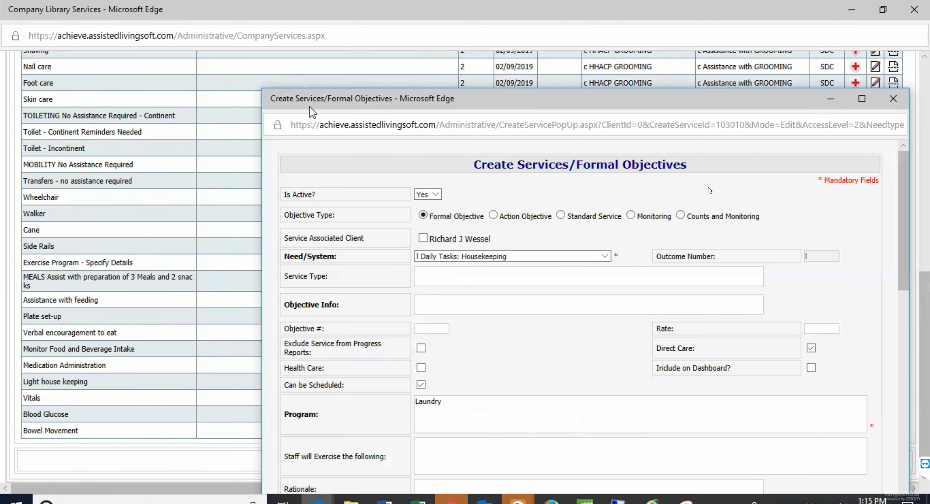
drag(310, 106, 156, 108)
Replace the instructions to direct care staff with "Collect, wash, dry fold and put away assist in making bed as needed"
scroll(382, 350, down, 2)
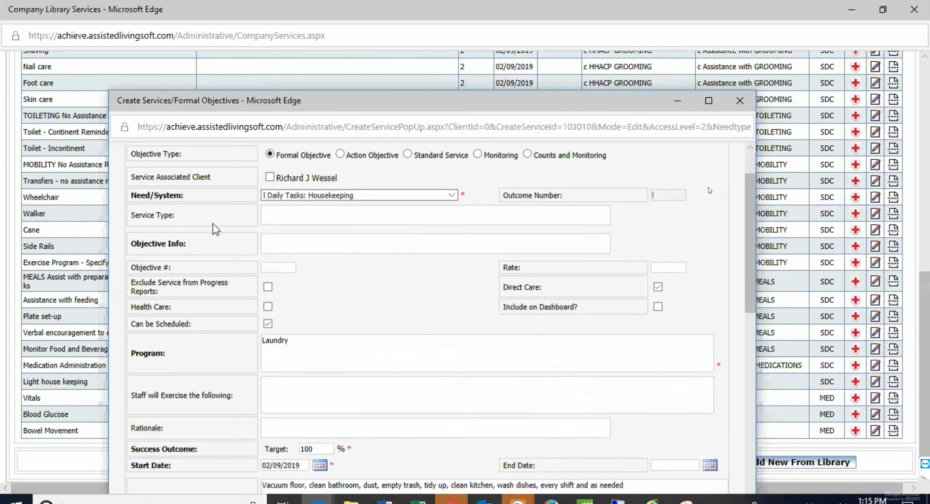
scroll(272, 386, down, 3)
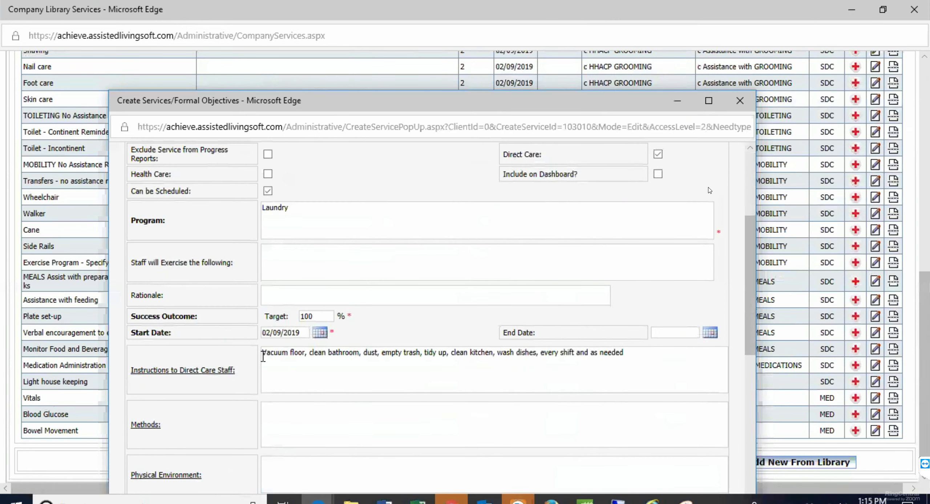
key(ctrl+a)
text(C)
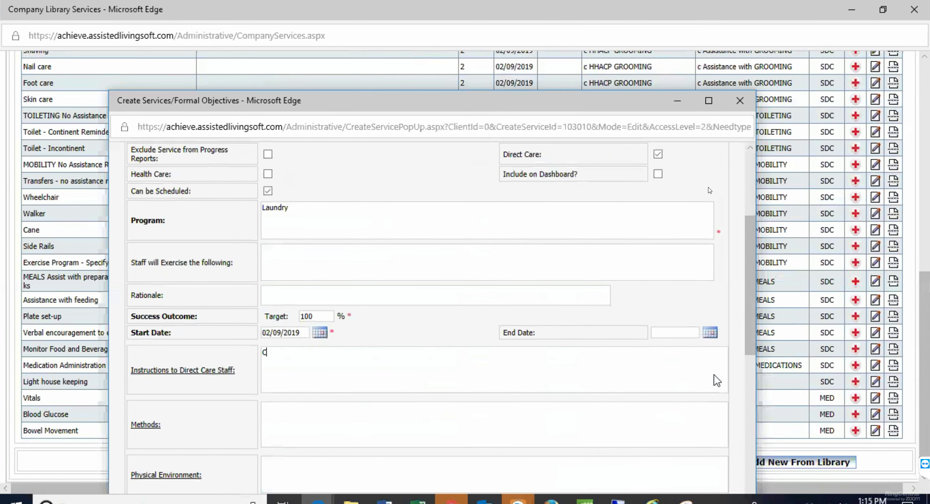
text(ollect, wash, dry fo)
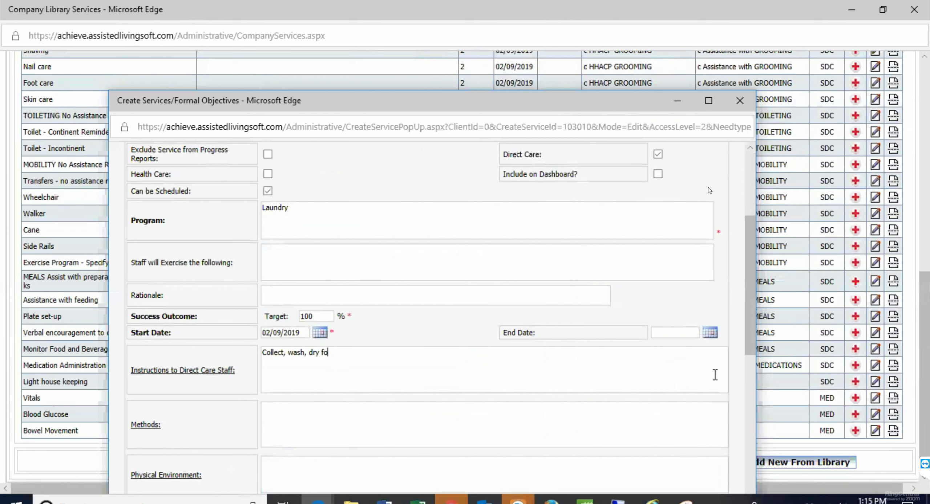
text(ld and put away personal items and l)
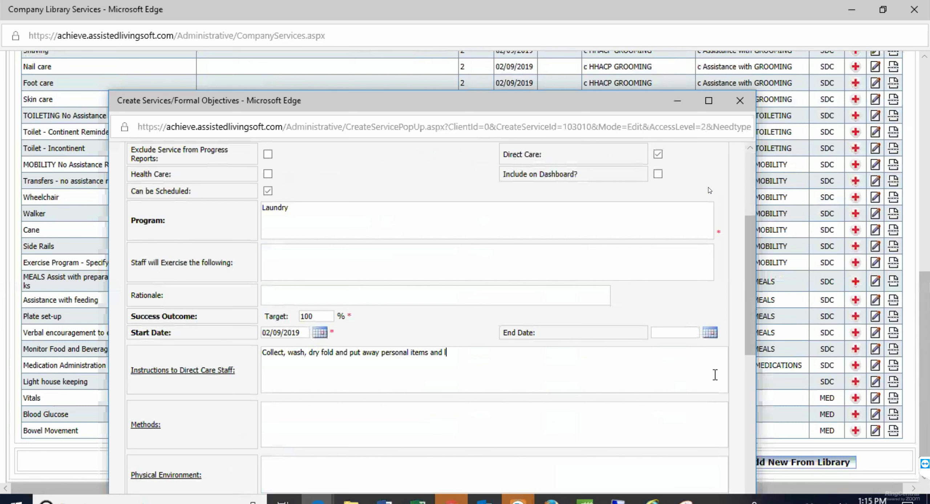
key(BackSpace)
key(BackSpace)
key(BackSpace)
drag(433, 354, 388, 358)
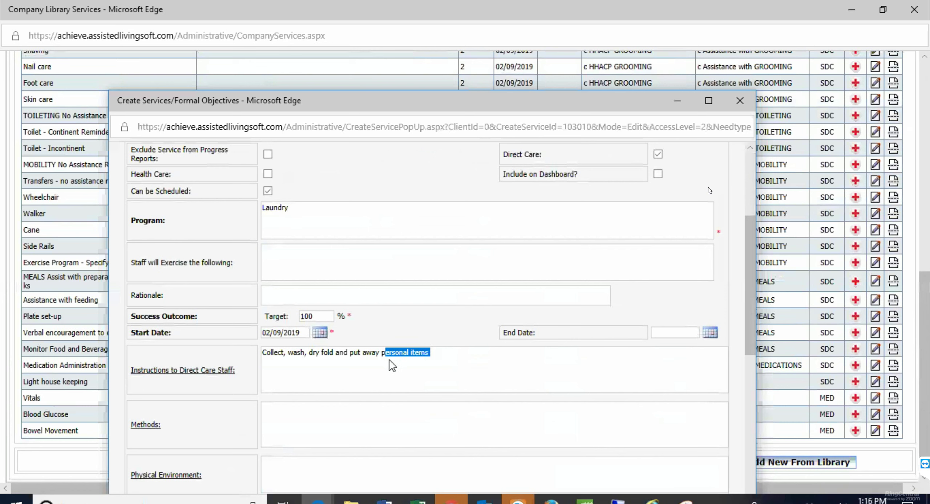
key(BackSpace)
key(BackSpace)
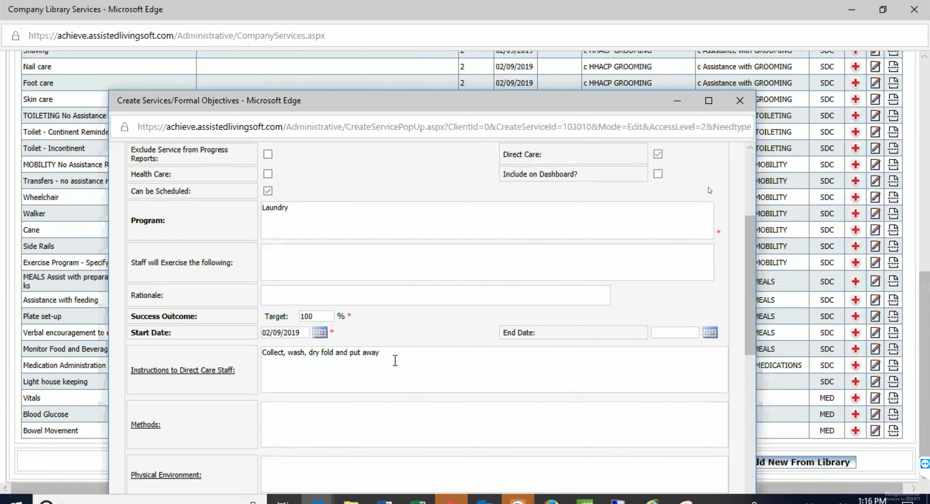
text(assist in making bed as needed)
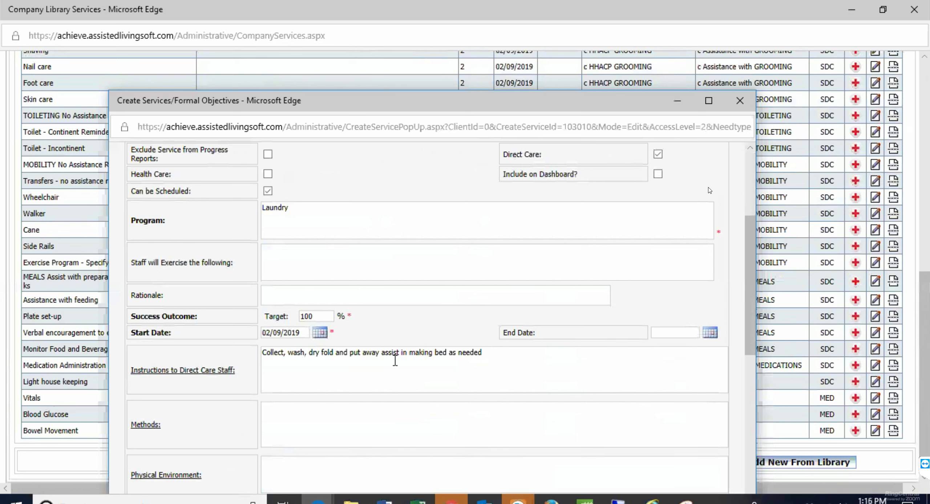
Revise the "Provided light housekeeping services" task to "Laundry Services Provided", save the revision and the service, and check the library list
scroll(332, 203, down, 6)
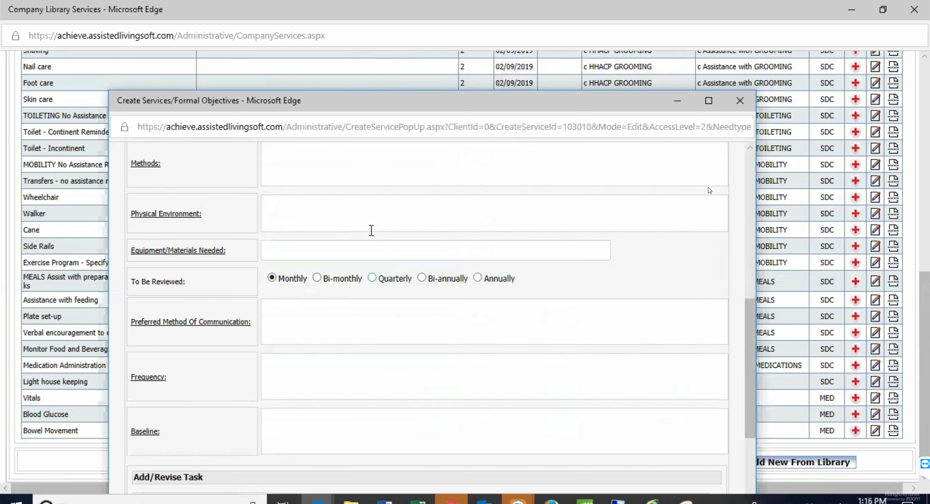
scroll(371, 230, down, 8)
click(660, 356)
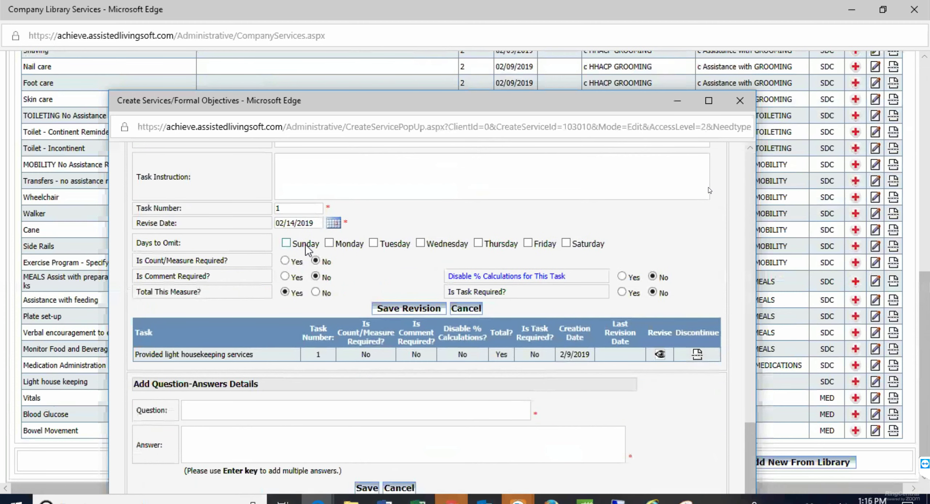
scroll(305, 244, up, 3)
drag(396, 239, 269, 225)
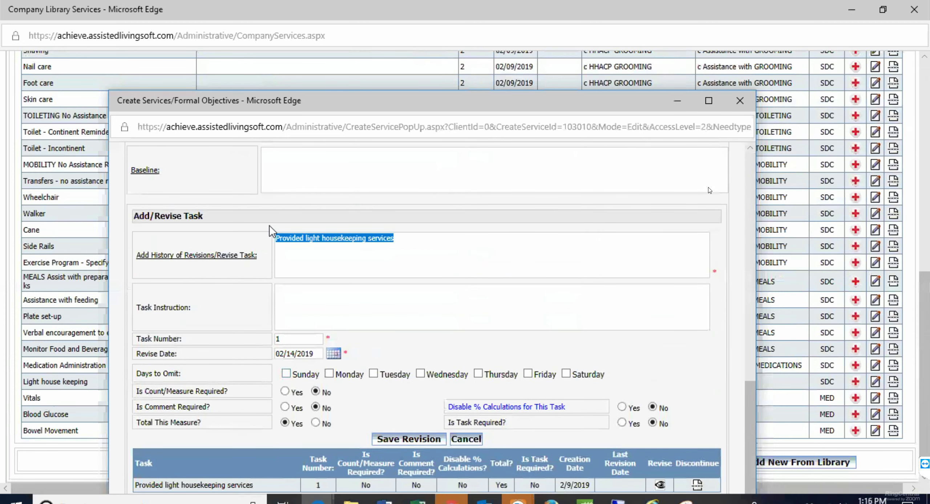
text(Laundry Services Provided)
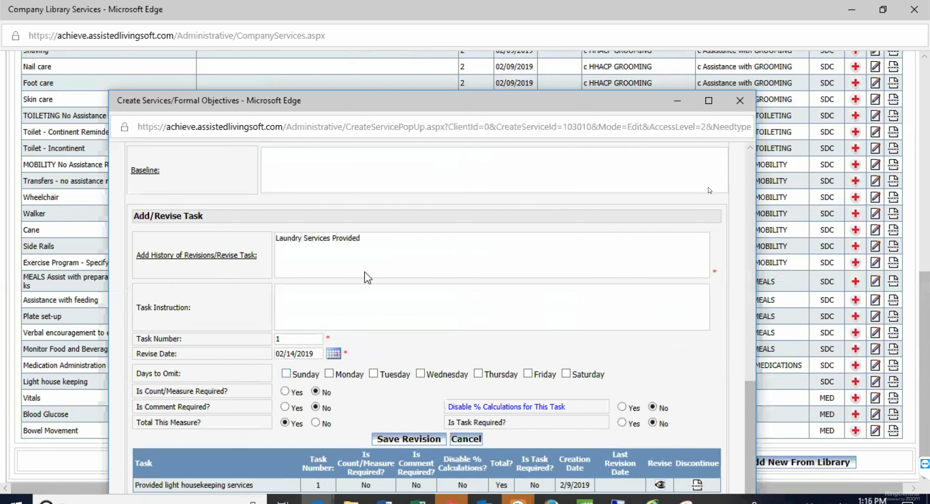
scroll(364, 272, down, 3)
click(403, 307)
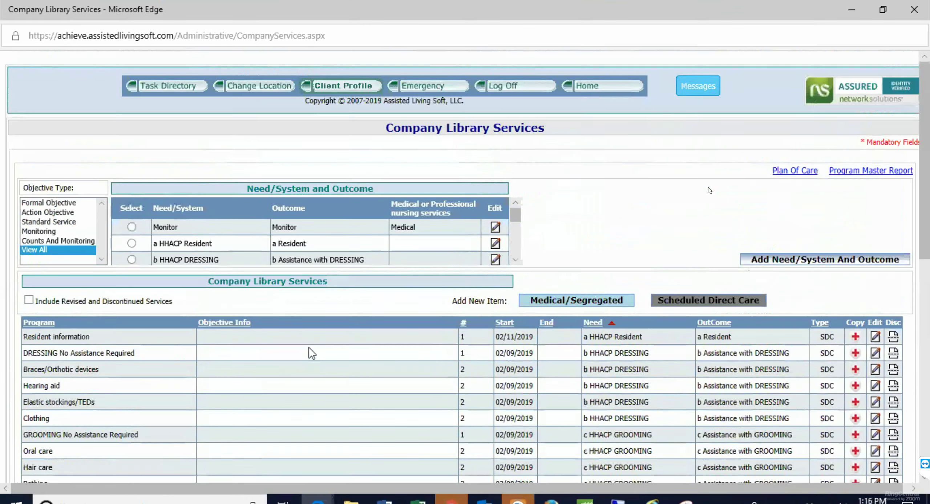
scroll(309, 352, down, 4)
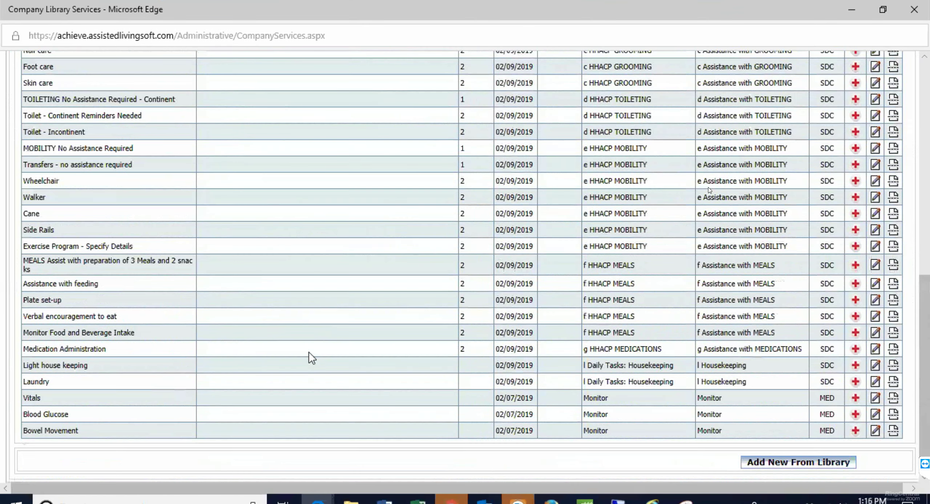
scroll(309, 352, up, 15)
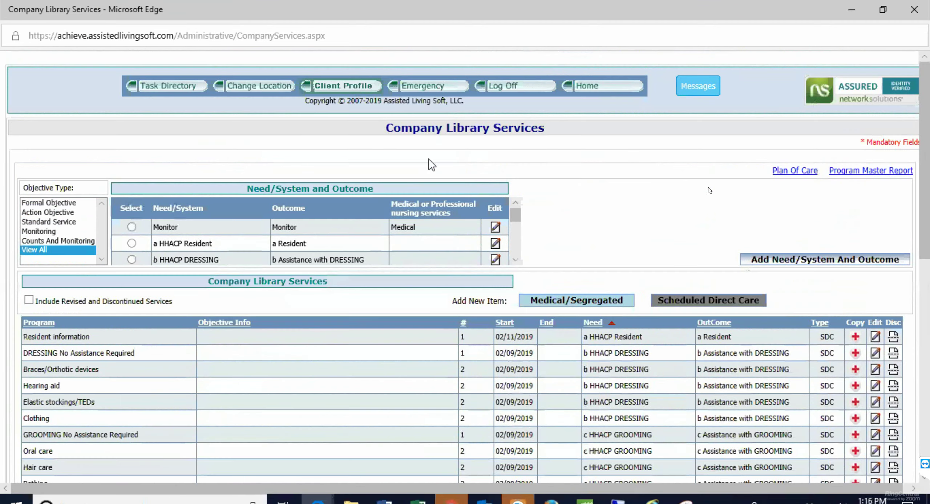
Open the second listed client's Client Library from the client profile and start adding new services from the company library
mouse_move(180, 90)
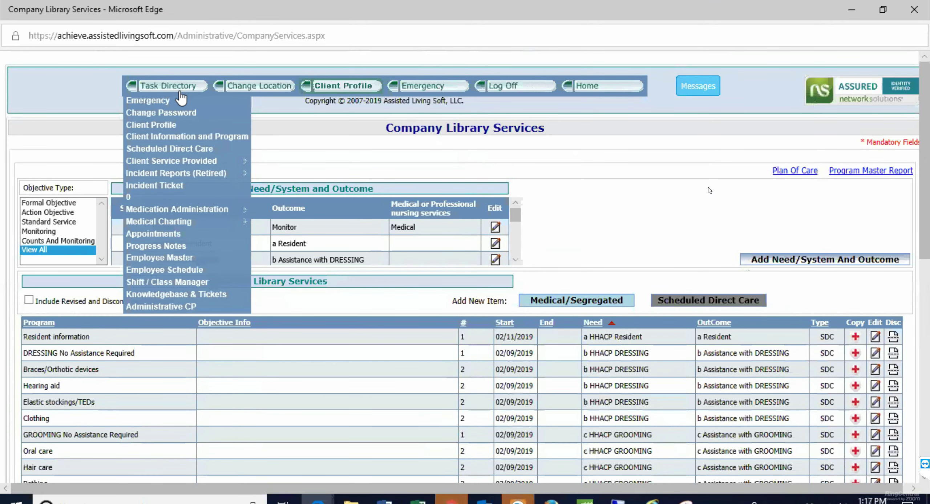
click(167, 125)
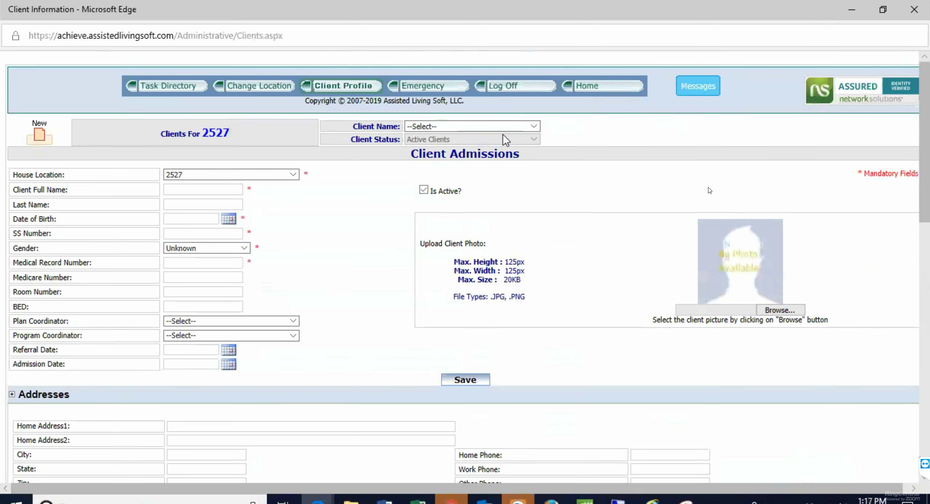
click(535, 126)
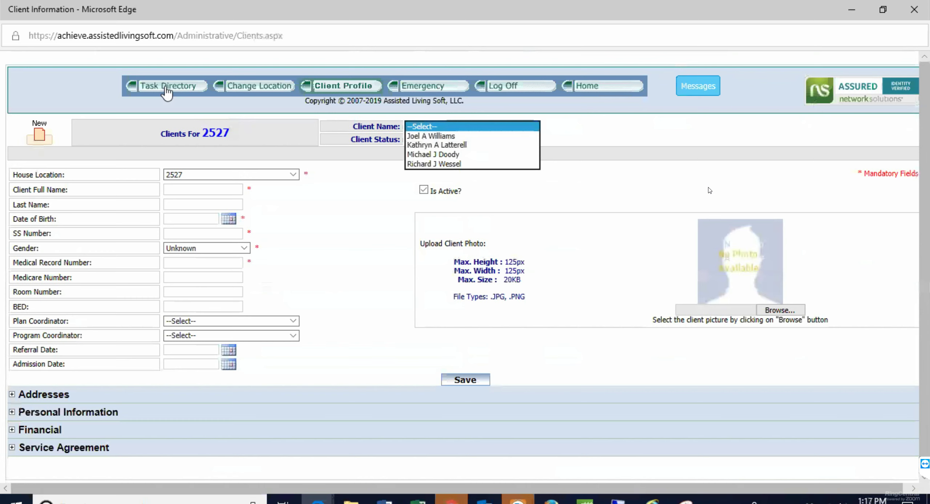
mouse_move(167, 93)
click(446, 145)
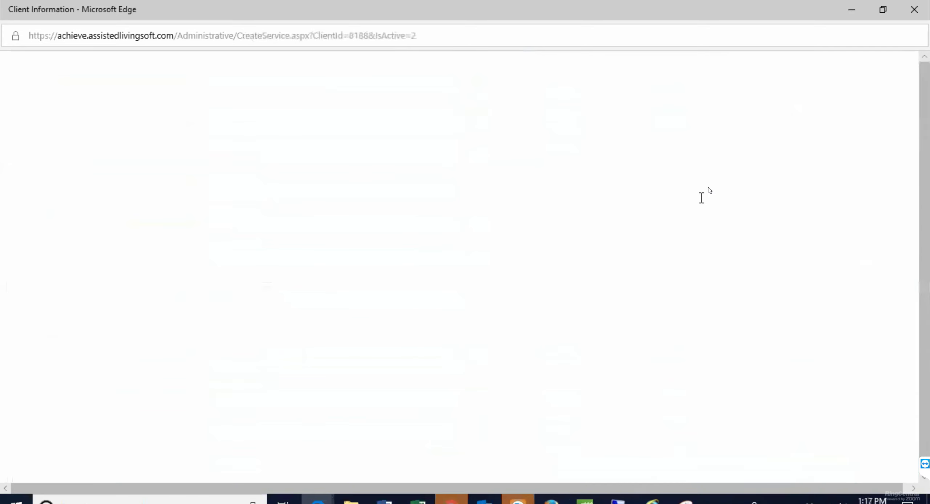
scroll(636, 254, down, 3)
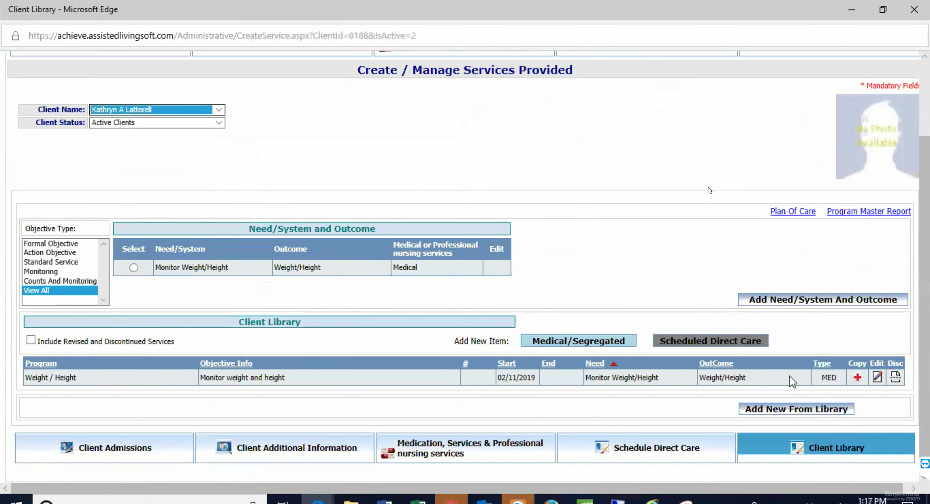
click(786, 410)
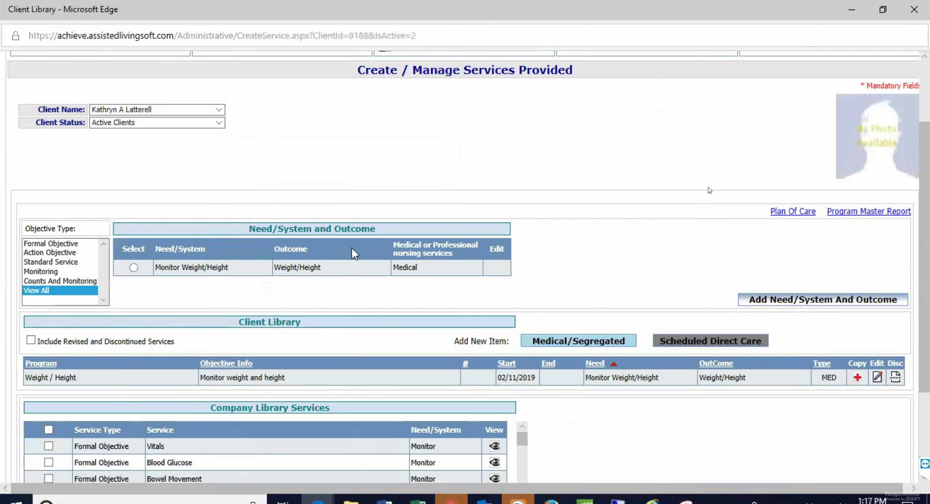
Select the Vitals, Hearing aid, Oral care and Bathing services in the company library list
scroll(254, 349, down, 2)
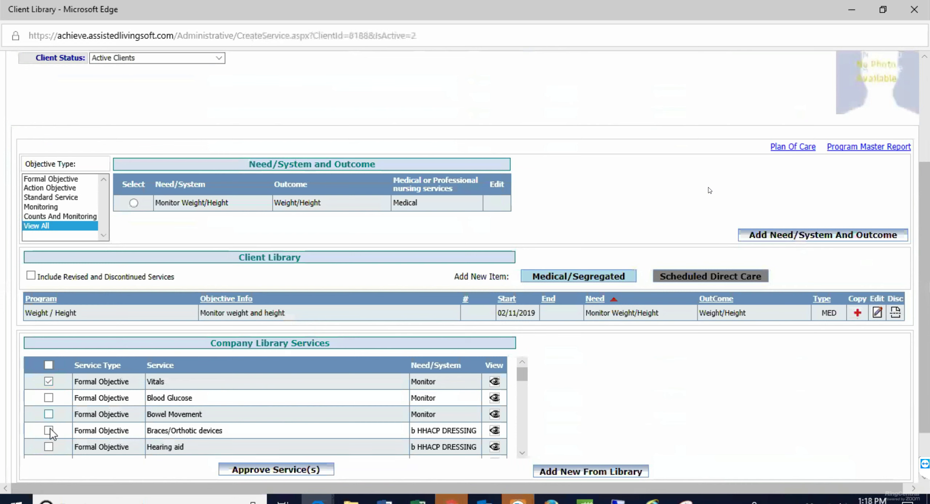
scroll(51, 429, down, 1)
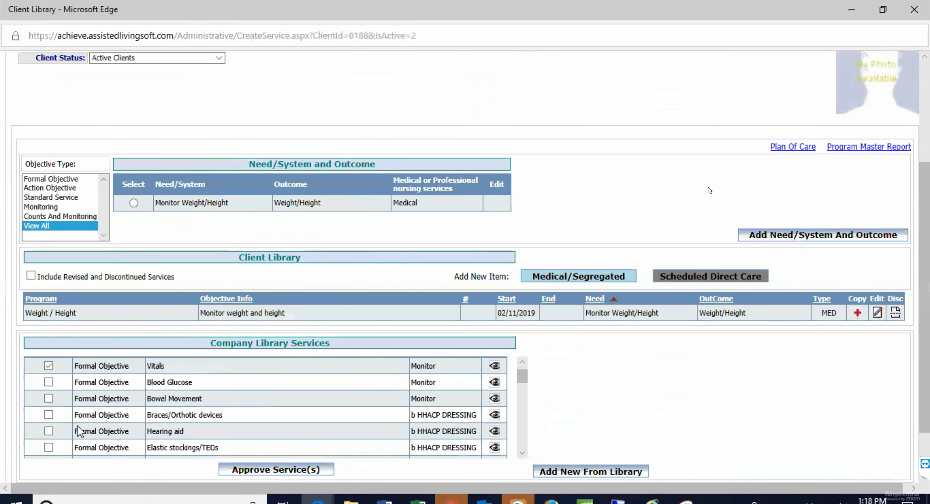
scroll(112, 432, down, 4)
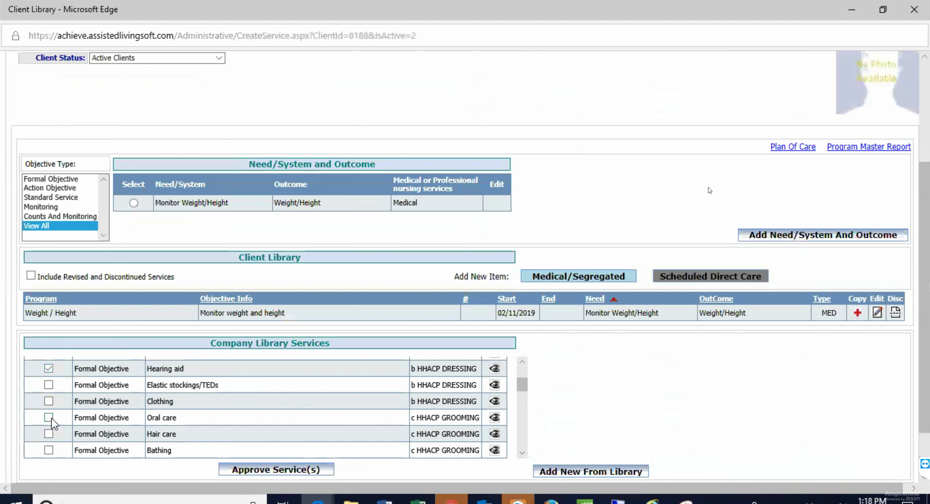
scroll(51, 419, down, 1)
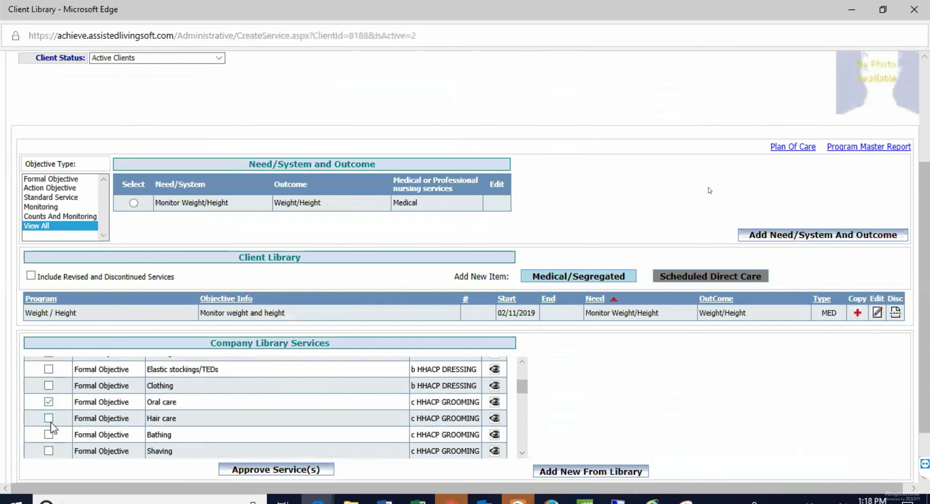
scroll(48, 438, down, 1)
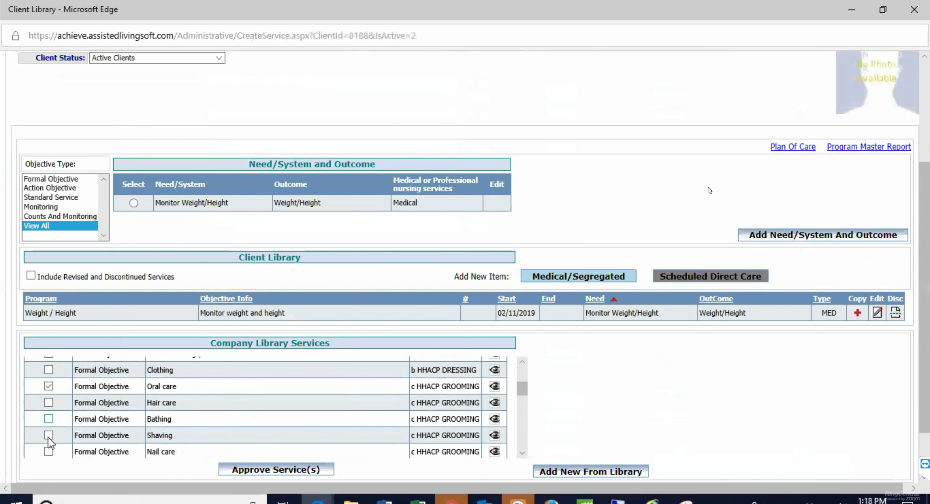
scroll(48, 437, down, 1)
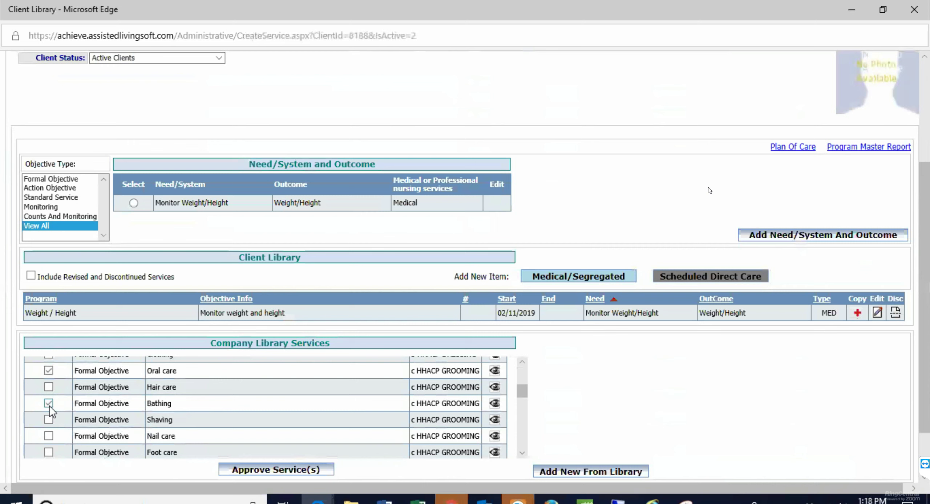
scroll(49, 405, down, 1)
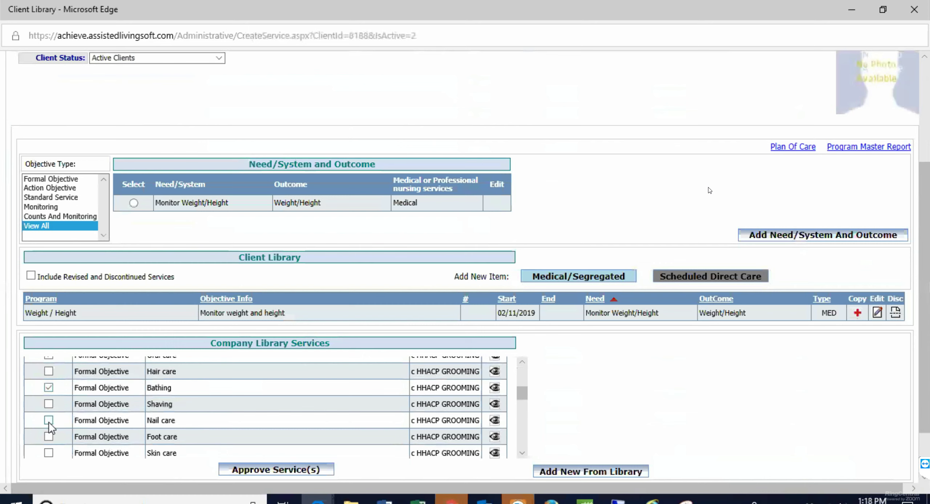
Also select Light house keeping, TOILETING No Assistance Required - Continent, and the MOBILITY, DRESSING and GROOMING No Assistance Required services
scroll(49, 424, down, 3)
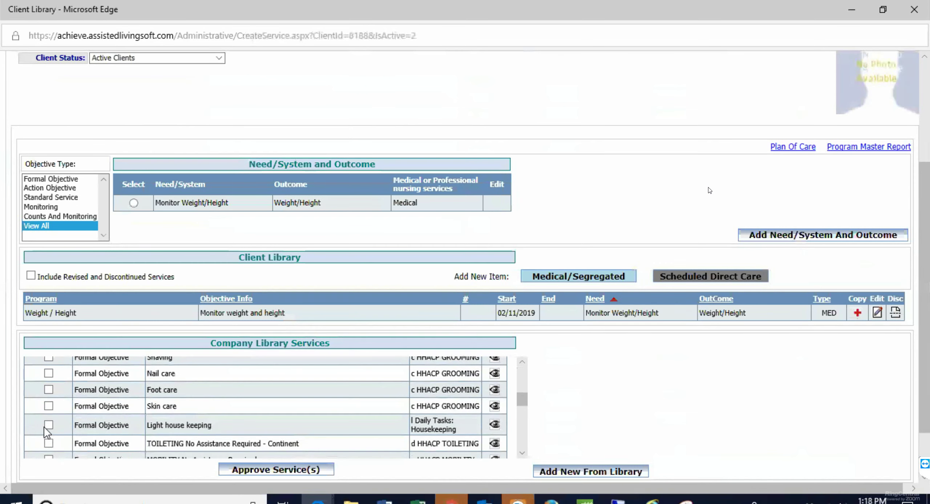
click(48, 425)
scroll(171, 404, down, 2)
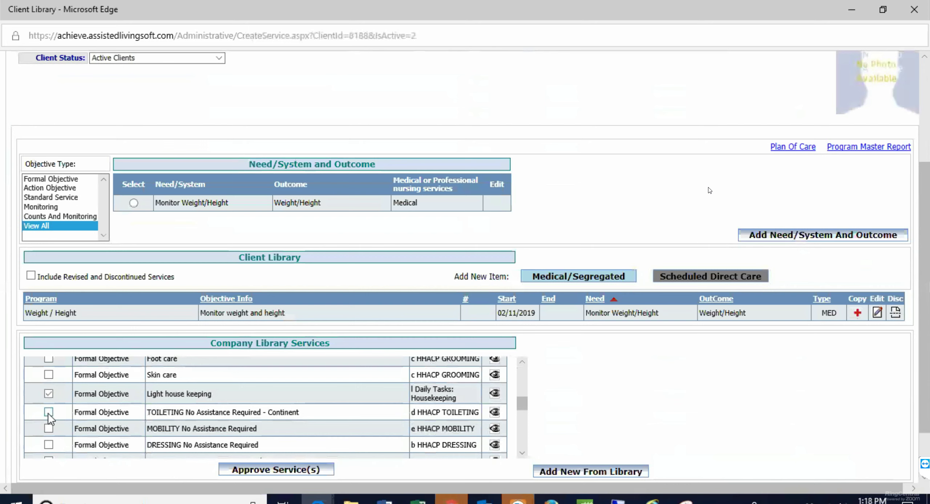
scroll(48, 417, down, 1)
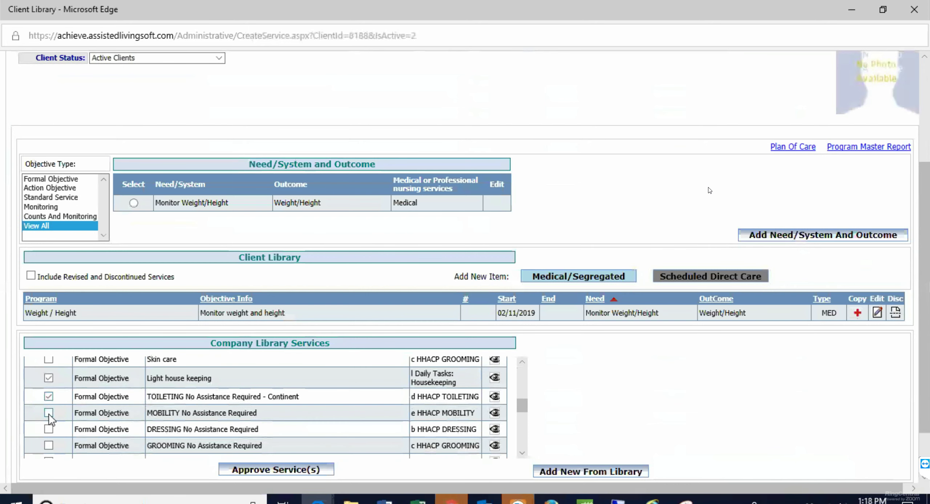
click(49, 413)
scroll(49, 414, down, 2)
click(49, 398)
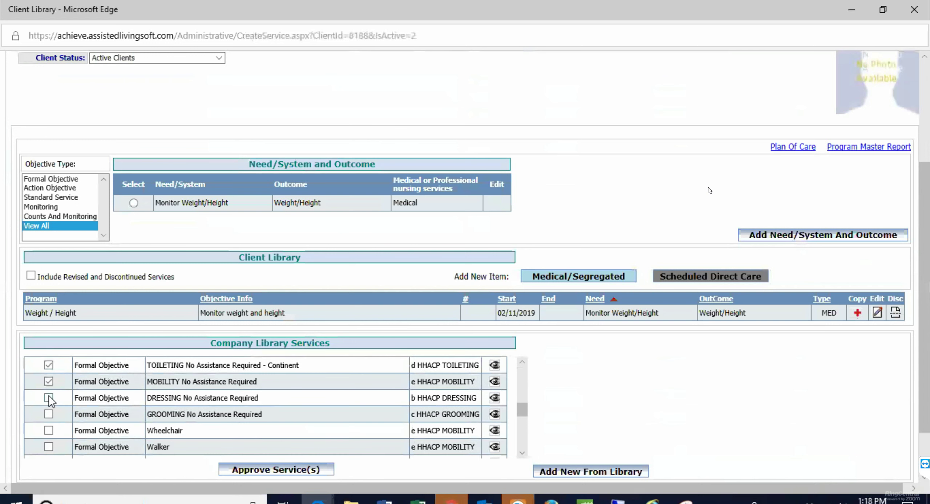
click(49, 416)
Add "MEALS Assist with preparation of 3 Meals and 2 snacks" to the selected company library services
scroll(183, 413, down, 1)
scroll(114, 430, down, 1)
scroll(74, 402, down, 2)
scroll(74, 414, down, 1)
click(49, 417)
scroll(234, 424, down, 2)
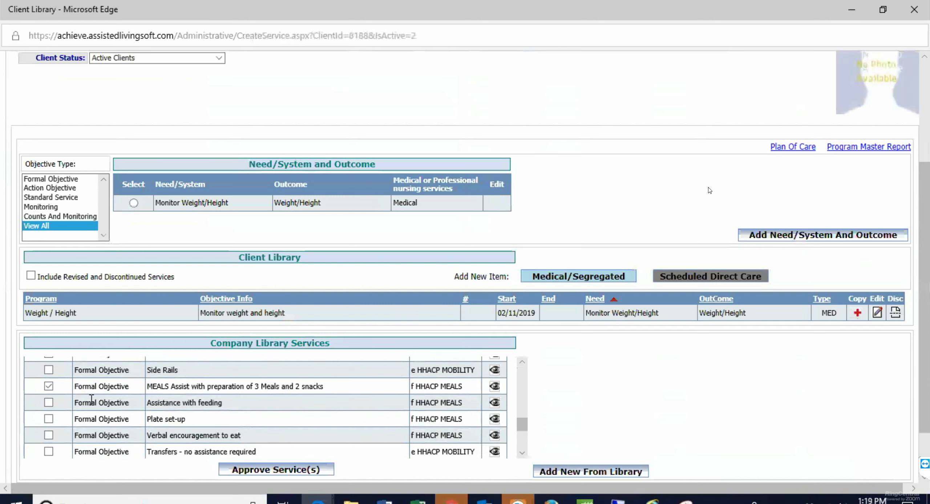
Include the Medication Administration and Laundry services in the company library selection
scroll(78, 425, down, 1)
scroll(79, 425, down, 1)
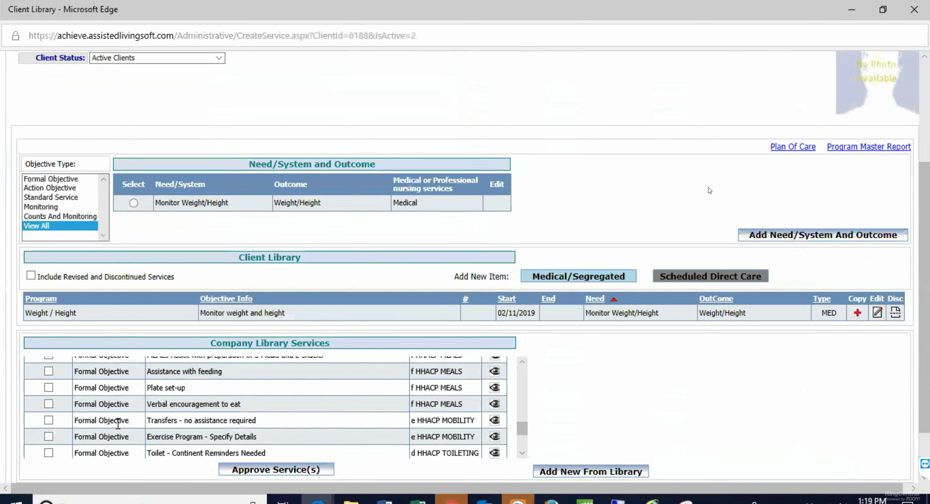
scroll(72, 423, down, 1)
scroll(28, 416, down, 1)
scroll(25, 411, down, 1)
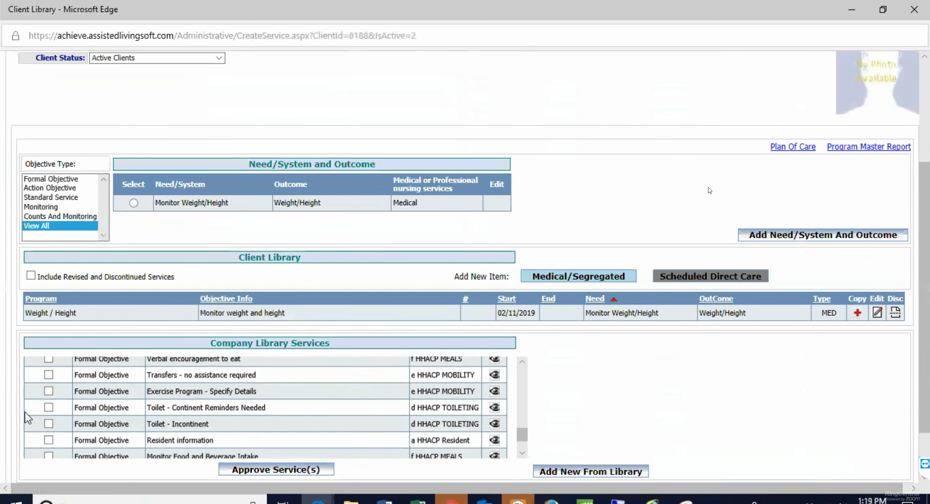
scroll(46, 417, up, 1)
scroll(46, 417, down, 2)
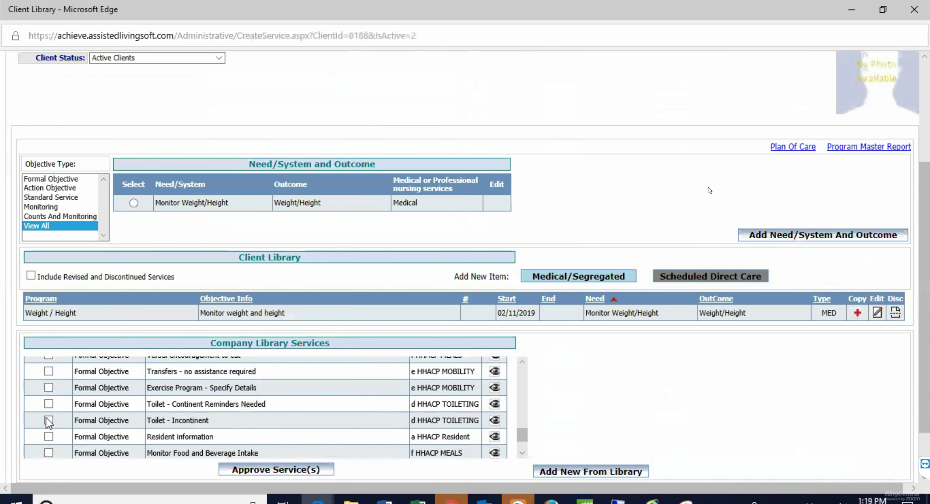
scroll(46, 417, down, 1)
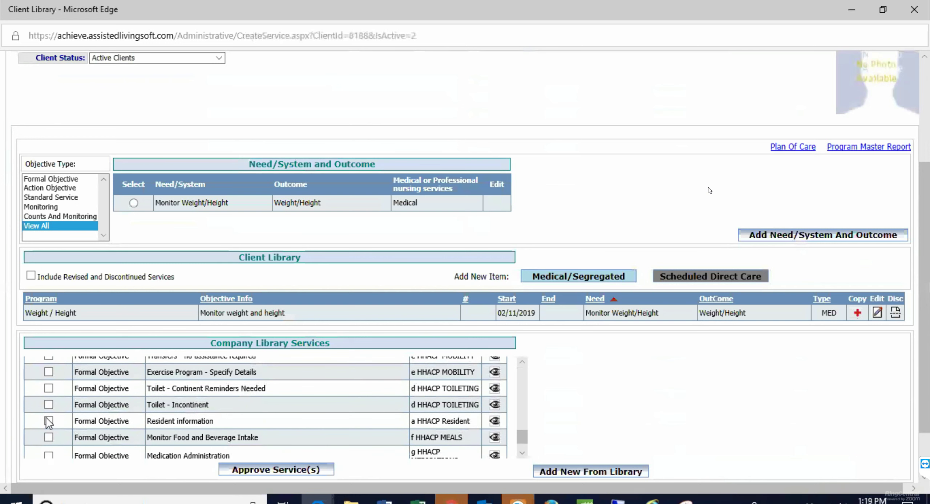
scroll(46, 417, down, 1)
scroll(46, 417, down, 1)
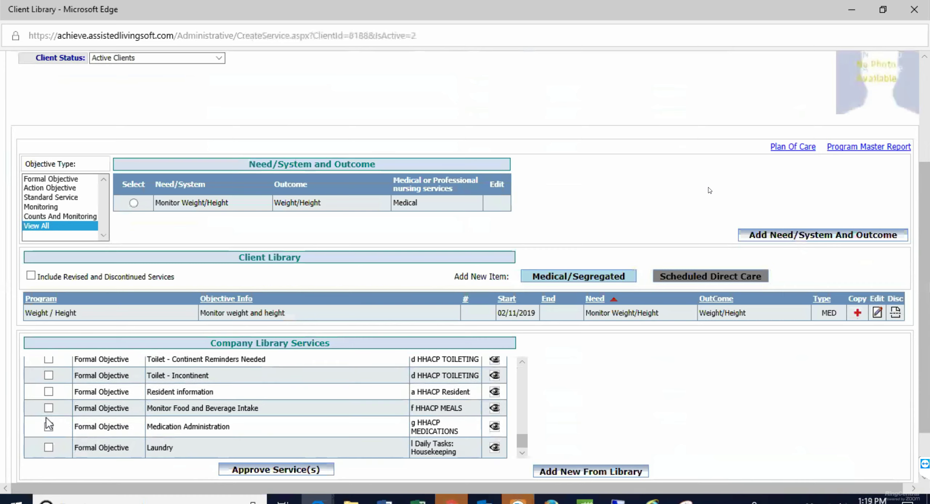
click(48, 427)
scroll(51, 387, down, 2)
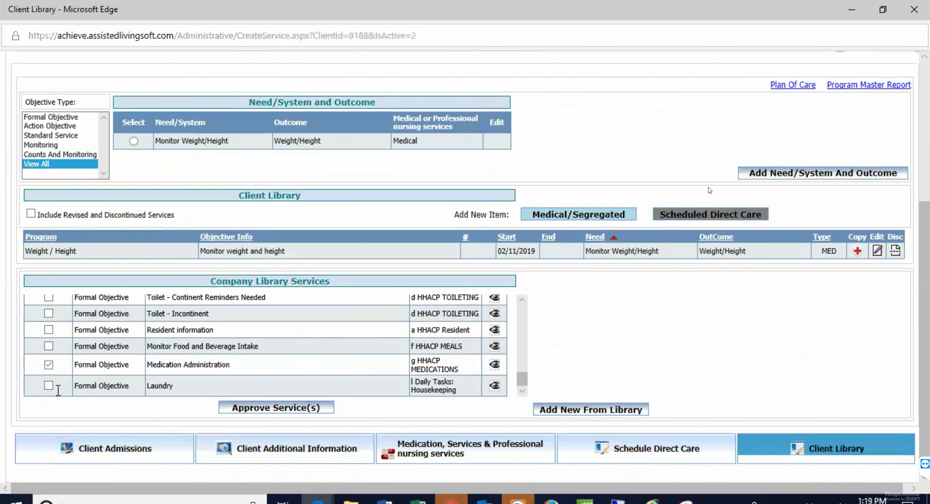
Select Toilet - Continent Reminders Needed, approve all selected services for the client, and review the resulting client library
scroll(258, 366, up, 3)
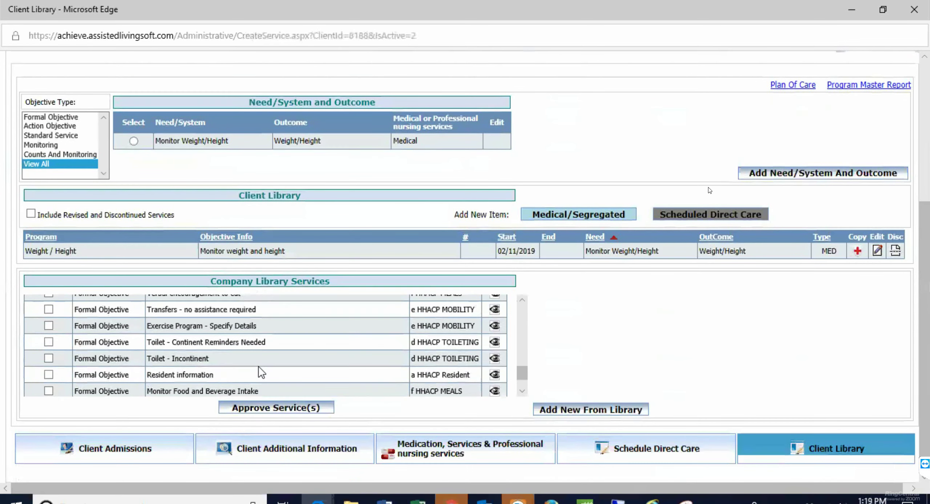
click(49, 343)
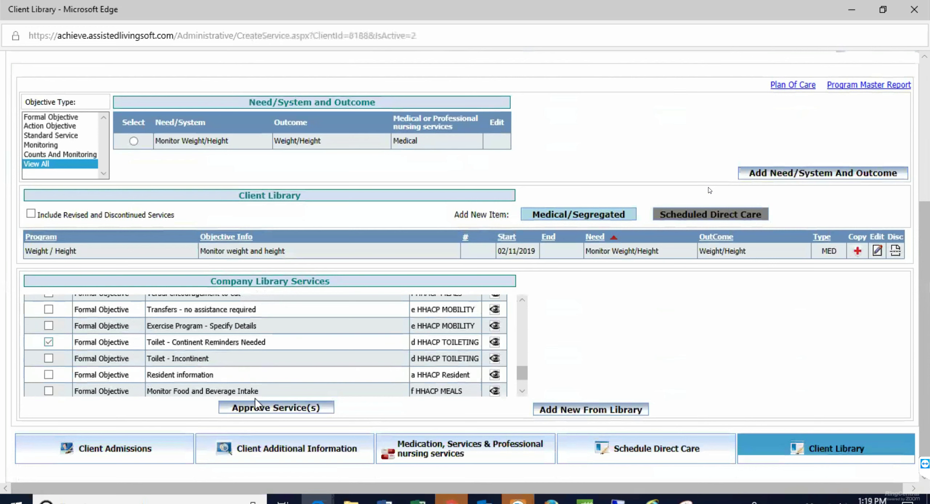
click(284, 404)
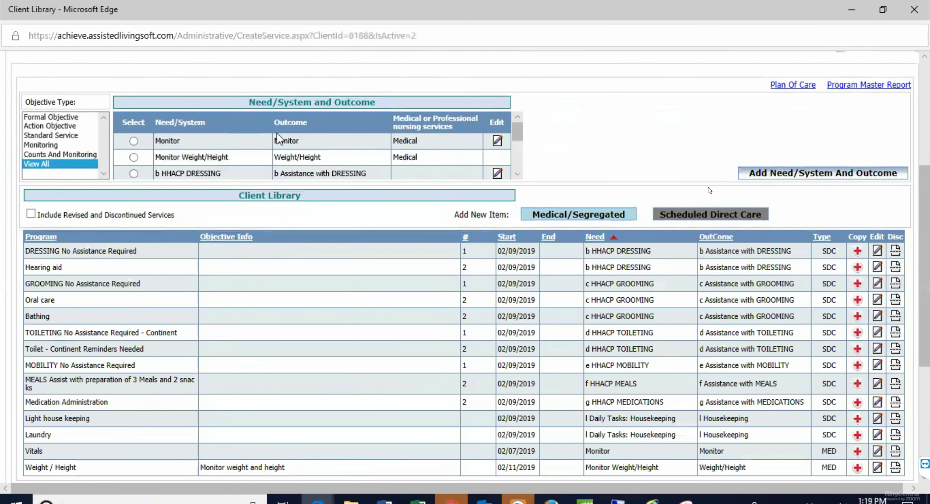
scroll(379, 326, down, 6)
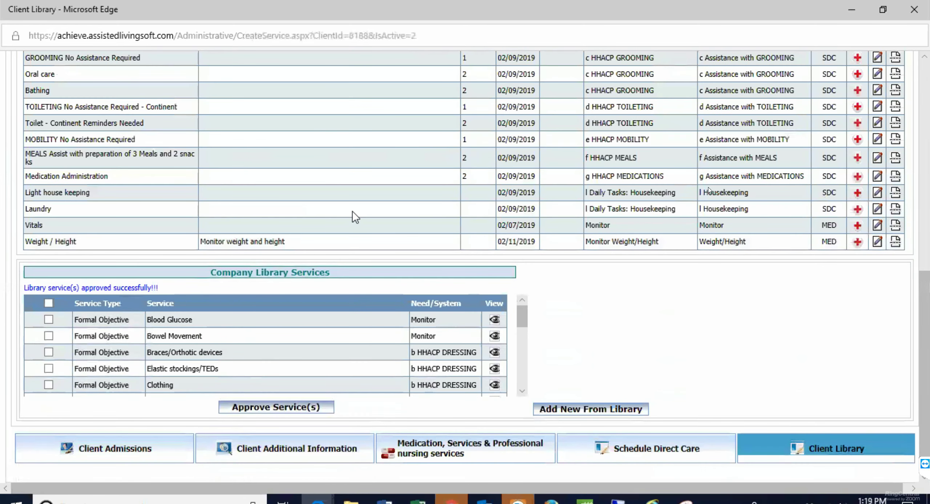
scroll(132, 252, up, 2)
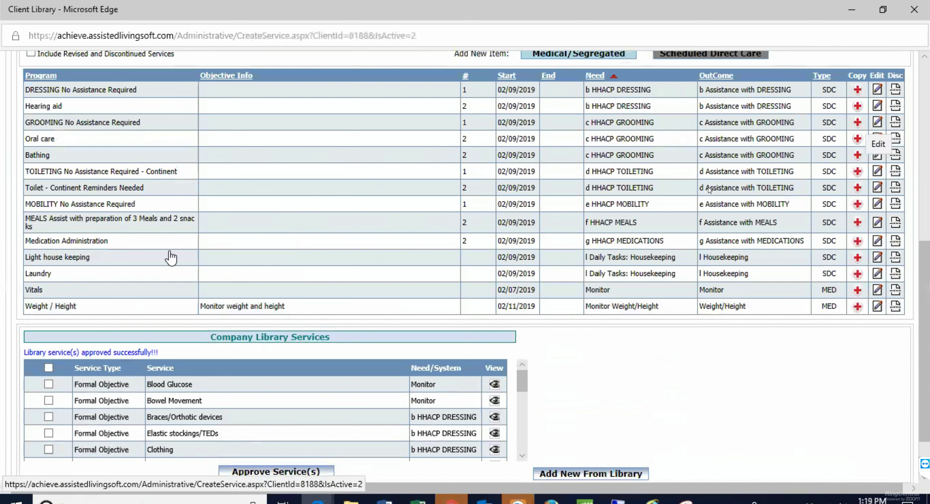
Discontinue the Toilet - Continent Reminders Needed service in the client library and confirm
click(59, 177)
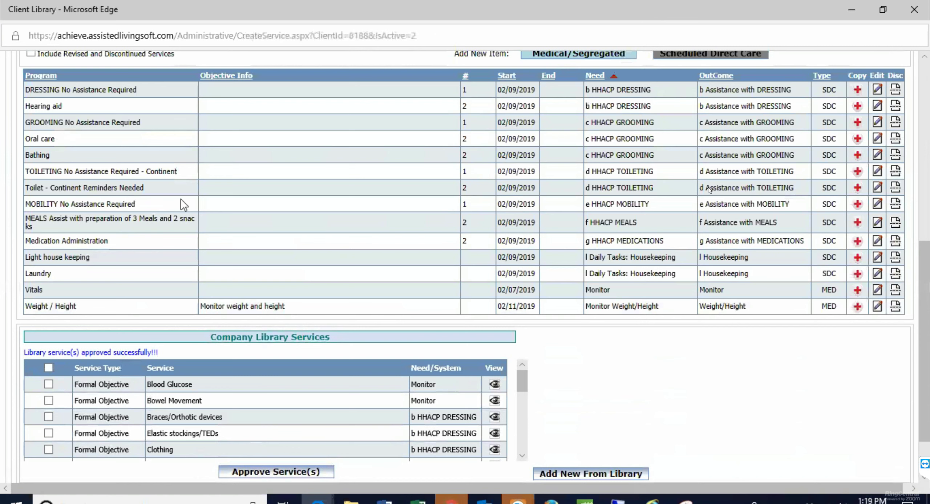
click(894, 188)
click(380, 308)
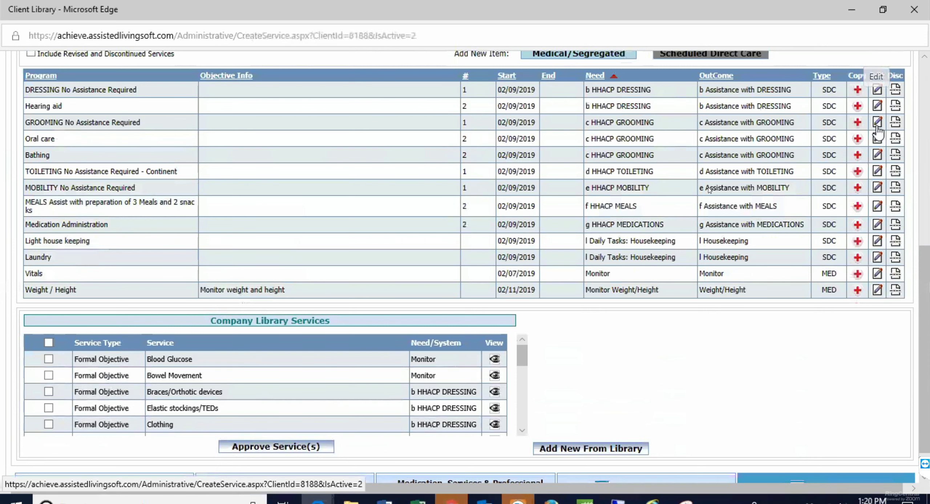
Open the client's Schedule Direct Care page from the client library
scroll(479, 173, up, 3)
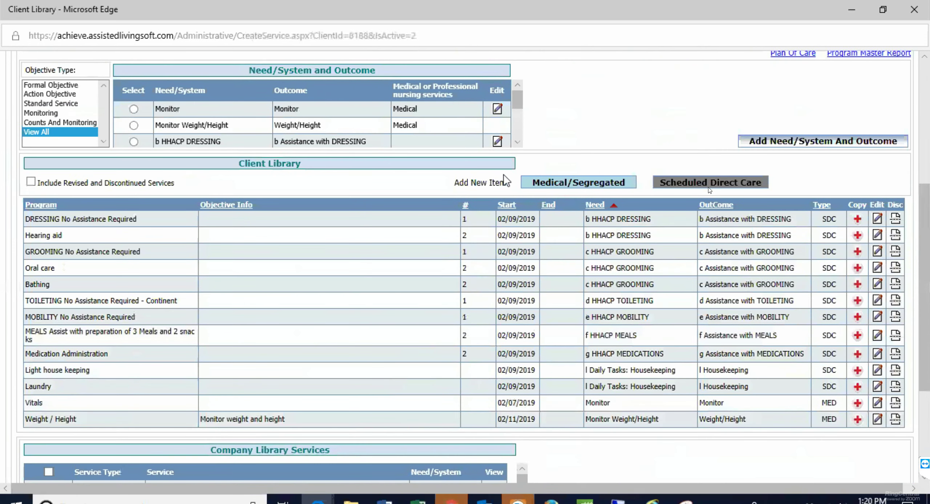
scroll(631, 160, up, 5)
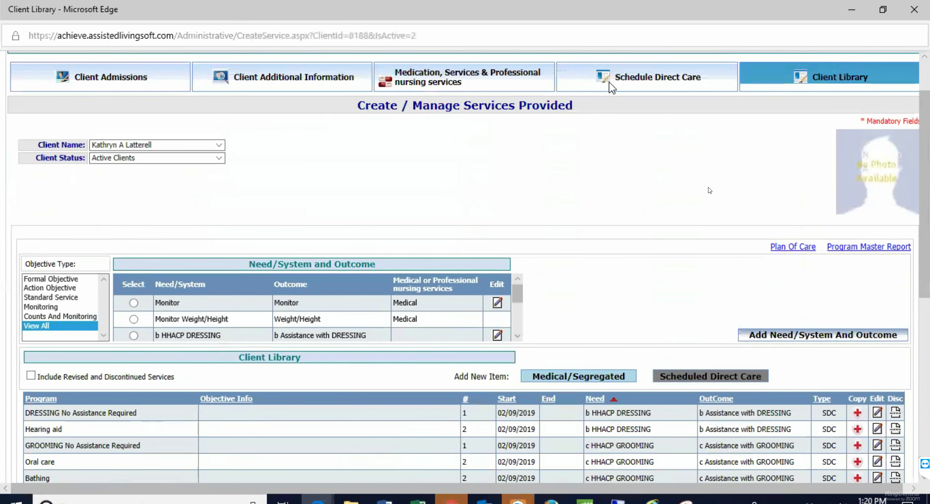
click(609, 82)
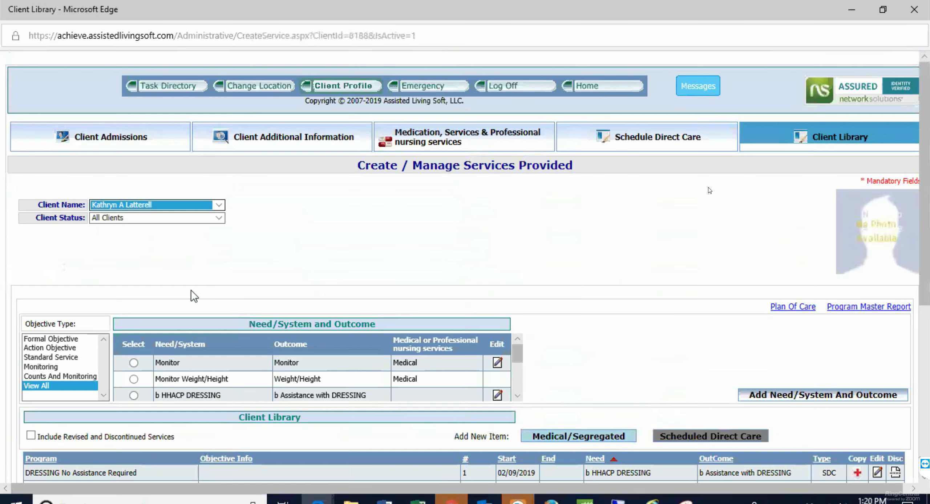
Open the client's Bathing service for editing and exclude it from progress reports
scroll(753, 425, down, 5)
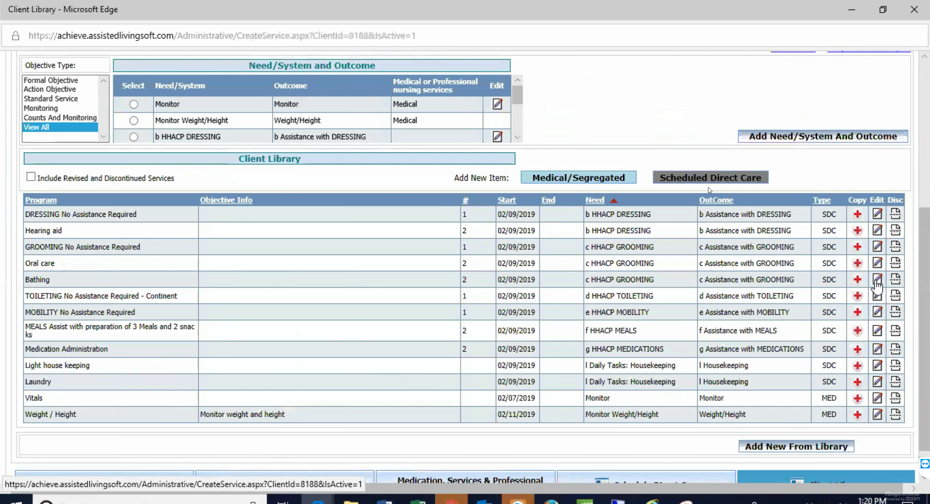
click(51, 280)
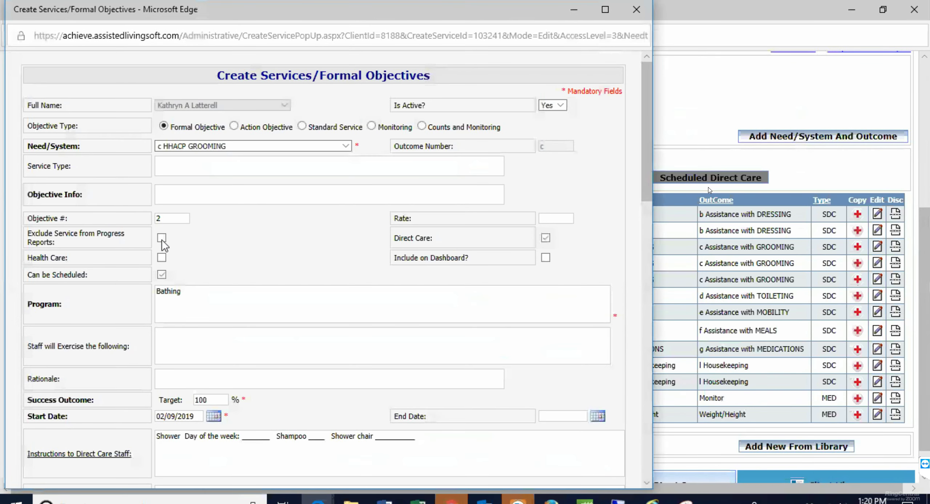
click(162, 238)
Extend the Bathing service's program text to "Bathing independent - no individual services needed"
click(293, 298)
text(independent - no service)
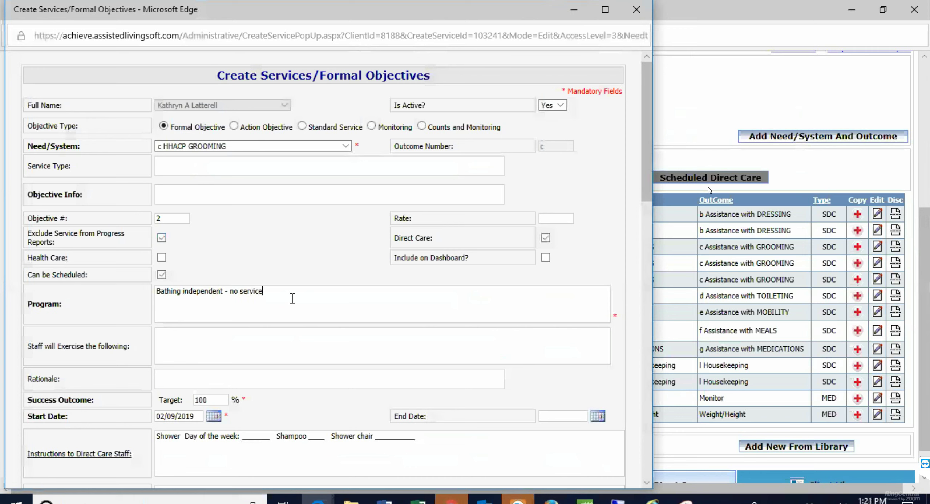
key(BackSpace)
key(BackSpace)
key(BackSpace)
key(BackSpace)
key(BackSpace)
key(BackSpace)
key(BackSpace)
text(individual services needed)
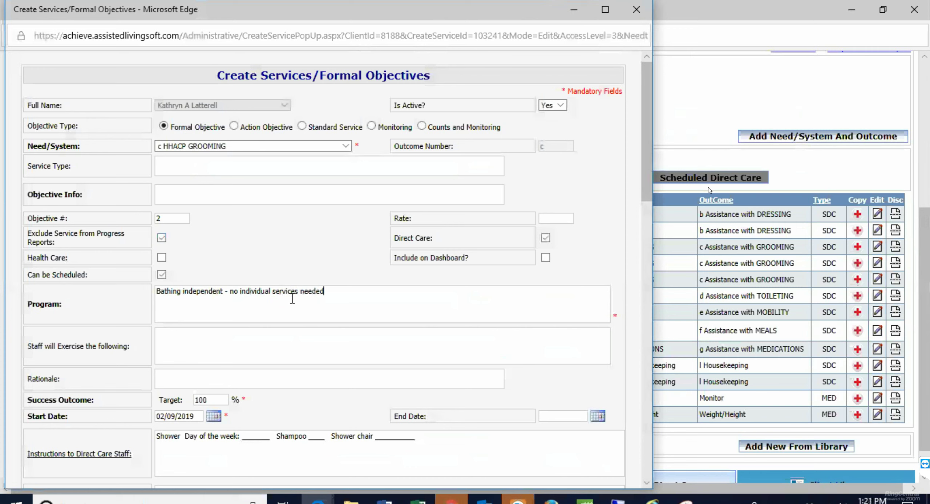
Replace the Bathing service's instructions to direct care staff with "n/a" and save the service
scroll(264, 377, down, 2)
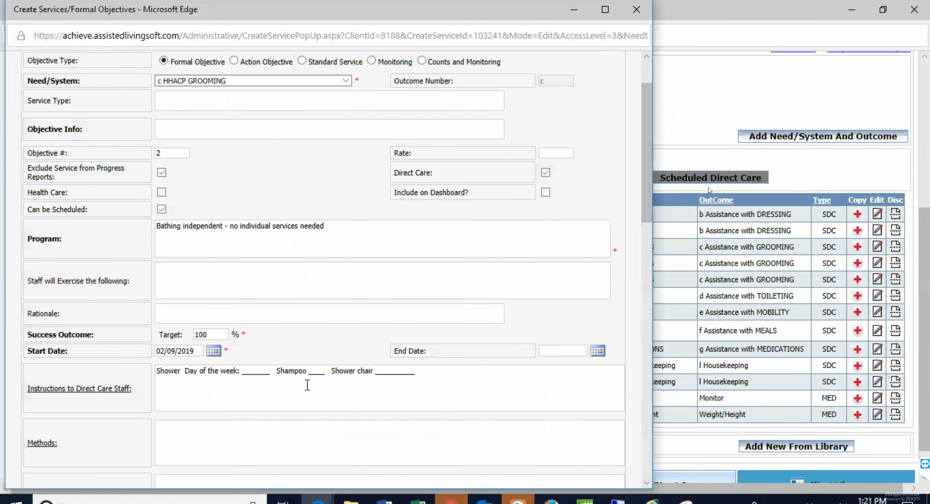
drag(418, 371, 147, 368)
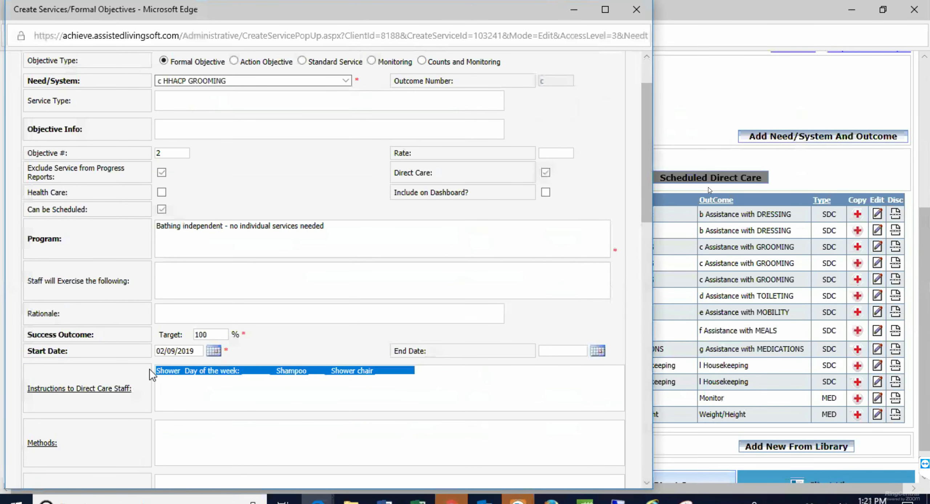
text(n/)
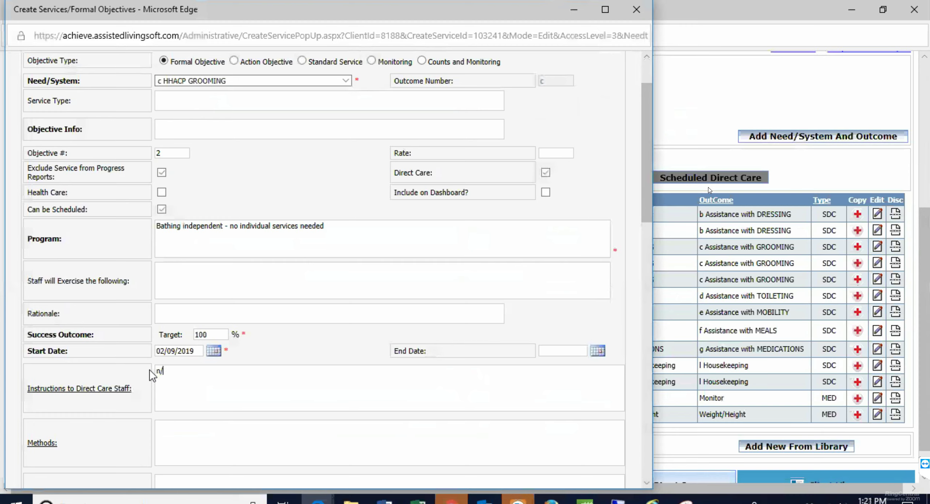
scroll(149, 369, up, 2)
scroll(145, 254, down, 15)
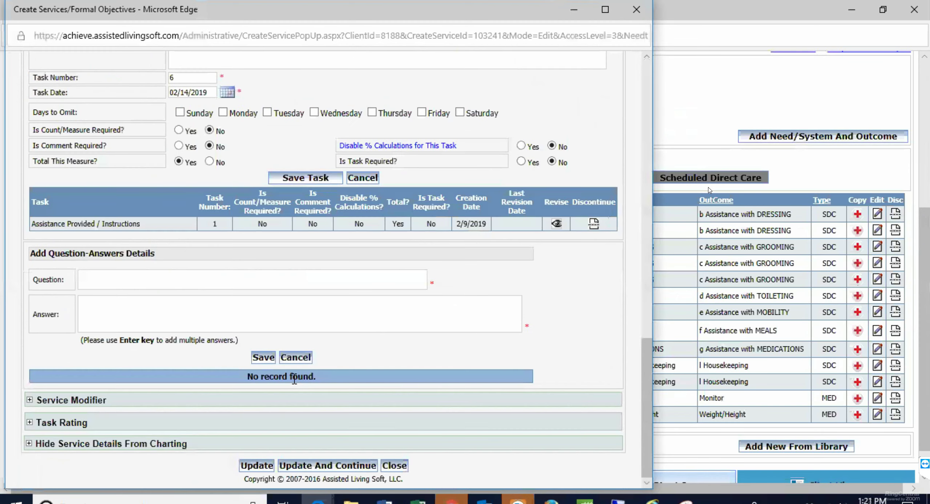
scroll(137, 126, up, 12)
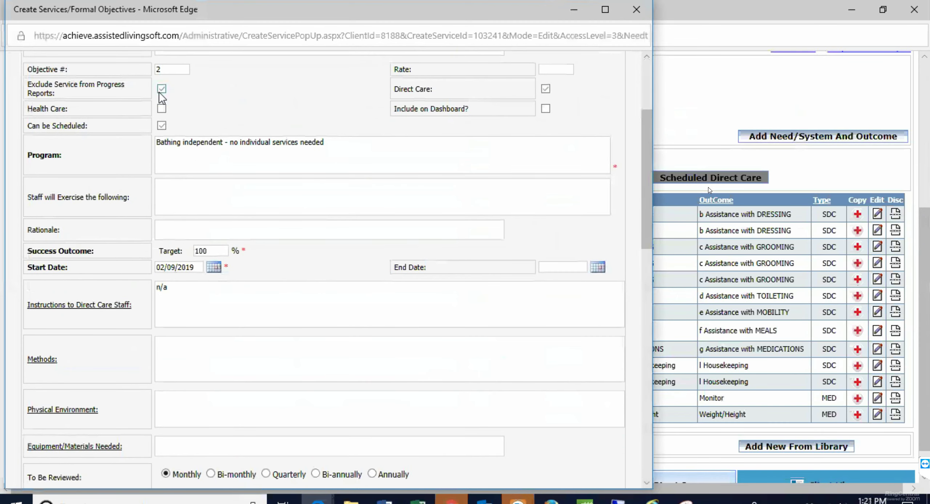
scroll(350, 259, down, 12)
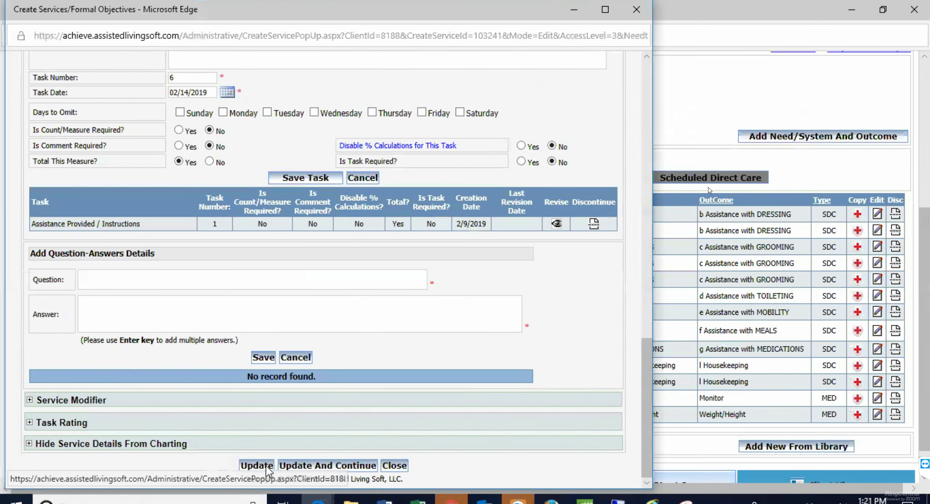
click(330, 466)
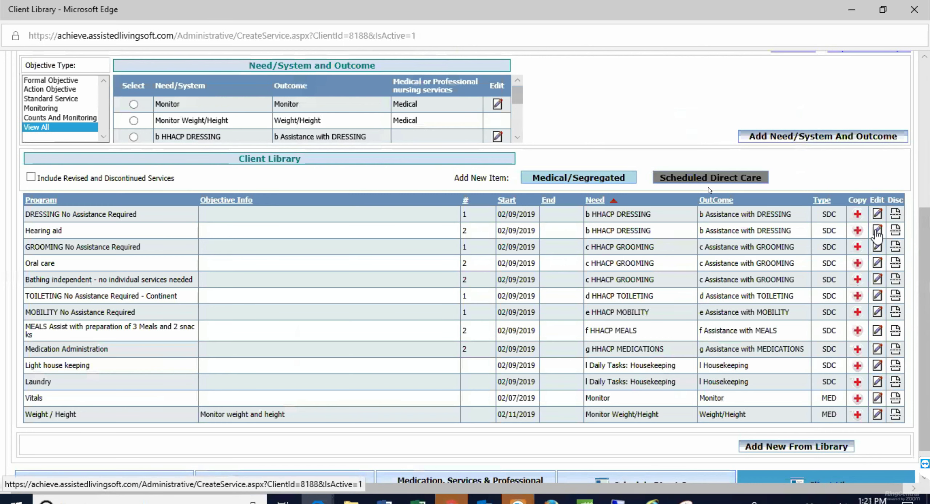
Exclude the client's Hearing aid service from progress reports, change its program text to "Hearing aid independent" and save it
click(876, 231)
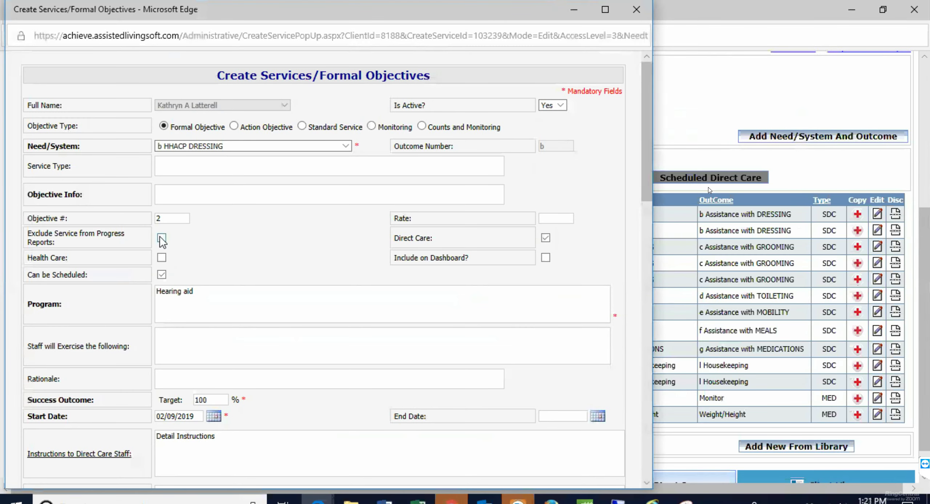
click(160, 237)
click(209, 291)
text(independent)
scroll(258, 321, down, 15)
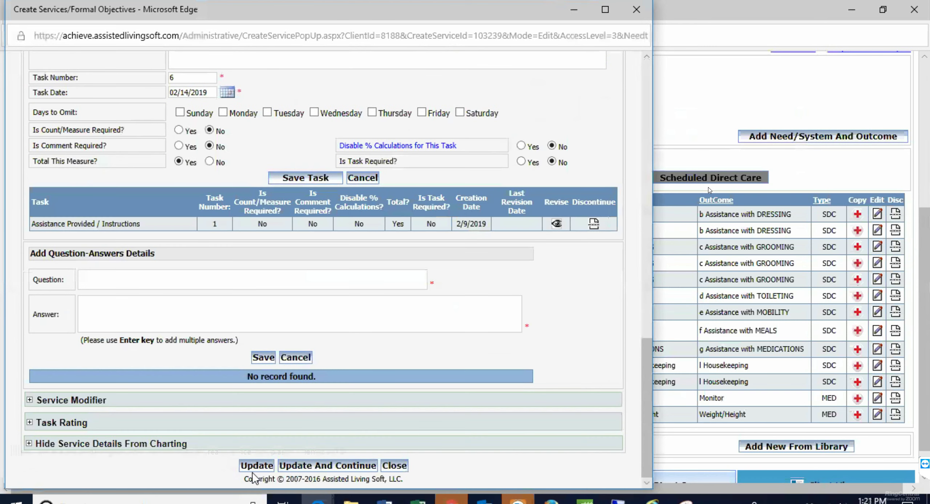
click(254, 470)
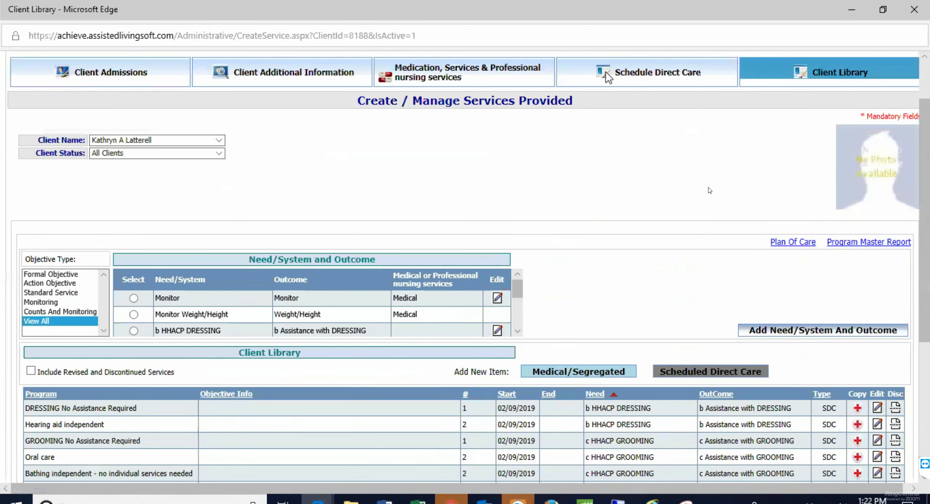
Open the client's Schedule Direct Care page from the client library
click(606, 71)
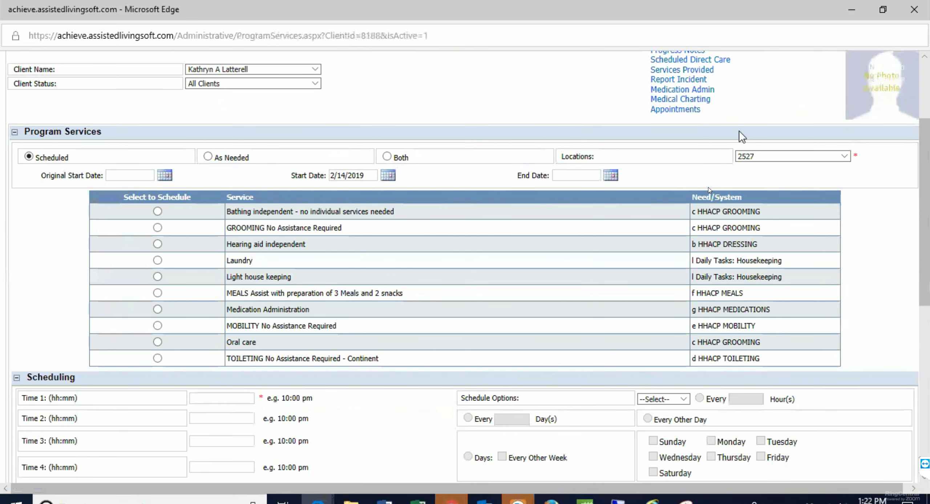
scroll(739, 131, up, 3)
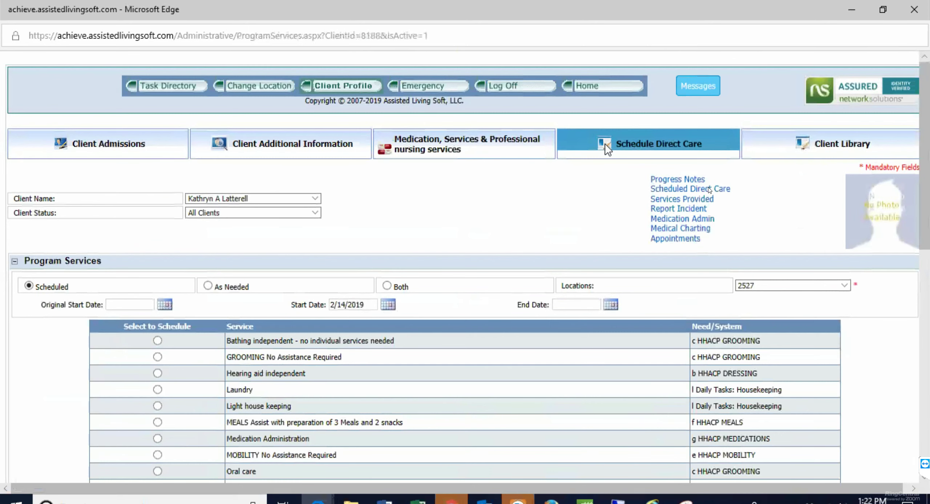
scroll(709, 189, down, 2)
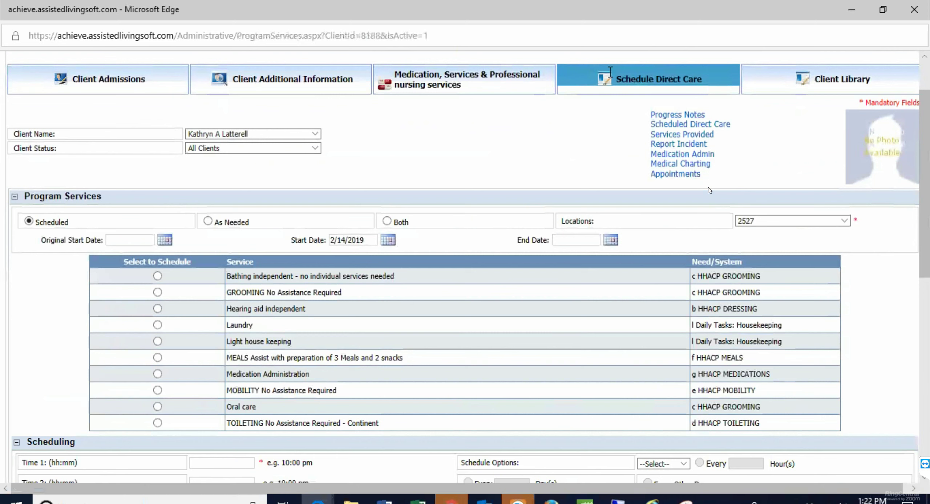
Schedule Light house keeping as both scheduled and as needed, at 6:00 AM, 5:00 PM and 10:00 PM
click(157, 342)
click(387, 222)
scroll(251, 291, down, 4)
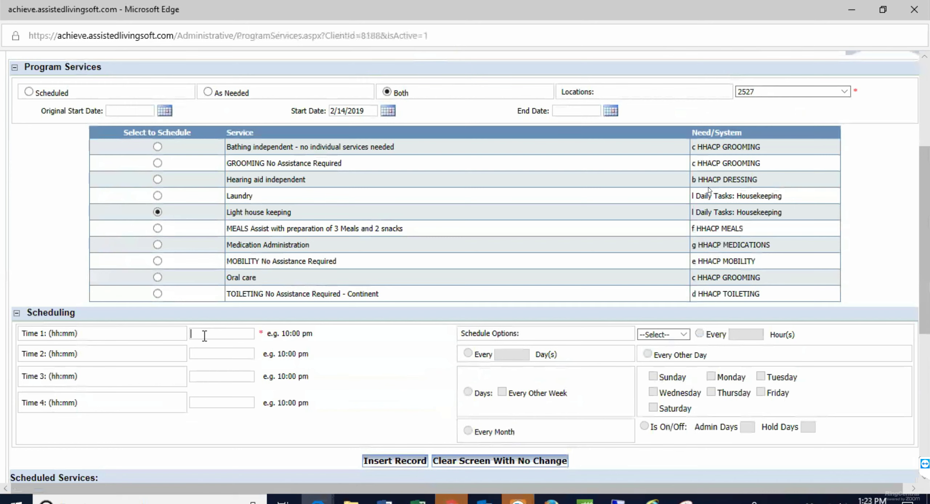
text(6:00 am)
key(Tab)
text(5:00 pm)
click(205, 376)
text(10)
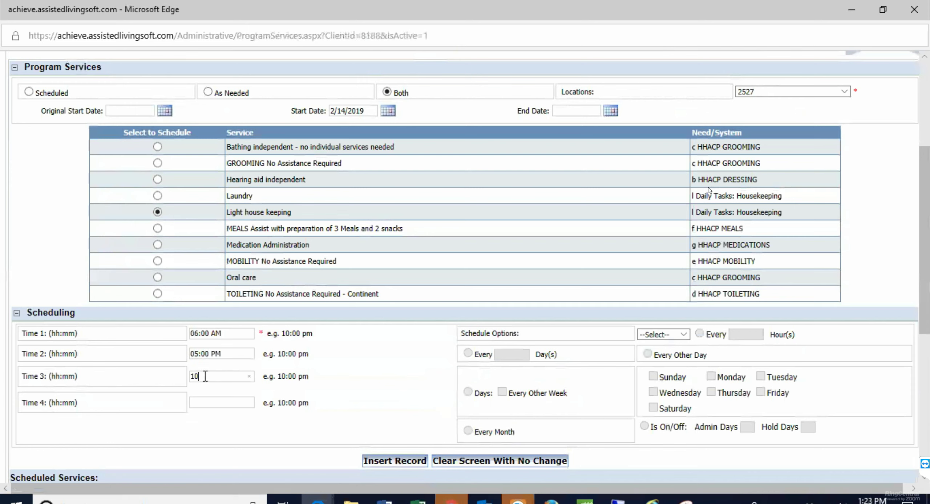
text(:00 pm)
scroll(361, 374, down, 3)
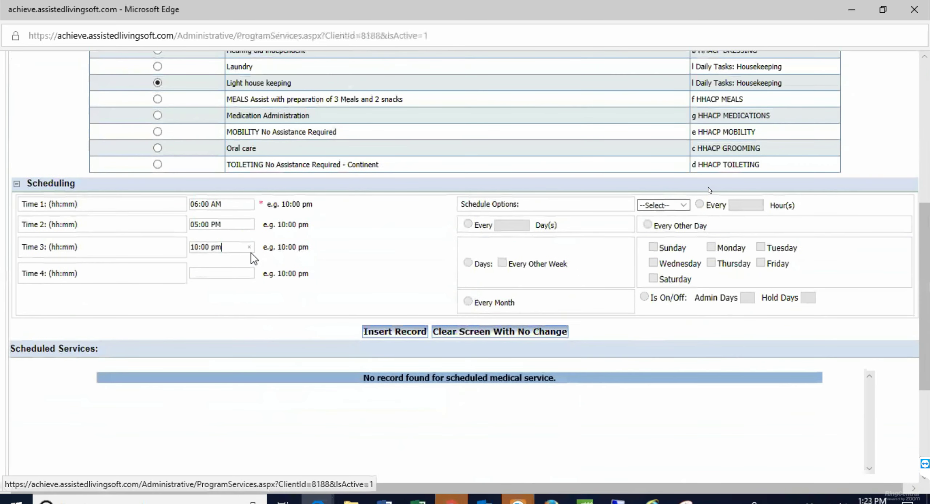
click(385, 331)
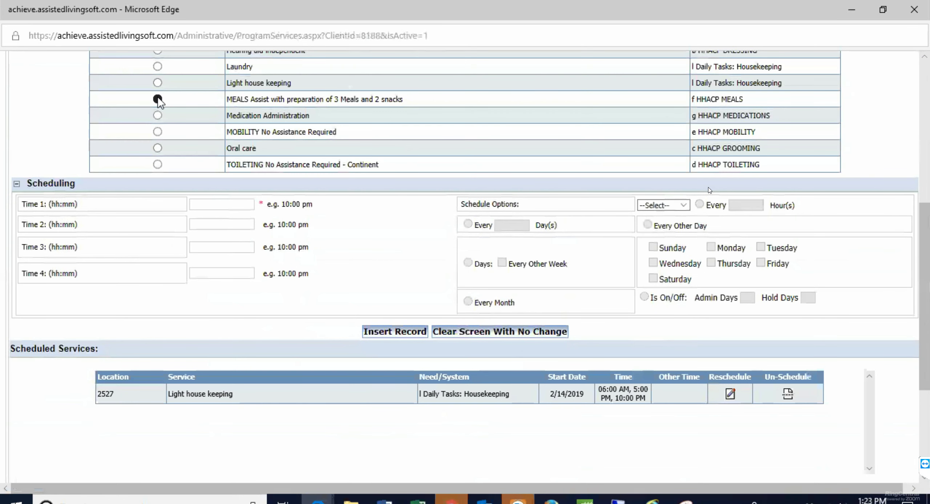
Schedule the MEALS preparation service at 8:00 AM, 12:00 PM and 6:00 PM
click(158, 98)
click(227, 202)
text(8:00 am)
click(213, 222)
text(12:00 pm)
click(202, 247)
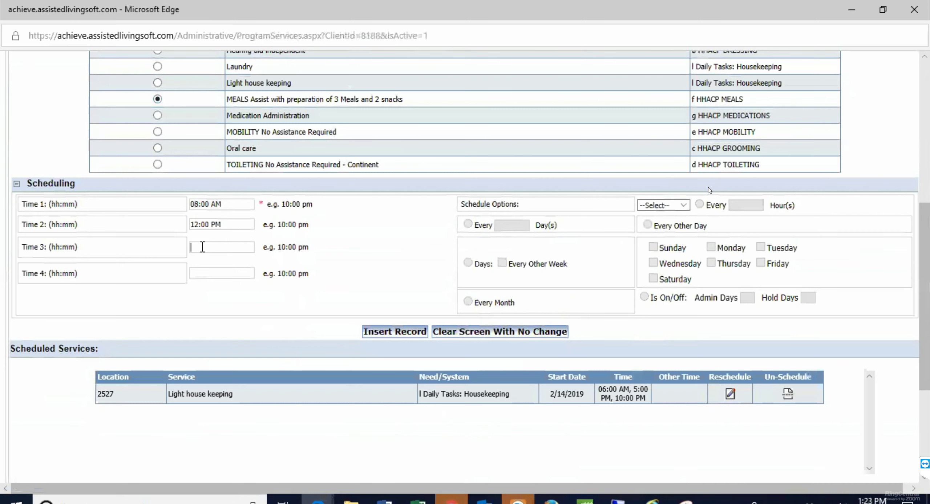
text(0 pm)
click(389, 333)
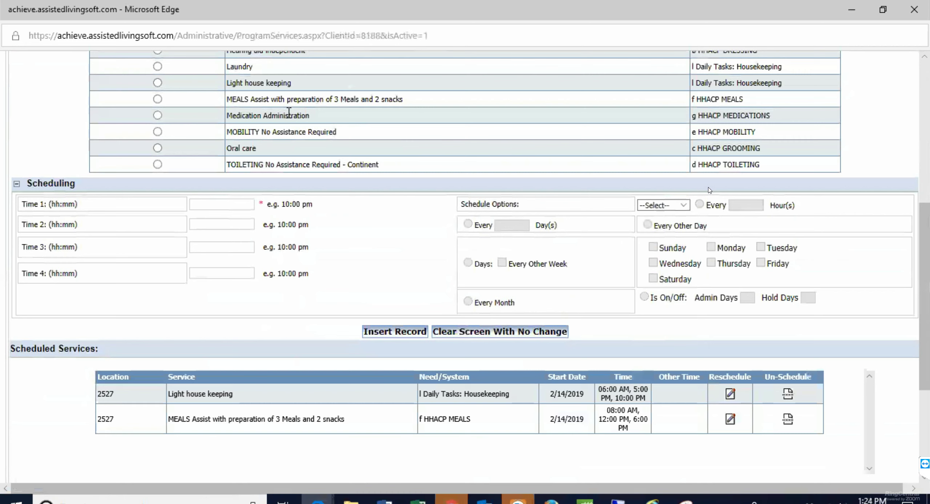
Schedule Medication Administration at 8:00 AM, 4:00 PM and 9:00 PM
click(157, 115)
text(8:00 am)
click(203, 223)
text(12:00 pm)
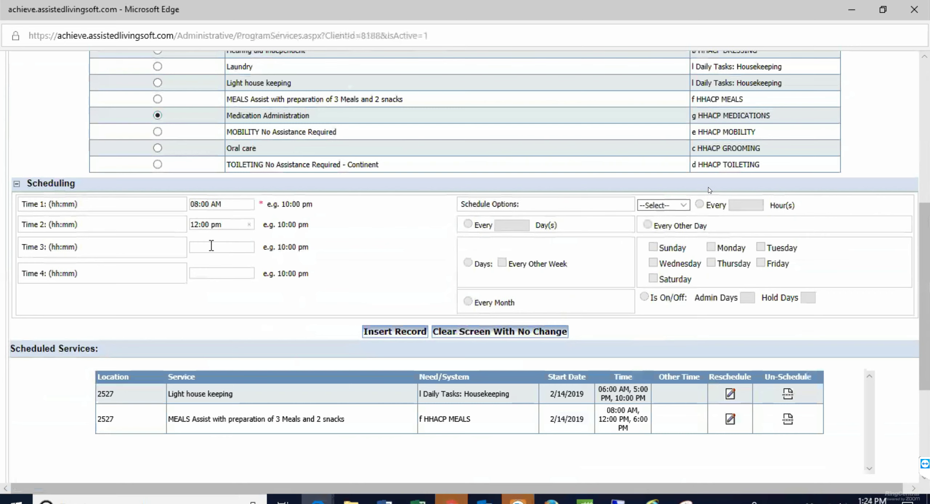
click(197, 224)
text(4)
click(201, 246)
text(9:00 pm)
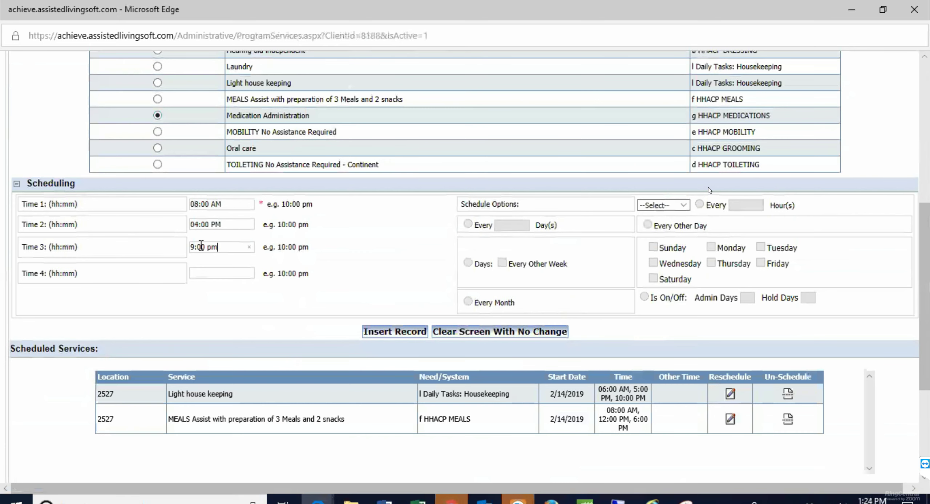
click(405, 331)
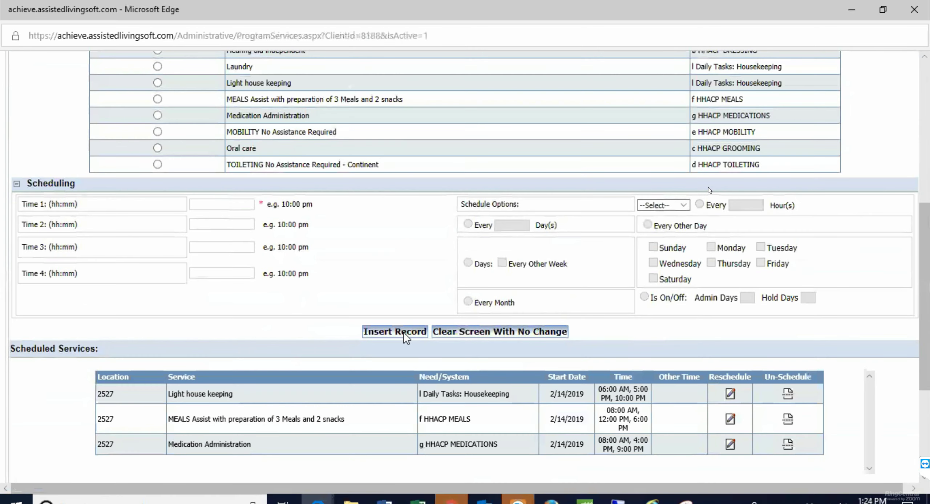
Open the client's Scheduled Direct Care charting page
scroll(282, 144, up, 3)
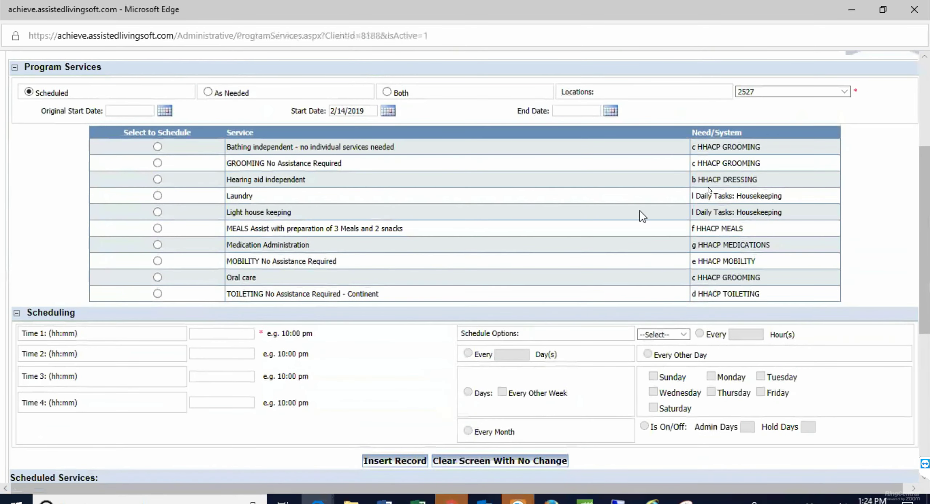
scroll(640, 212, up, 5)
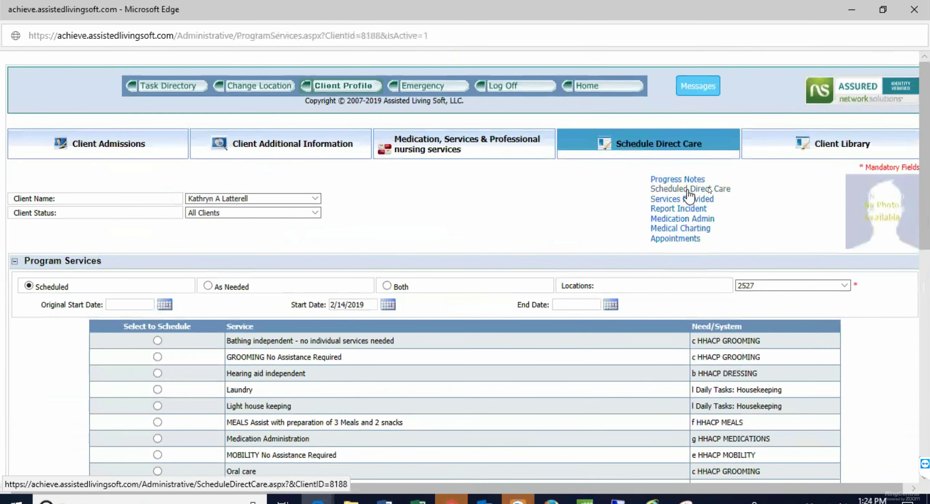
click(688, 190)
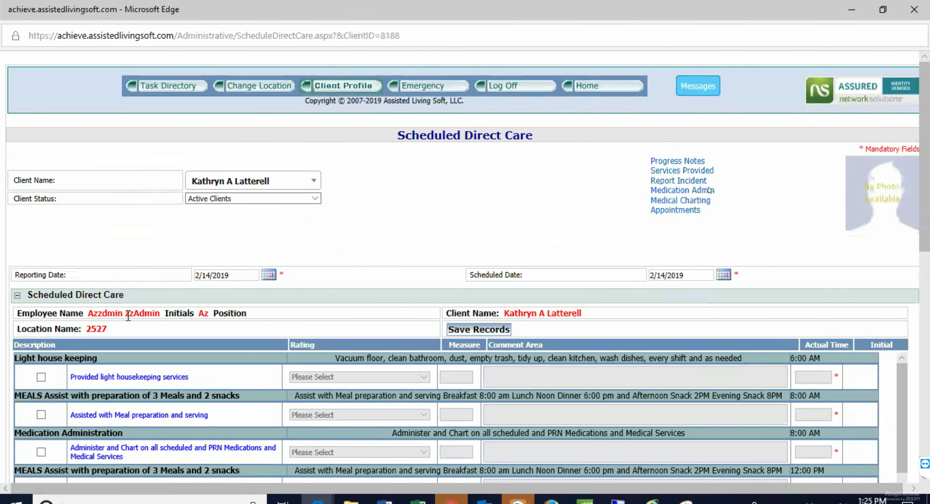
Review the client's scheduled direct care entries by time of day and the as needed services
scroll(53, 252, down, 3)
scroll(134, 252, down, 3)
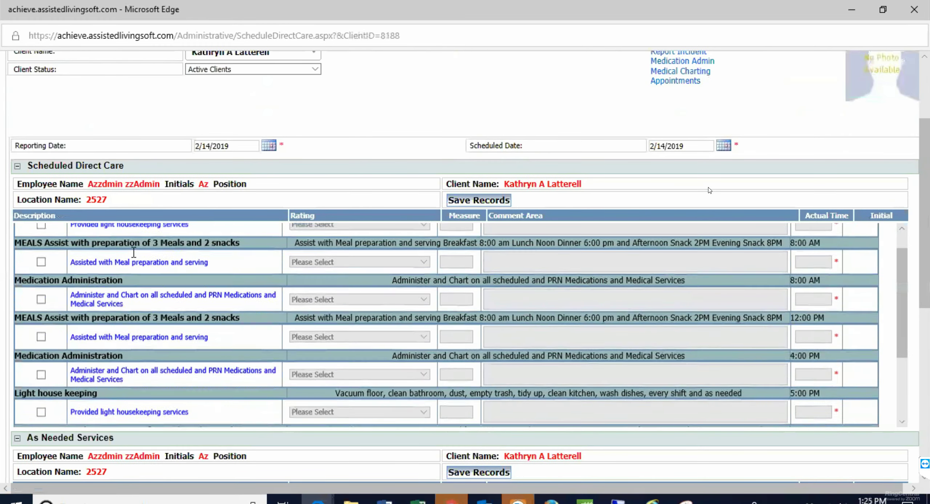
scroll(132, 251, down, 1)
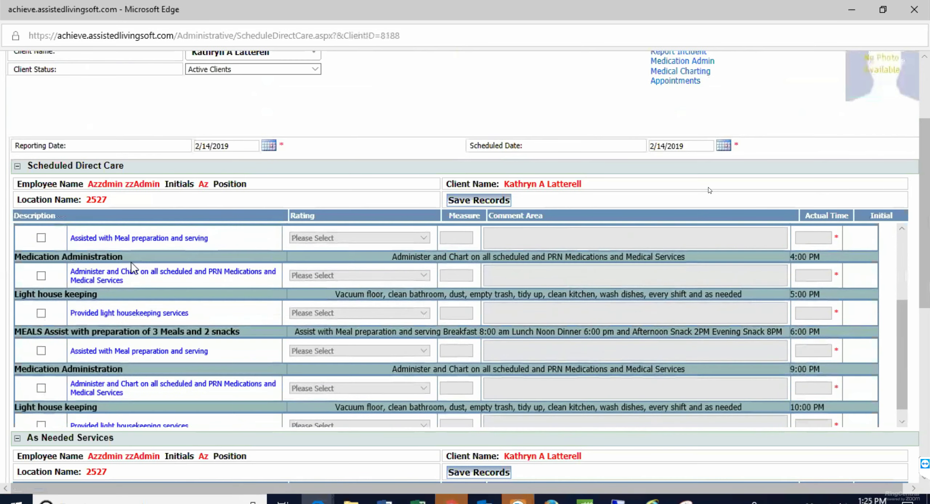
scroll(130, 345, down, 2)
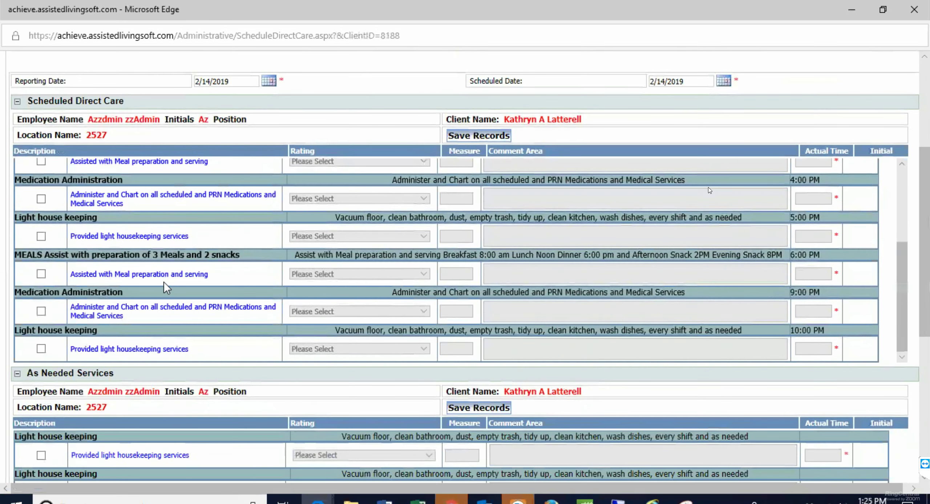
scroll(164, 283, up, 8)
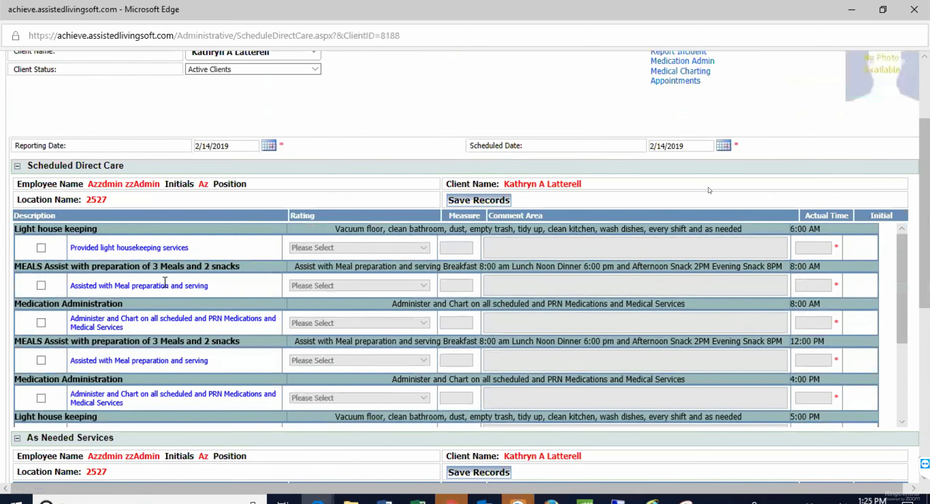
scroll(338, 147, up, 4)
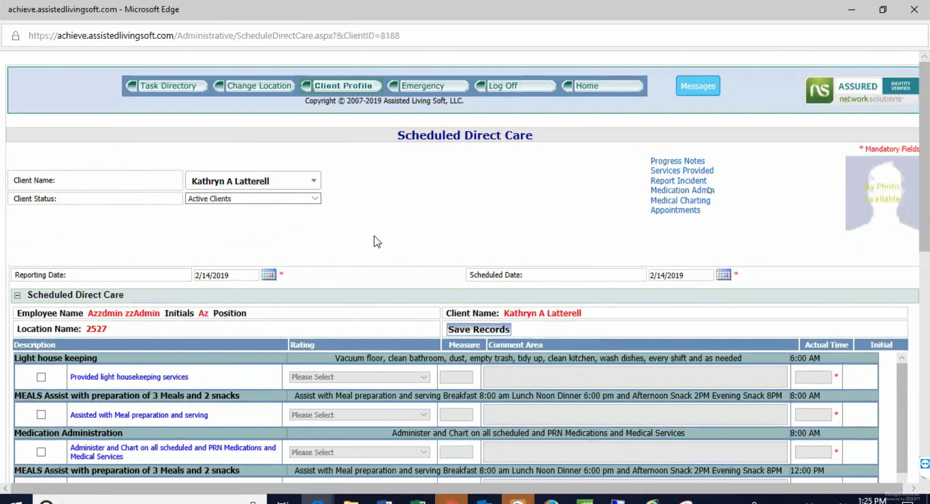
scroll(376, 240, down, 10)
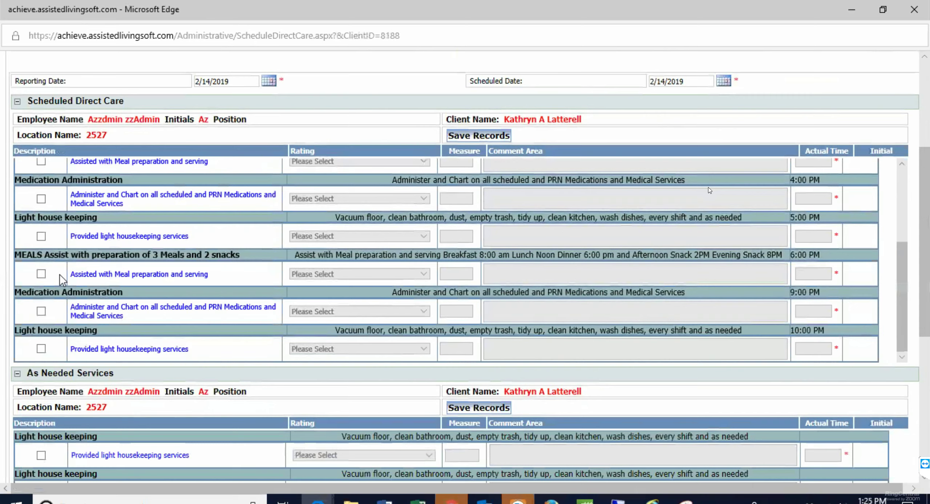
scroll(74, 233, down, 2)
scroll(74, 233, up, 8)
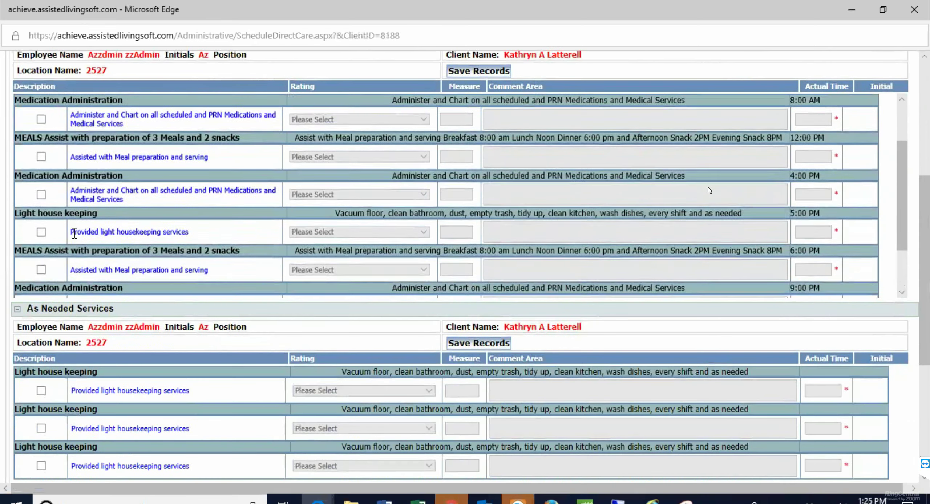
scroll(75, 233, up, 5)
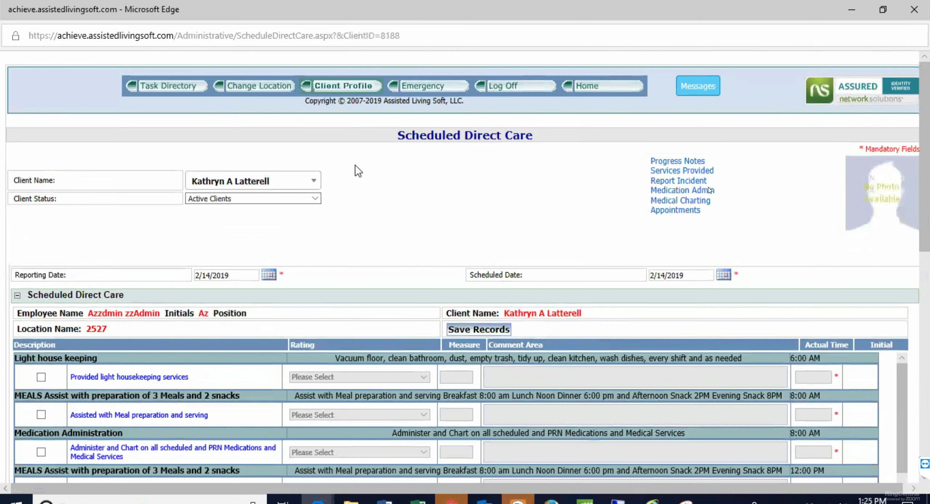
Mark the 6:00 AM light housekeeping service as provided
scroll(355, 167, down, 2)
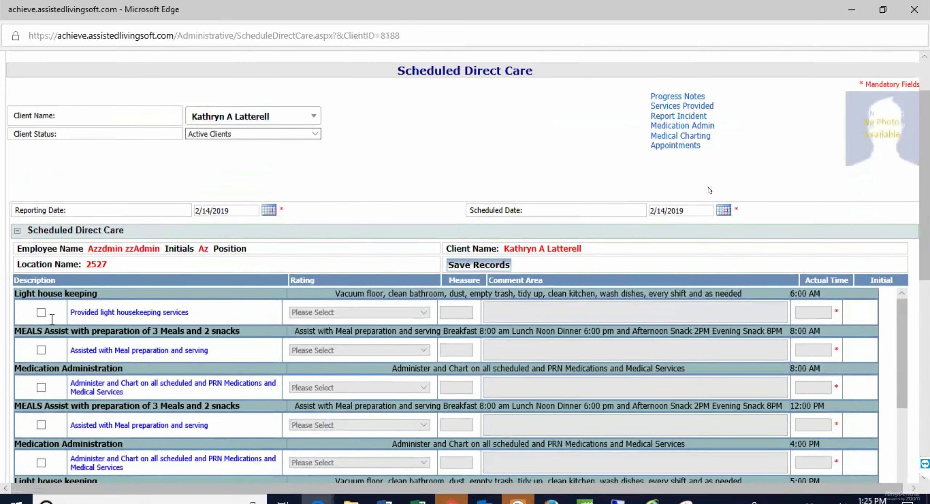
click(41, 313)
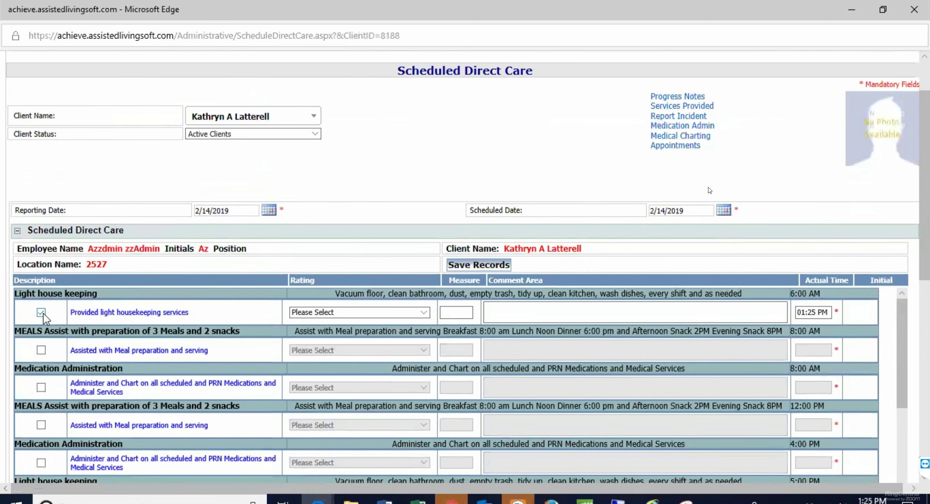
Open the Administrative Access page from the task directory and close its window again
scroll(253, 132, up, 2)
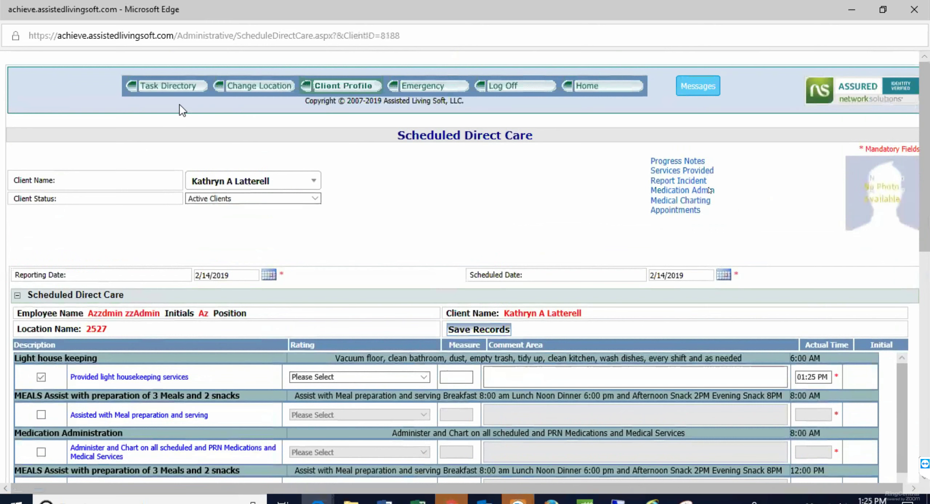
mouse_move(187, 90)
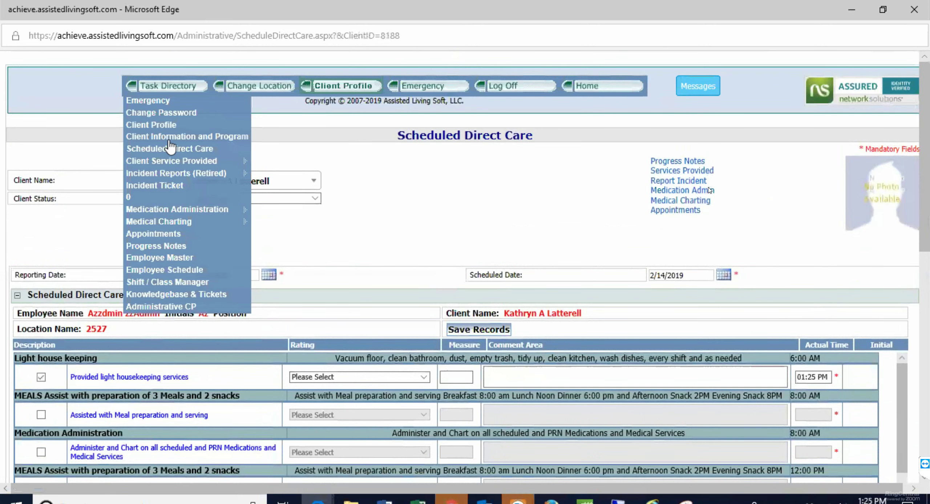
click(160, 307)
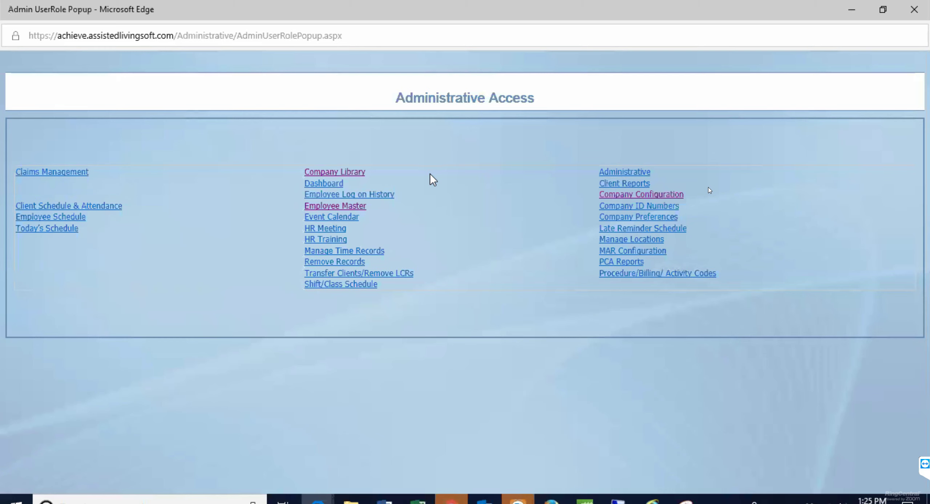
click(338, 178)
click(913, 11)
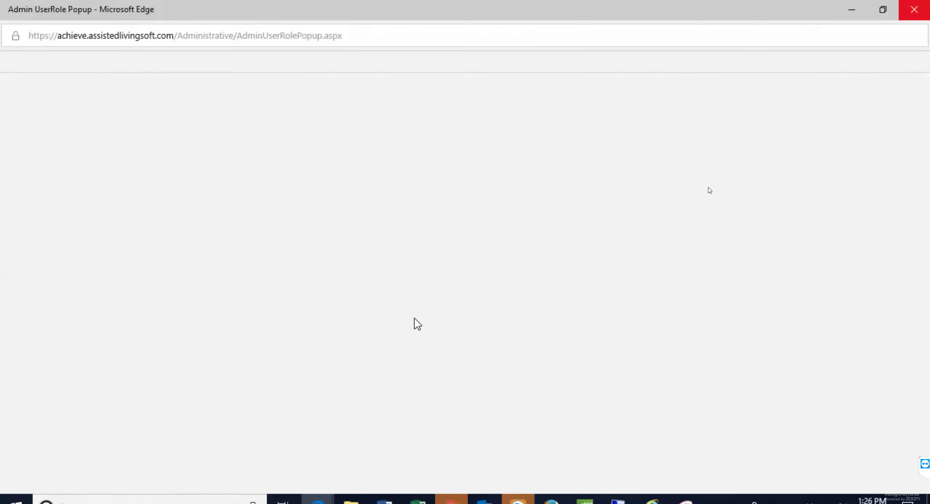
Switch the Notes page to the client being scheduled and open that client's Medication, Services & Professional nursing services page
scroll(254, 145, down, 2)
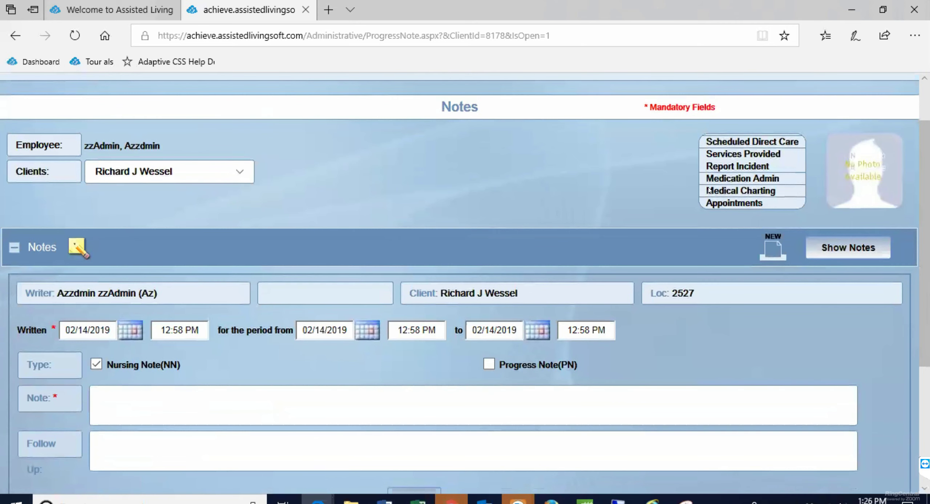
scroll(258, 401, down, 3)
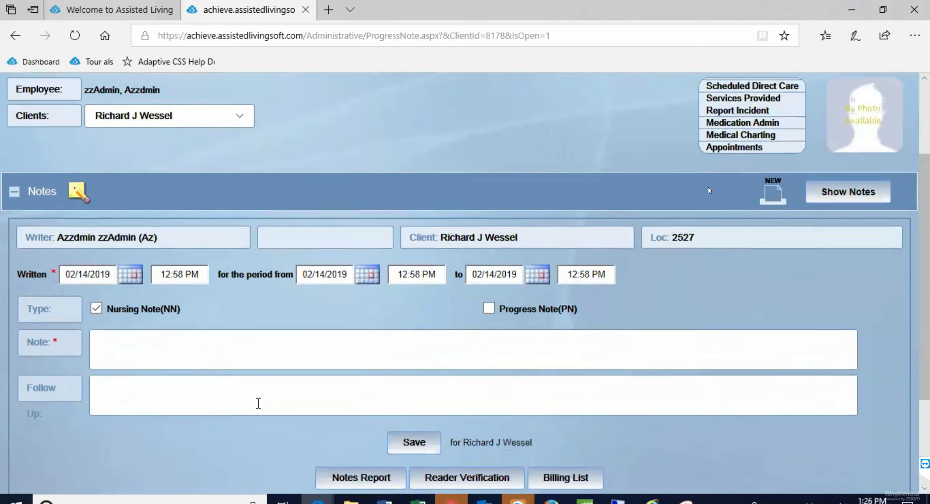
scroll(258, 401, up, 5)
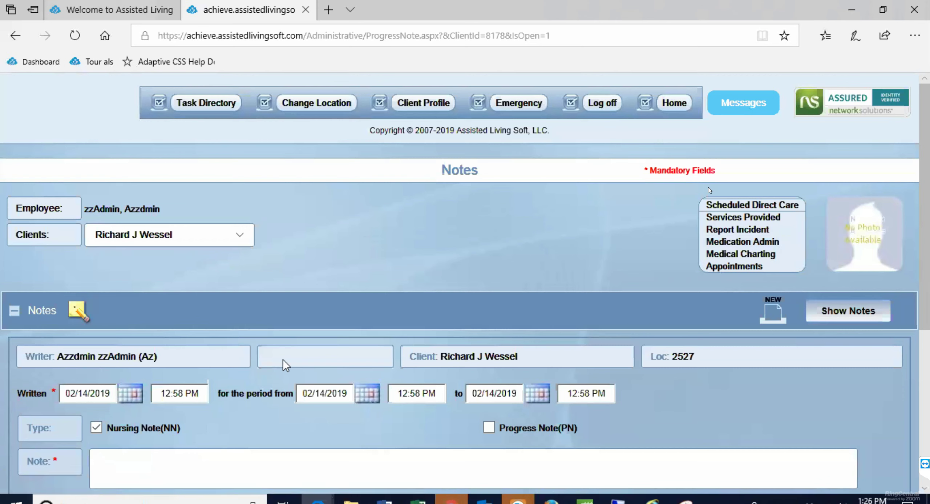
click(240, 237)
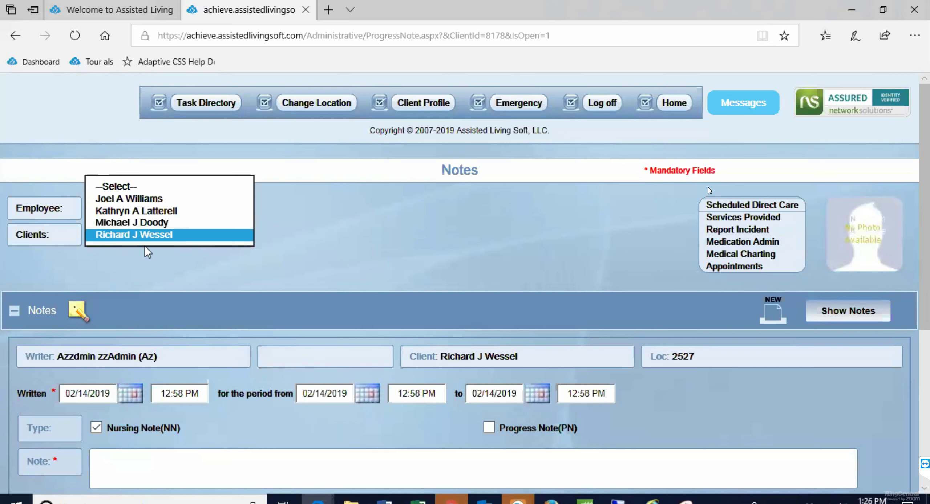
click(154, 208)
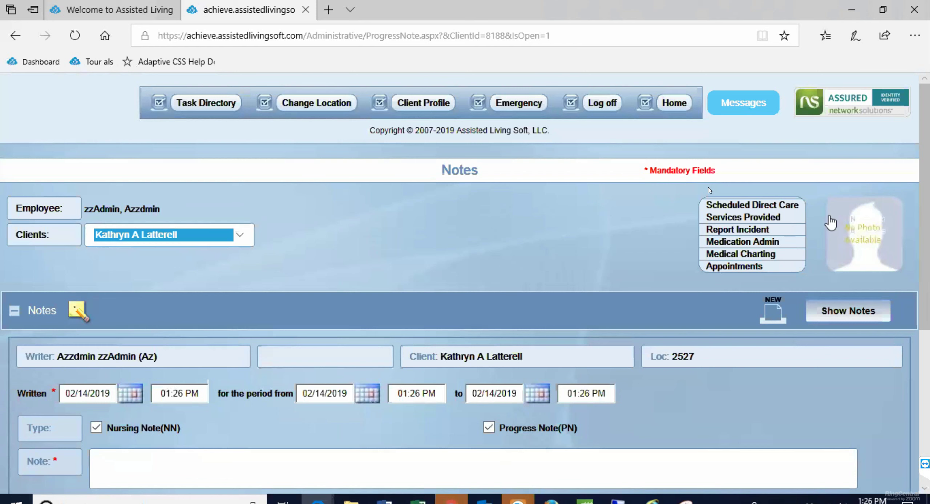
click(866, 215)
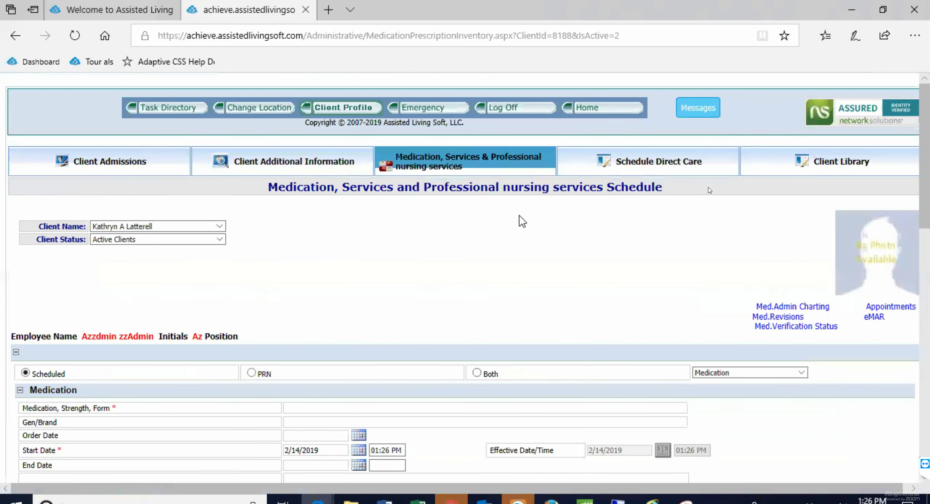
Change the client's schedule entry type from Medication to Medical Service
scroll(521, 221, down, 3)
scroll(519, 216, down, 1)
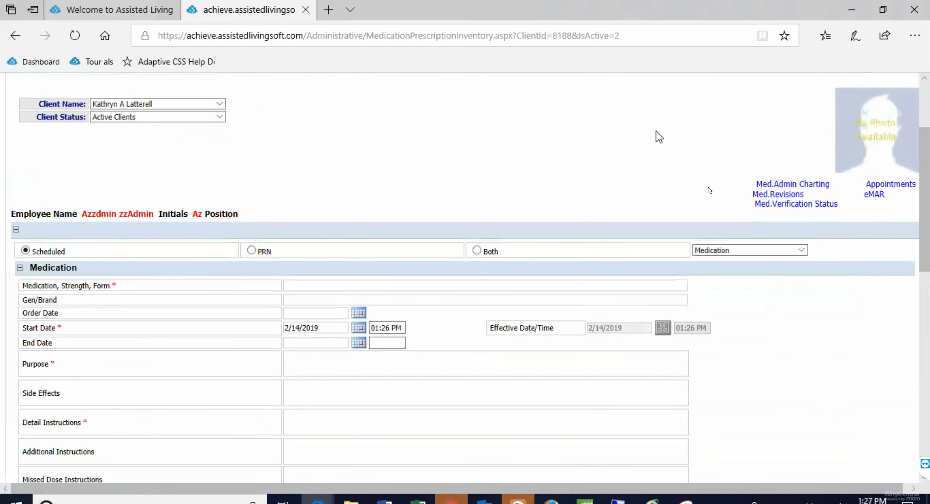
scroll(656, 131, up, 3)
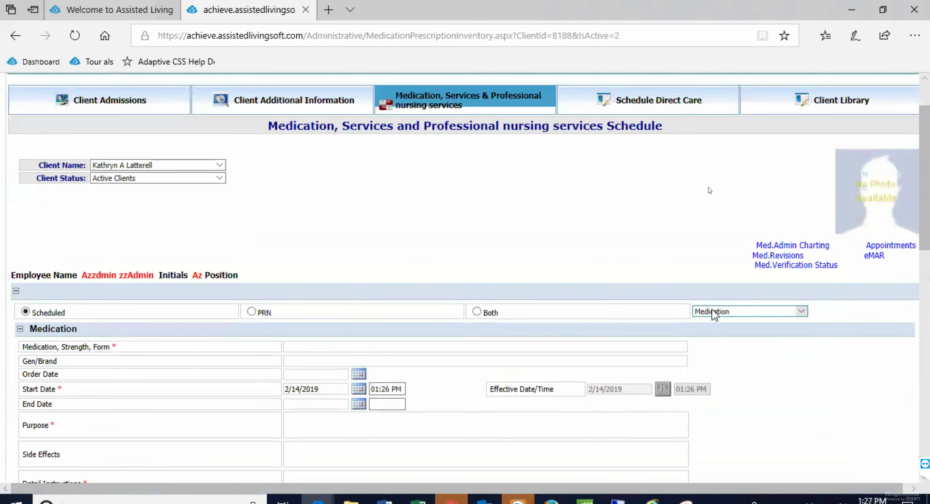
scroll(516, 373, down, 5)
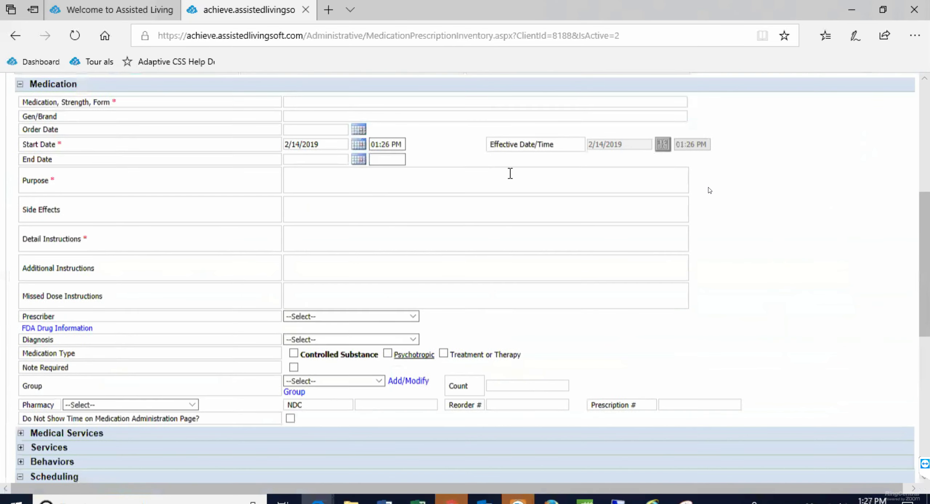
scroll(775, 188, up, 5)
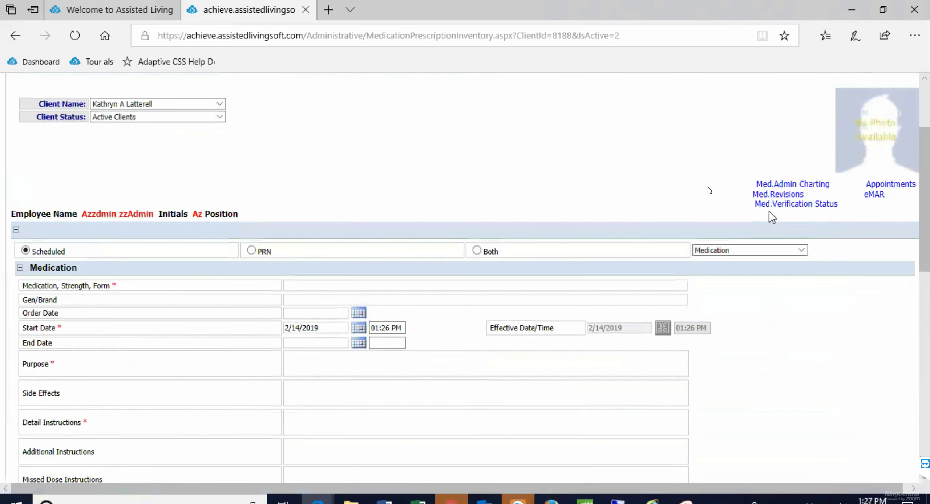
click(801, 249)
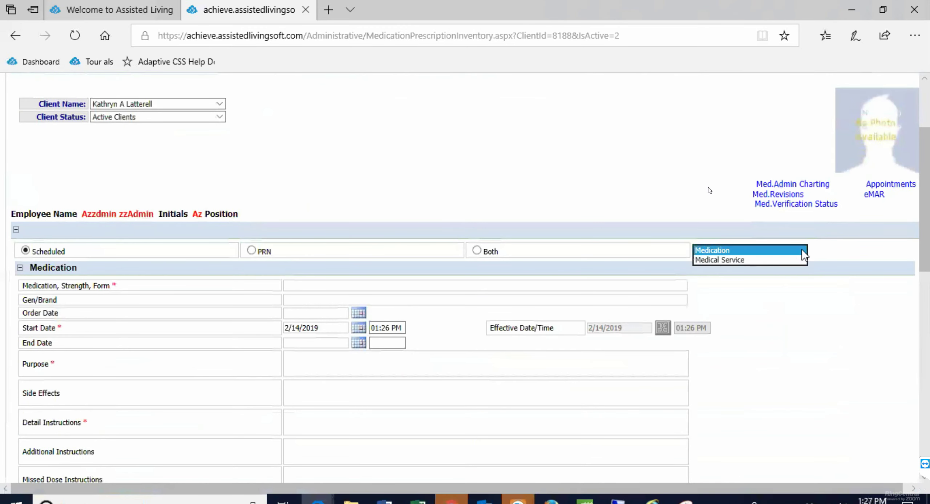
click(721, 260)
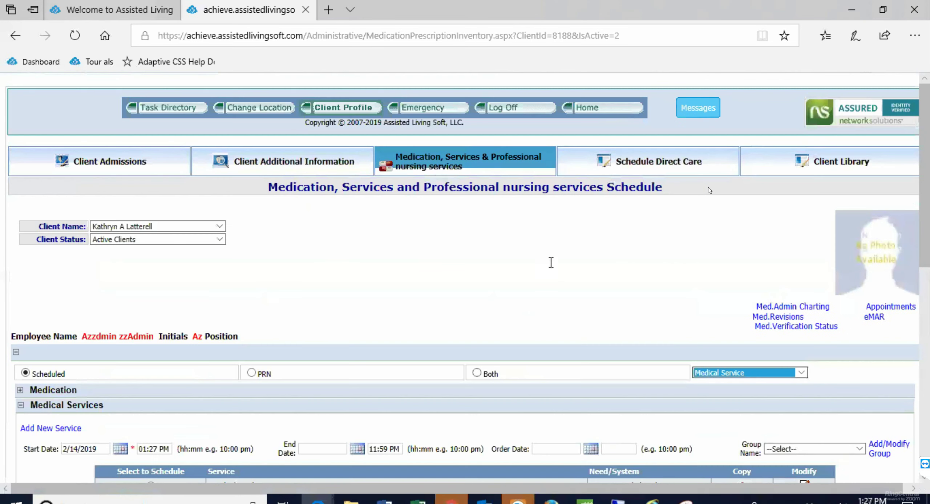
Set the medical service schedule to cover both scheduled and PRN records
scroll(555, 266, down, 5)
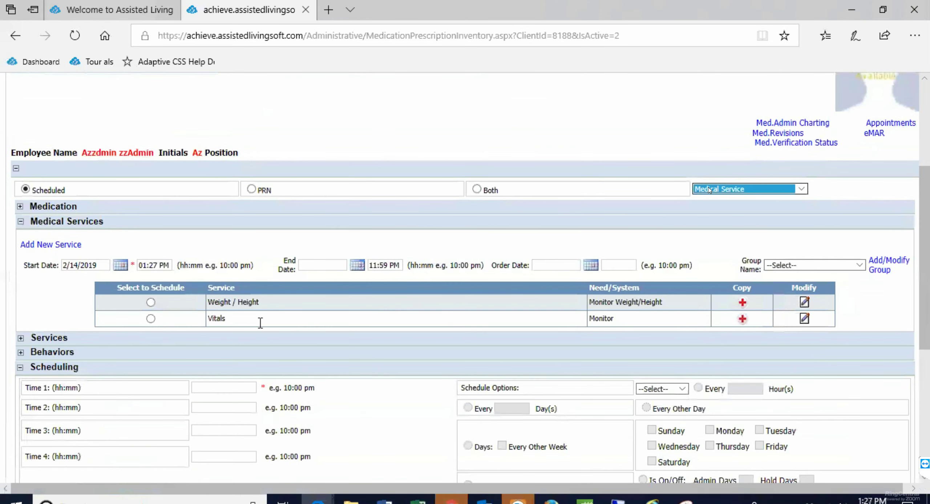
scroll(258, 322, down, 8)
scroll(224, 192, up, 3)
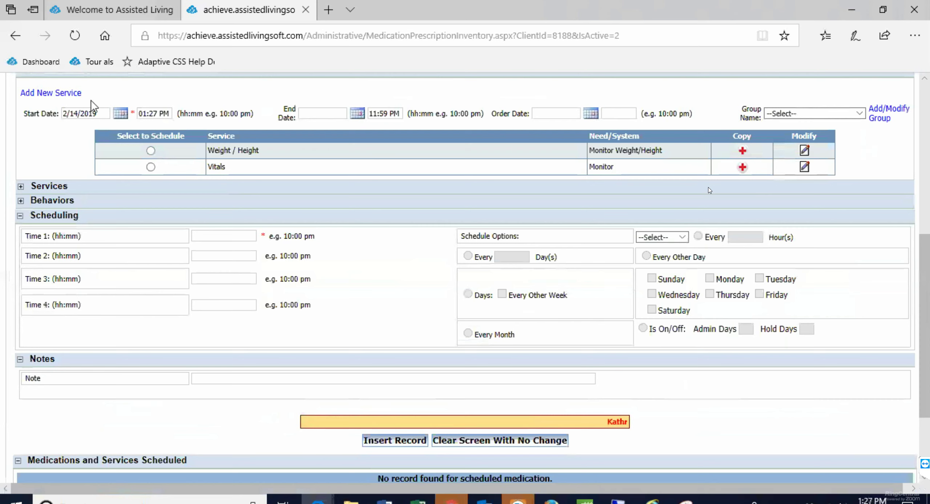
scroll(393, 134, up, 3)
click(476, 159)
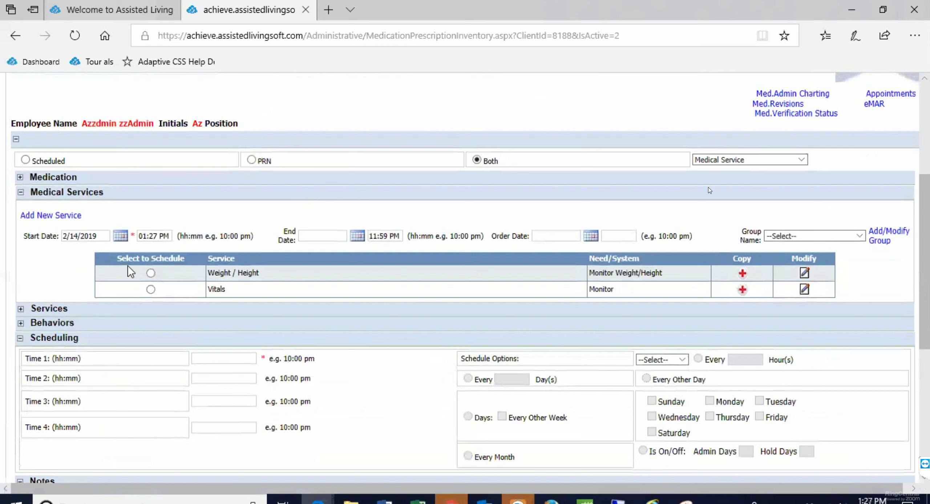
Set the medical services' start date to 3/1/2019 and the start time's hour to 9
drag(98, 237, 63, 237)
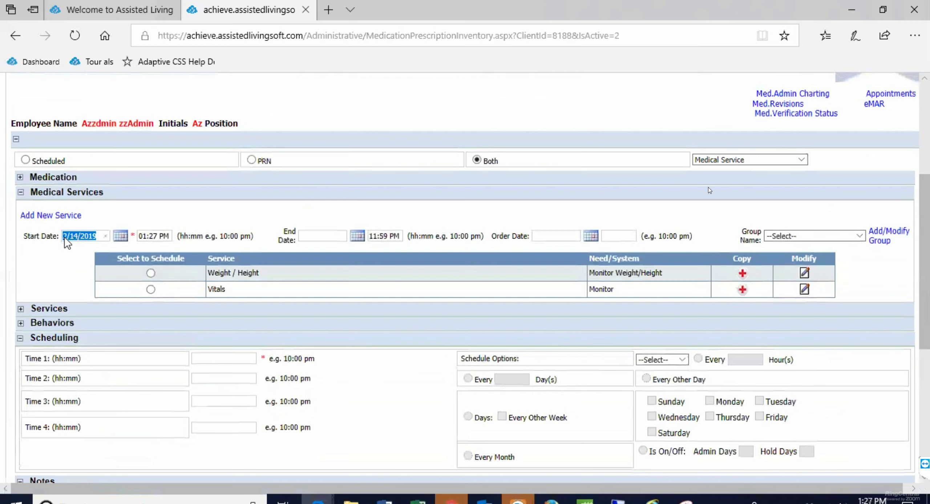
text(3/1/2019)
double_click(141, 235)
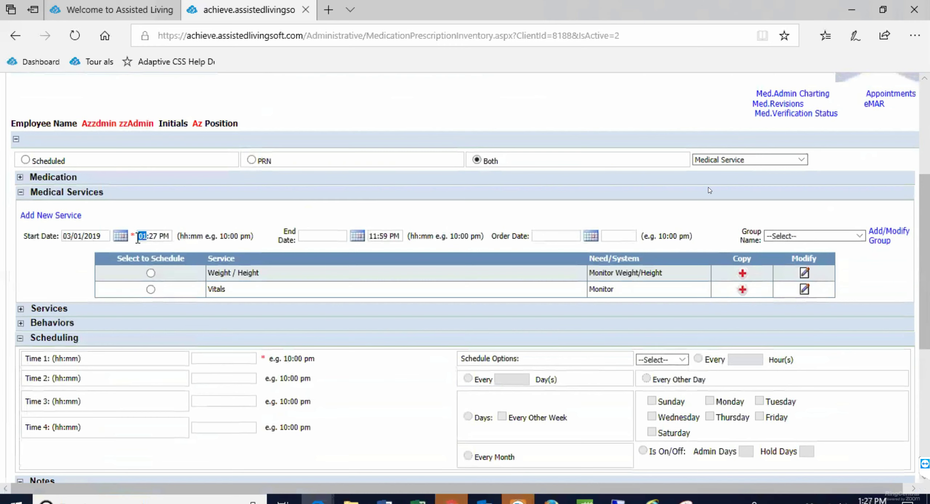
text(9)
Choose the Weight / Height service for scheduling with the Other Time option, repeating every month
click(151, 273)
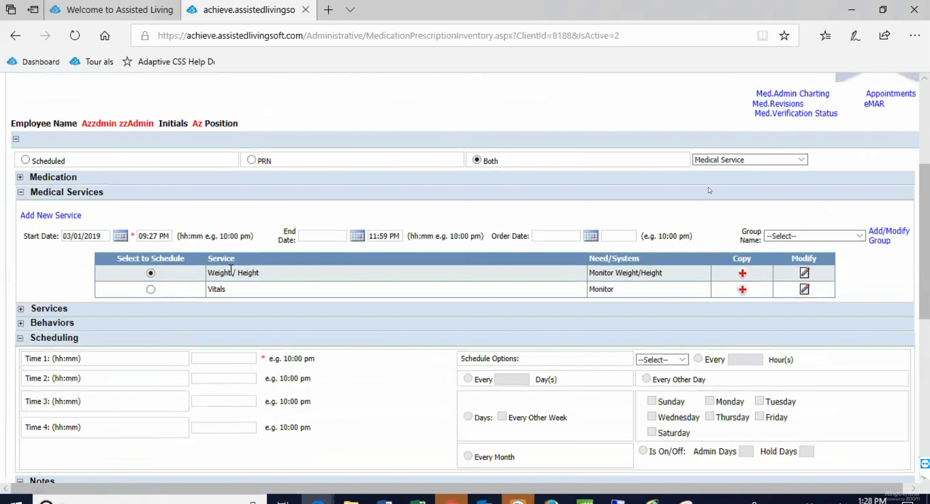
drag(234, 273, 210, 276)
scroll(403, 230, down, 3)
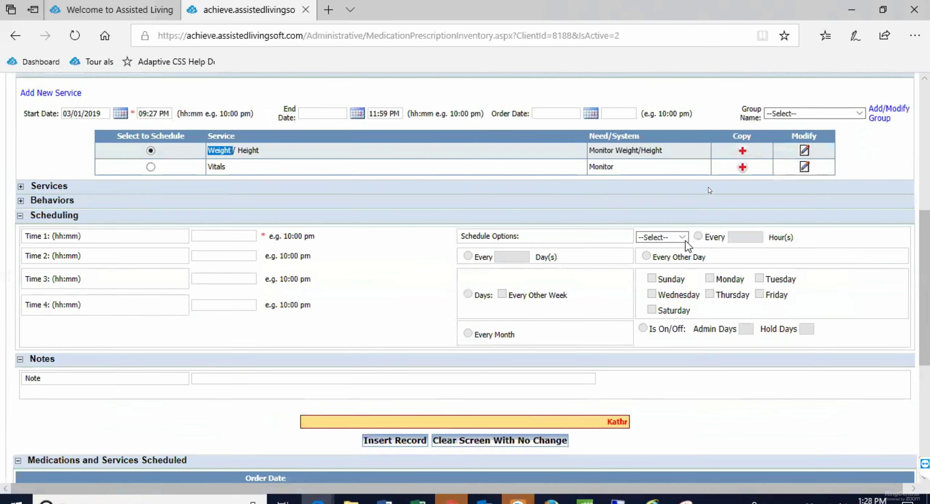
click(683, 238)
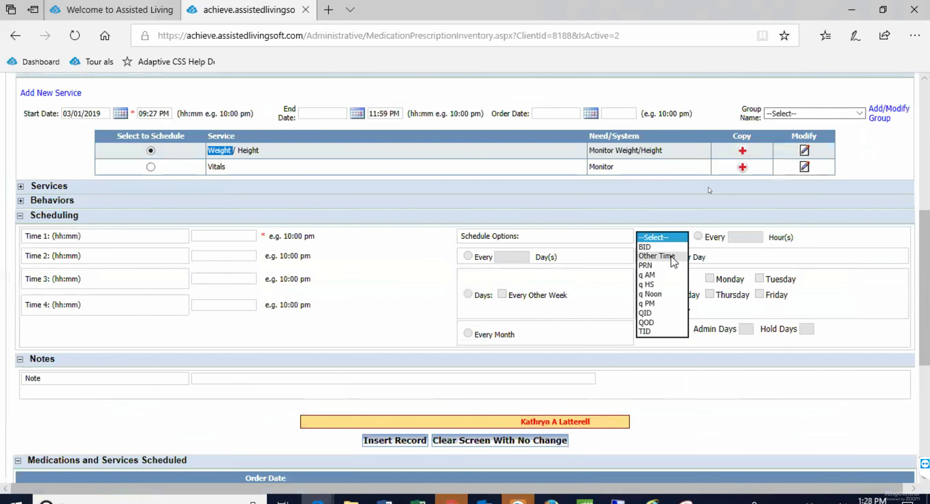
click(645, 256)
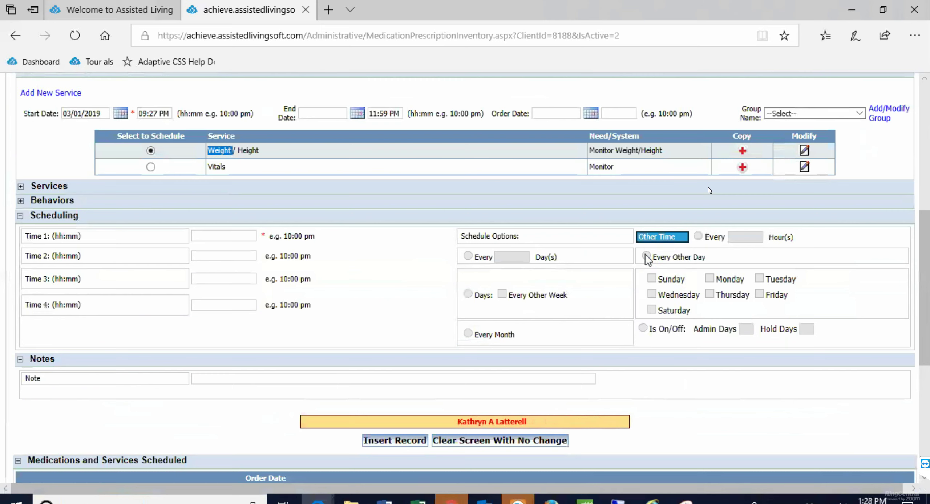
click(468, 333)
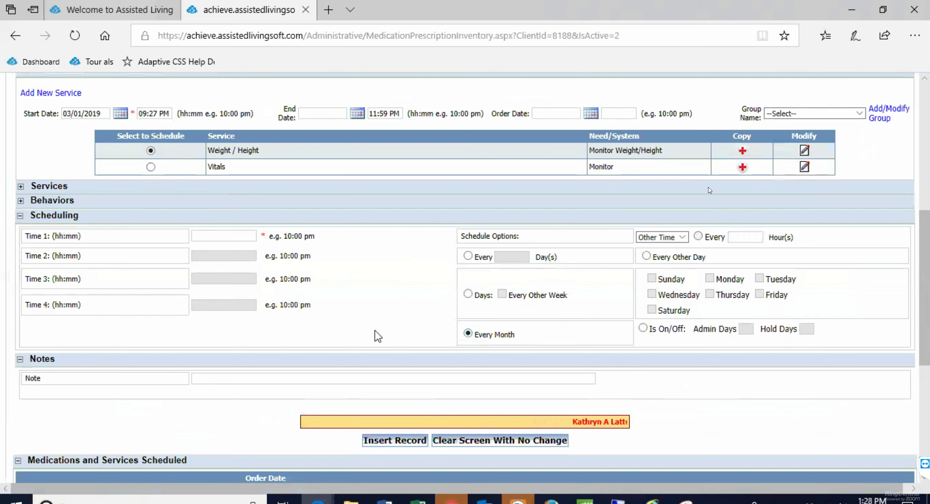
Set Time 1 of the monthly Weight / Height schedule to 9:00 pm
click(213, 235)
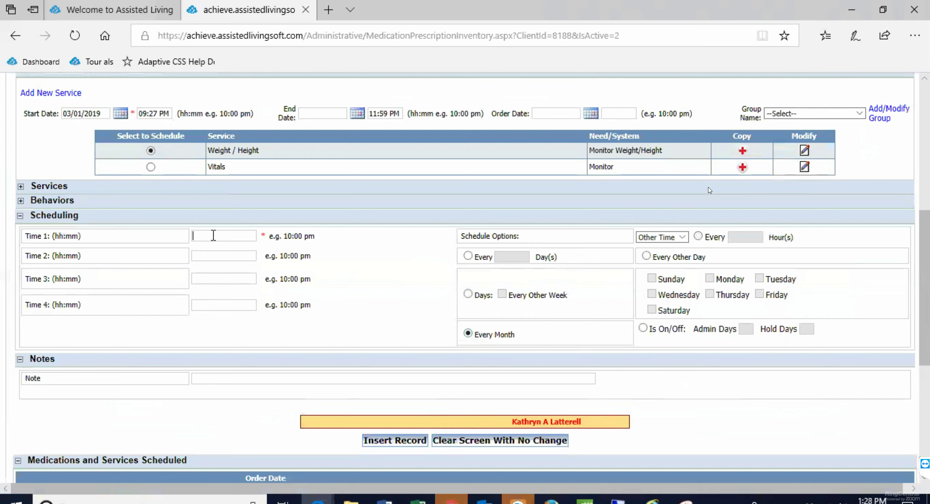
text(9:)
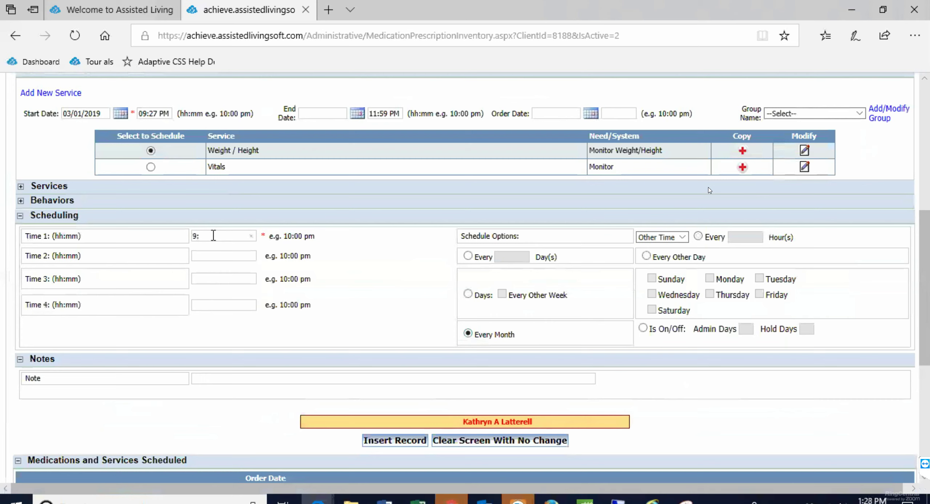
text(00)
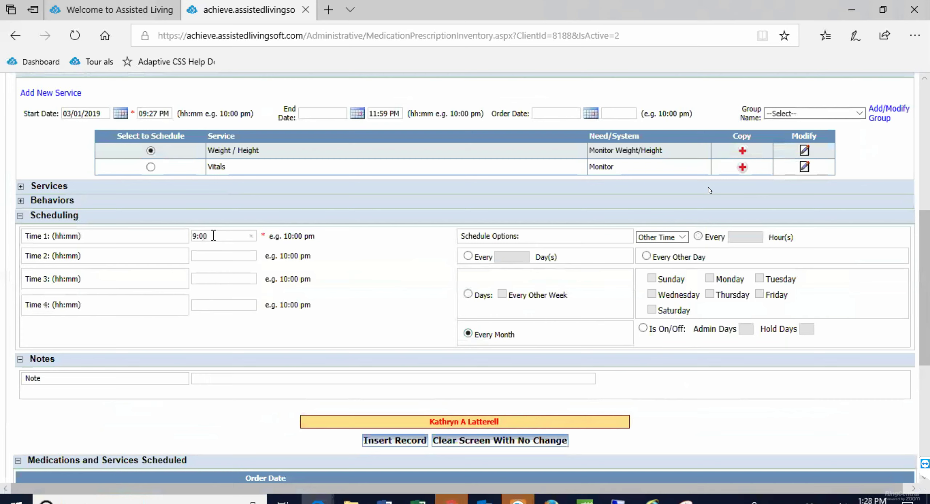
text( pm)
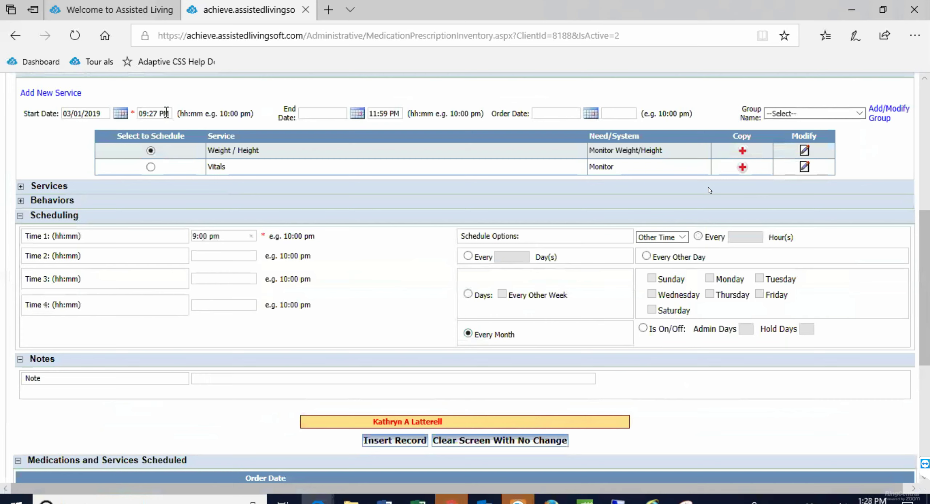
Change the Weight / Height service's start time from PM to AM
click(158, 113)
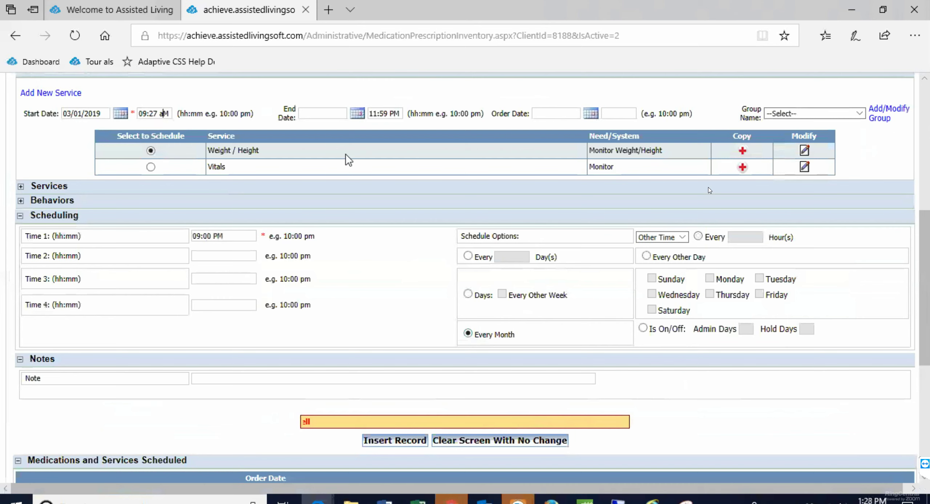
scroll(344, 154, up, 3)
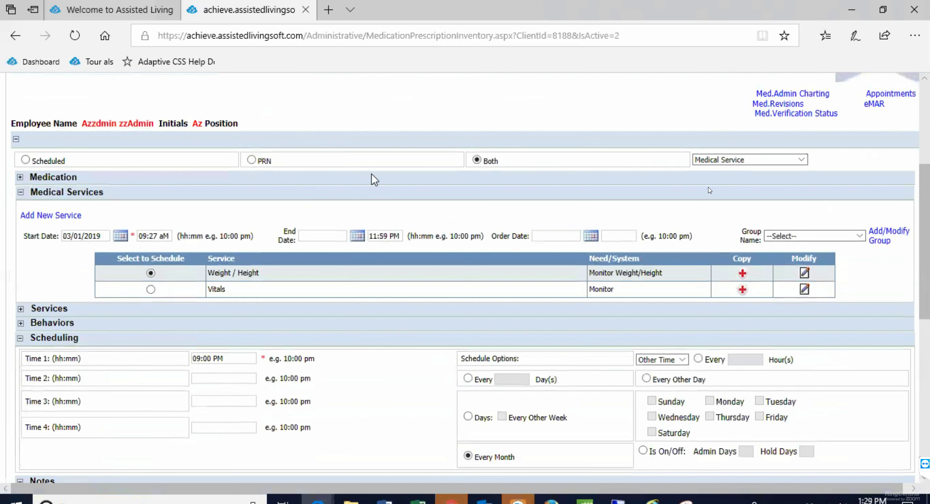
scroll(369, 191, down, 2)
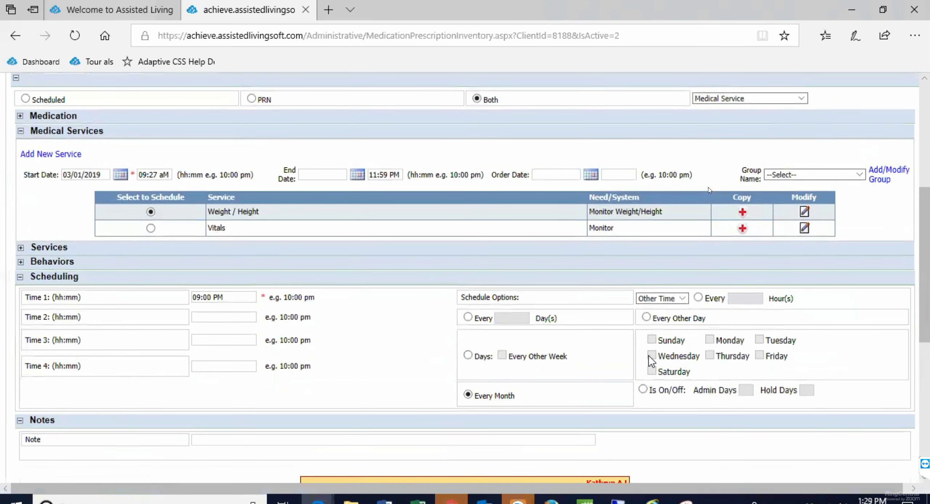
Insert the monthly Weight / Height schedule as a record
scroll(321, 303, down, 2)
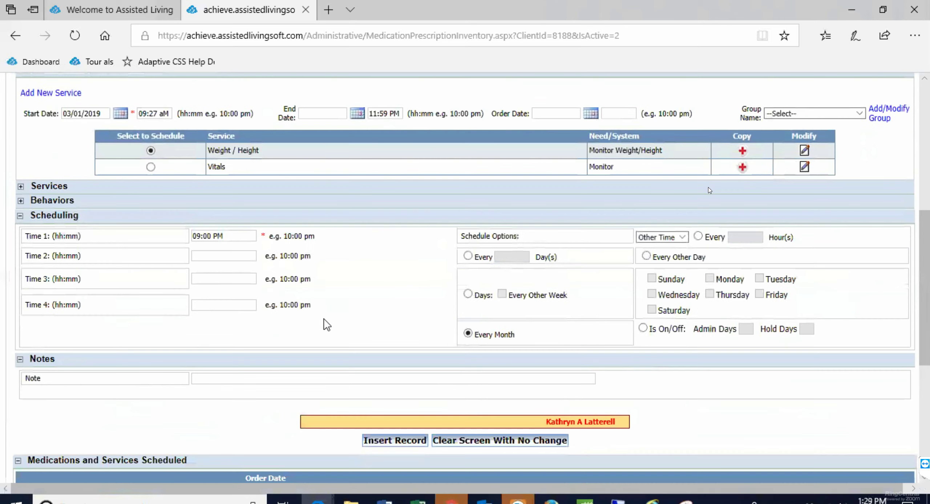
click(392, 440)
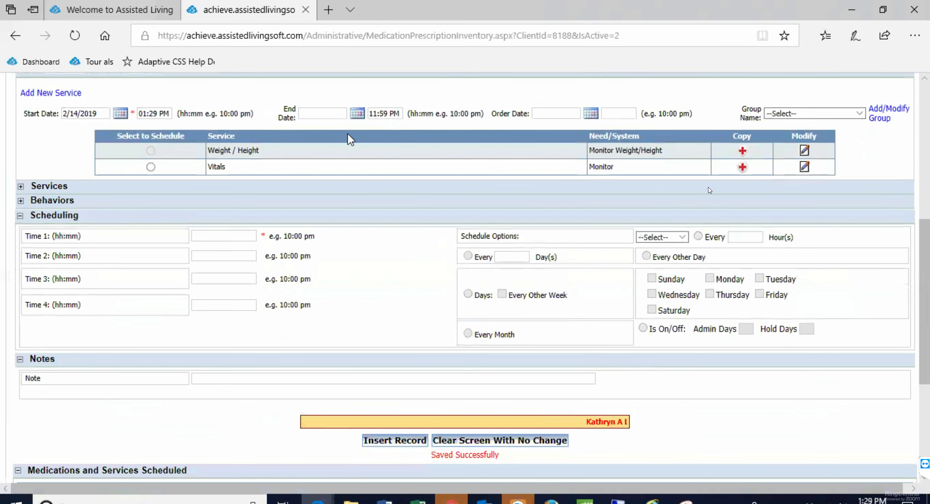
Choose the Vitals service for scheduling and set its start date to 3/1/2019
scroll(494, 168, up, 3)
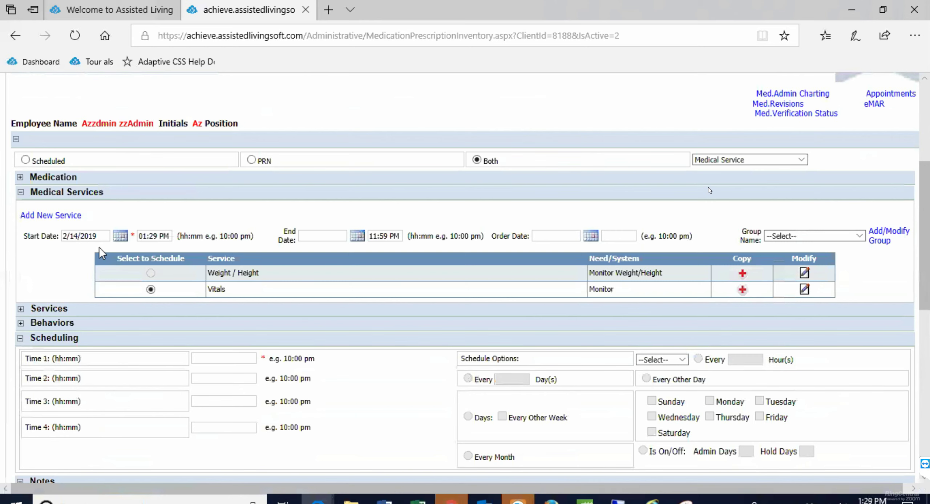
drag(99, 236, 54, 247)
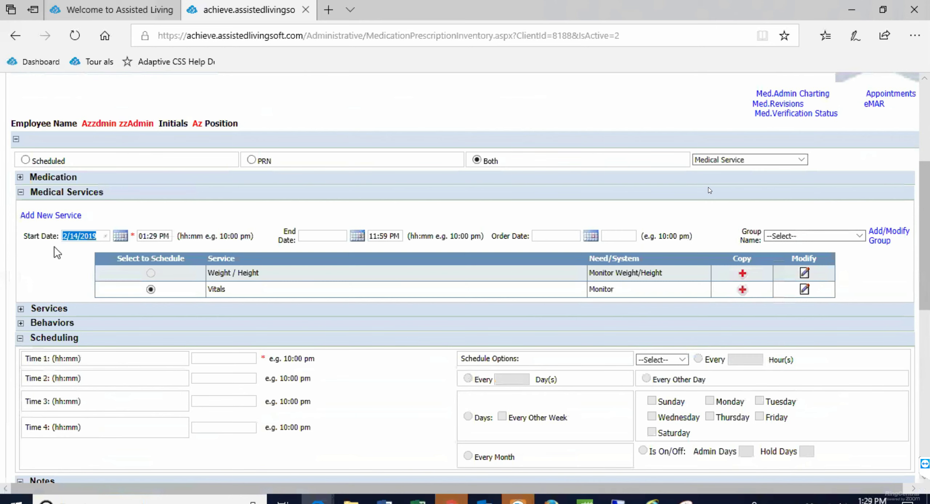
text(3/1/2019)
click(207, 358)
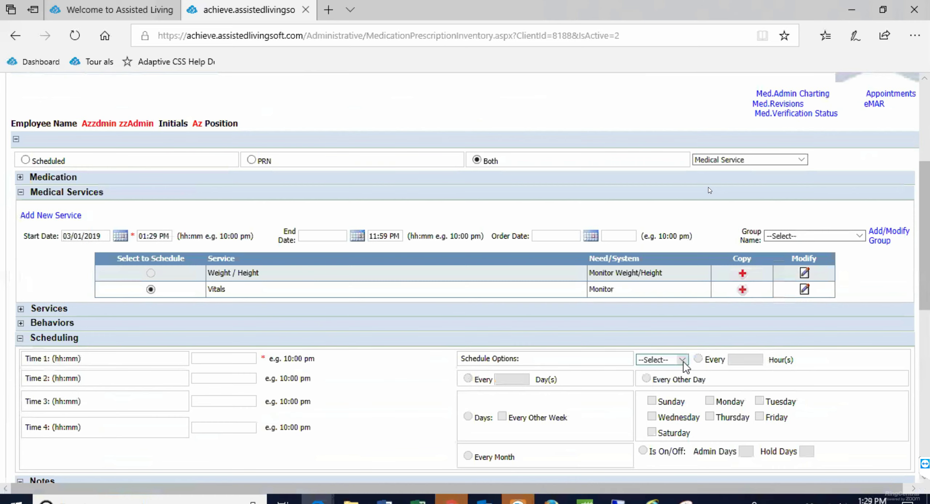
Schedule Vitals with the Other Time option, every month at 9:00 pm, and insert the record
click(683, 360)
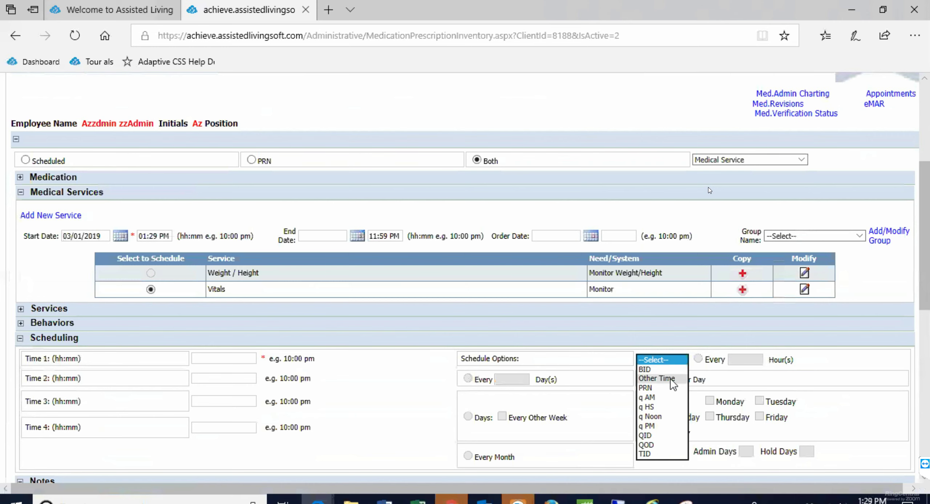
click(653, 379)
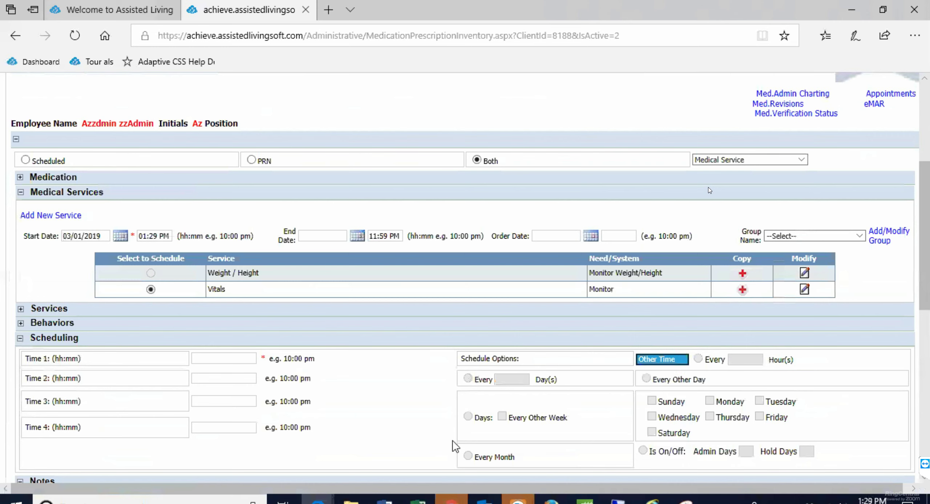
click(469, 457)
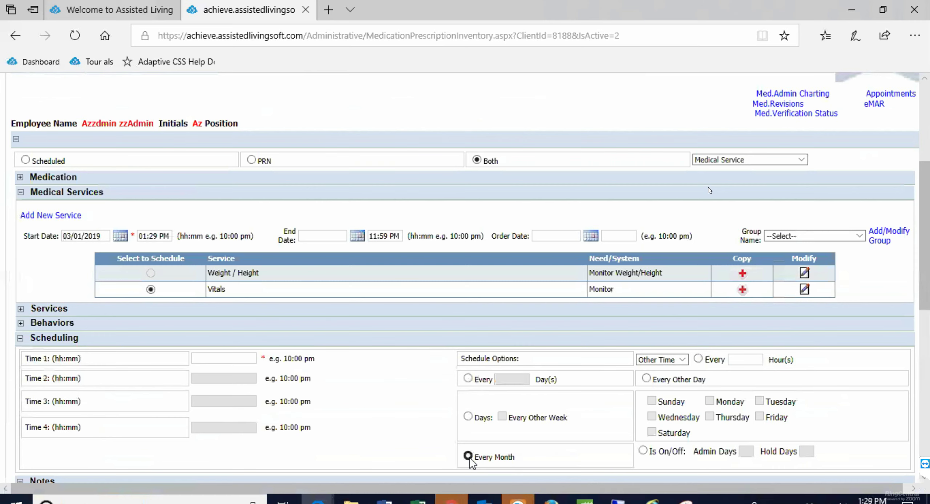
click(214, 355)
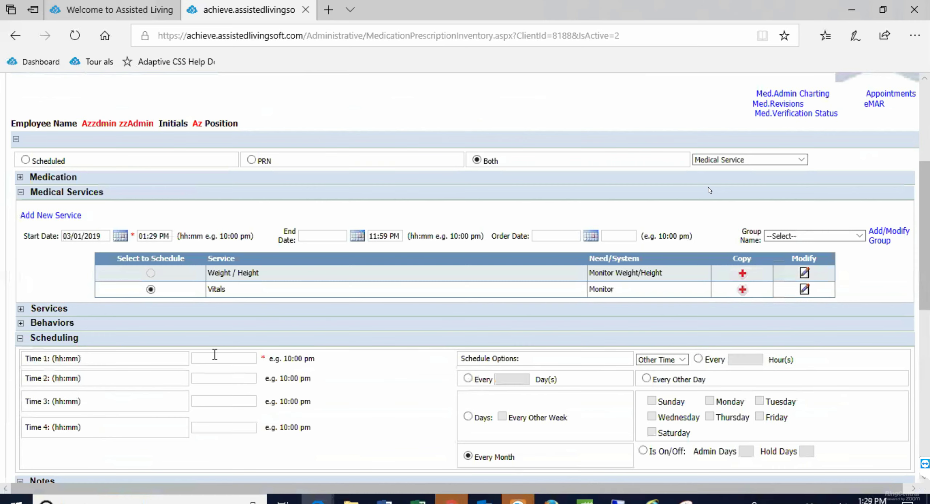
text(9:00 pm)
scroll(378, 376, down, 5)
click(382, 381)
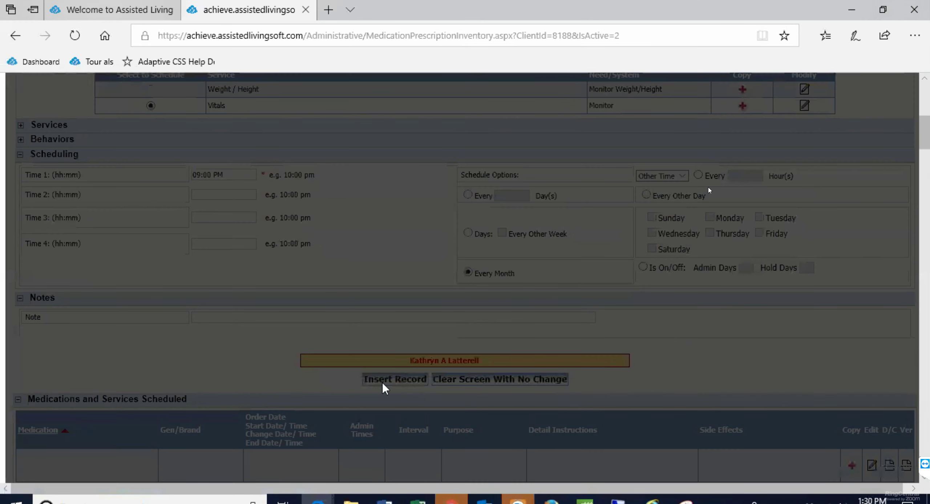
Show the client's Medication Administration page for the schedule date 03/01/2019
scroll(386, 360, up, 10)
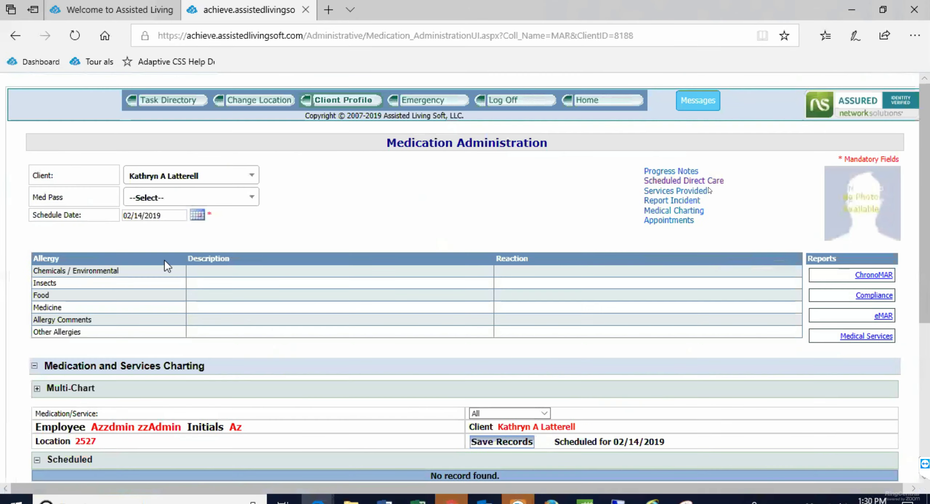
click(197, 215)
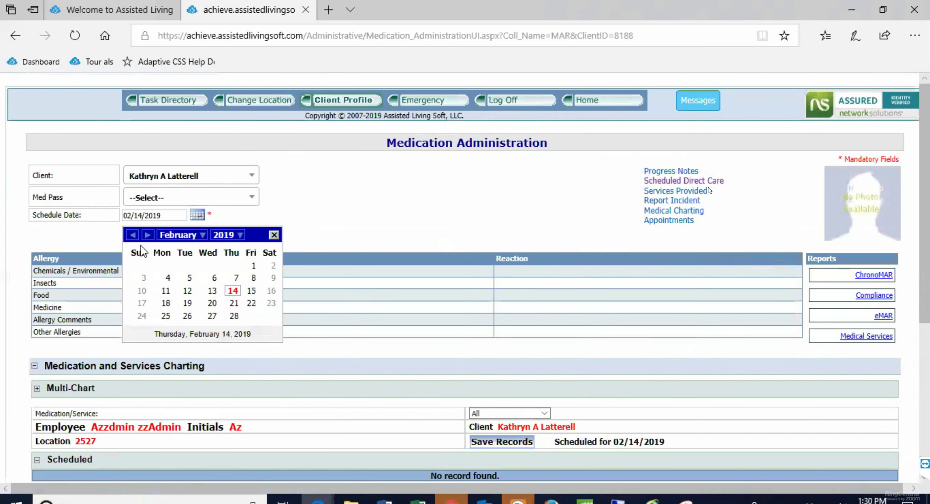
click(147, 233)
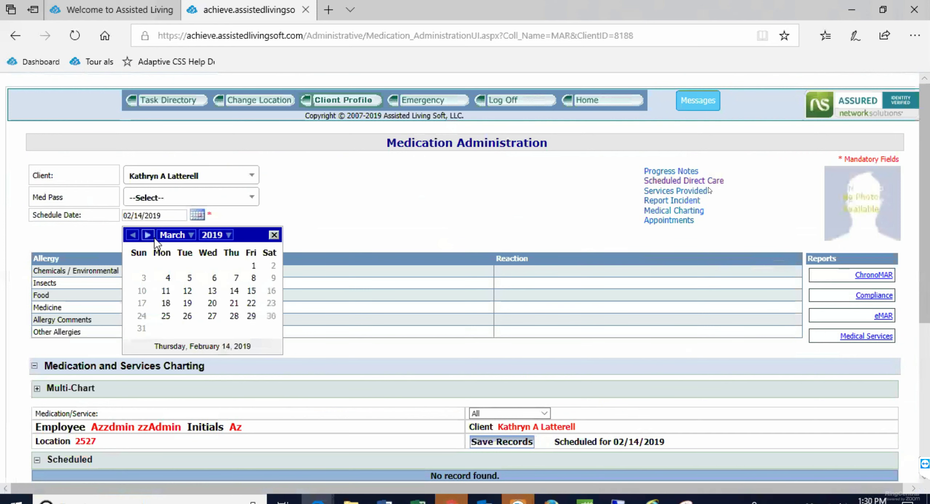
click(253, 265)
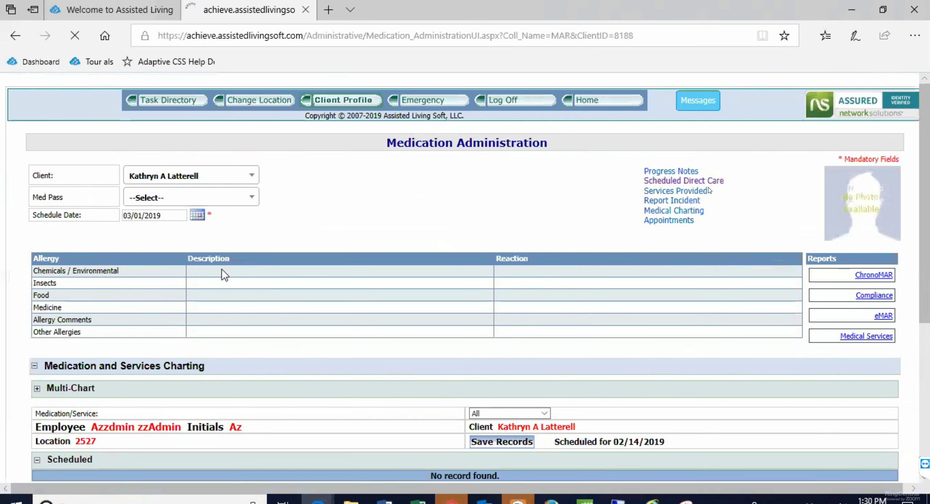
Review the Scheduled and PRN & Standing Orders entries for Vitals and Weight / Height
scroll(606, 219, down, 5)
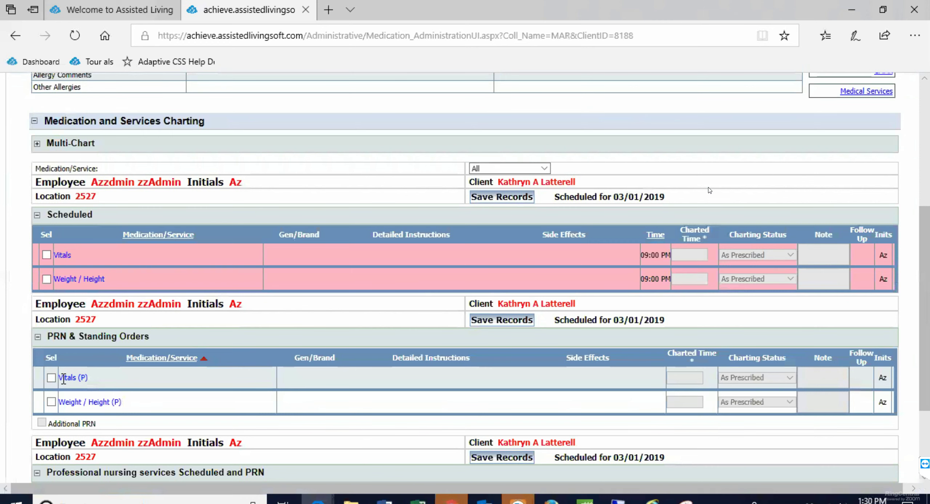
scroll(114, 309, up, 5)
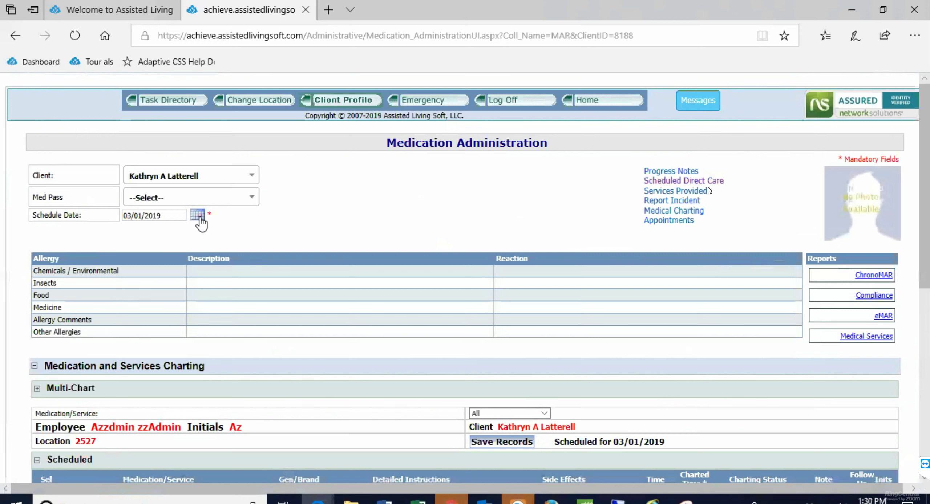
scroll(203, 357, down, 6)
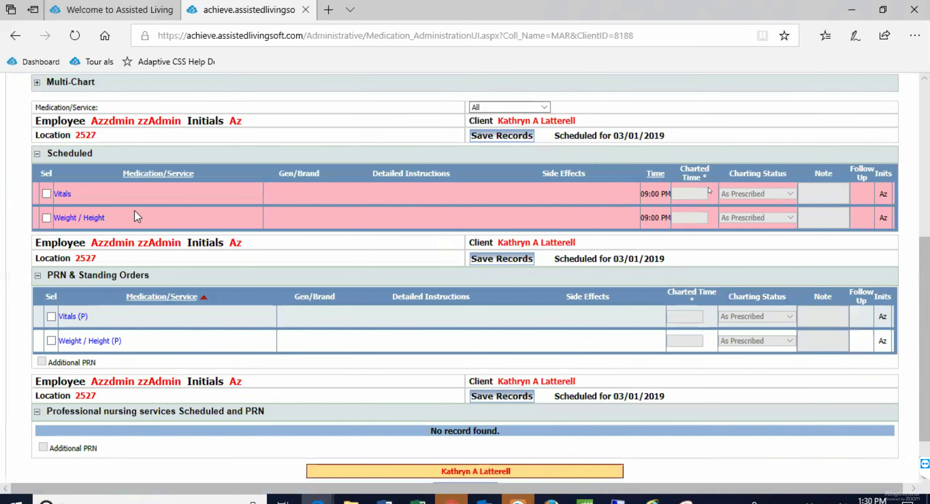
scroll(144, 227, up, 5)
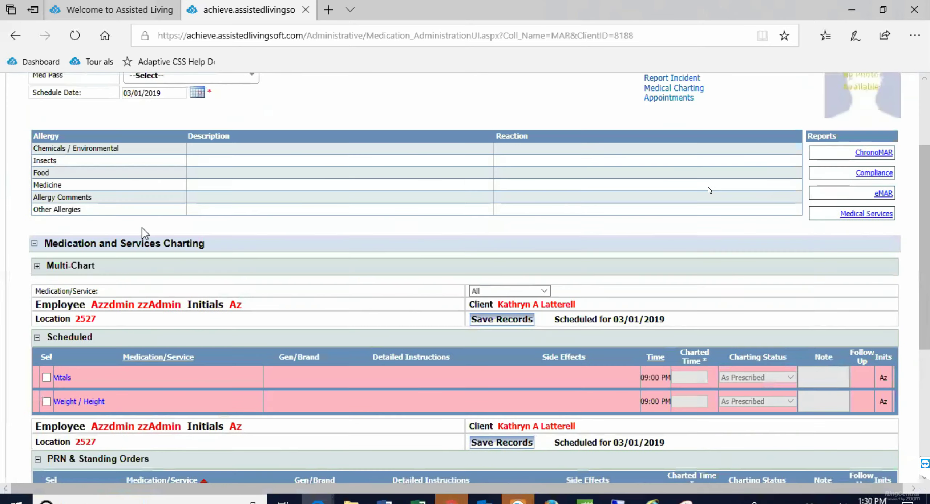
scroll(142, 228, down, 4)
scroll(143, 227, up, 4)
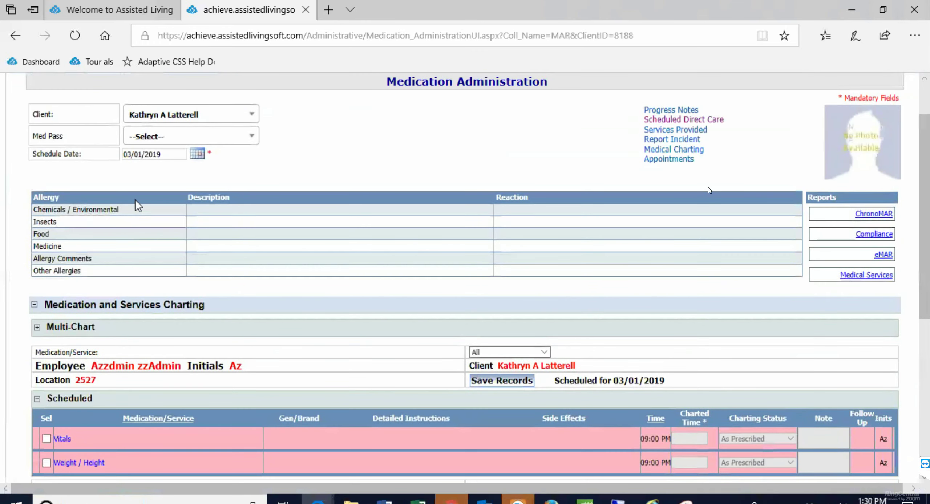
scroll(148, 266, down, 3)
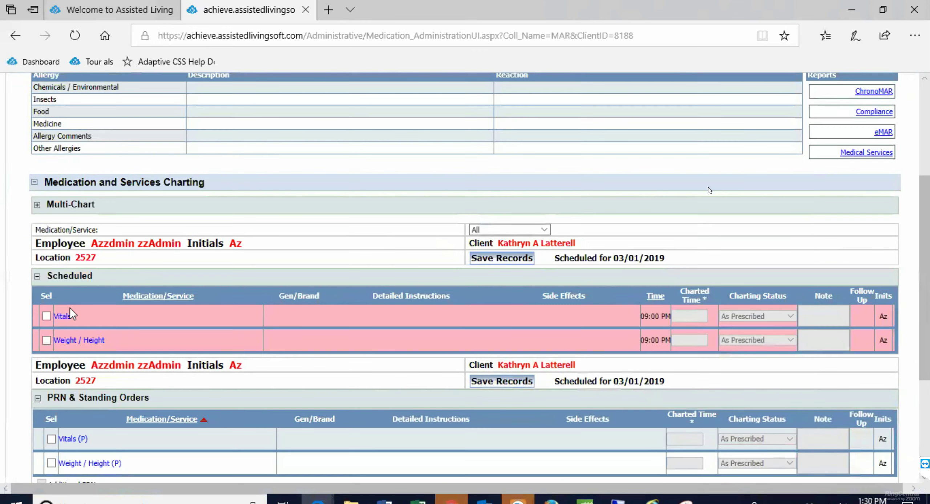
Open the scheduled Vitals task details, review the fields for charting, and close them without charting
click(47, 316)
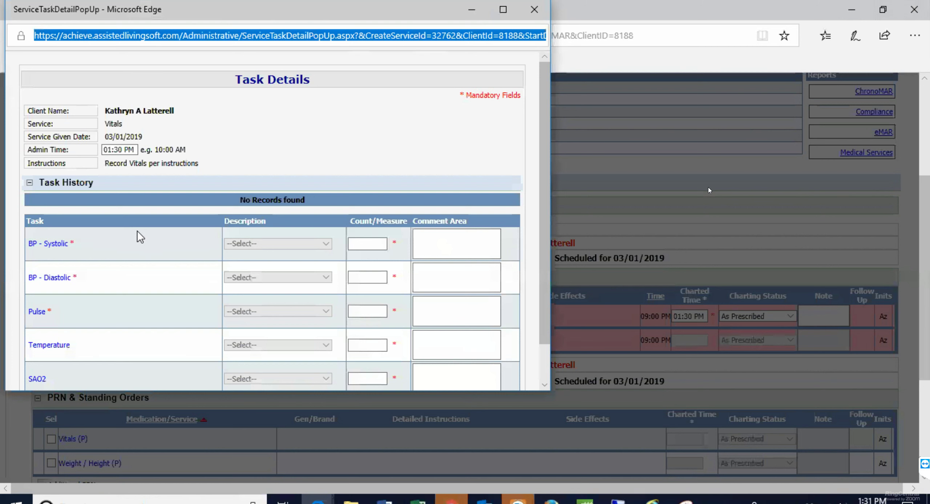
scroll(54, 262, down, 2)
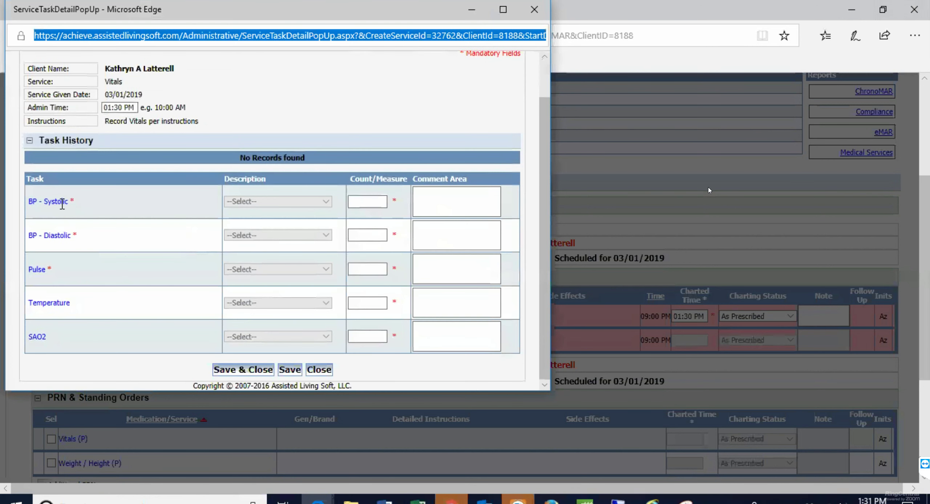
click(367, 202)
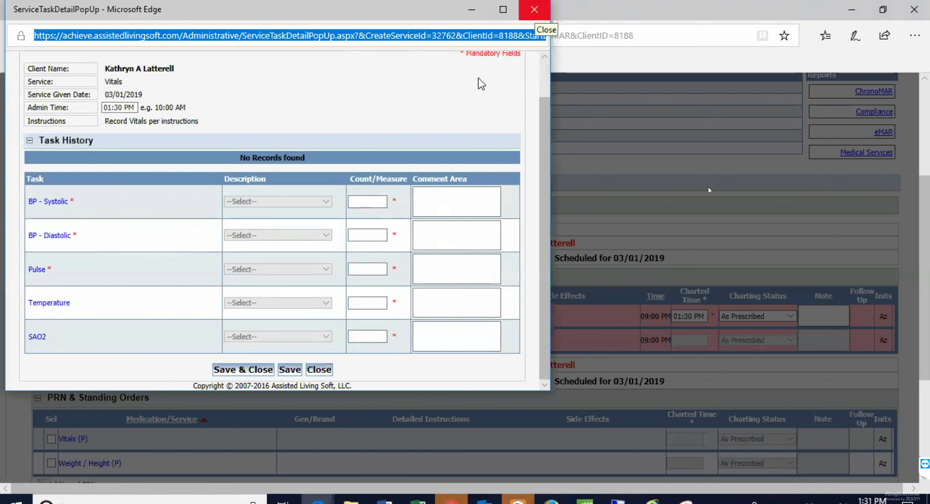
click(850, 154)
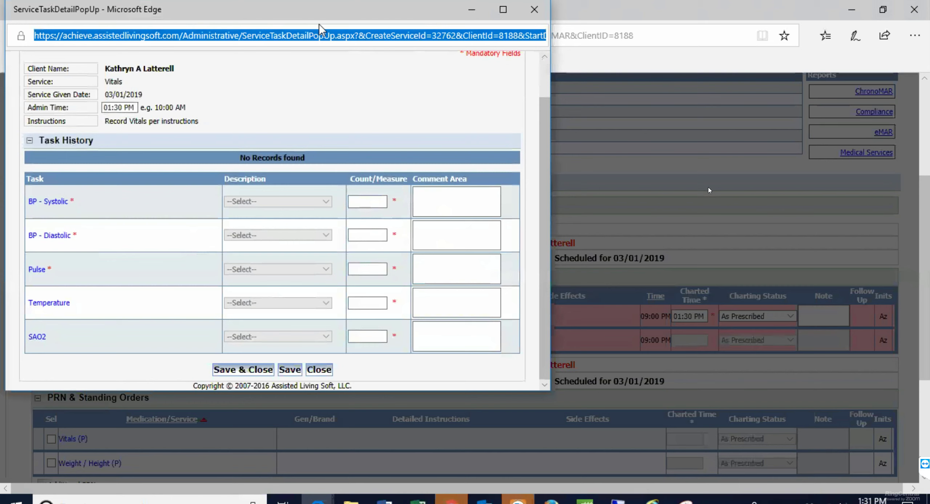
drag(25, 15, 46, 105)
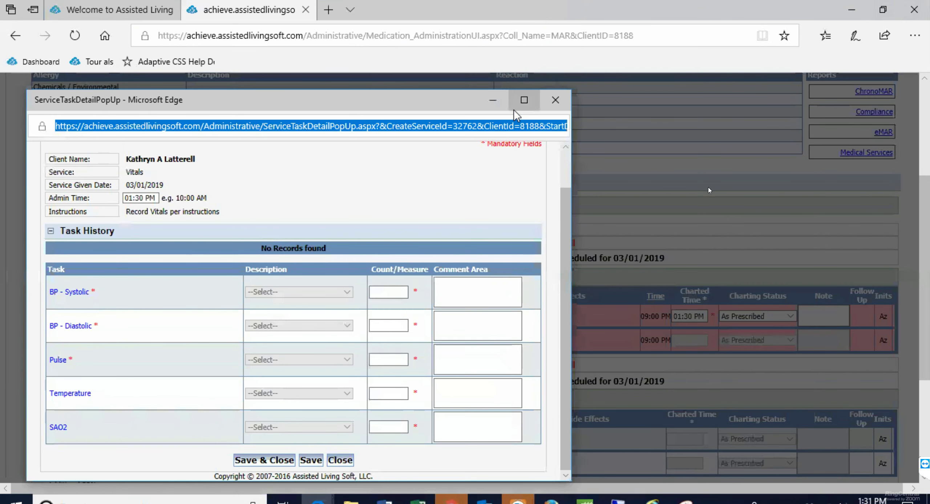
click(556, 103)
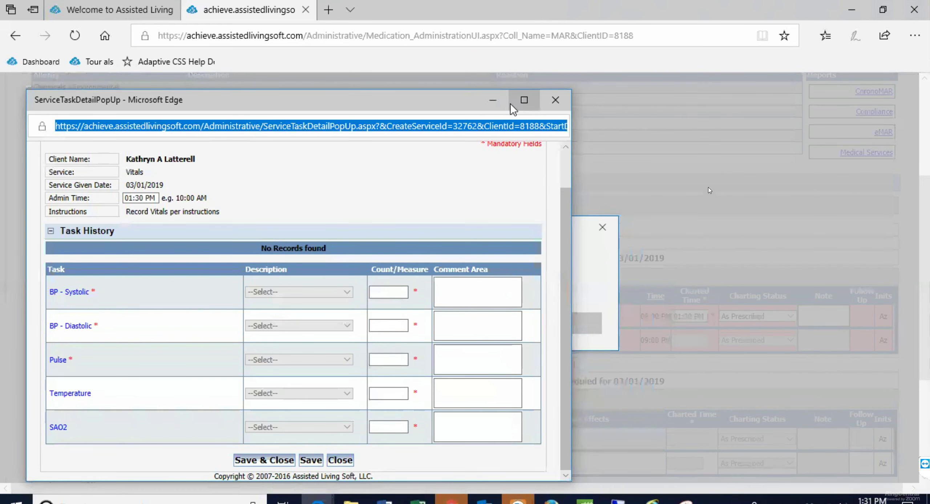
click(492, 99)
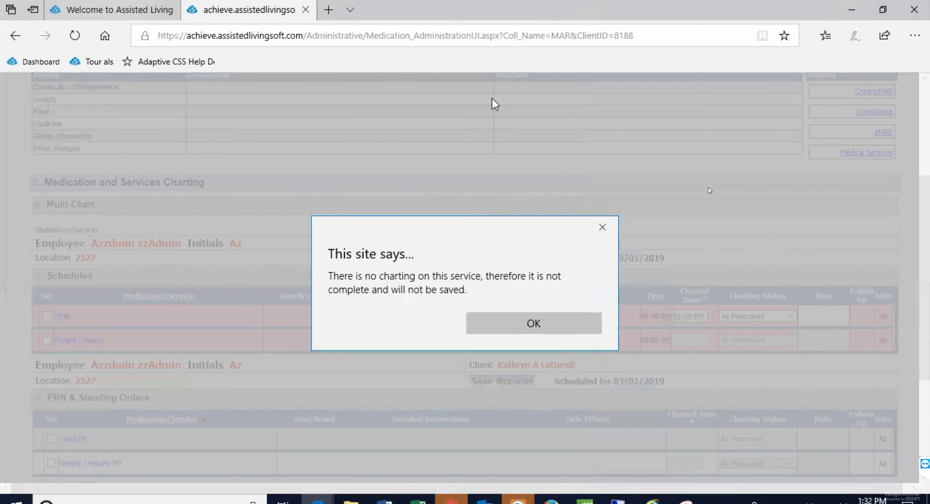
click(513, 324)
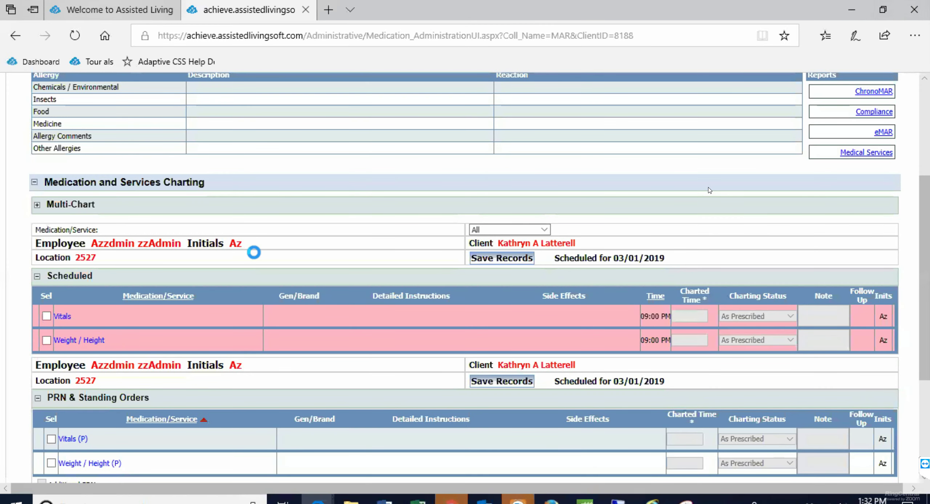
View the scheduled Weight / Height task details and close them without entering any measurements
click(47, 341)
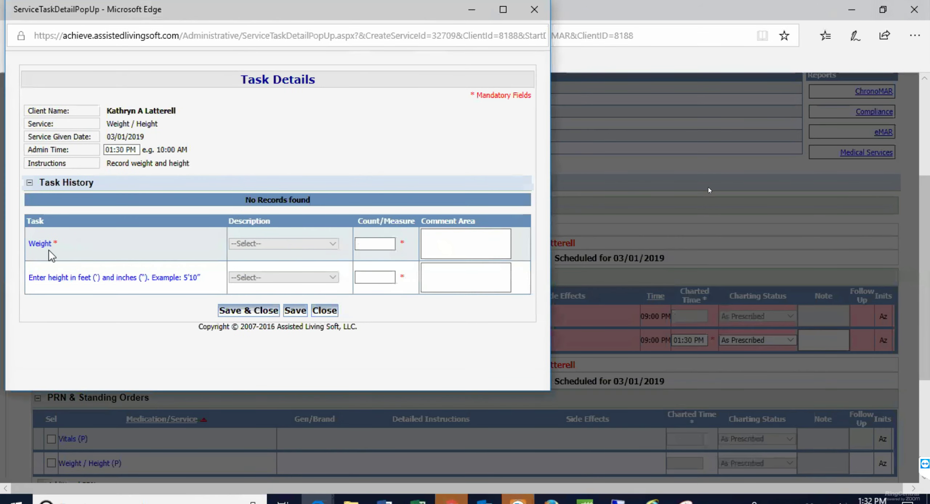
click(372, 241)
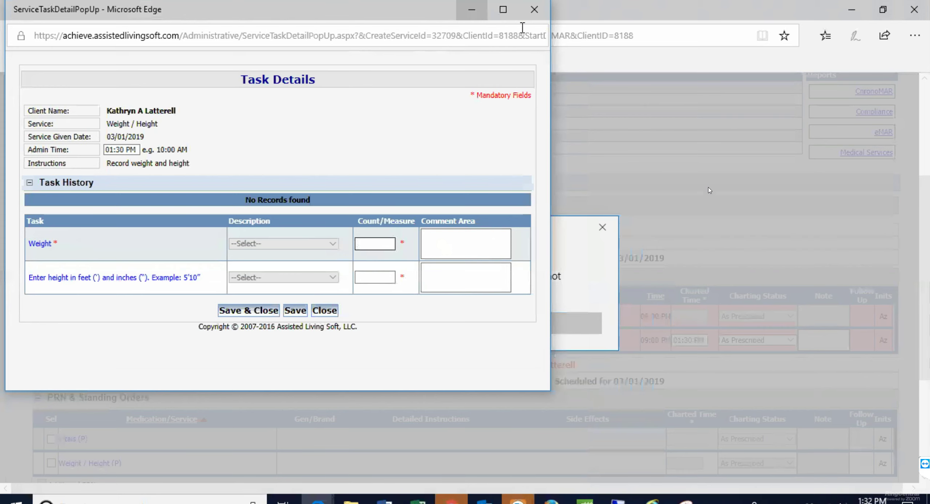
click(534, 9)
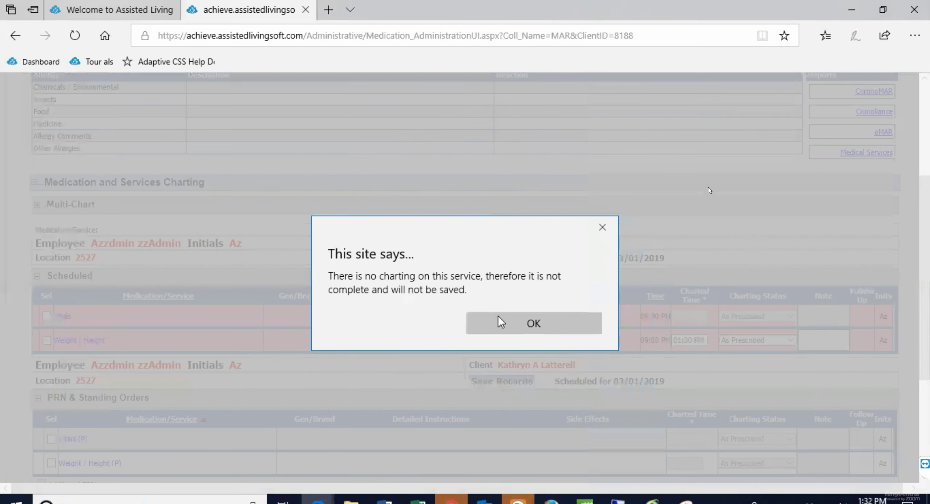
click(515, 328)
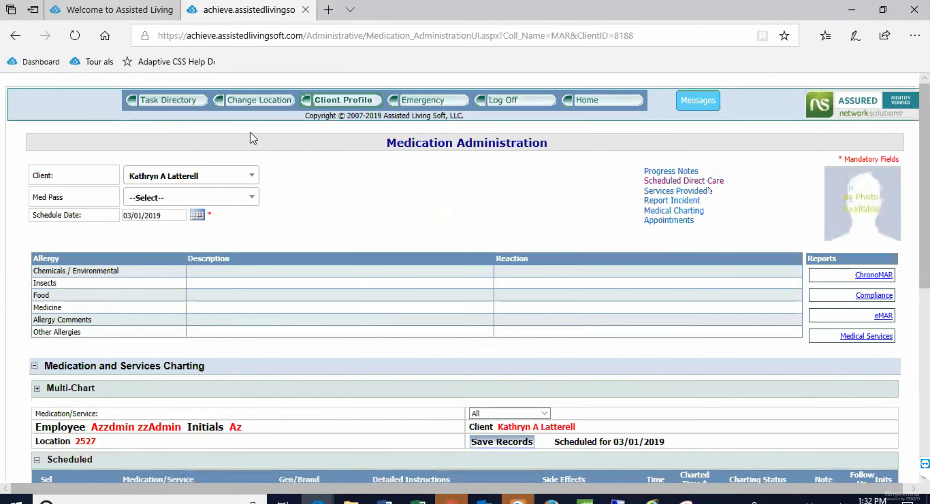
Open the Company Library from Administrative Access and go to its list of services
mouse_move(177, 111)
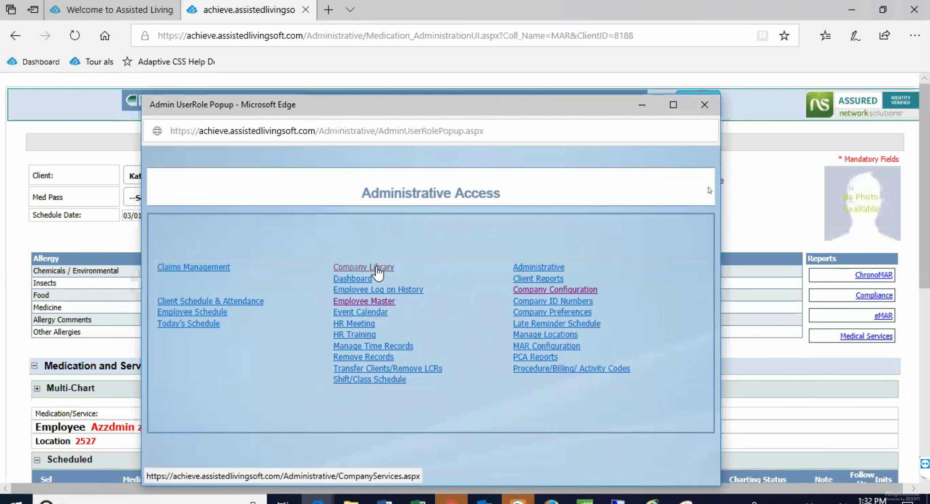
click(377, 267)
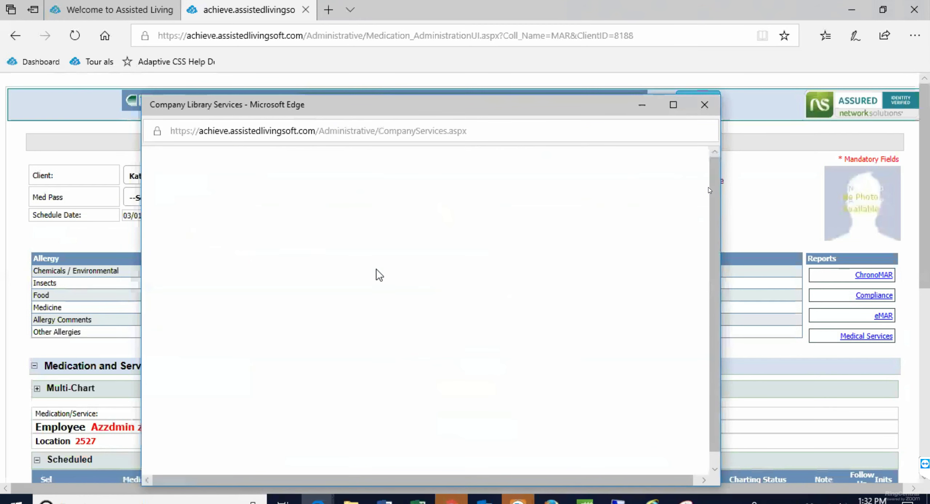
scroll(378, 272, down, 3)
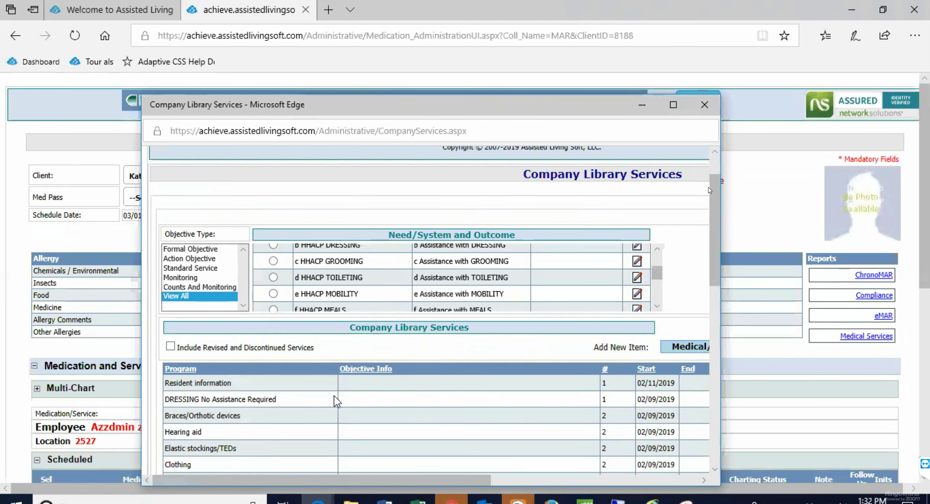
Widen and reposition the Company Library Services window so that the Need, OutCome, Type, Copy, Edit and Disc columns fit on screen
scroll(334, 400, down, 8)
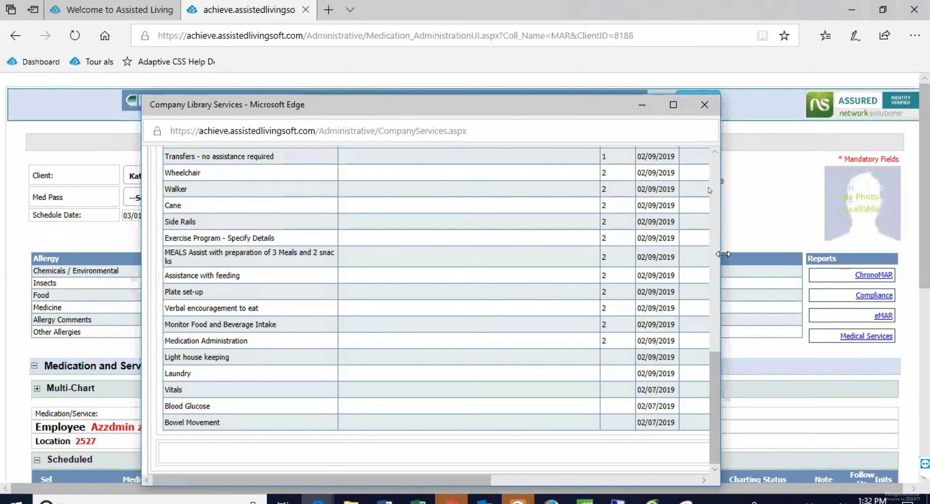
drag(723, 253, 903, 254)
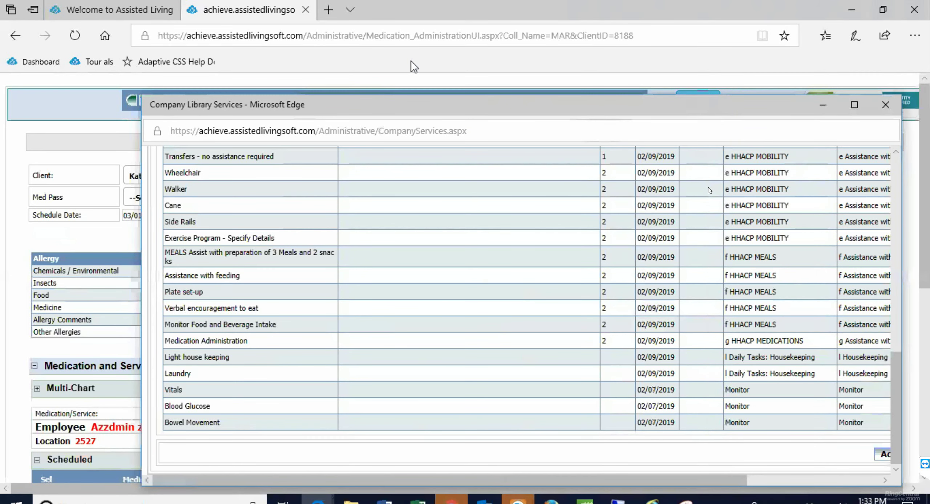
drag(601, 114, 414, 67)
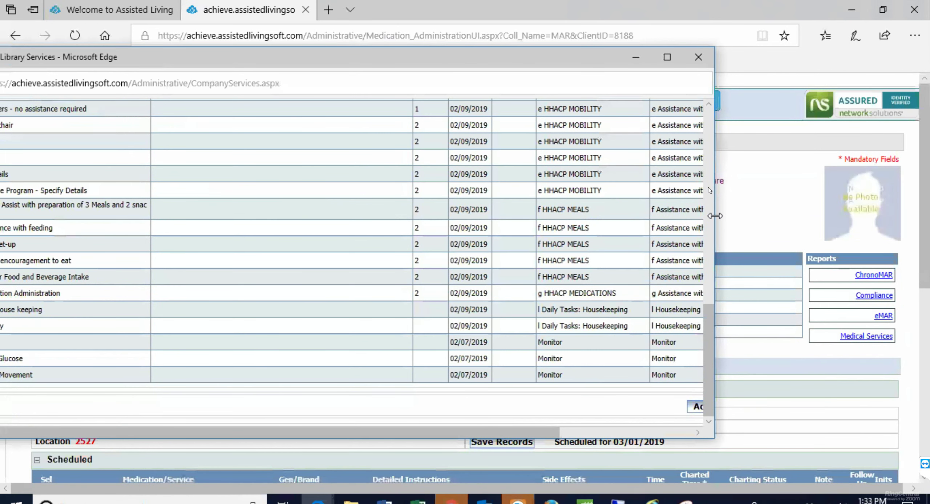
drag(715, 216, 879, 218)
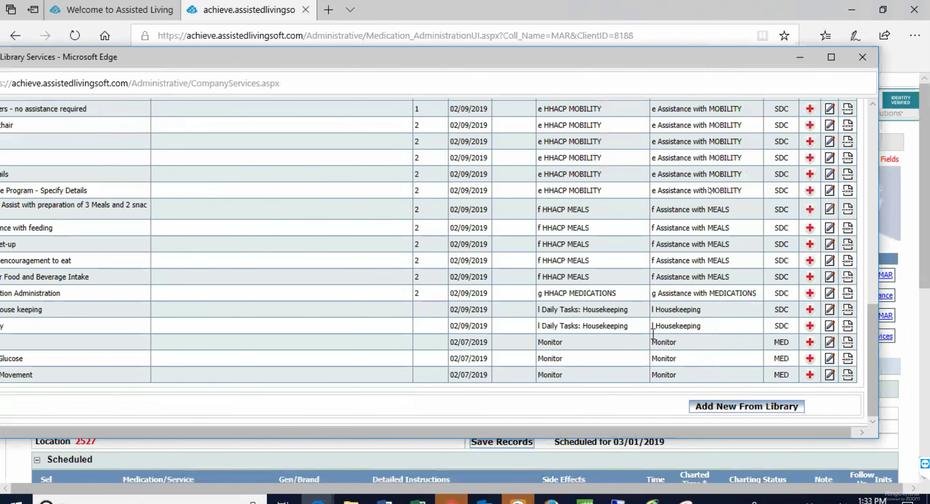
drag(502, 52, 574, 27)
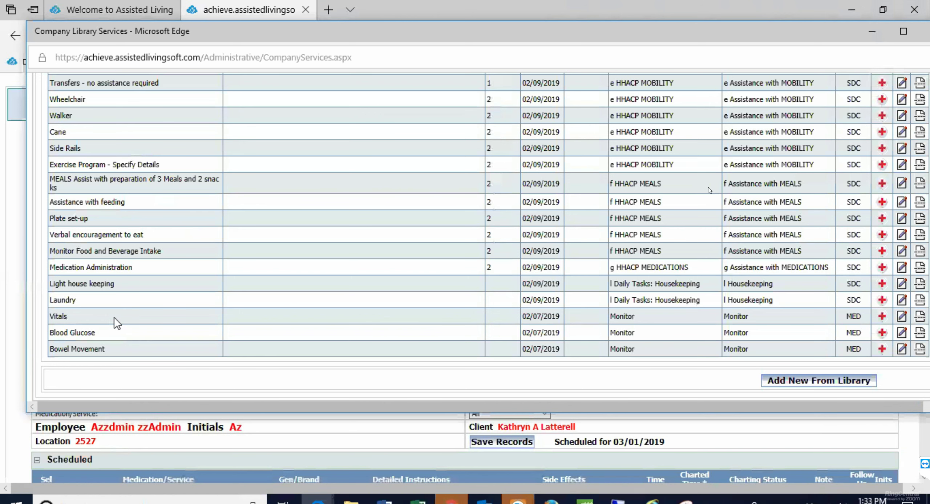
scroll(167, 321, up, 3)
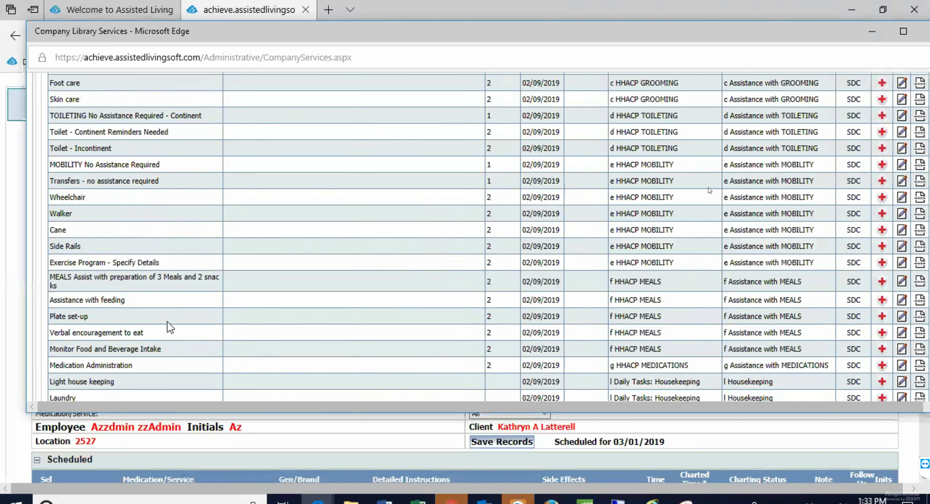
scroll(167, 321, up, 12)
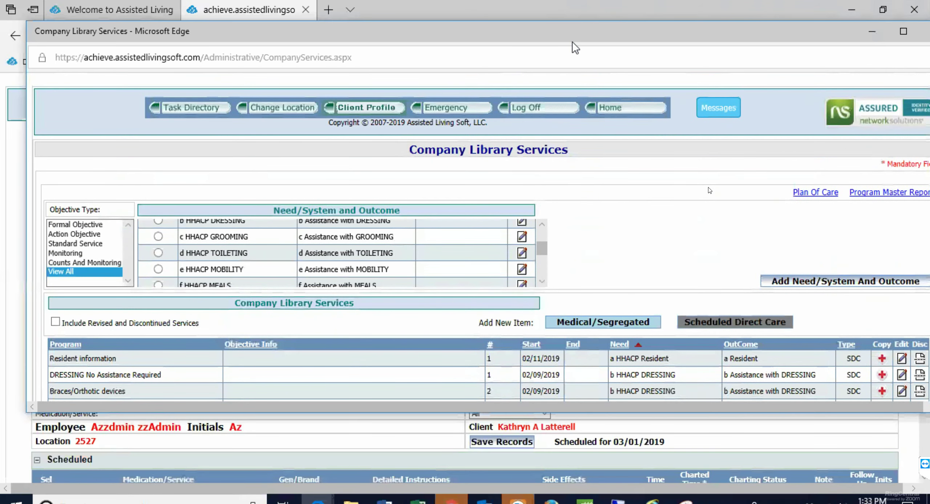
drag(572, 41, 535, 59)
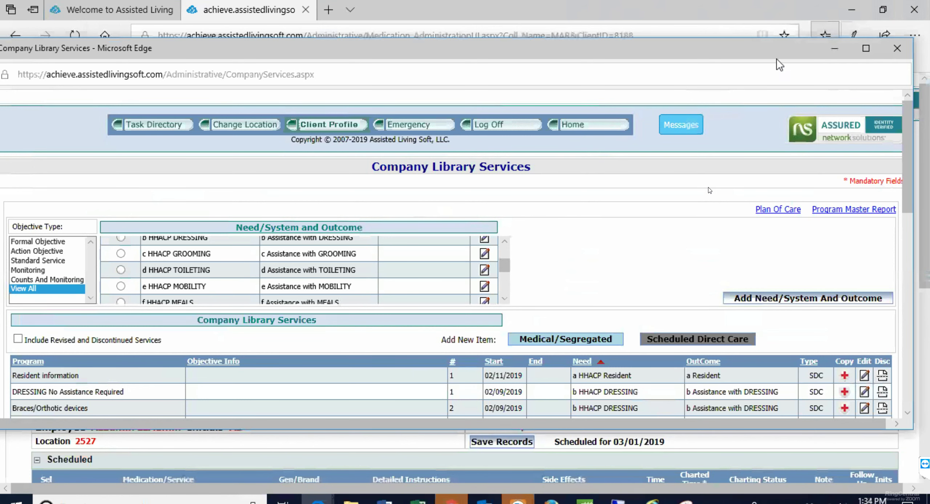
Review the Company Library Services list, from Resident information through the dressing, grooming, toileting, mobility, meals, housekeeping and monitoring services
scroll(587, 233, down, 6)
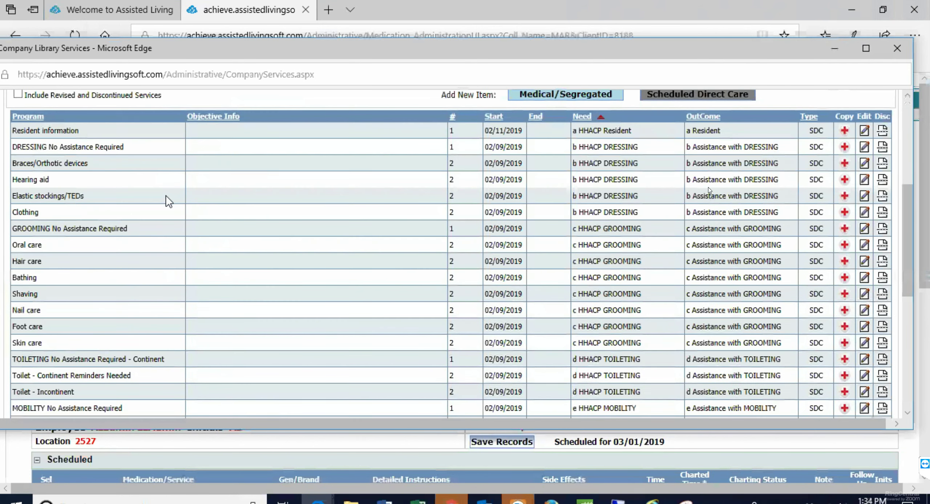
scroll(144, 142, down, 8)
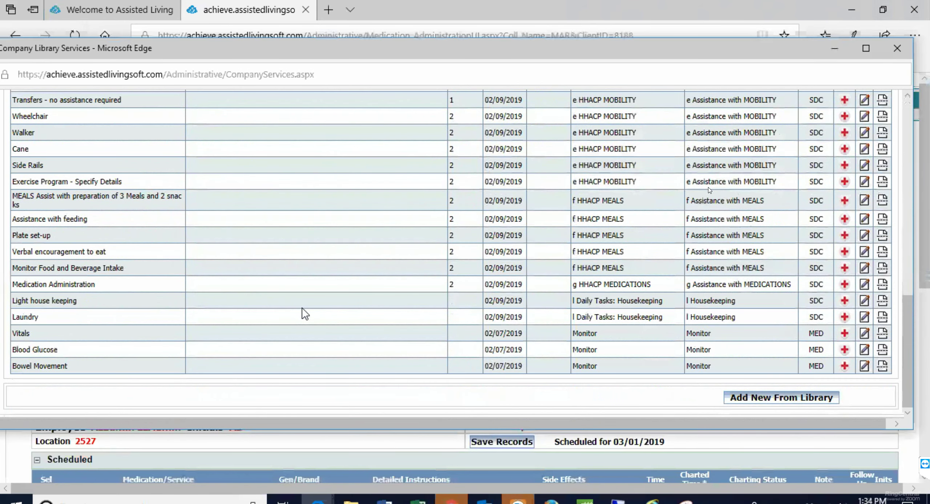
scroll(302, 308, up, 10)
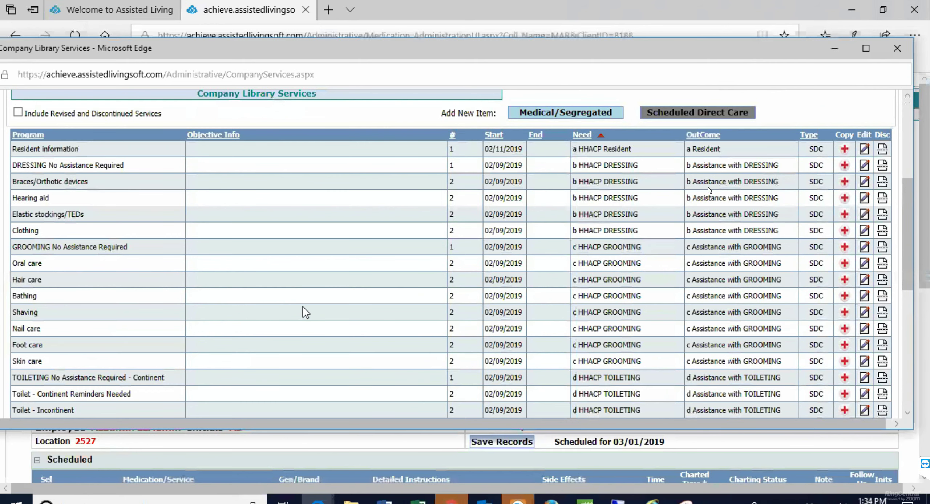
scroll(302, 306, up, 6)
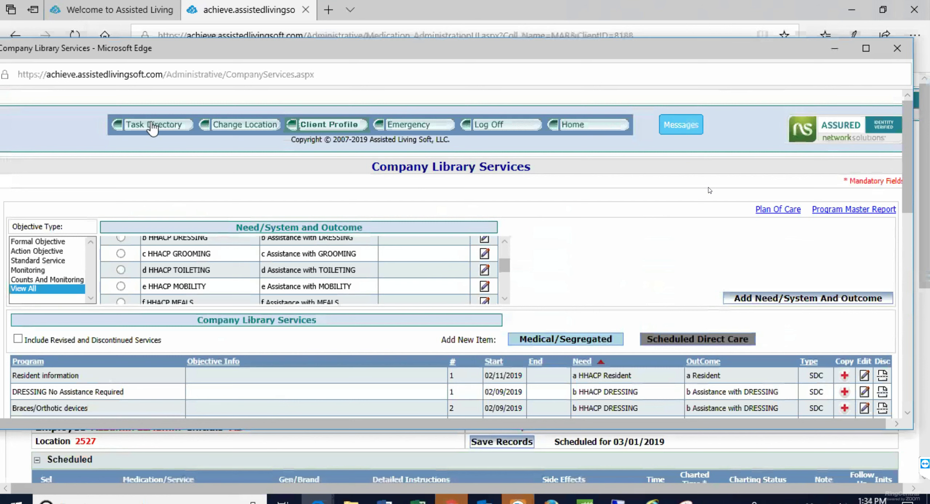
mouse_move(153, 125)
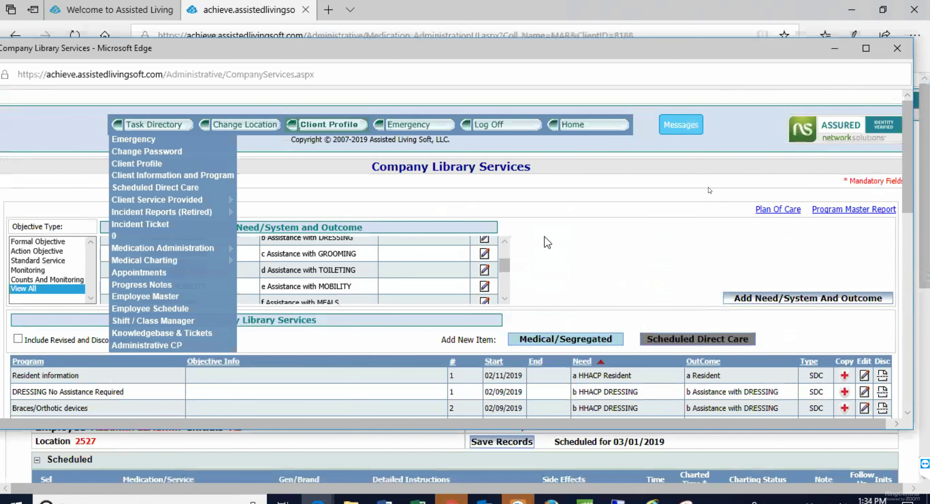
scroll(544, 239, down, 6)
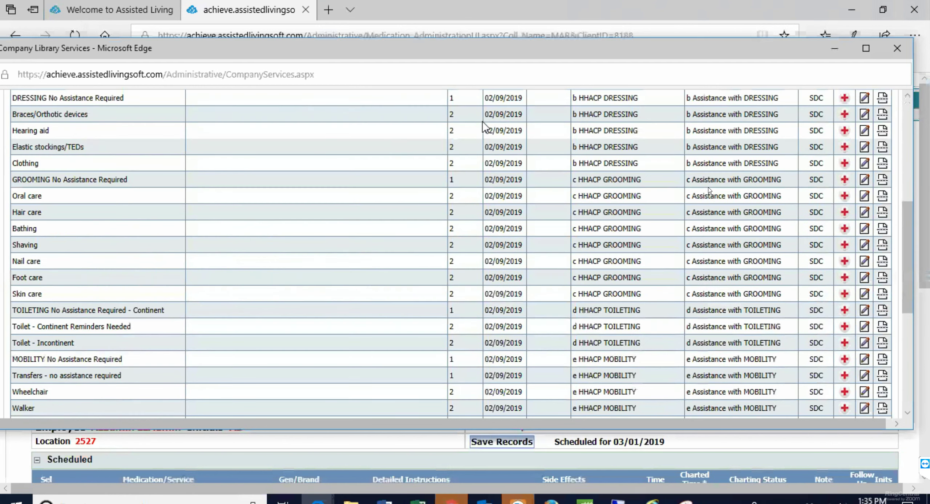
scroll(375, 290, up, 7)
scroll(373, 294, down, 1)
scroll(373, 294, up, 1)
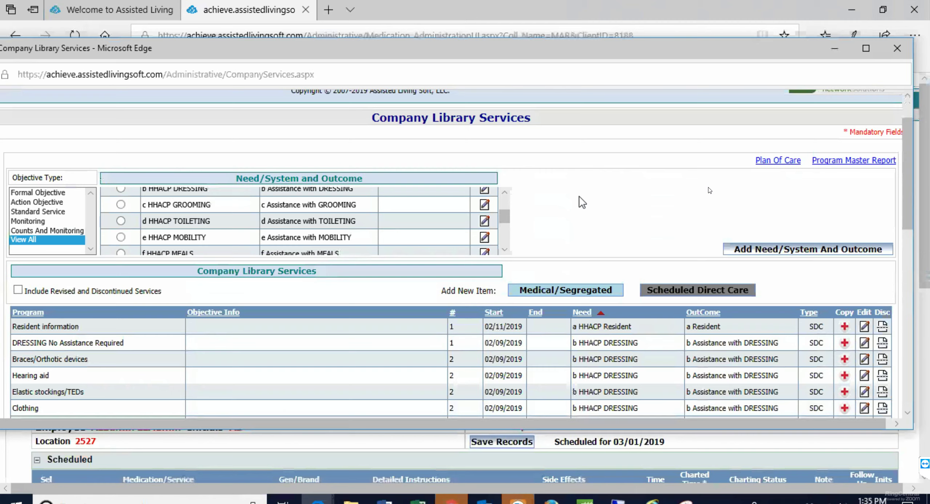
scroll(388, 314, down, 10)
scroll(383, 316, up, 4)
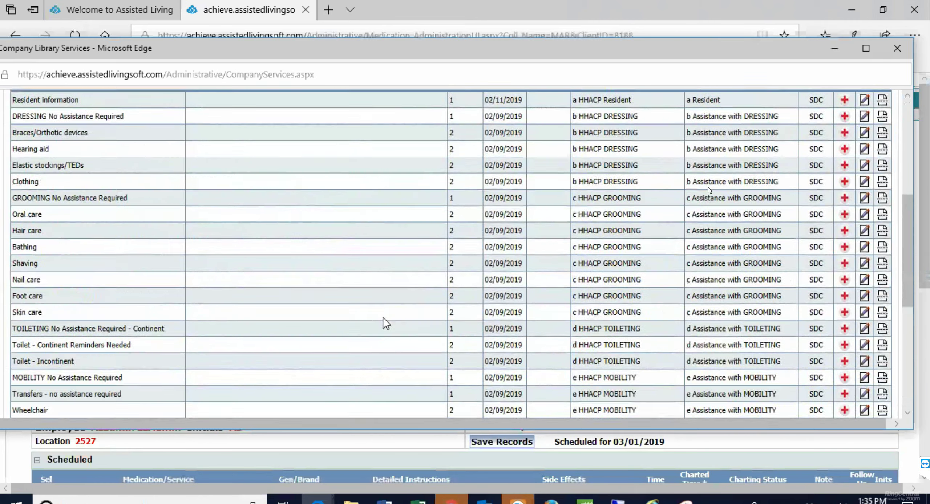
scroll(383, 317, up, 6)
click(156, 128)
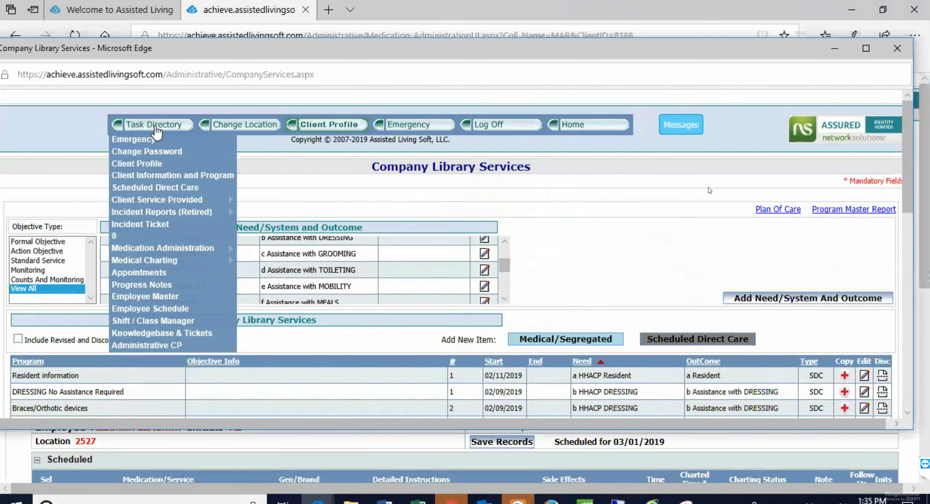
scroll(359, 173, down, 6)
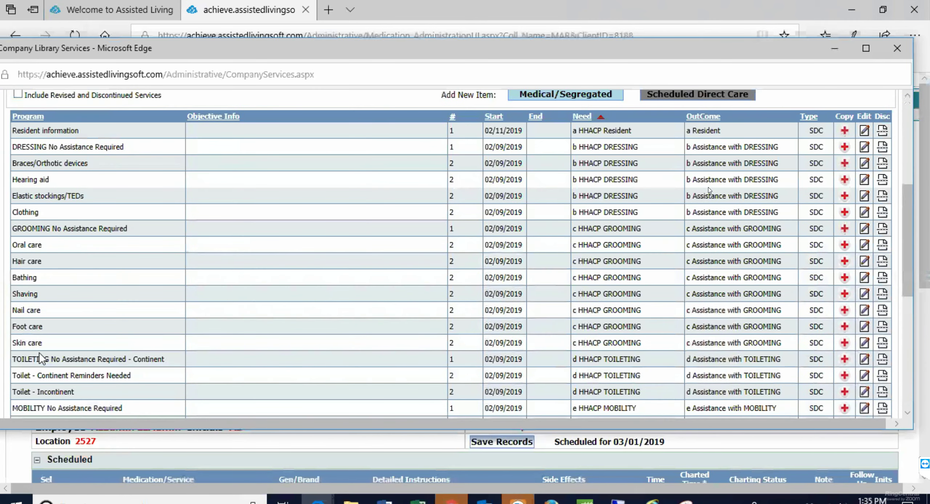
scroll(42, 360, down, 4)
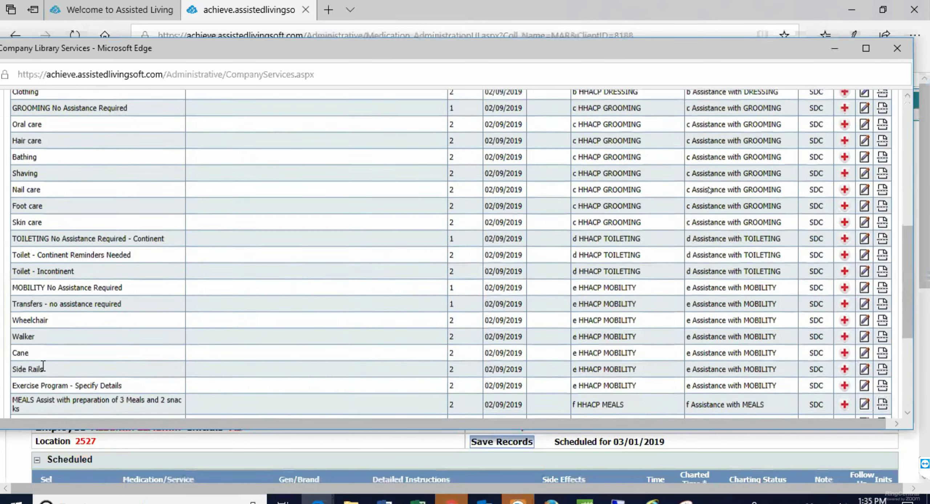
scroll(42, 365, down, 2)
scroll(41, 368, down, 1)
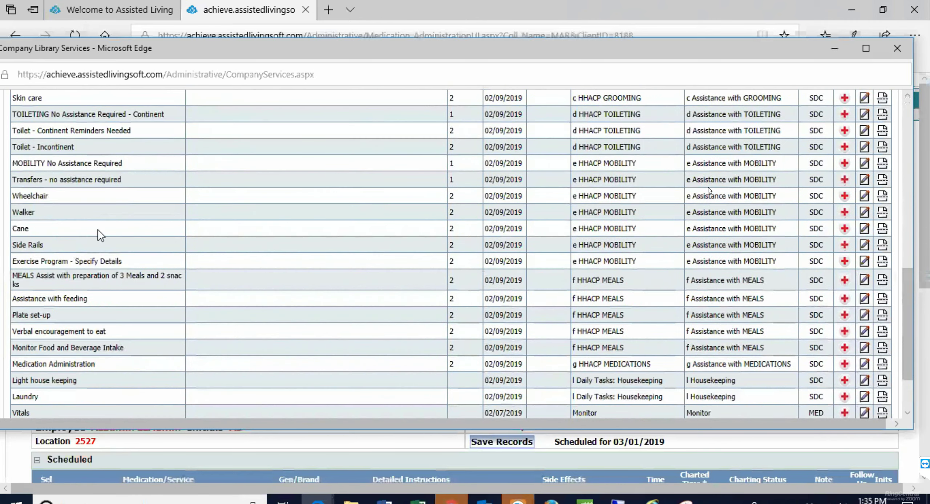
scroll(225, 156, up, 1)
scroll(352, 259, up, 10)
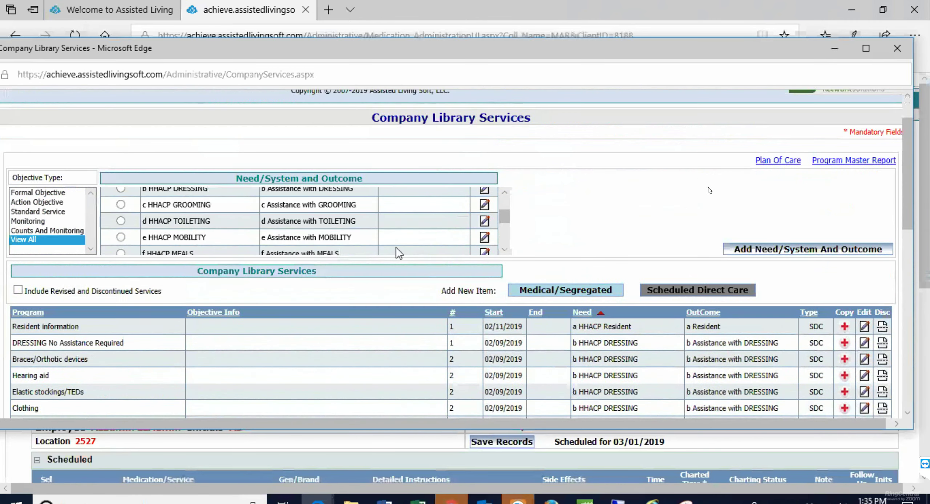
scroll(568, 213, up, 2)
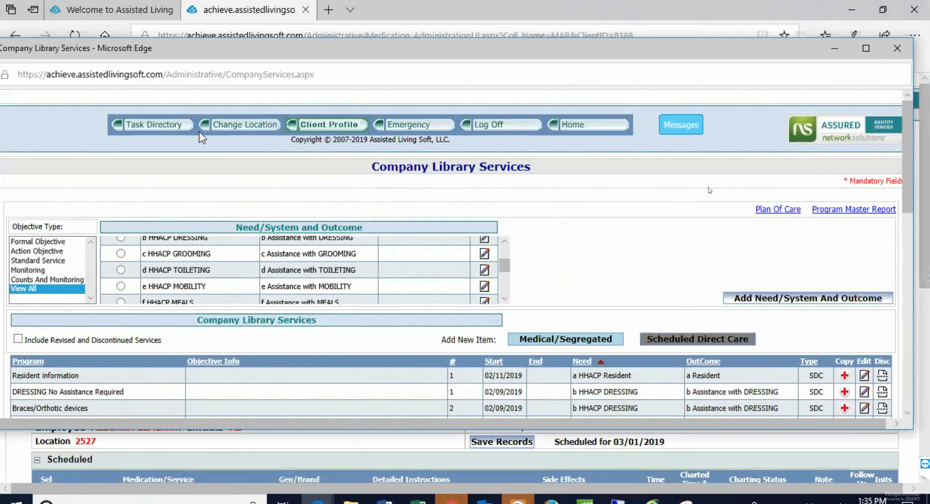
Go to Client Information and Program, select another active client by name, and maximize the Client Information window
mouse_move(150, 127)
click(151, 175)
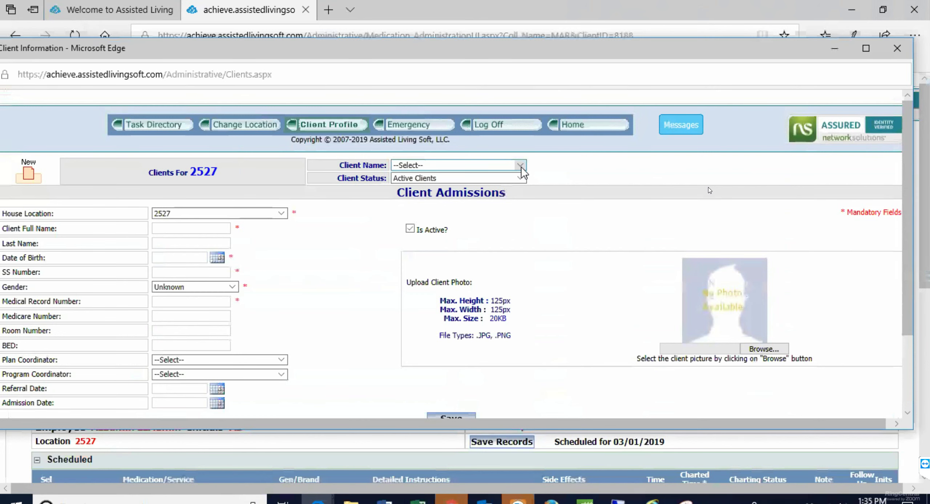
click(520, 166)
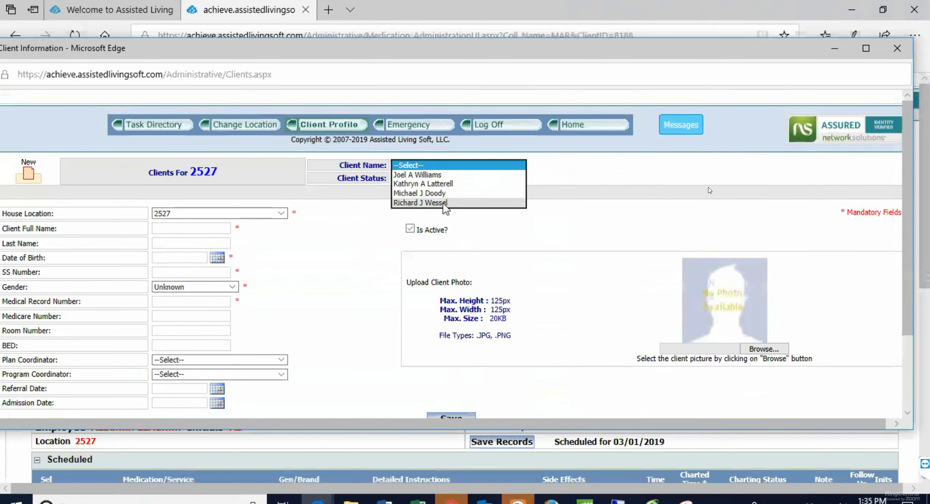
click(420, 203)
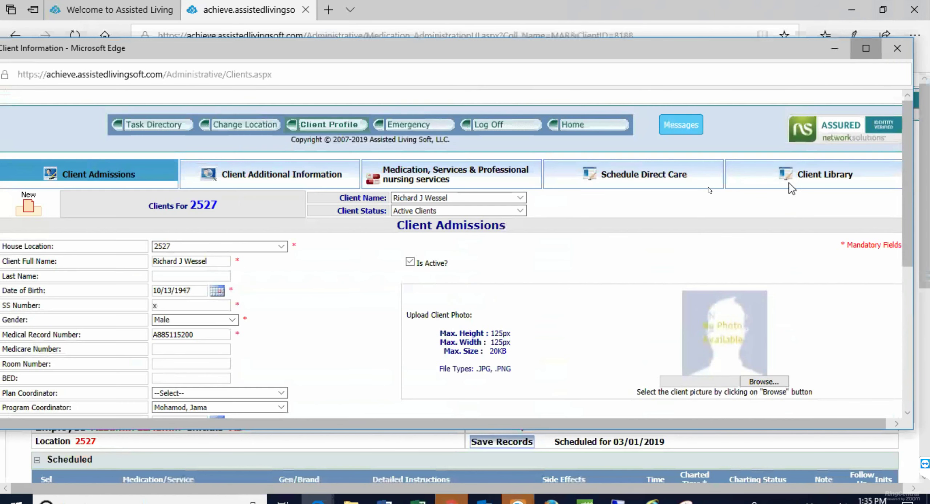
click(866, 48)
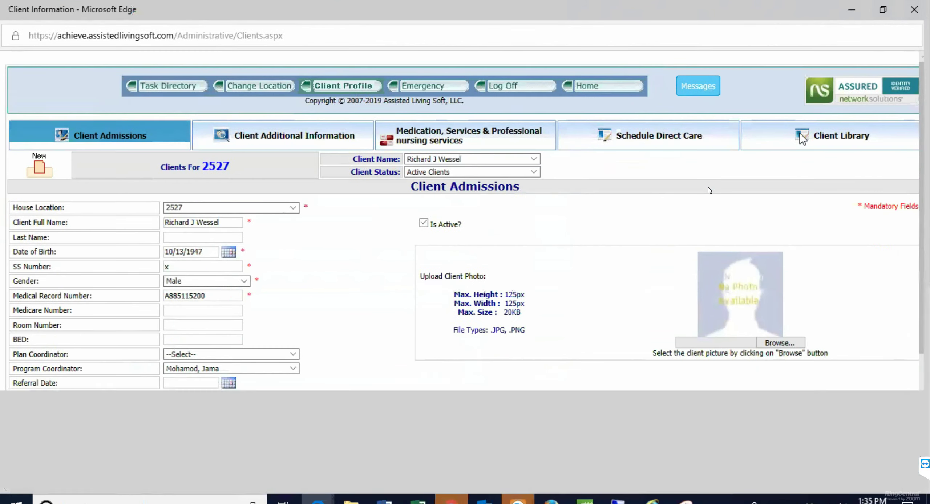
Open the client's Client Library and display the Company Library services available to add
click(800, 135)
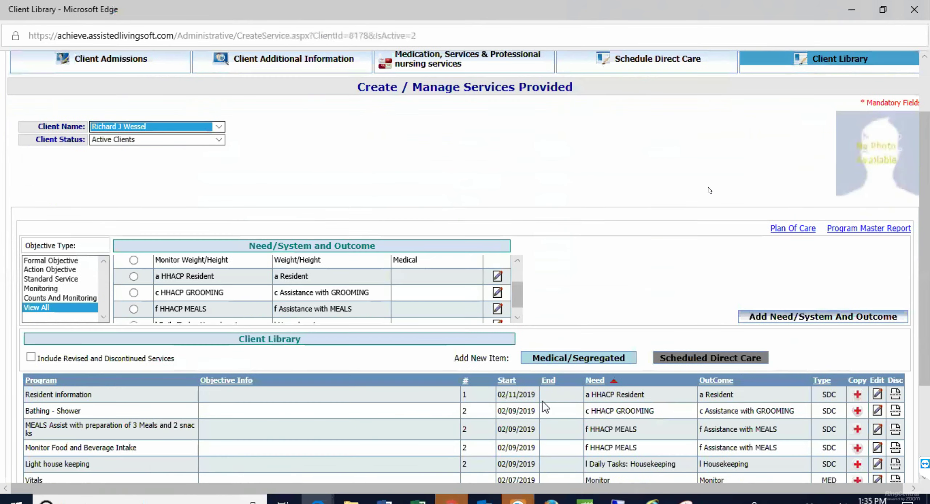
scroll(541, 403, down, 5)
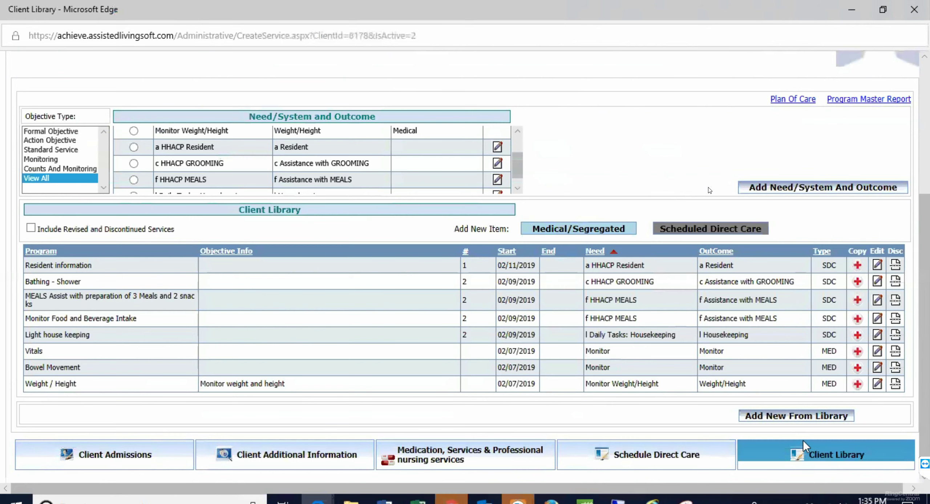
click(805, 417)
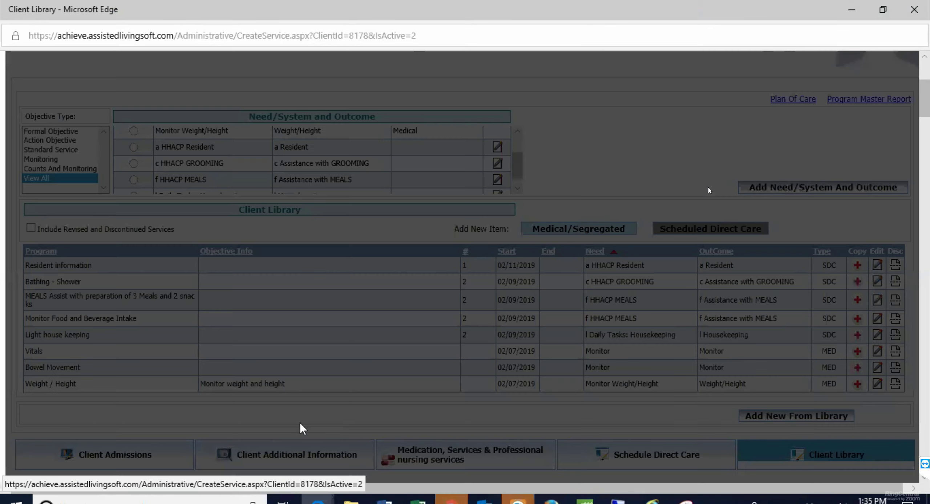
Examine the Company Library services offered for the client, including the grooming, mobility and meals items, alongside the existing Client Library services
scroll(199, 376, down, 3)
scroll(246, 350, down, 4)
scroll(201, 370, down, 5)
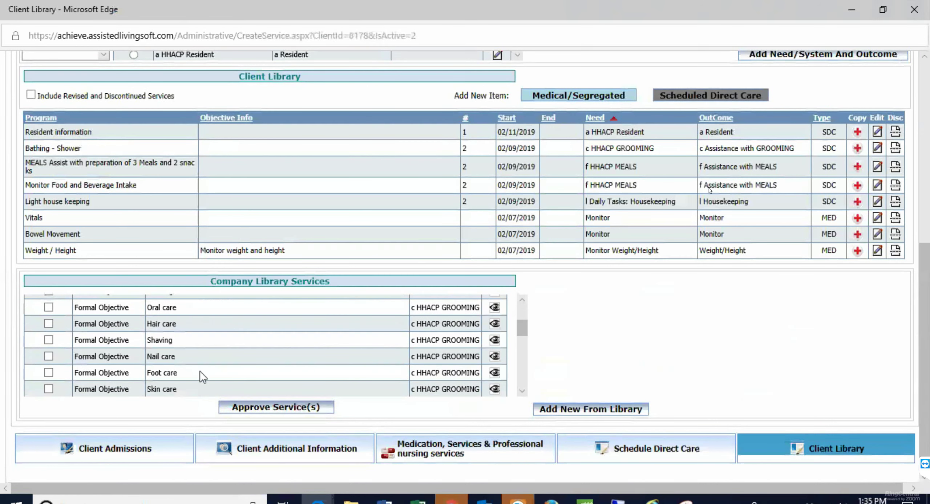
scroll(125, 369, down, 2)
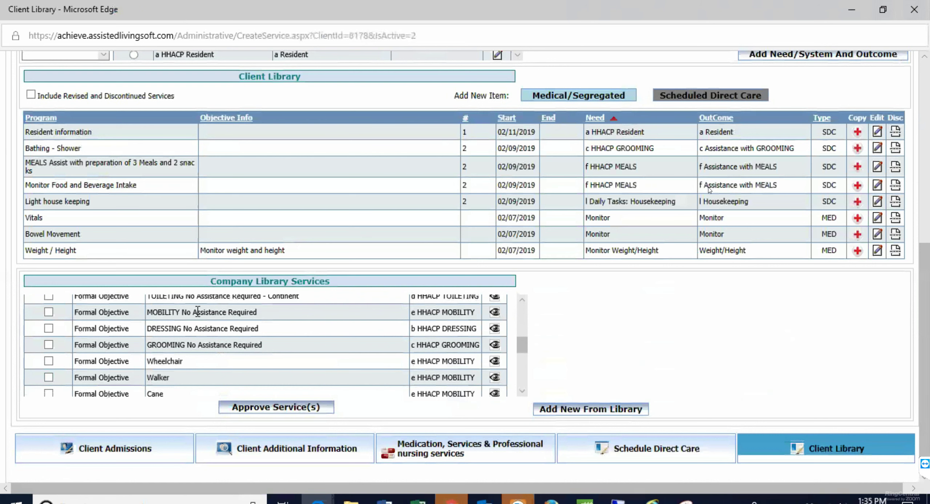
scroll(195, 322, down, 4)
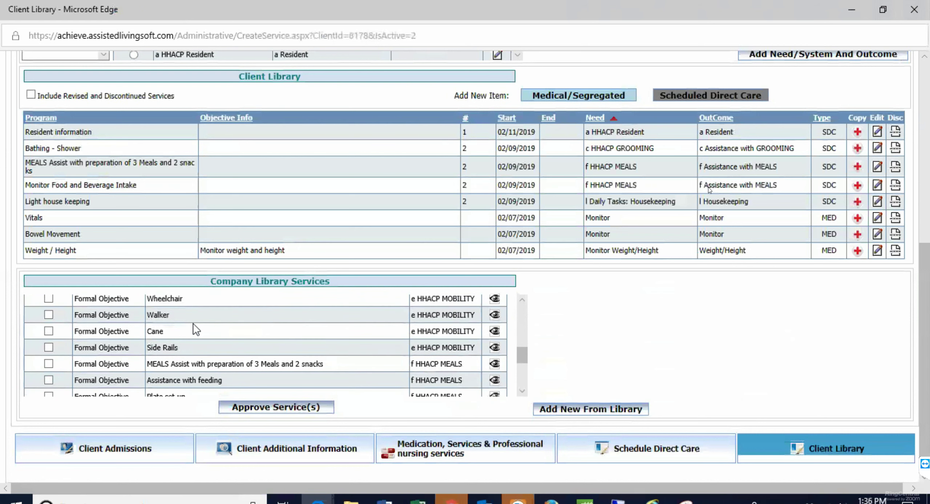
scroll(193, 323, up, 4)
scroll(279, 126, up, 8)
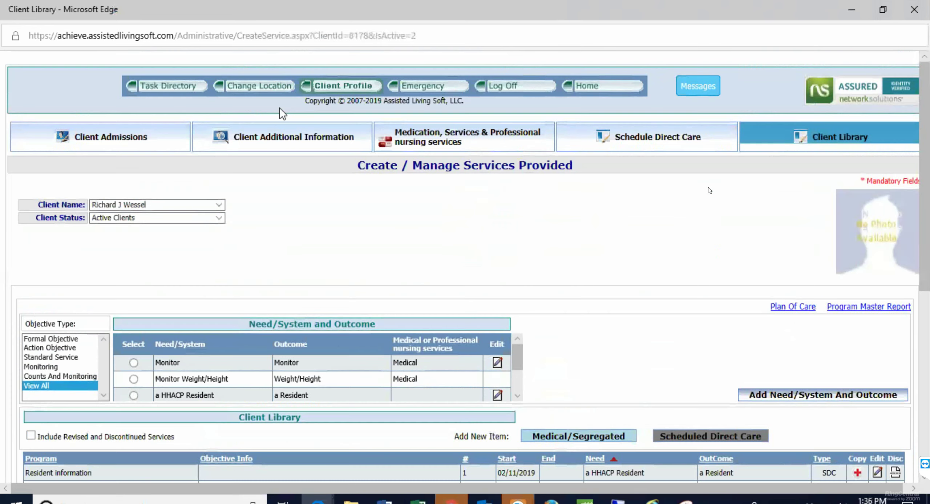
mouse_move(176, 87)
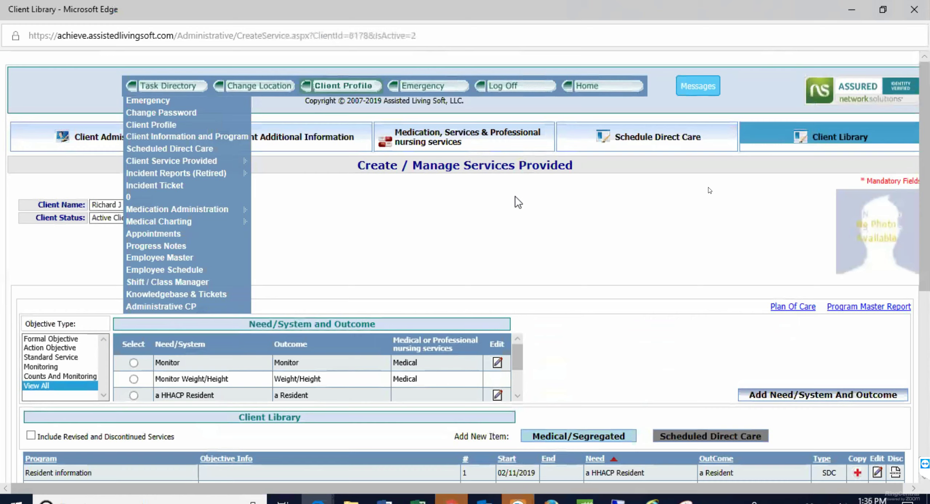
scroll(530, 191, down, 8)
scroll(620, 349, down, 2)
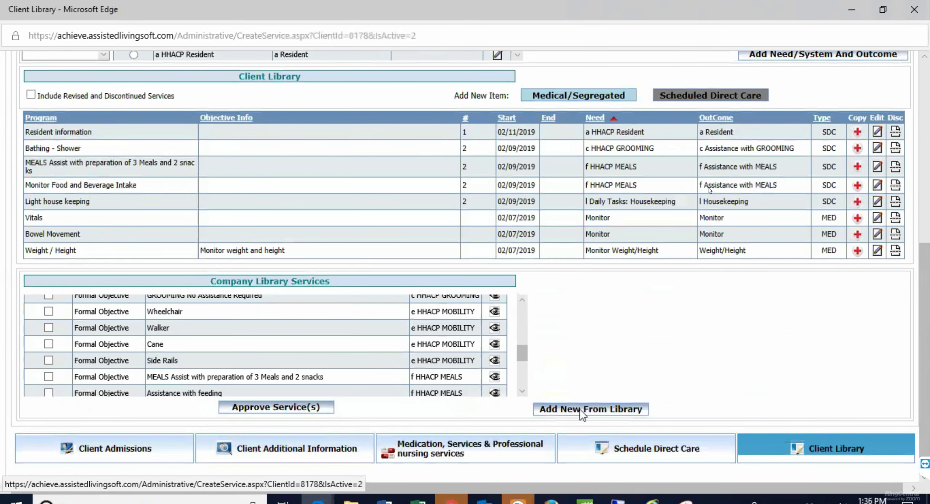
Select all offered Company Library services for the client, then clear Blood Glucose, Braces/Orthotic devices and Hearing aid from the selection
click(48, 361)
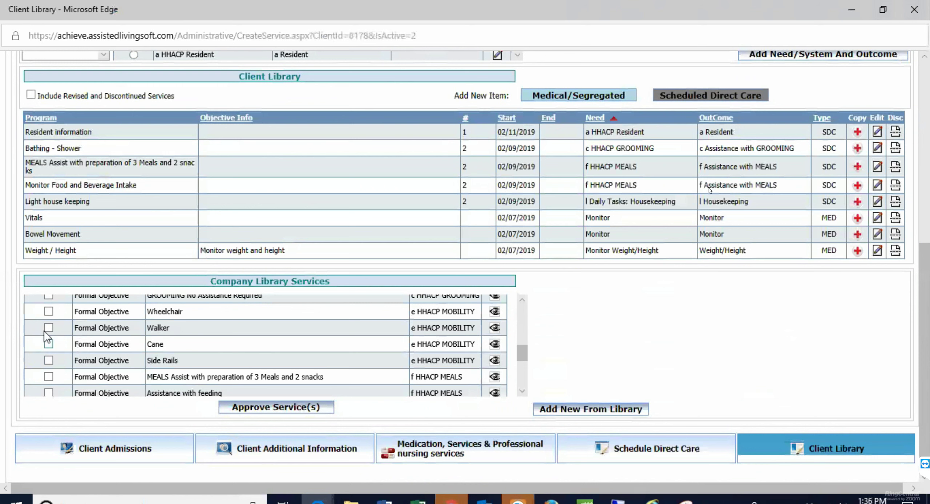
scroll(61, 338, up, 3)
scroll(61, 338, up, 3)
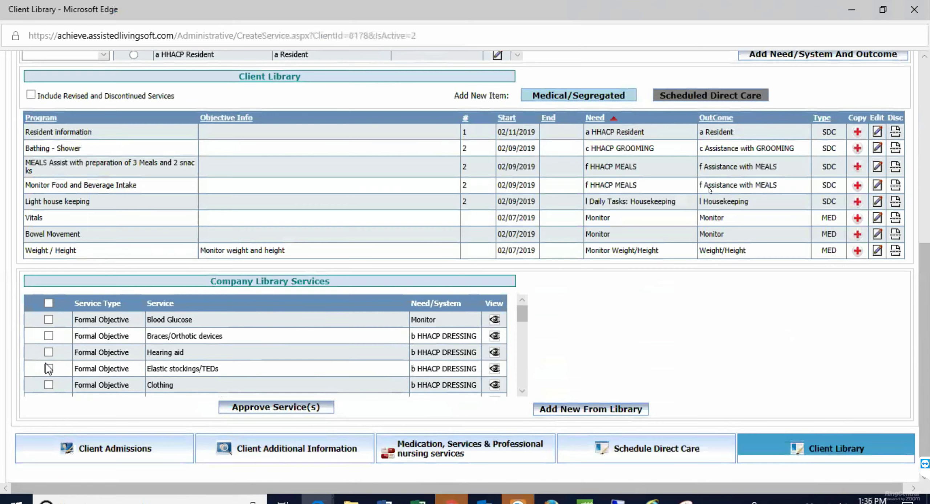
scroll(57, 345, up, 2)
scroll(61, 360, down, 2)
scroll(49, 372, up, 2)
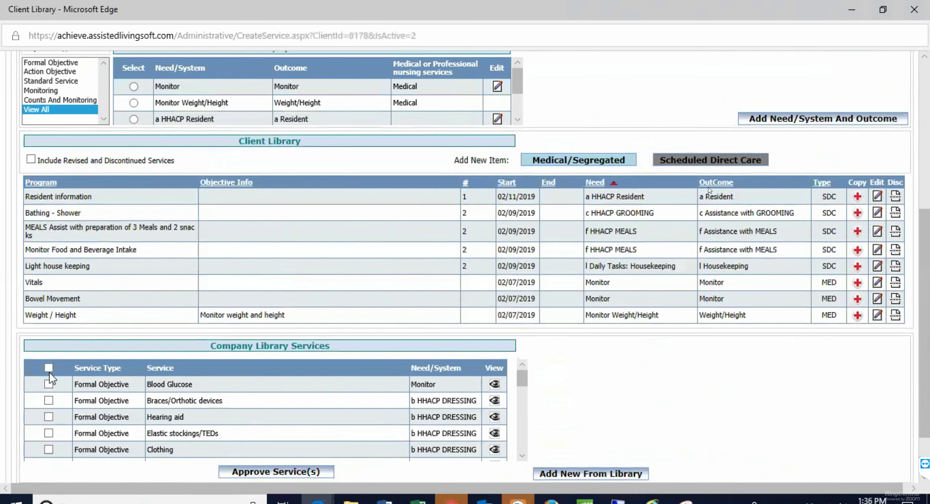
click(48, 368)
scroll(53, 415, down, 3)
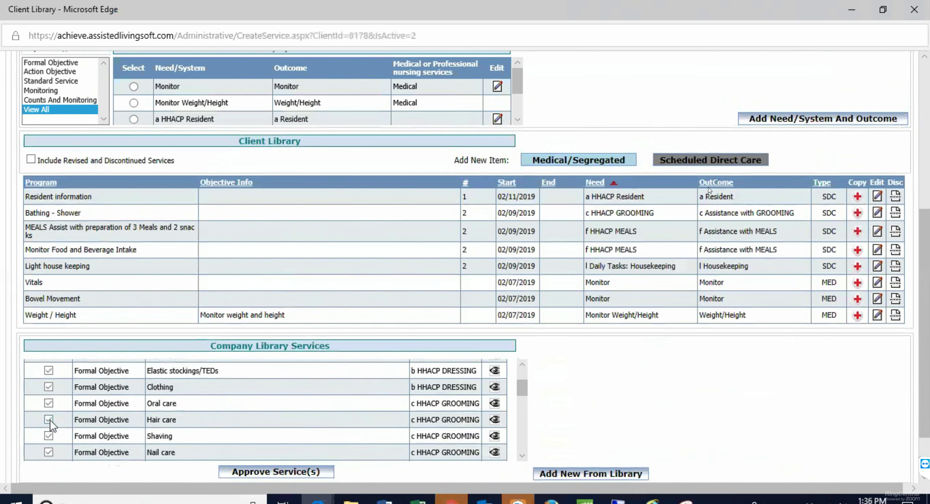
click(48, 422)
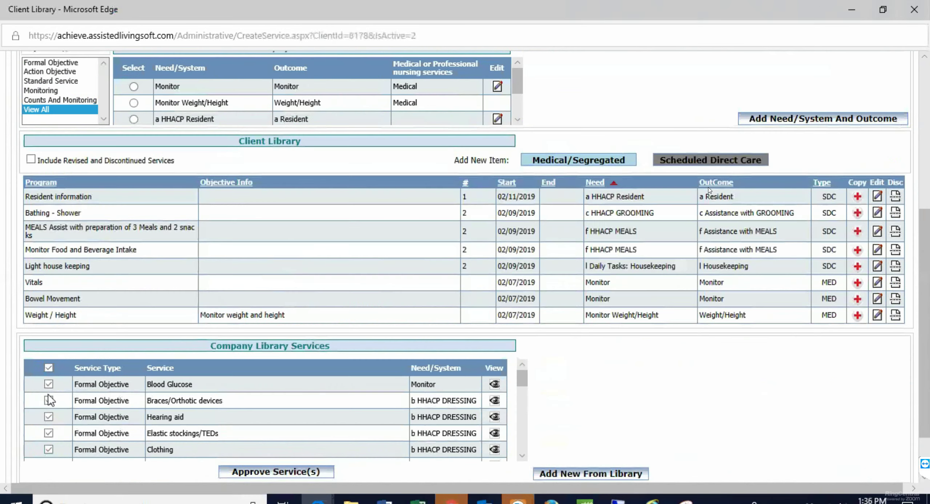
click(49, 367)
scroll(438, 209, up, 5)
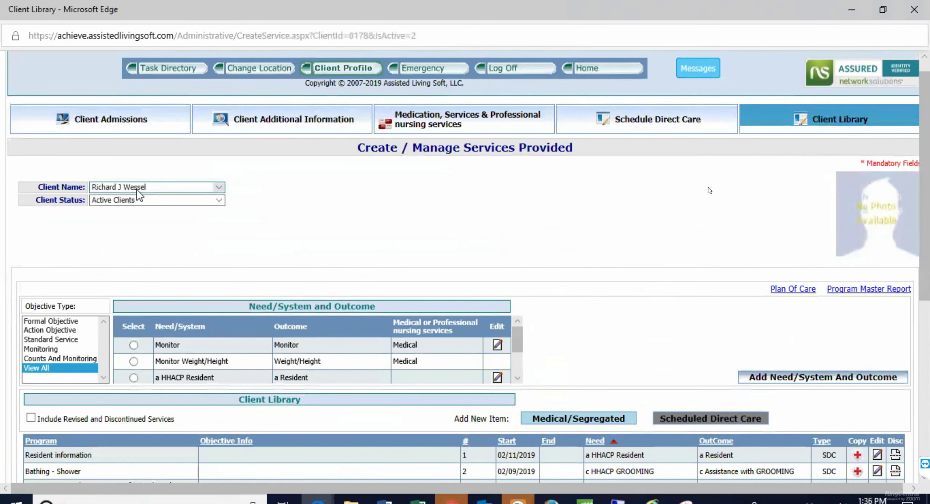
Leave the Client Library for the Administrative CP and open the Company Library
scroll(477, 267, down, 5)
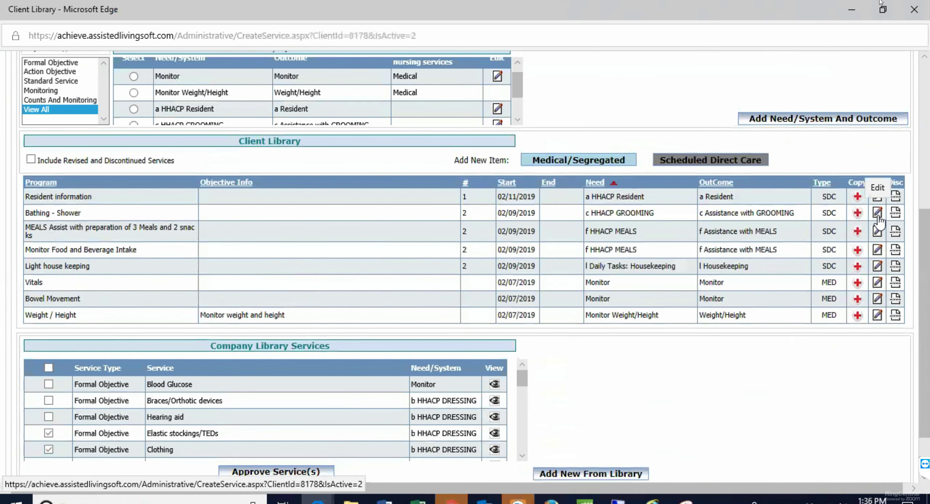
scroll(460, 245, up, 6)
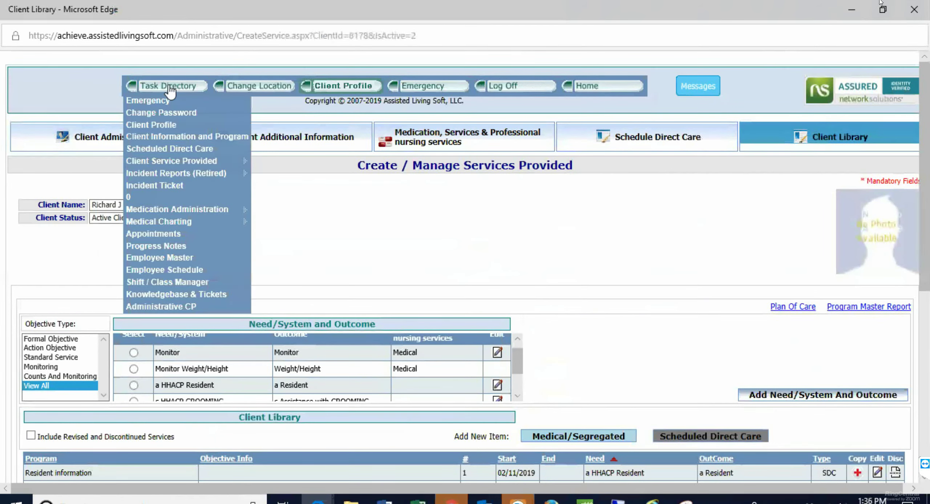
click(160, 308)
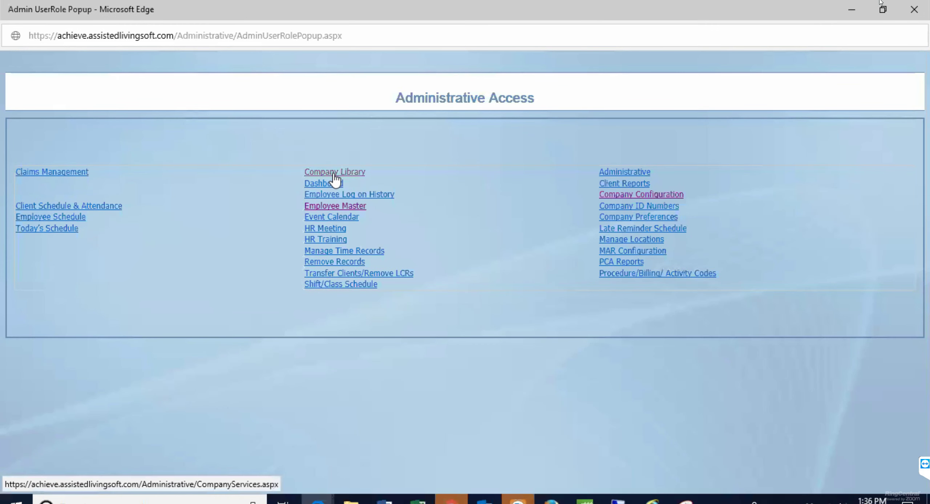
click(335, 175)
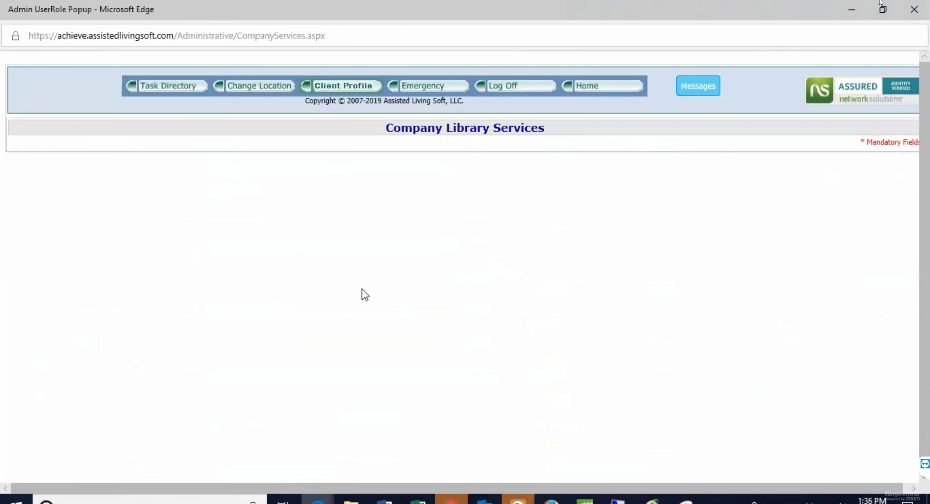
Open the Clothing service for editing, examine its instruction and method fields, and close the form without saving
scroll(850, 280, down, 3)
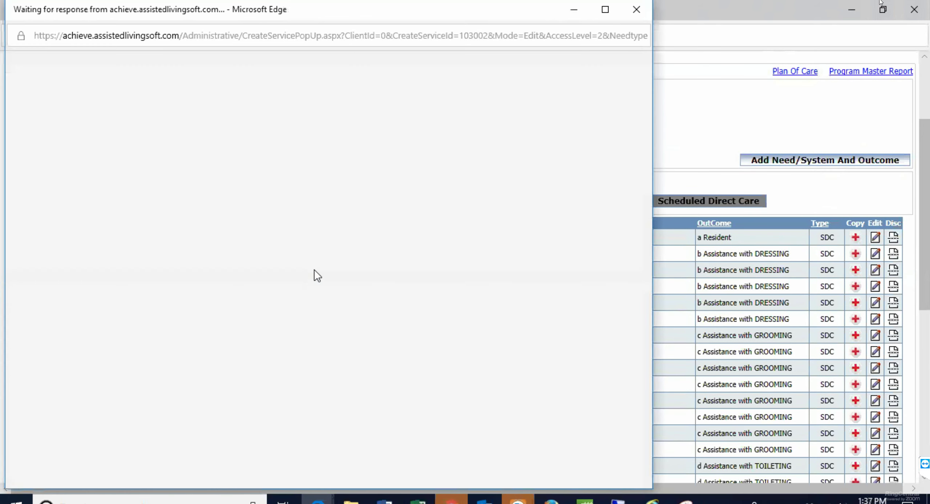
scroll(241, 297, down, 3)
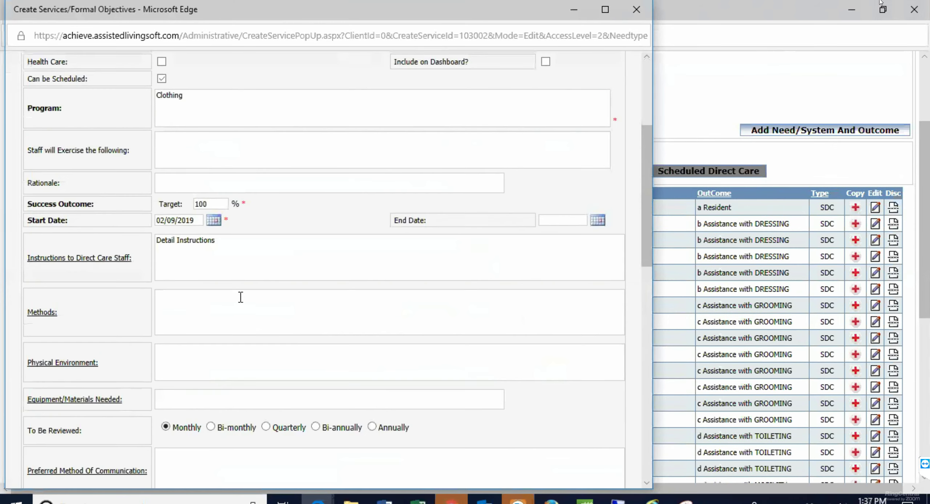
click(239, 299)
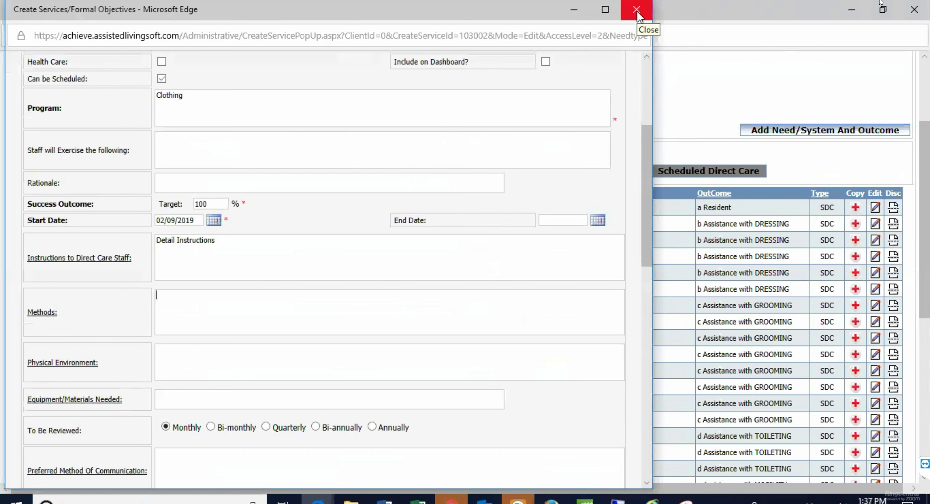
click(628, 37)
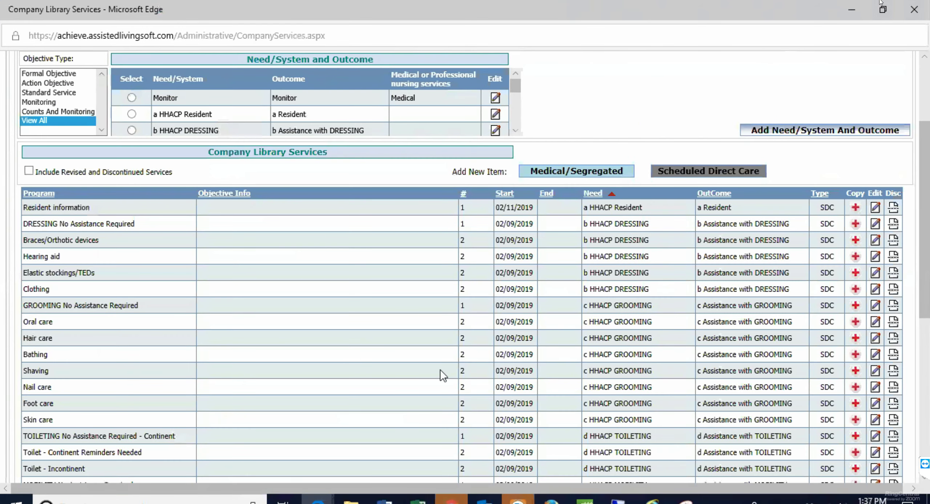
Review the Company Library Services list together with the Need/System and Outcome categories, from Monitor and Resident through Housekeeping
scroll(345, 346, down, 6)
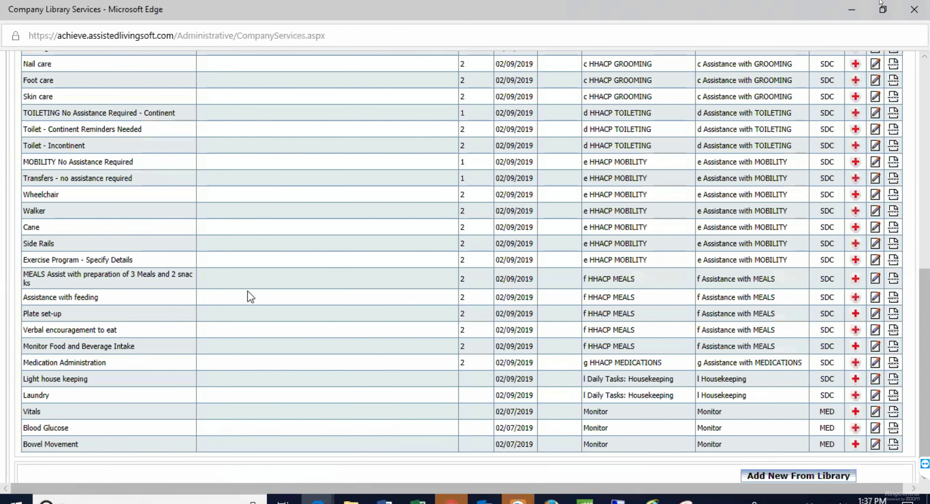
scroll(247, 290, up, 5)
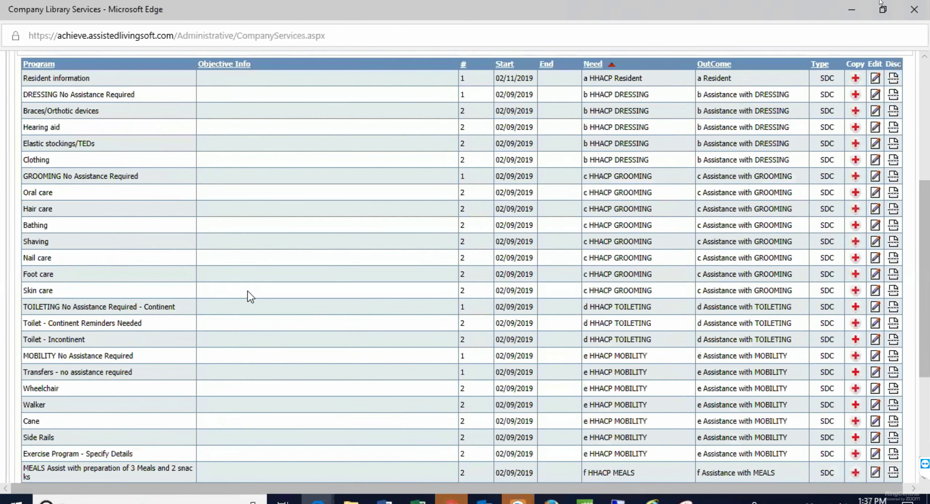
scroll(246, 291, up, 3)
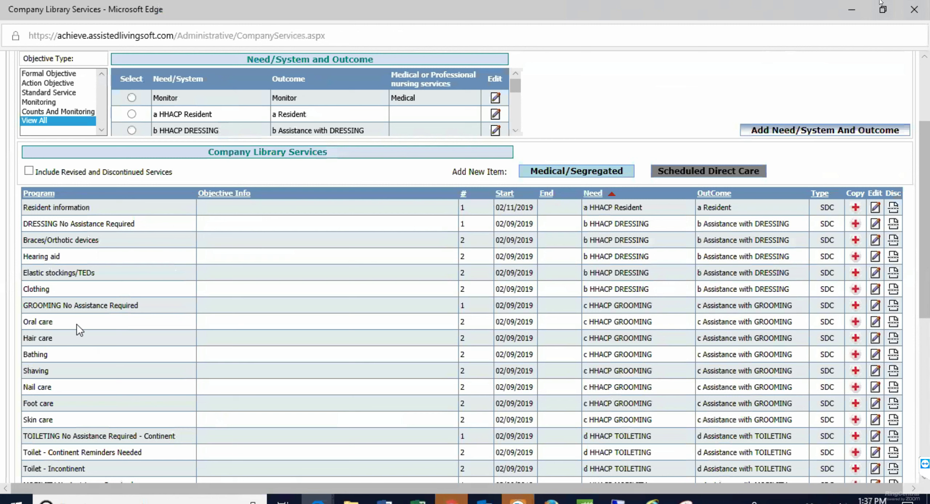
scroll(137, 397, down, 2)
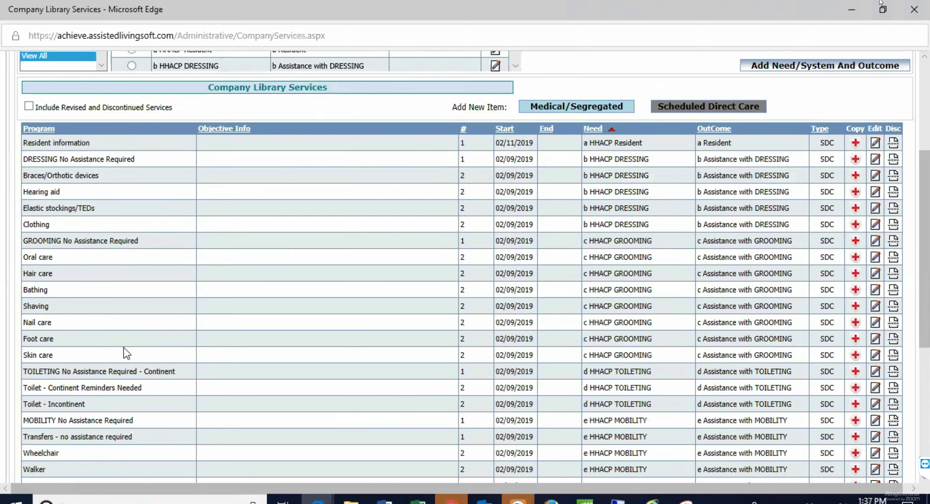
scroll(123, 347, down, 6)
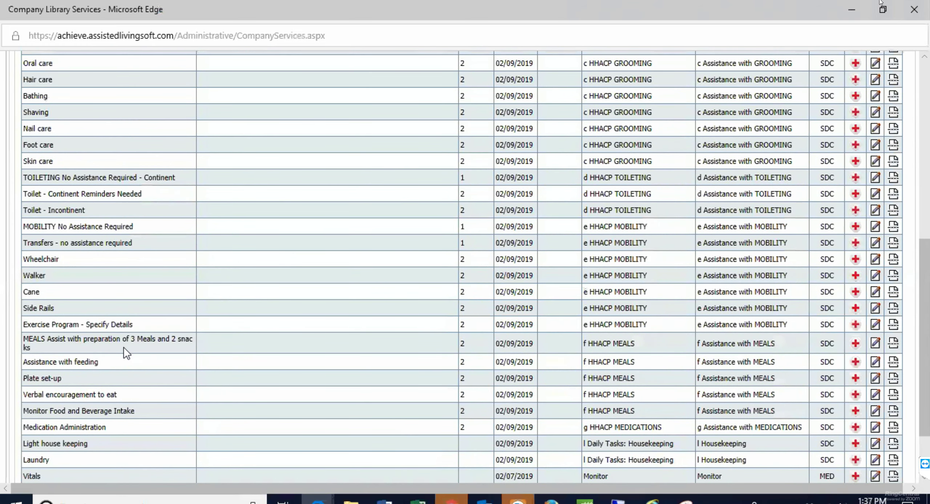
scroll(295, 210, up, 8)
scroll(311, 130, up, 2)
scroll(338, 157, down, 3)
scroll(333, 165, down, 5)
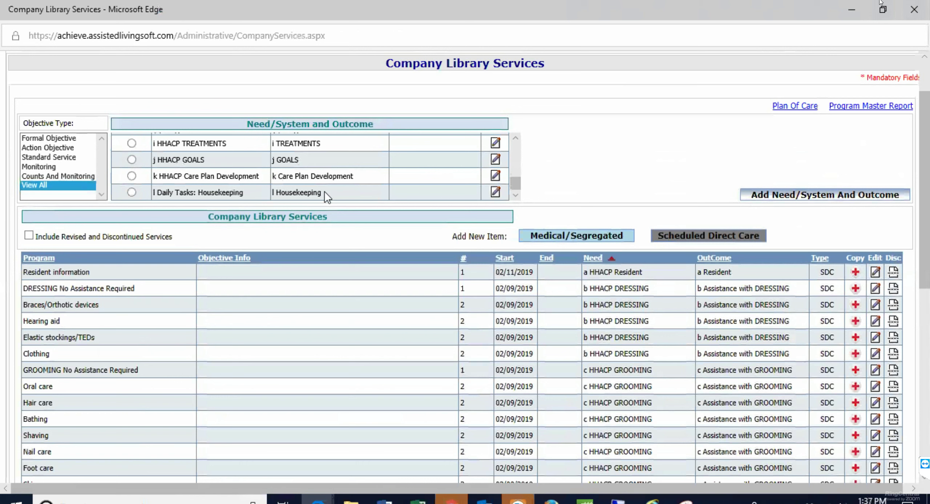
scroll(324, 192, up, 4)
scroll(324, 192, up, 5)
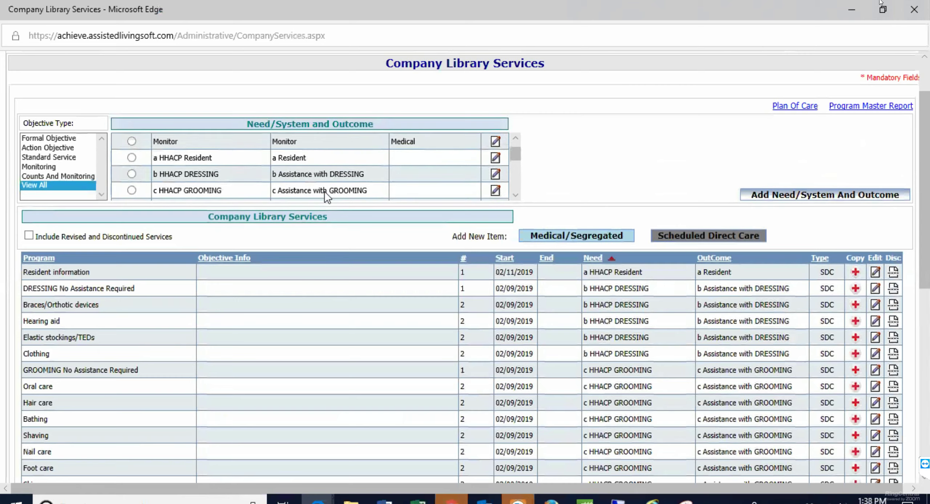
scroll(324, 192, up, 2)
scroll(322, 192, down, 3)
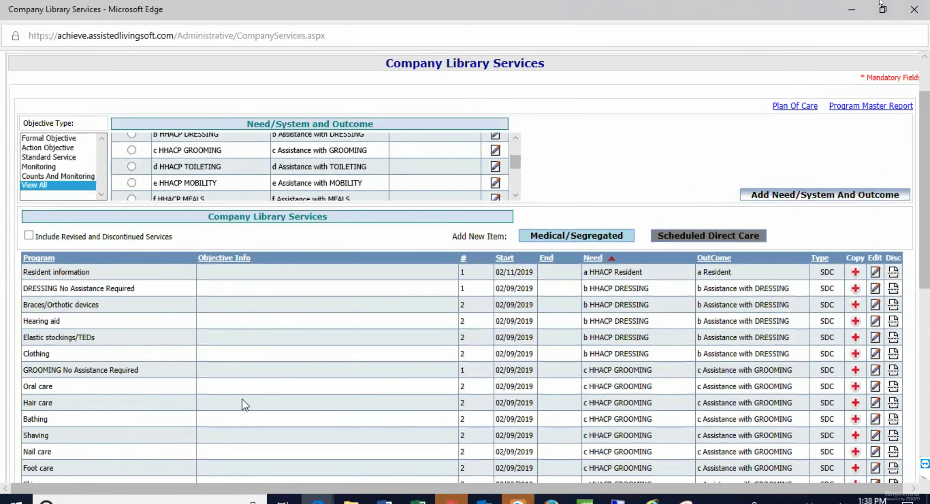
scroll(238, 417, down, 6)
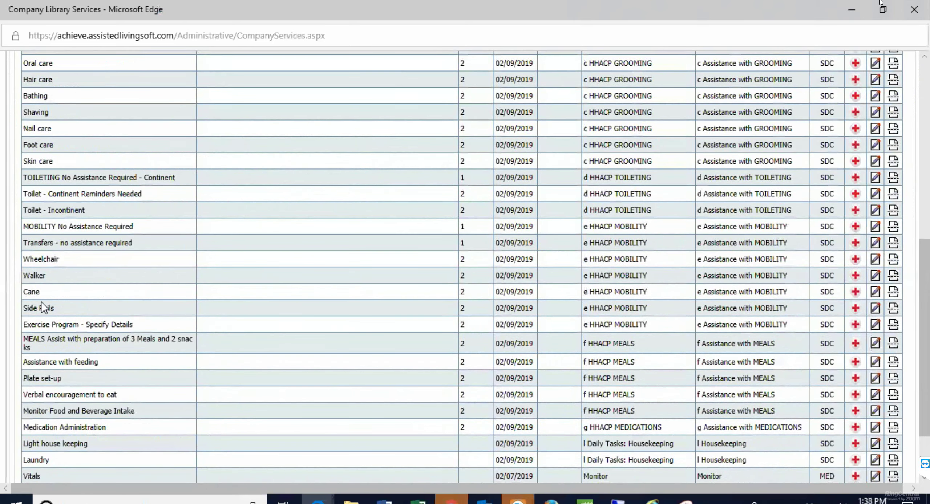
Go to Scheduled Direct Care and select the active client whose Client Library was just examined
scroll(277, 362, up, 7)
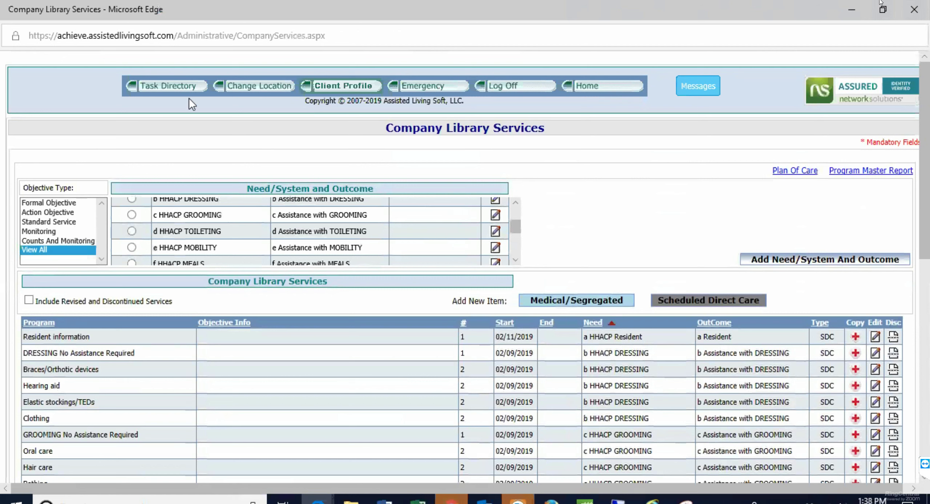
mouse_move(178, 89)
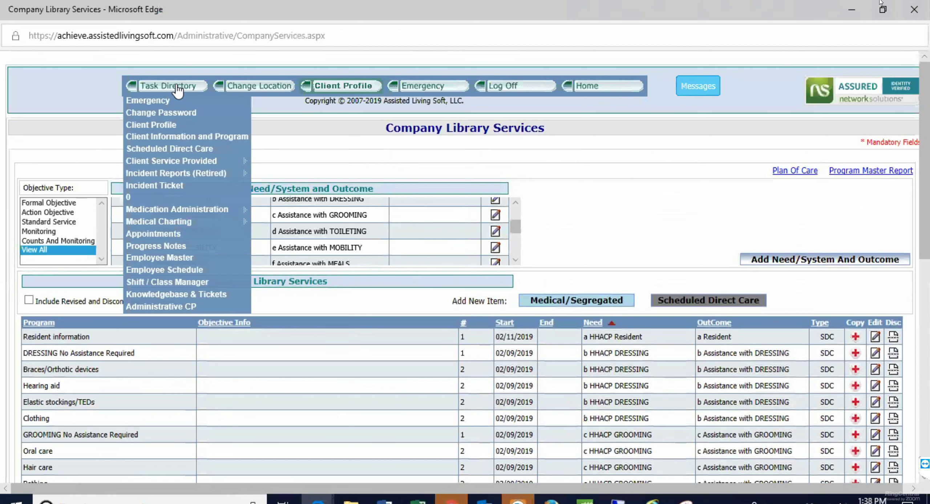
click(161, 148)
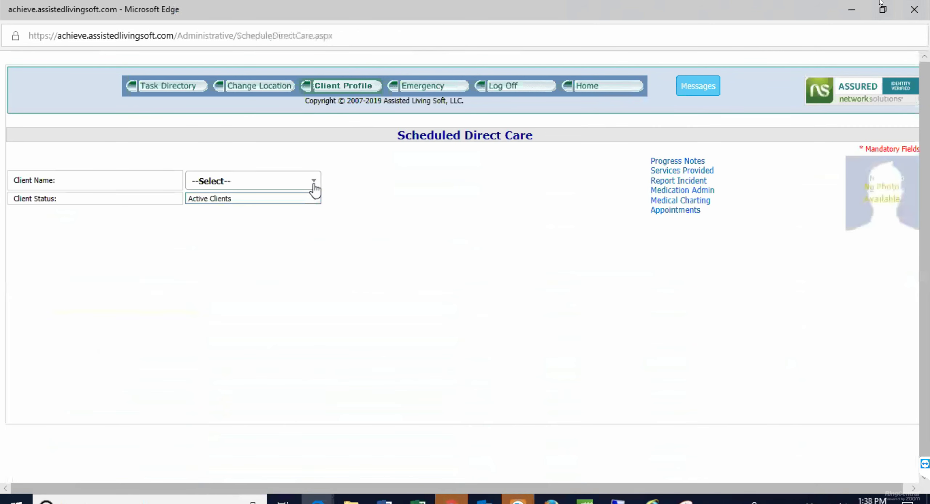
click(312, 187)
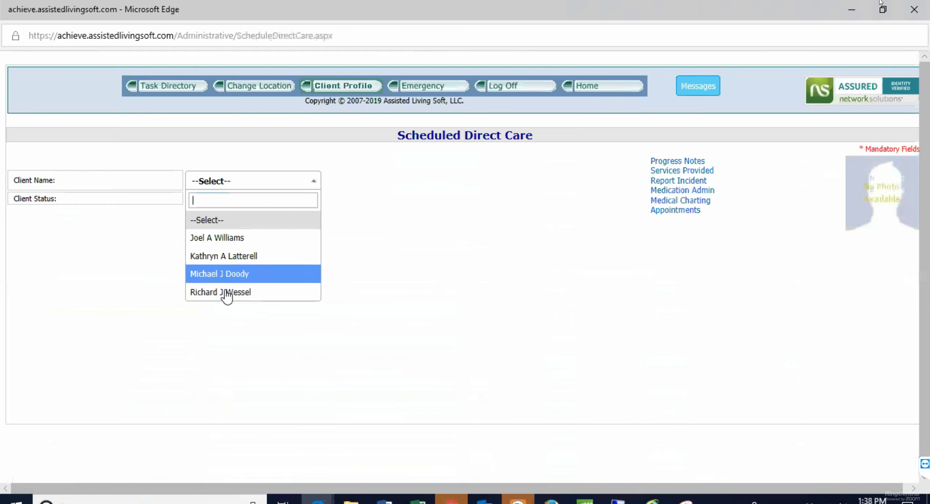
click(225, 293)
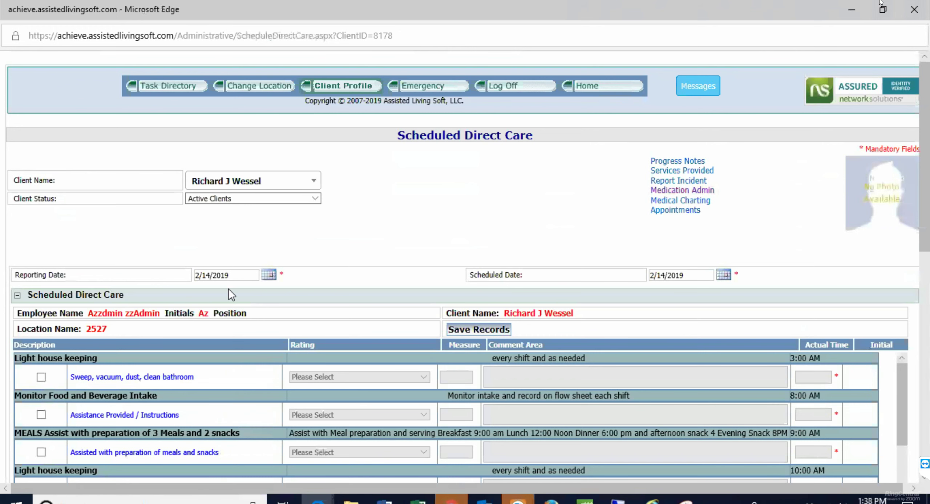
Review the client's Scheduled Direct Care tasks by time for 2/14/2019 and the As Needed Services, including meals, bathing and housekeeping
scroll(229, 288, down, 4)
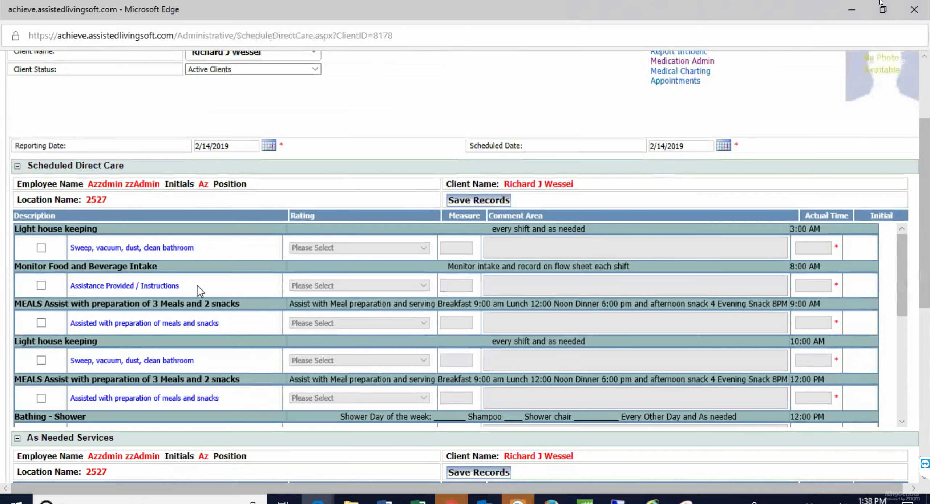
scroll(195, 288, down, 3)
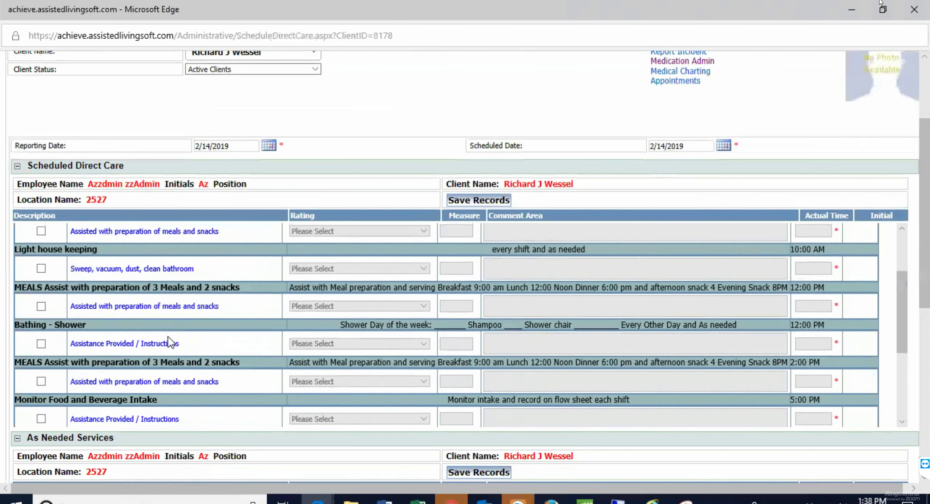
scroll(168, 336, down, 4)
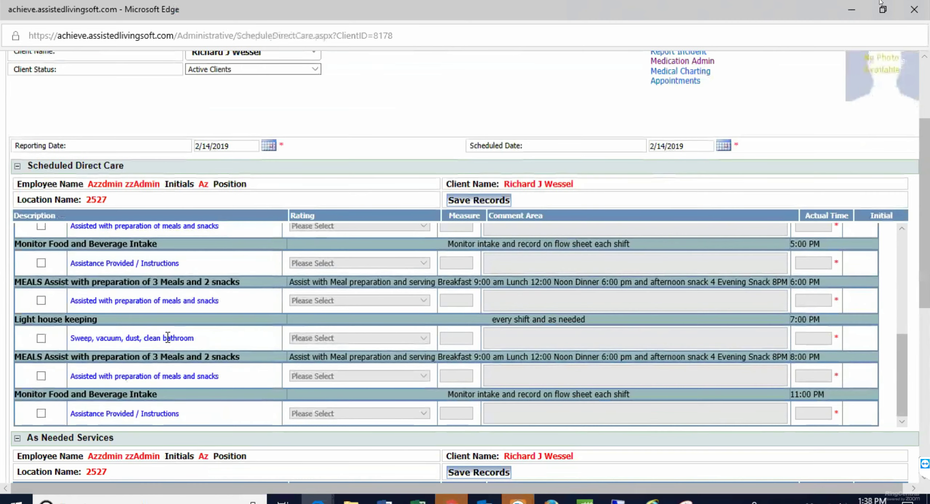
scroll(168, 337, down, 5)
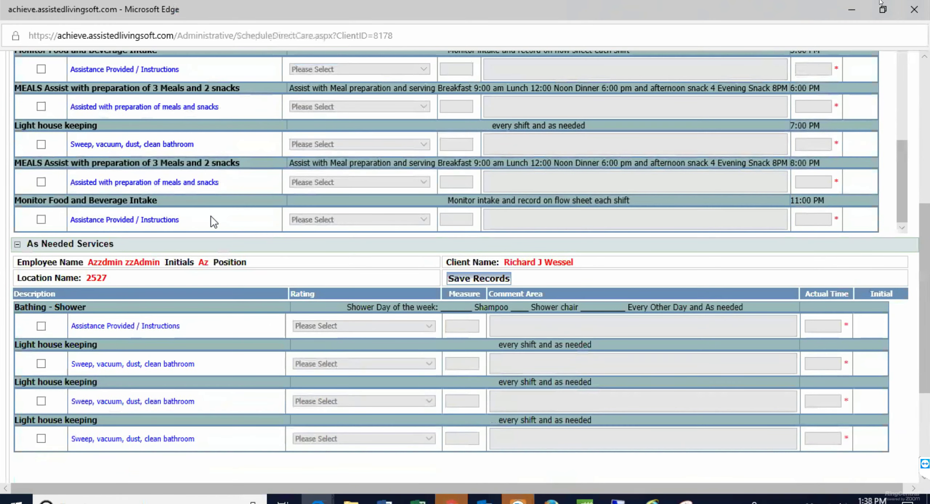
scroll(211, 217, up, 1)
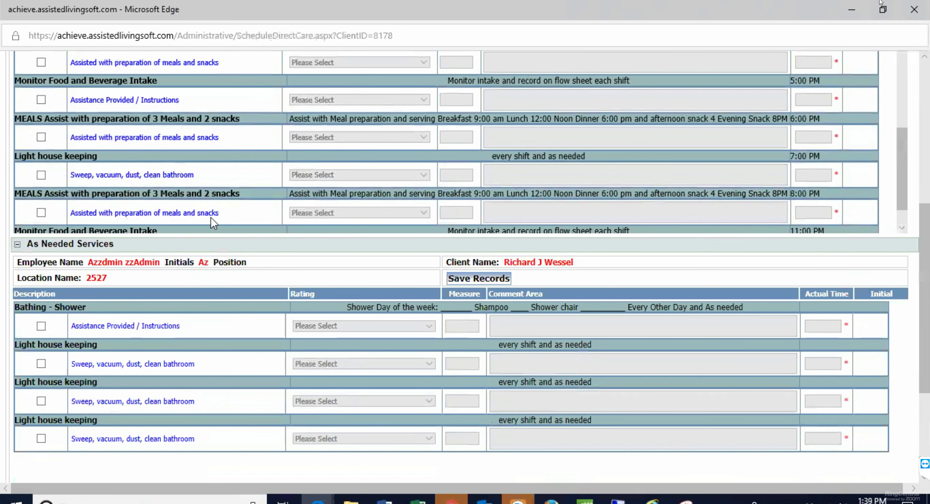
scroll(211, 218, up, 10)
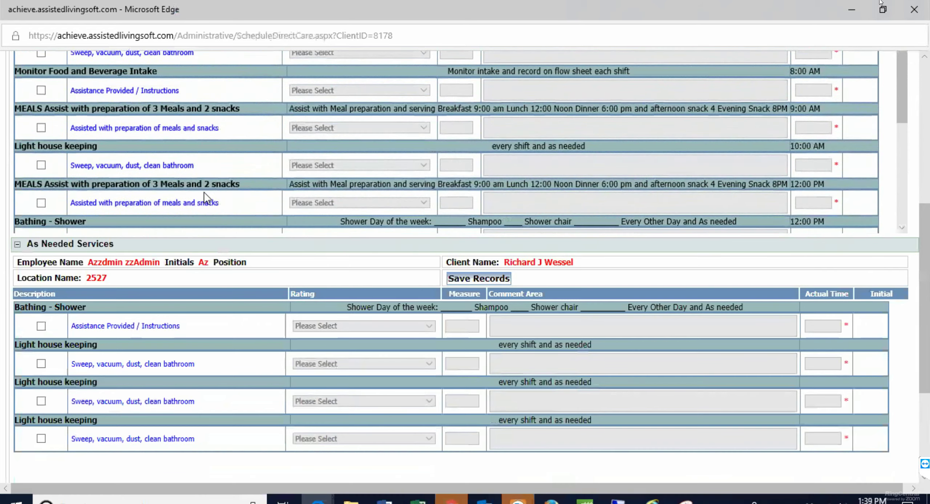
scroll(203, 192, up, 5)
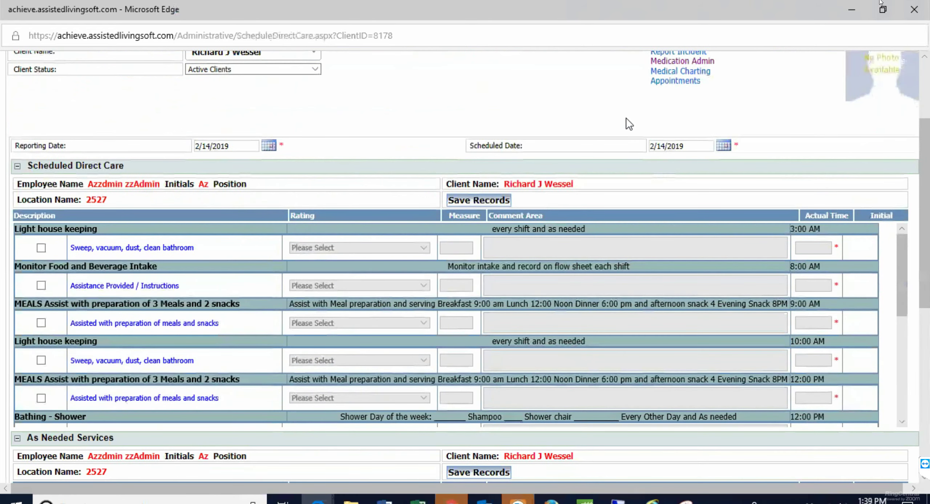
Open Medication Administration for the current client and review the Scheduled, PRN & Standing Orders and Professional nursing services sections
scroll(629, 123, up, 3)
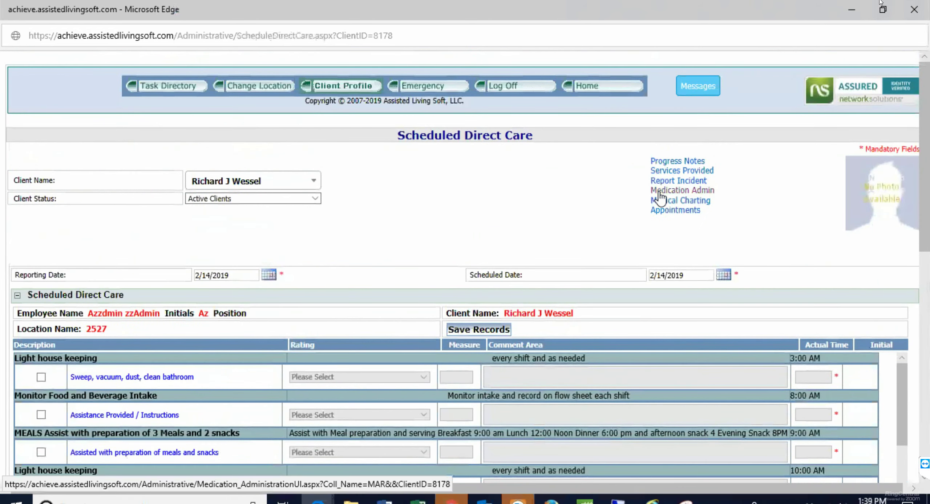
click(659, 193)
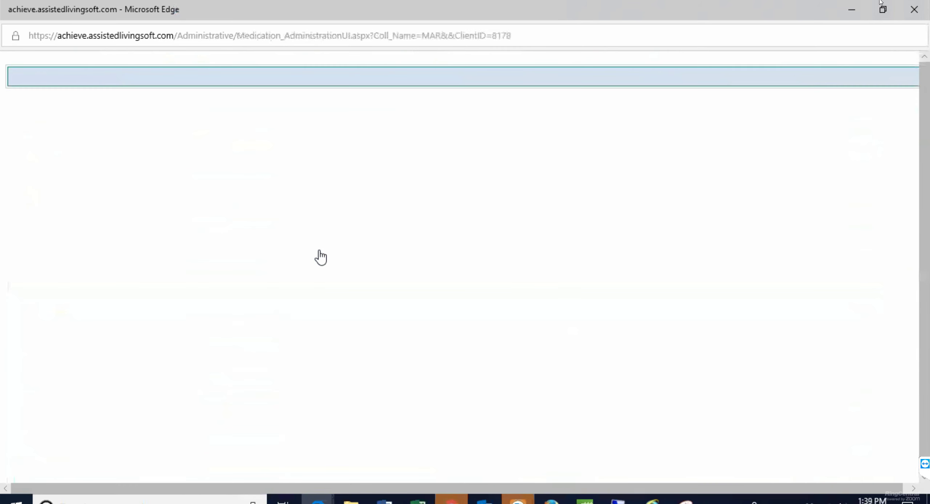
scroll(319, 250, down, 3)
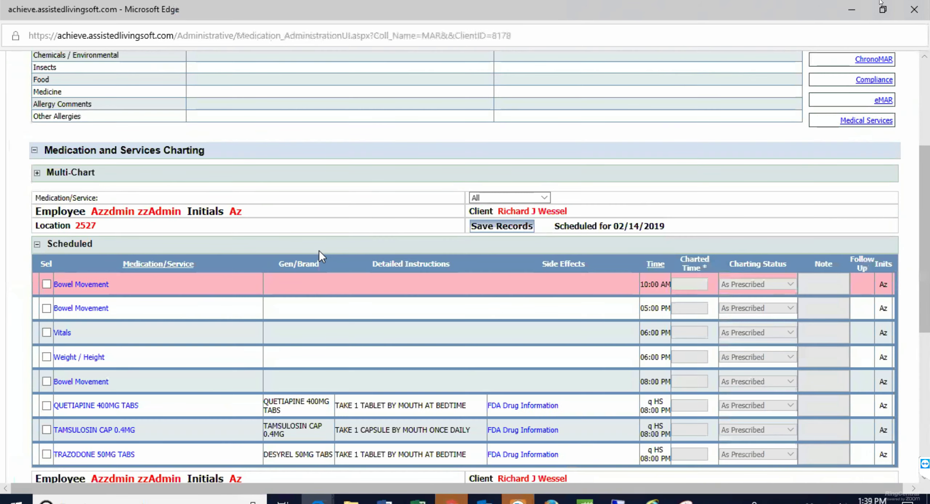
scroll(141, 192, down, 6)
scroll(141, 191, down, 2)
Select the scheduled Quetiapine 400MG, Tamsulosin 0.4MG and Trazodone 50MG doses for charting
mouse_move(47, 146)
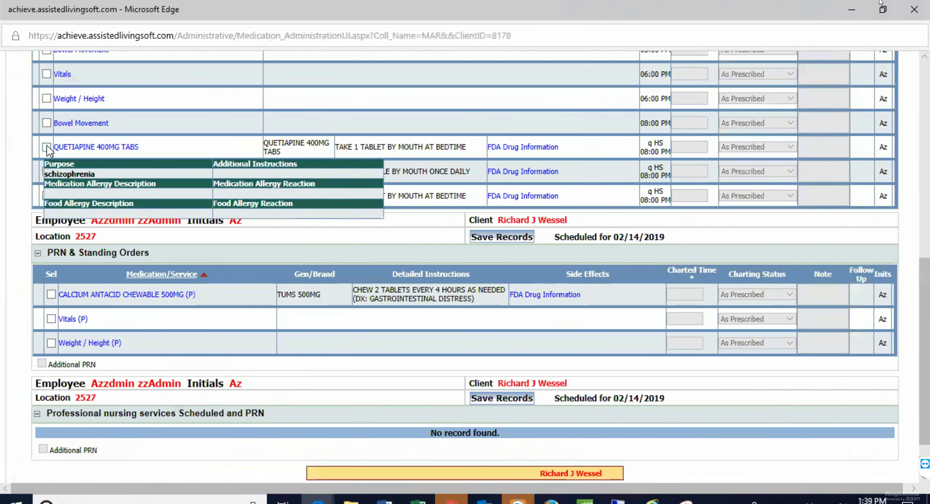
click(47, 147)
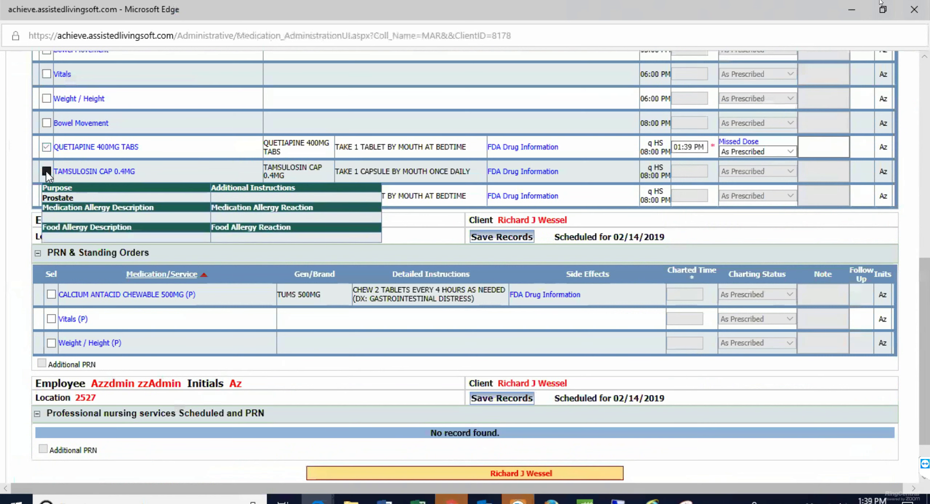
click(45, 171)
click(47, 196)
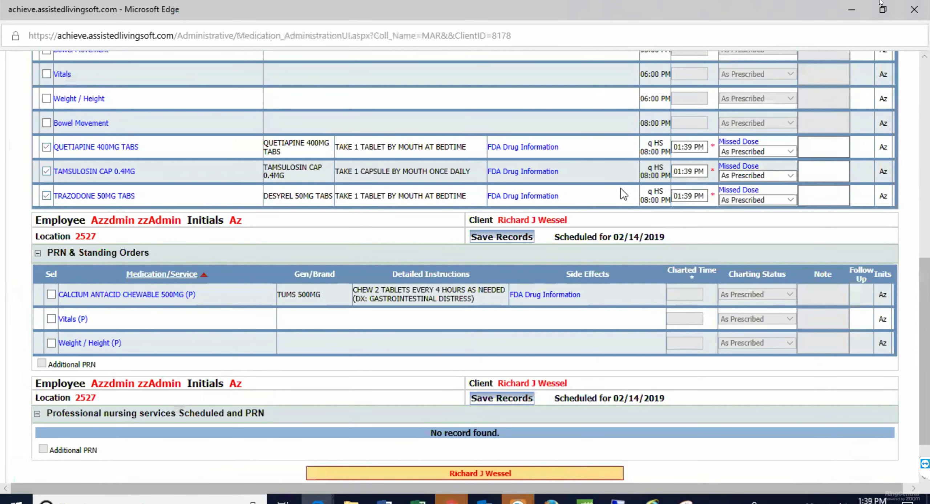
Clear the charting selection of the Quetiapine, Tamsulosin and Trazodone doses
mouse_move(132, 147)
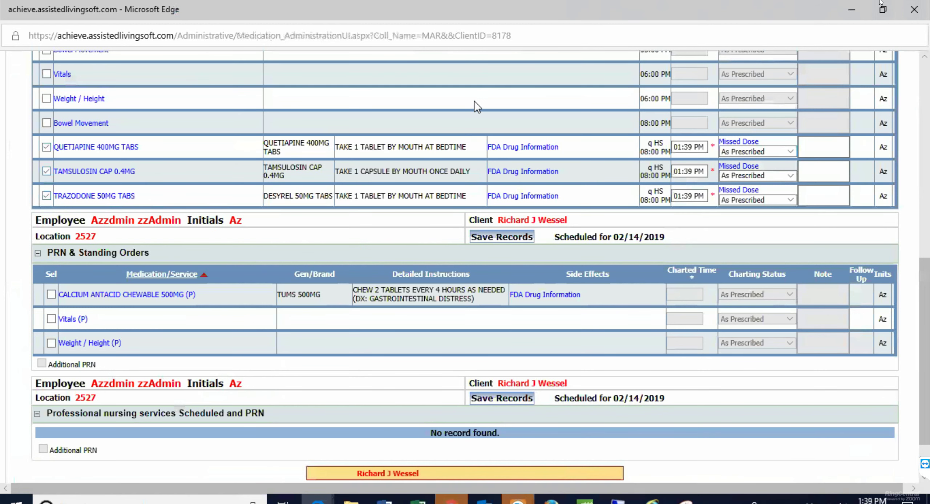
click(46, 147)
click(47, 171)
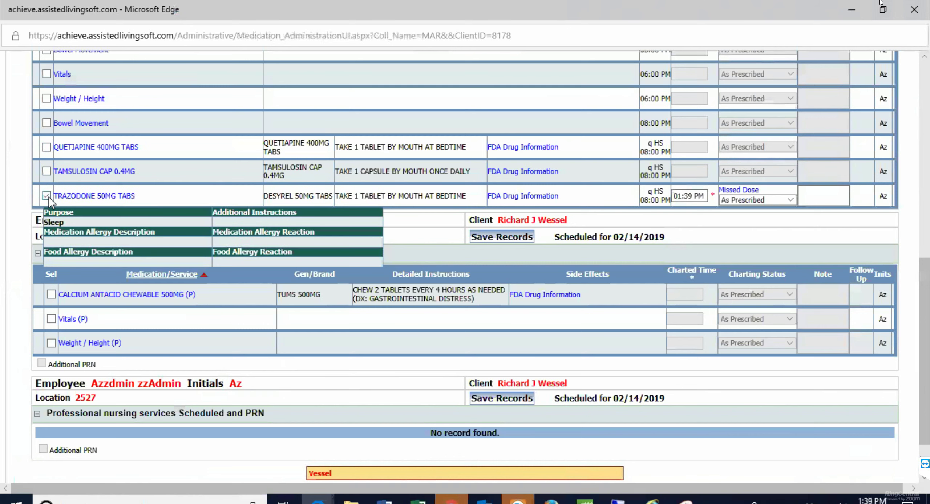
click(48, 197)
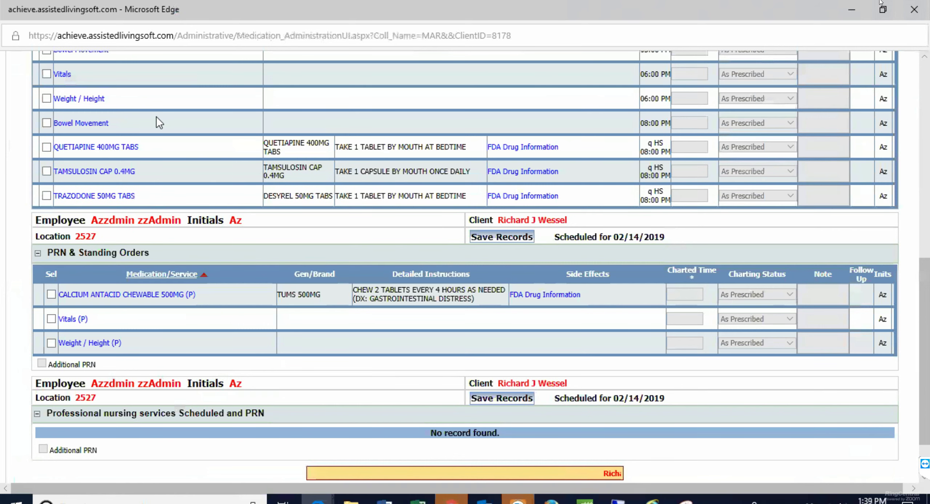
Review the scheduled medical services, then go to the Company Library through Administrative Access and look through its services list
scroll(156, 123, up, 2)
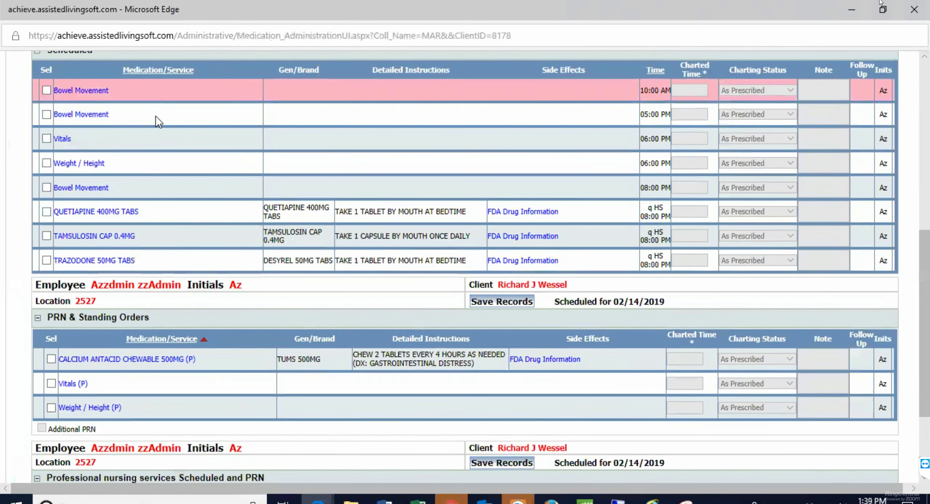
scroll(159, 122, up, 2)
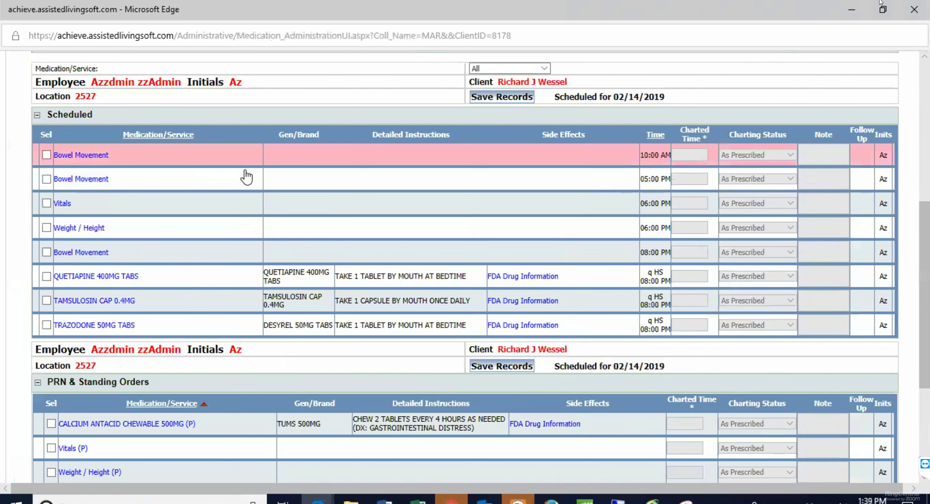
scroll(235, 157, up, 6)
mouse_move(171, 78)
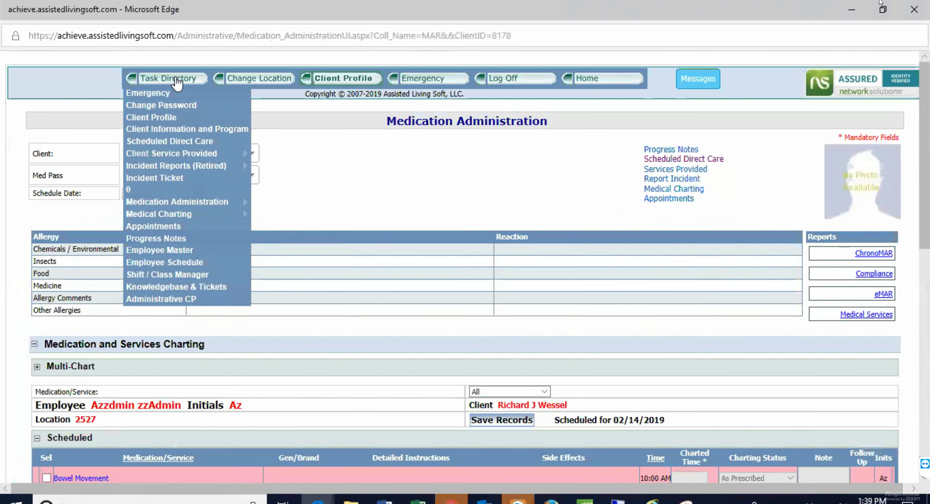
click(139, 298)
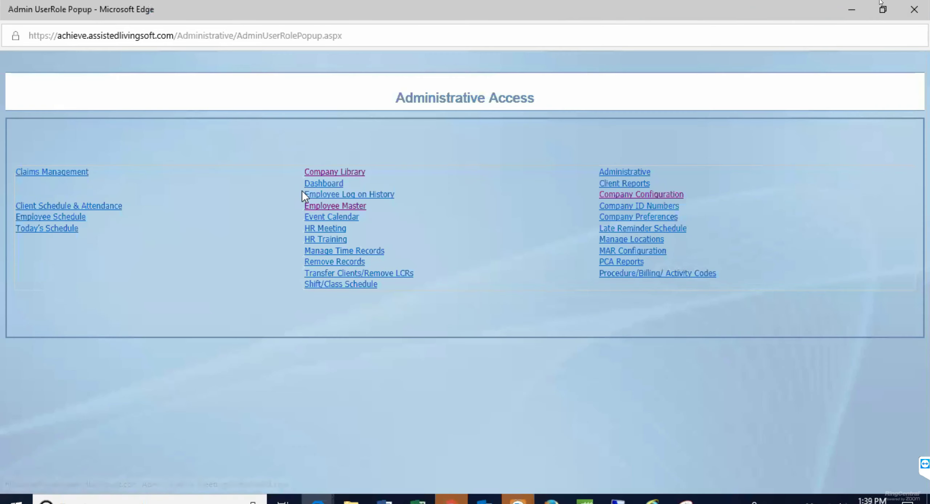
click(325, 178)
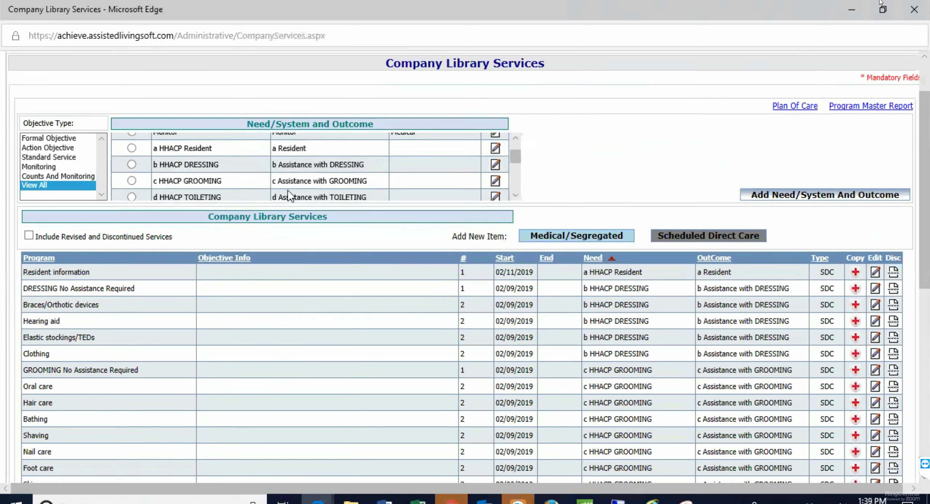
scroll(285, 184, down, 2)
scroll(315, 295, down, 9)
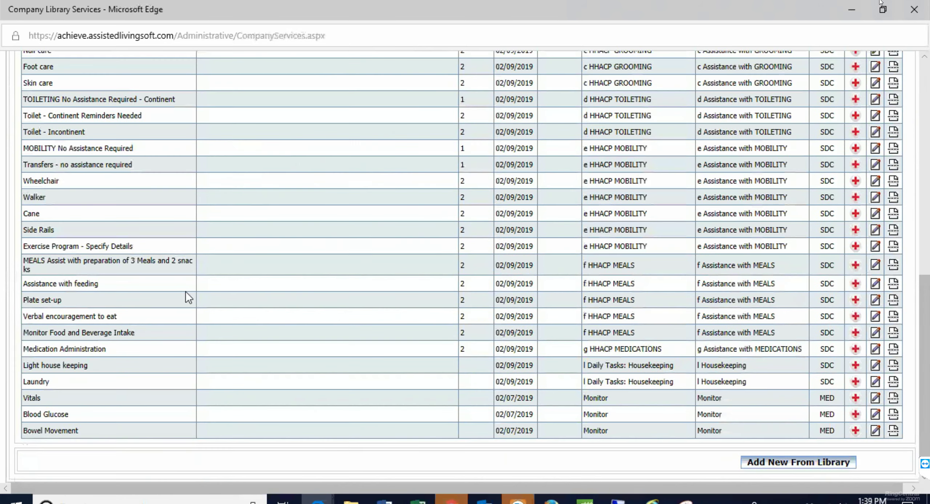
scroll(385, 202, up, 9)
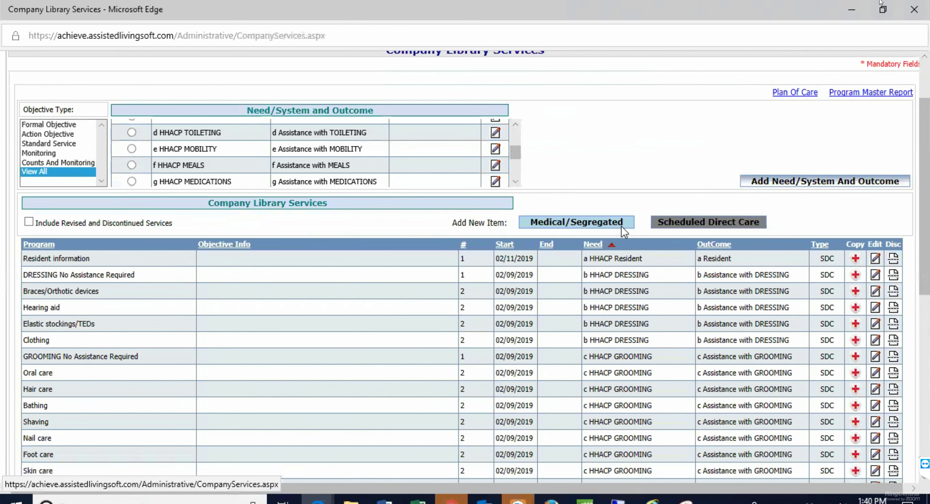
Start a new Medical/Segregated service in the Company Library and set its Need/System to Monitor
click(553, 222)
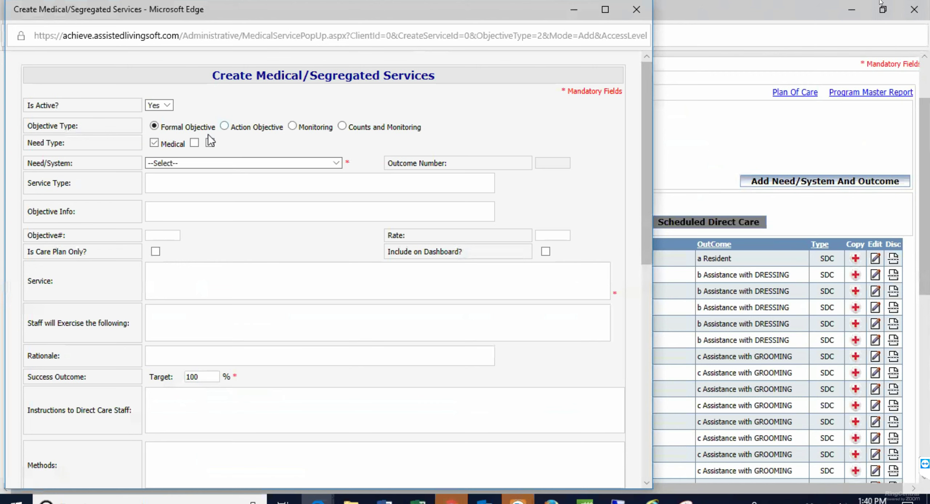
click(336, 166)
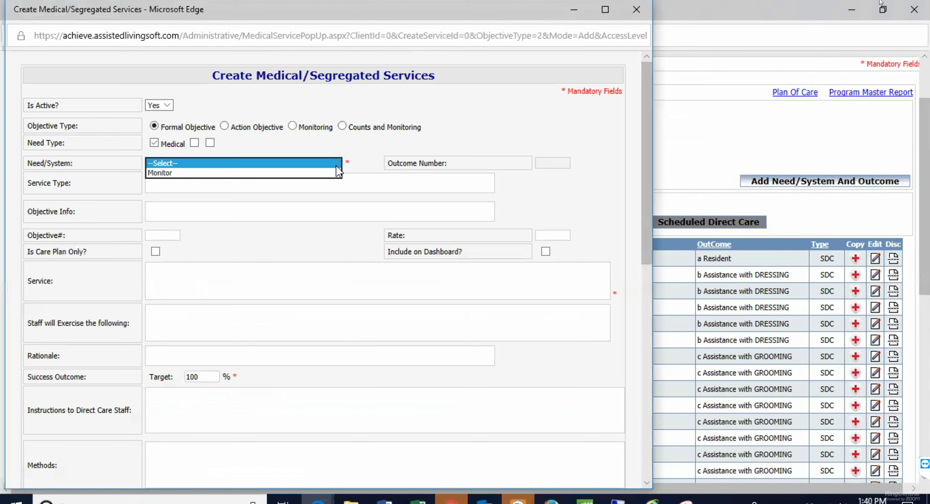
click(155, 174)
Enter "Wound Integrity" as the name of the new medical service
click(162, 283)
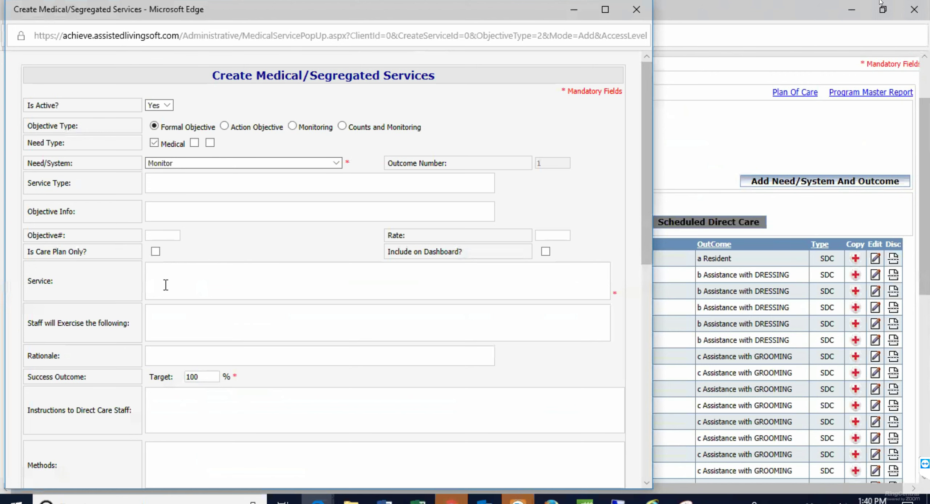
text(Skin)
key(BackSpace)
key(BackSpace)
key(BackSpace)
key(BackSpace)
key(BackSpace)
text(Wound Care)
drag(185, 267, 175, 265)
key(BackSpace)
text(lintegrety)
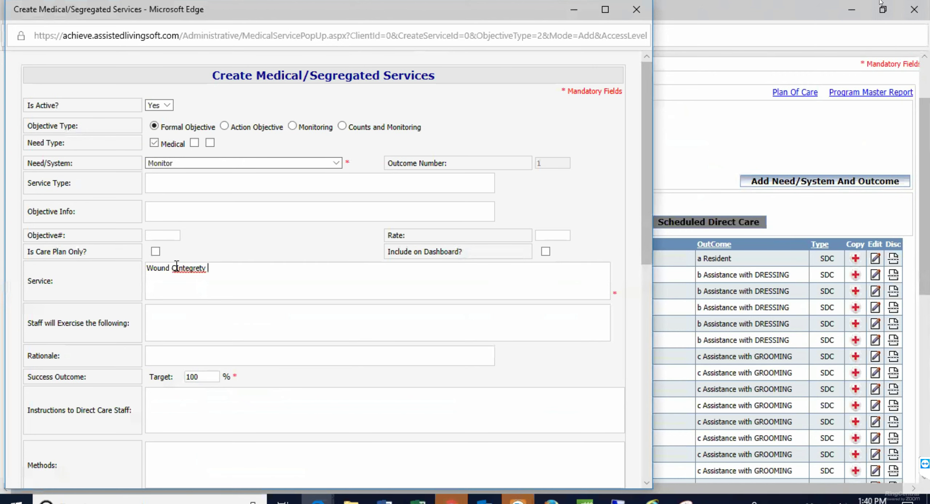
key(BackSpace)
scroll(264, 288, down, 3)
drag(205, 139, 172, 138)
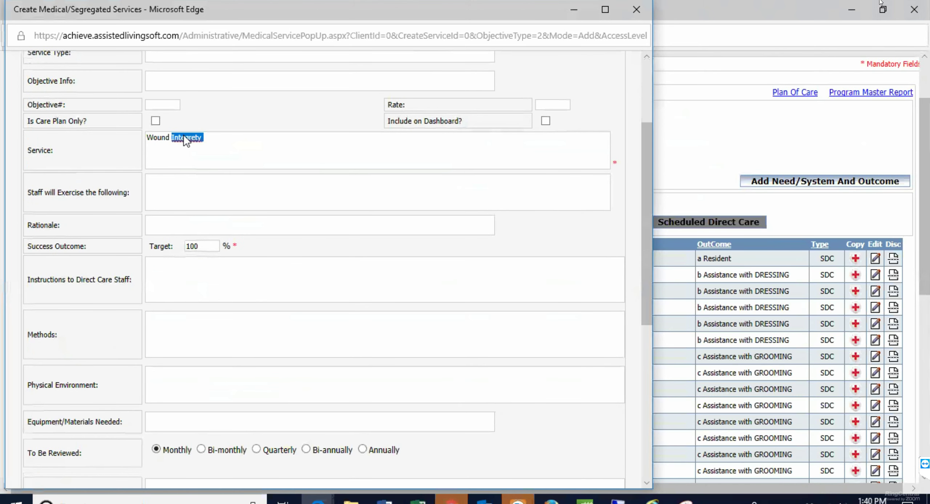
right_click(183, 135)
click(182, 138)
click(192, 141)
key(BackSpace)
text(i)
Enter "Monitor 3 times/day" as the service's Instructions to Direct Care Staff
click(212, 187)
click(179, 277)
text(Monitor for)
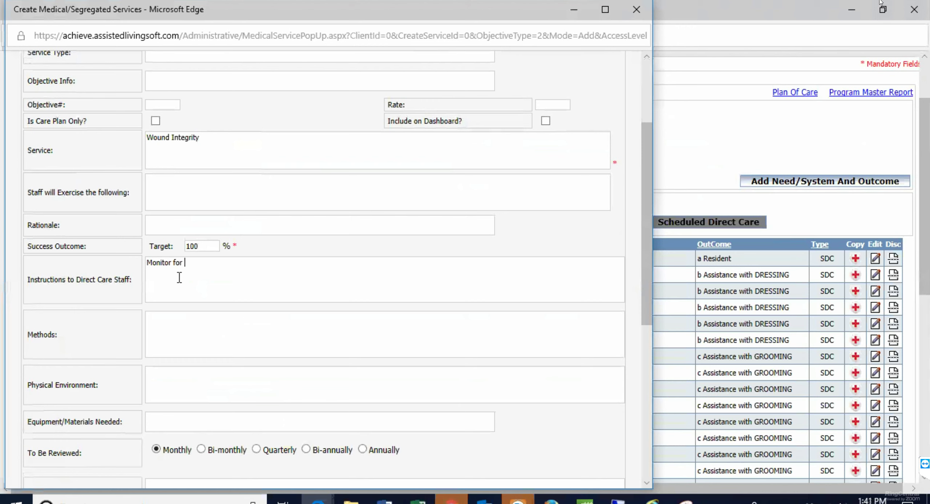
key(BackSpace)
key(BackSpace)
key(ctrl+a)
key(BackSpace)
text(Ski)
key(BackSpace)
key(BackSpace)
key(BackSpace)
text(Monitor )
text(Daily)
text(, redressi)
text(ng)
key(BackSpace)
key(BackSpace)
key(BackSpace)
key(BackSpace)
key(BackSpace)
key(BackSpace)
key(BackSpace)
key(BackSpace)
key(BackSpace)
key(BackSpace)
key(BackSpace)
key(BackSpace)
key(BackSpace)
key(BackSpace)
key(BackSpace)
key(BackSpace)
key(BackSpace)
text(3 times/day)
Look over the rest of the service form, including the Add/Revise Tasks section, and close it without saving
scroll(180, 278, down, 8)
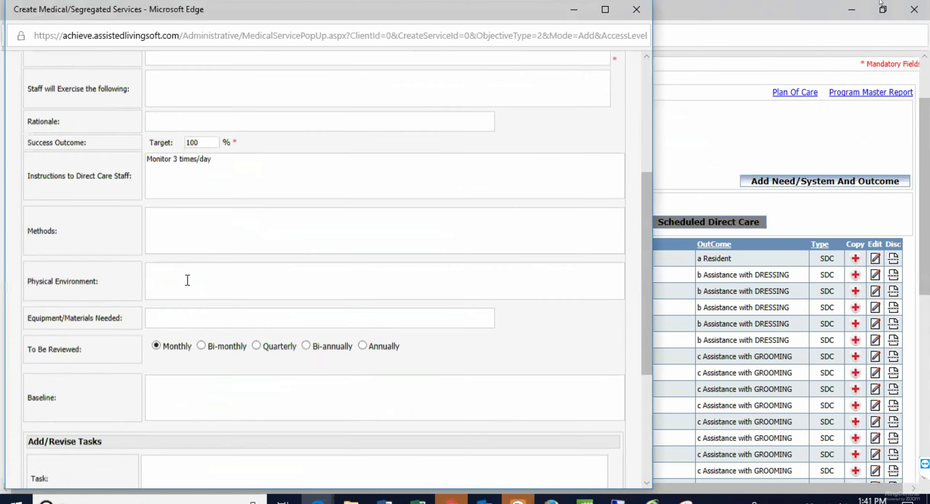
click(161, 253)
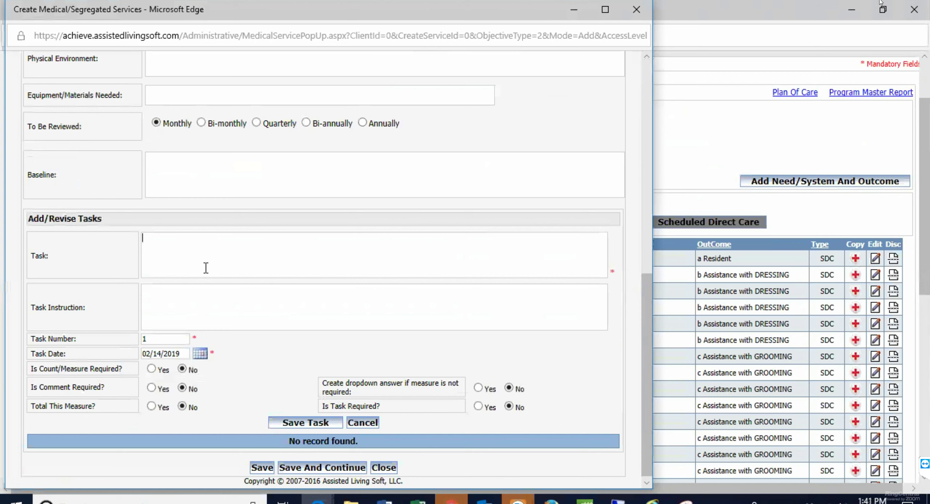
scroll(292, 374, down, 1)
scroll(301, 363, up, 10)
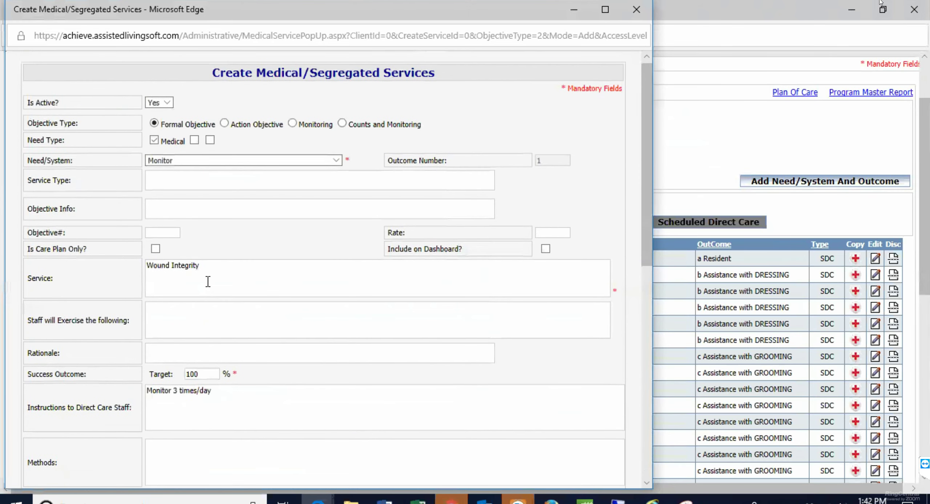
scroll(212, 292, down, 1)
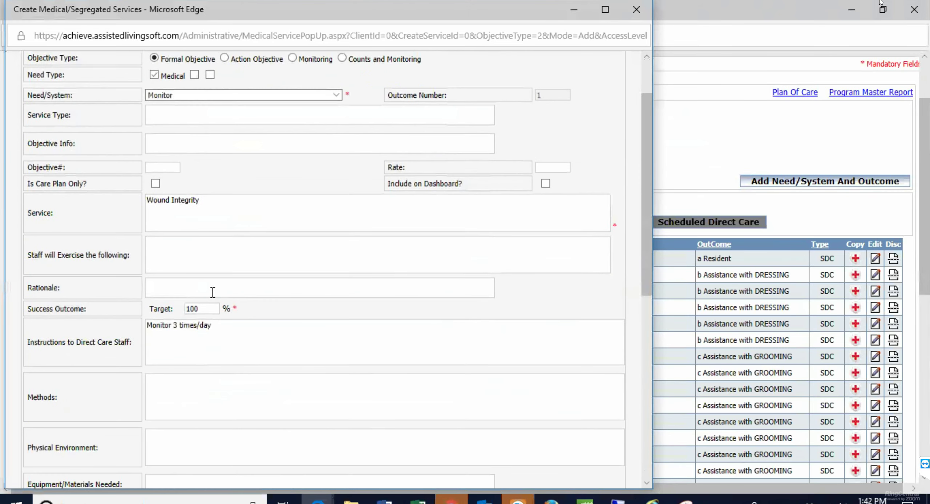
click(636, 11)
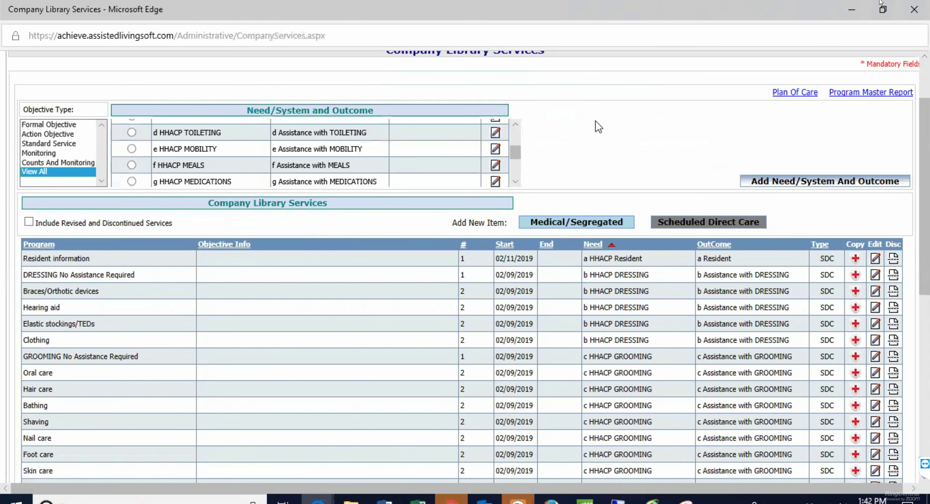
Open the same client's Client Library from Client Information and Program, and display the Company Library Services available for adding
scroll(588, 163, down, 10)
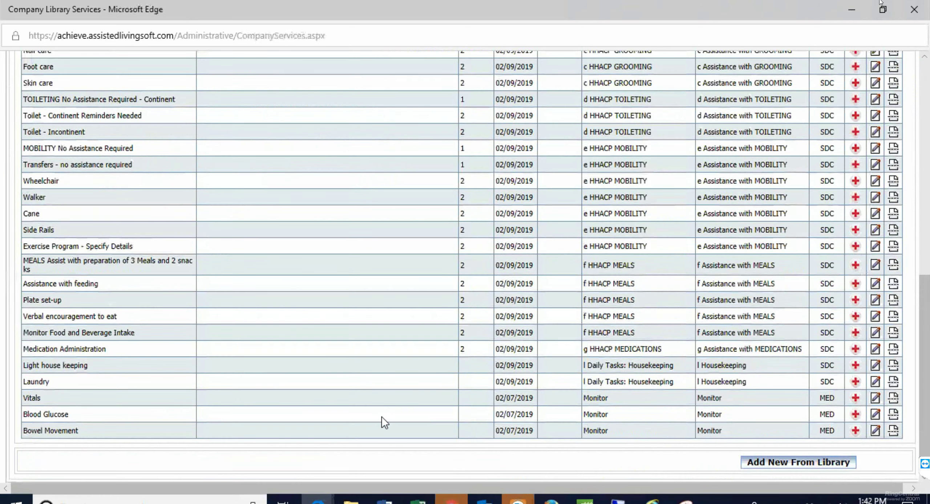
scroll(381, 415, up, 10)
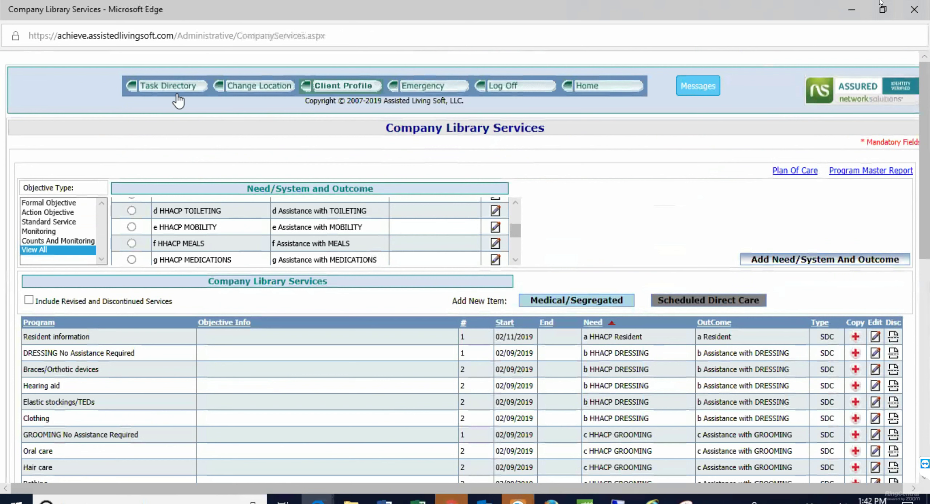
mouse_move(178, 87)
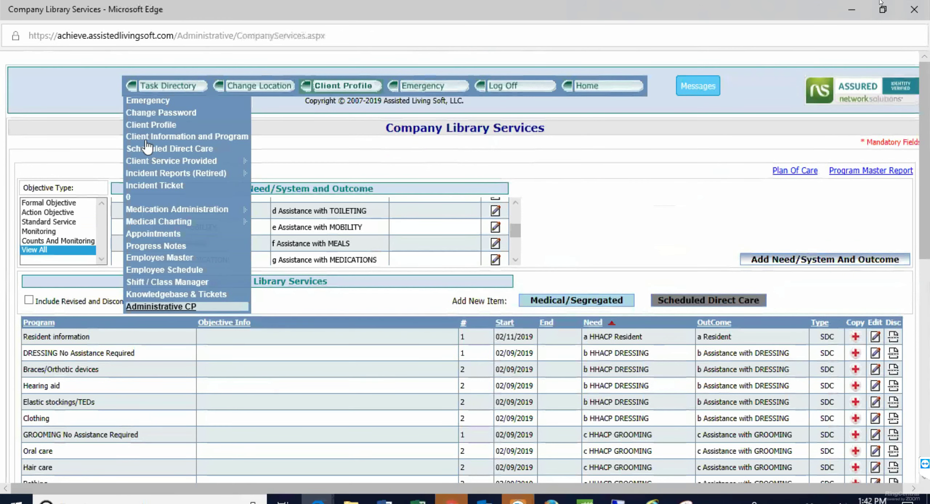
click(170, 137)
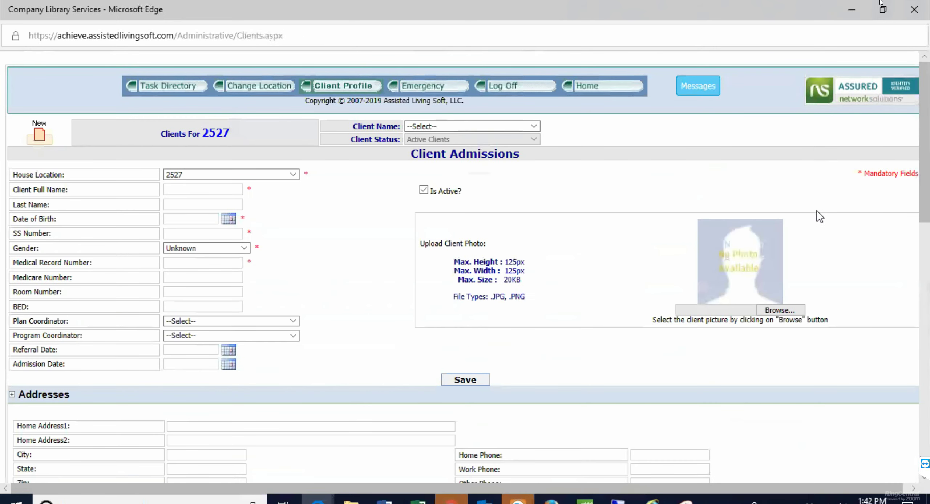
click(535, 124)
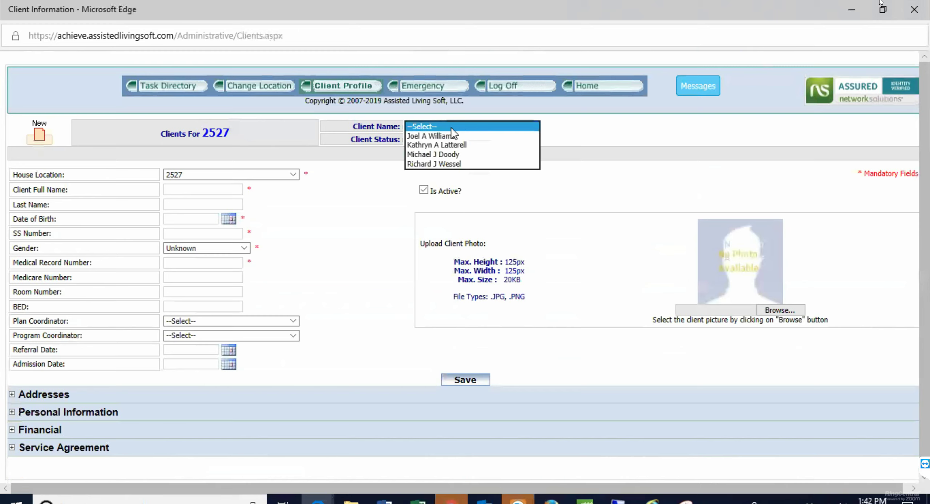
click(430, 163)
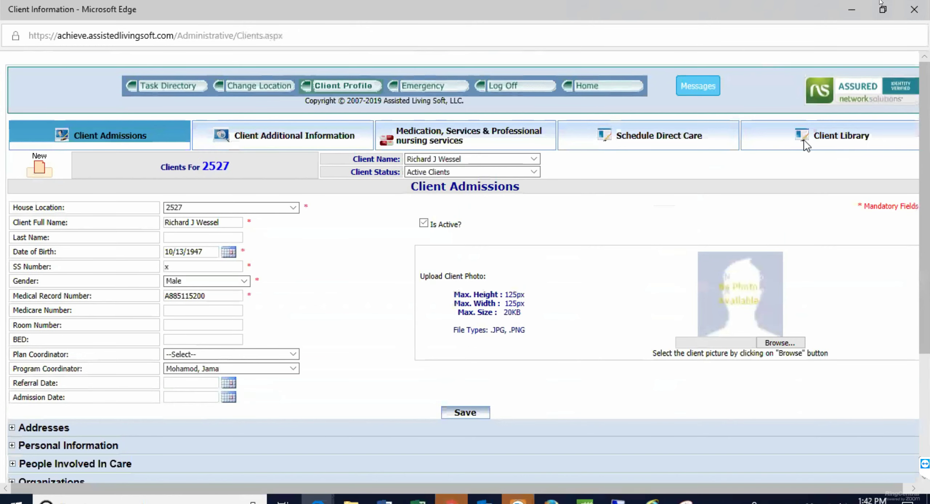
click(803, 139)
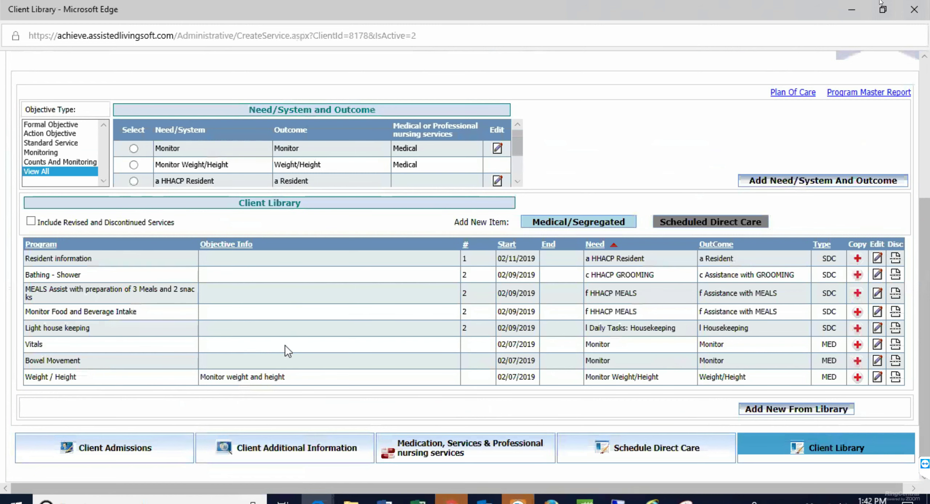
click(764, 411)
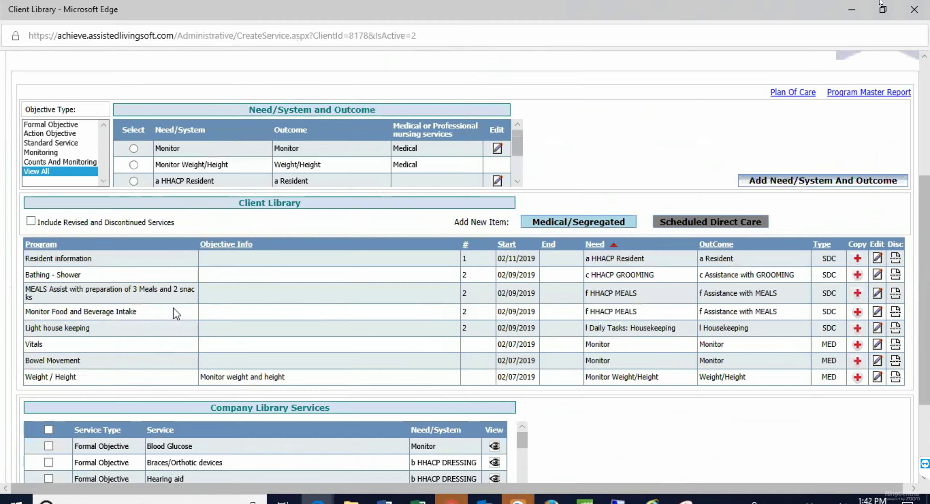
Look through the Company Library Services offered for the client below the existing Client Library entries
scroll(170, 312, down, 5)
scroll(177, 322, down, 8)
scroll(176, 322, down, 4)
scroll(176, 322, down, 3)
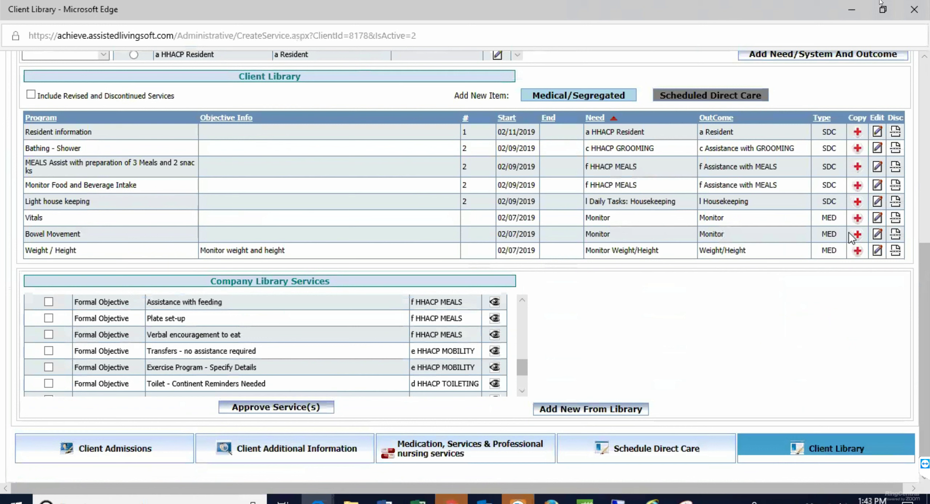
click(877, 202)
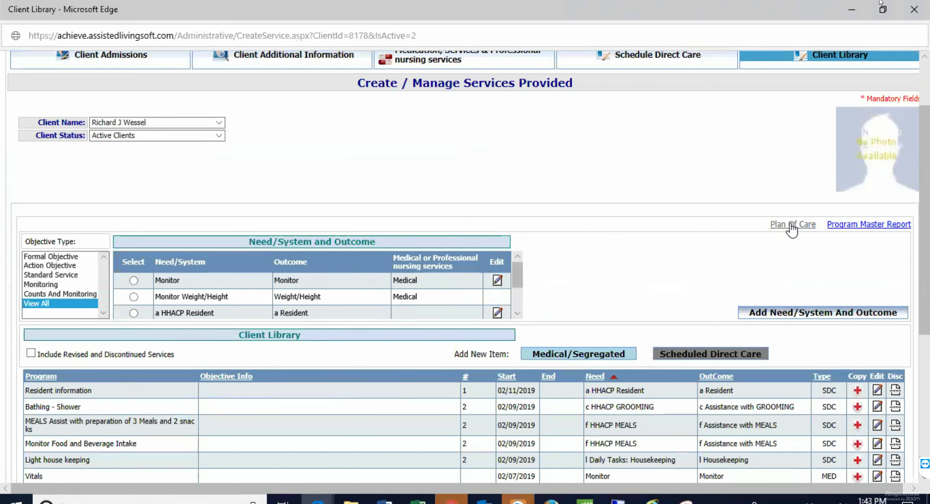
Open the client's Plan of Care report, read it through to the signature section, and close it
click(791, 225)
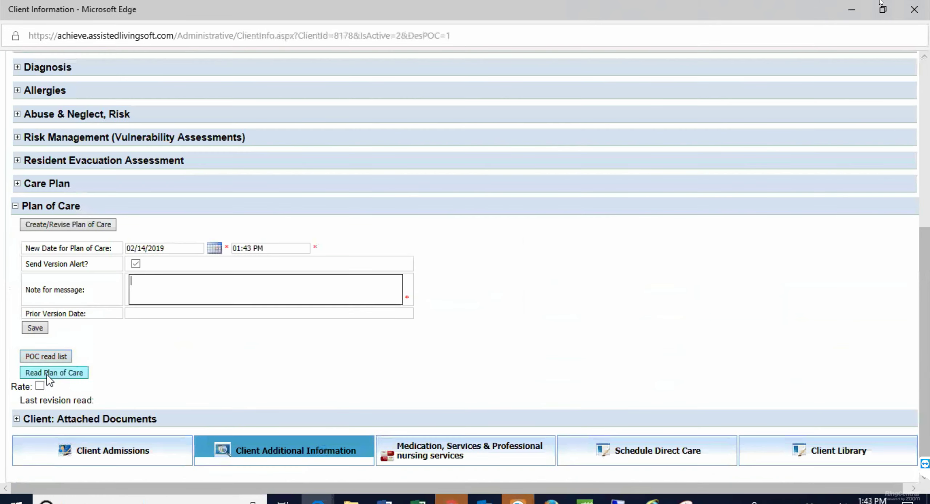
click(47, 374)
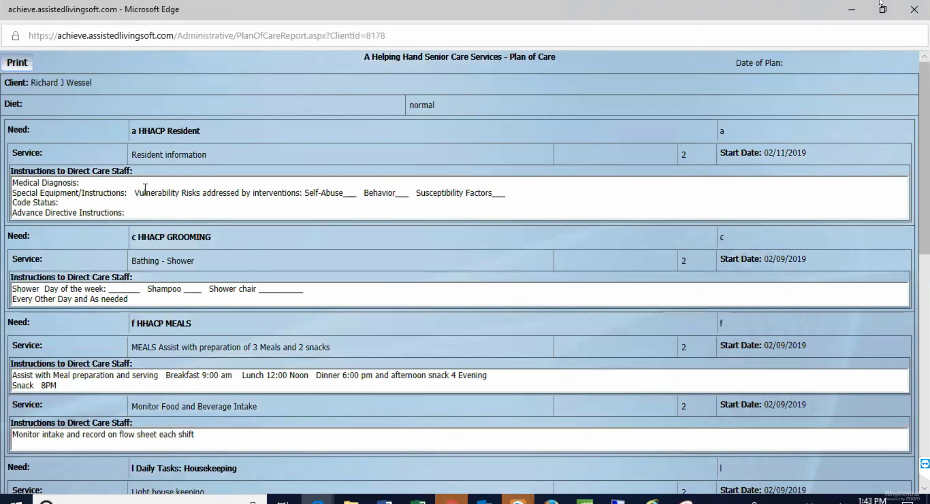
scroll(218, 171, down, 2)
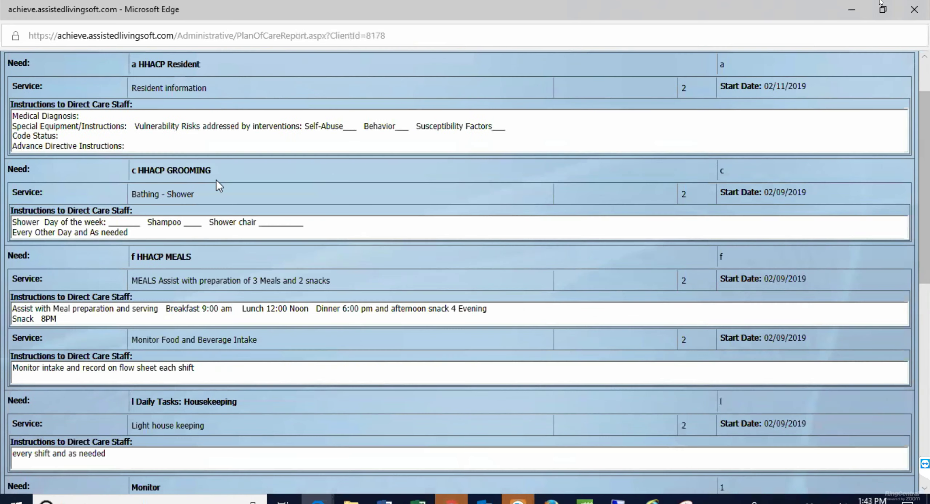
scroll(216, 181, down, 5)
scroll(235, 149, down, 5)
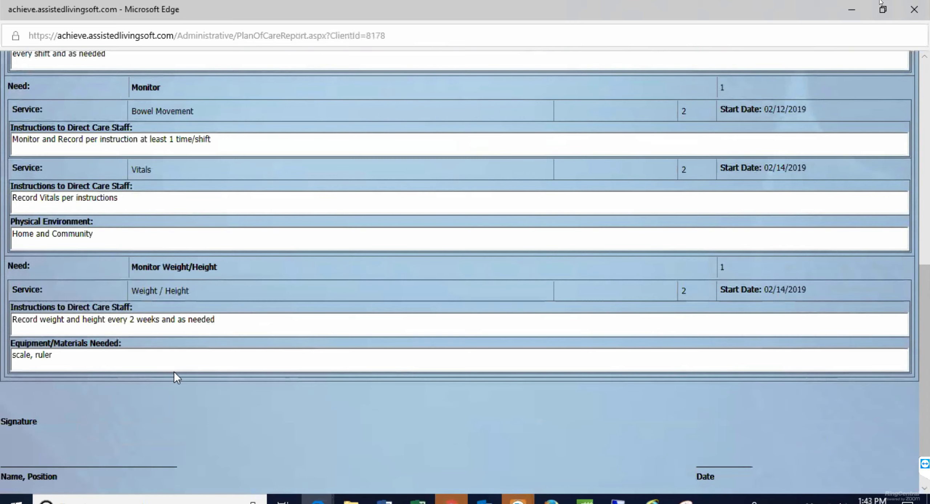
scroll(188, 276, up, 5)
scroll(189, 219, up, 8)
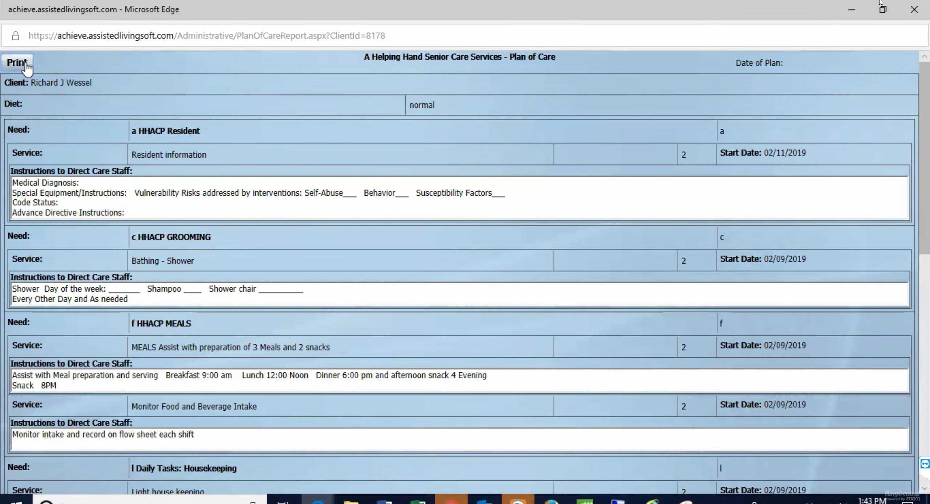
click(915, 11)
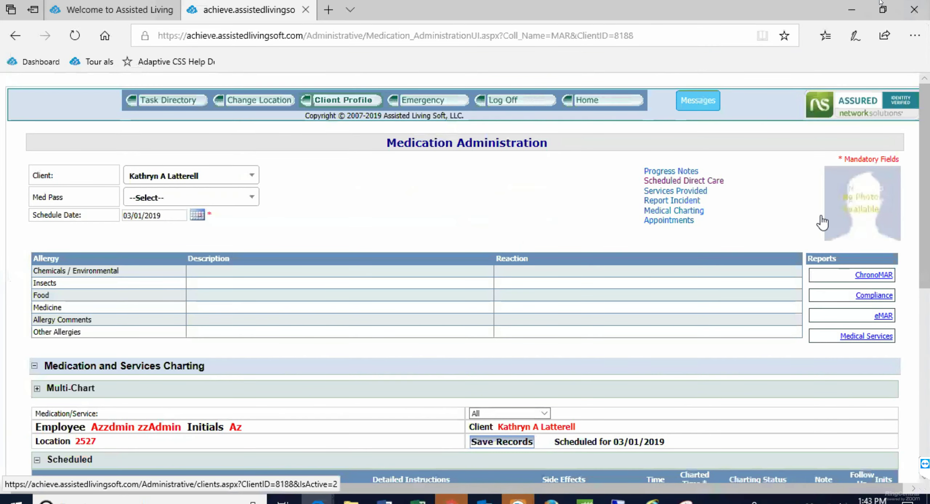
Switch Client Information to the client whose Plan of Care was just read, and open that client's Schedule Direct Care page
click(870, 190)
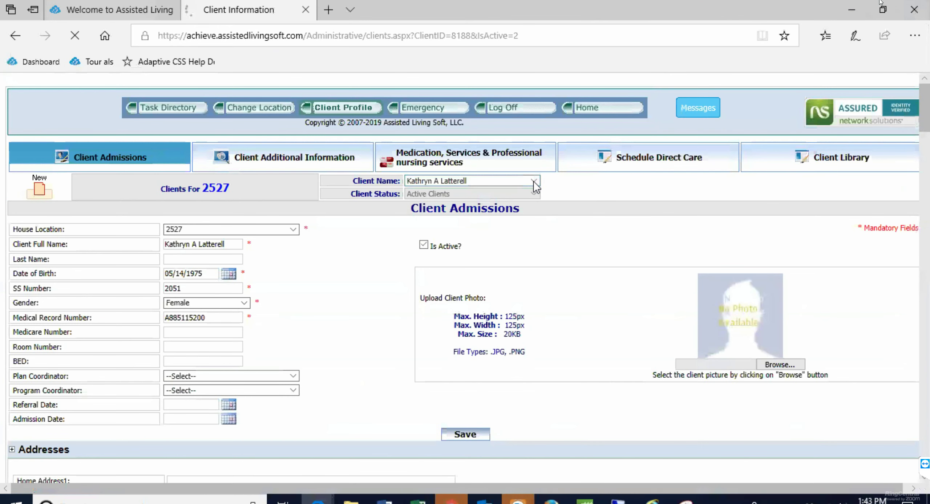
click(534, 184)
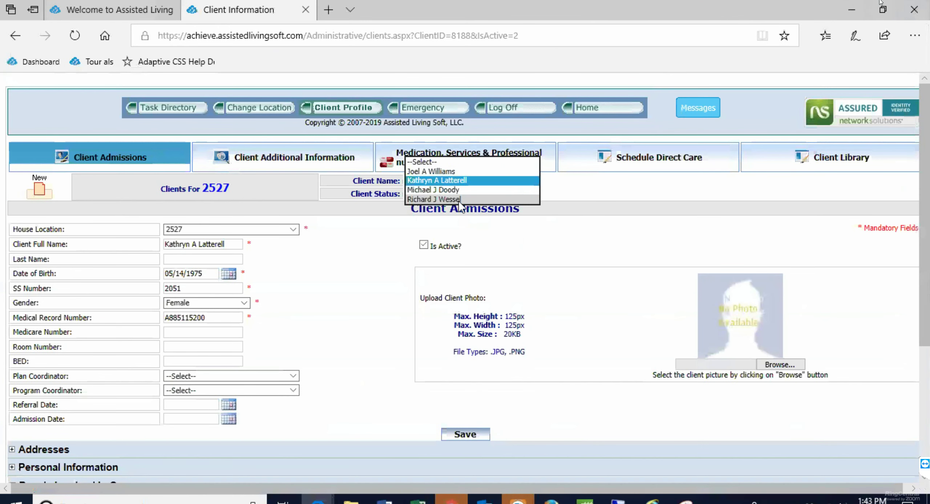
click(460, 200)
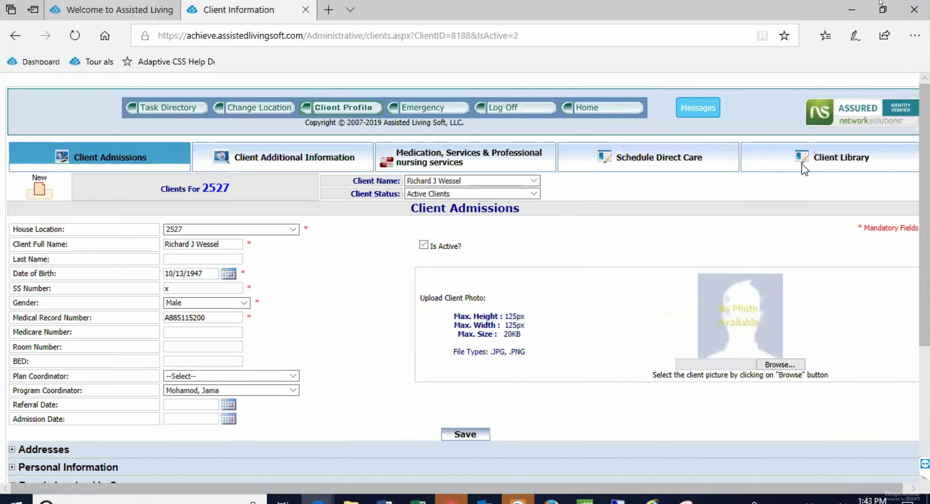
click(799, 159)
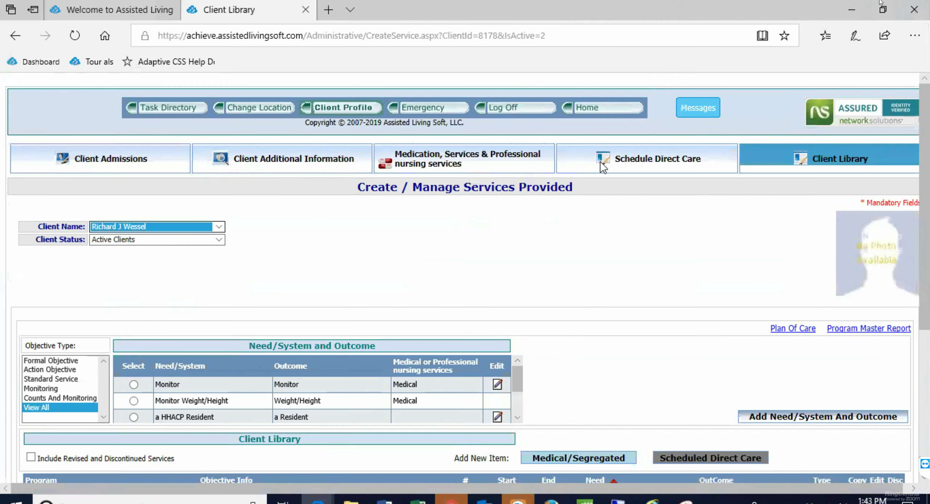
click(600, 162)
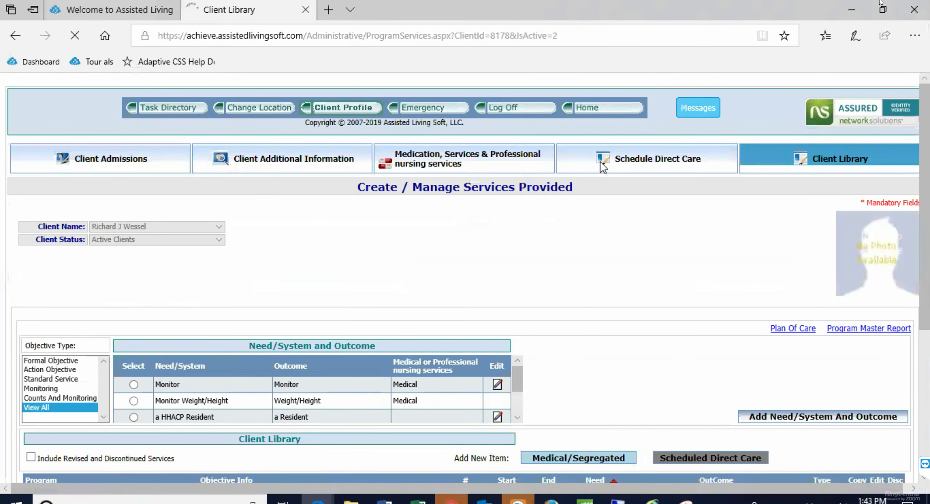
scroll(469, 203, down, 10)
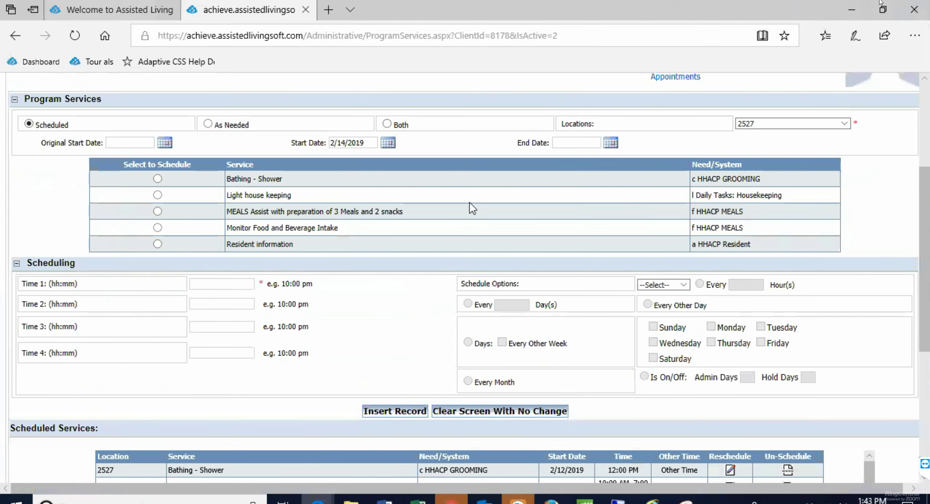
Discontinue the 2:00 PM and 8:00 PM schedule of the MEALS Assist service with the discontinue note "independent"
scroll(477, 286, down, 2)
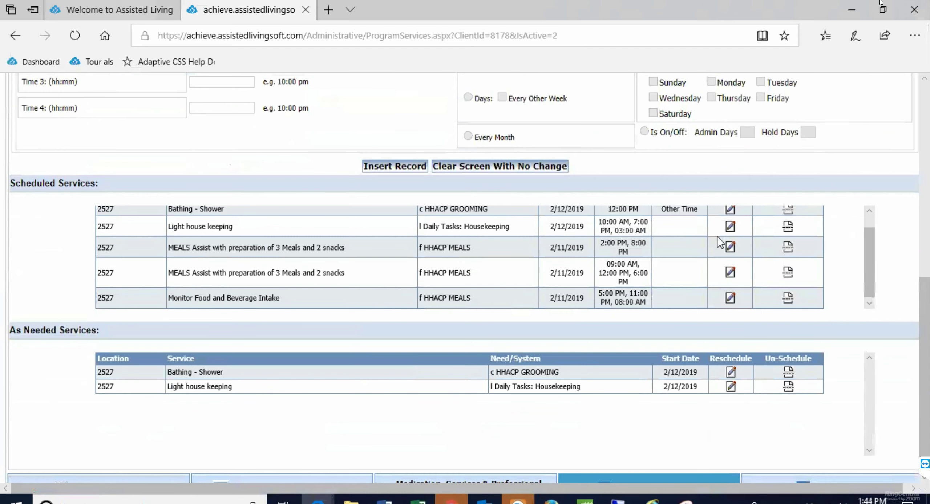
click(788, 249)
click(395, 318)
scroll(120, 228, up, 1)
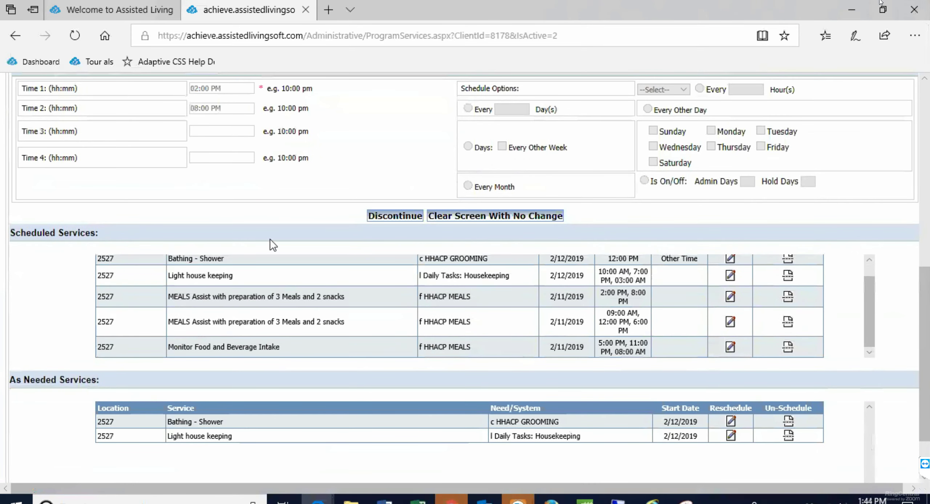
scroll(341, 250, up, 5)
scroll(346, 258, down, 6)
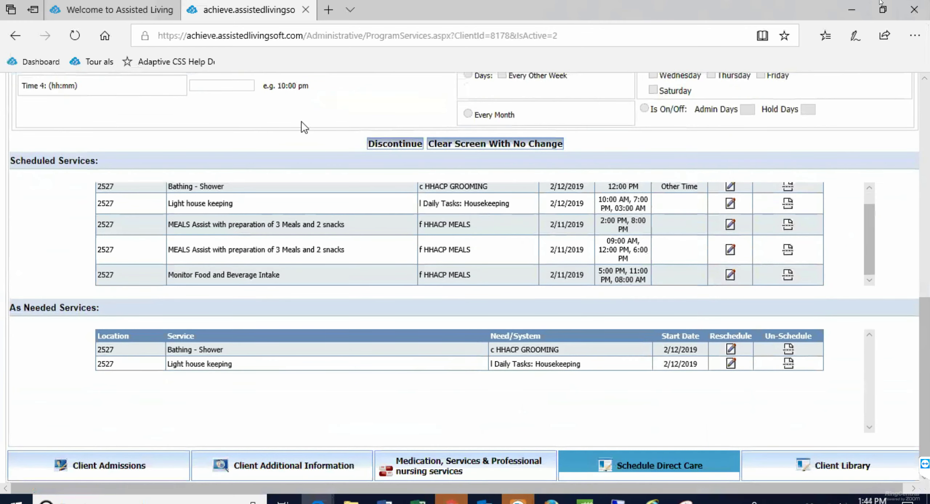
scroll(300, 122, up, 8)
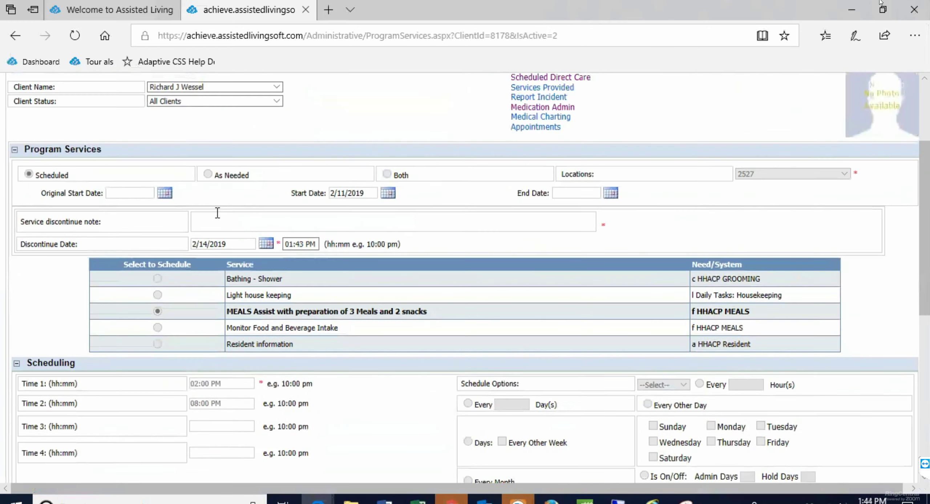
click(218, 217)
text(independent)
scroll(383, 235, down, 5)
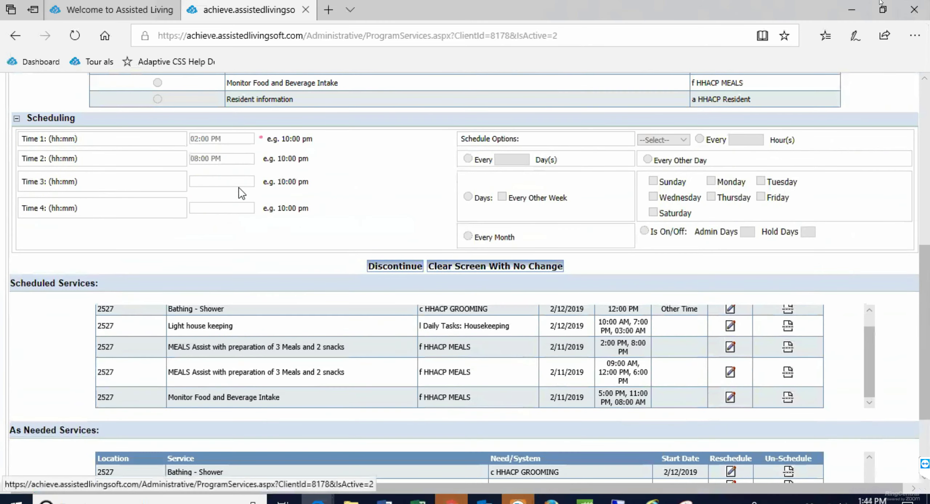
scroll(220, 179, up, 1)
click(381, 295)
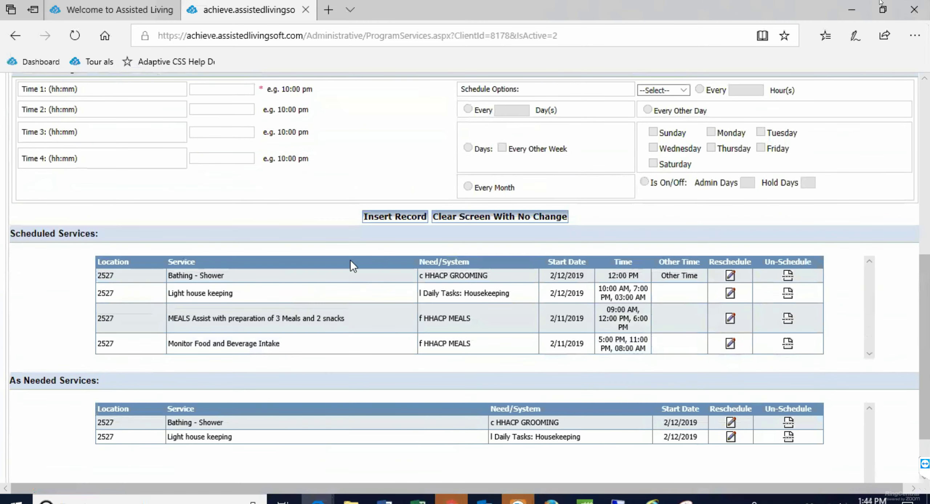
Review the client's remaining Scheduled Services and As Needed Services along with the services available to schedule
scroll(309, 284, down, 2)
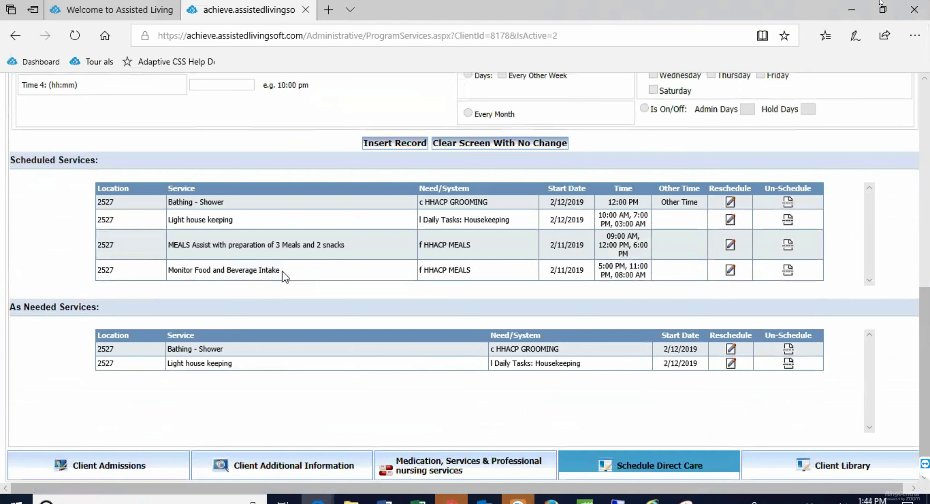
scroll(414, 203, up, 5)
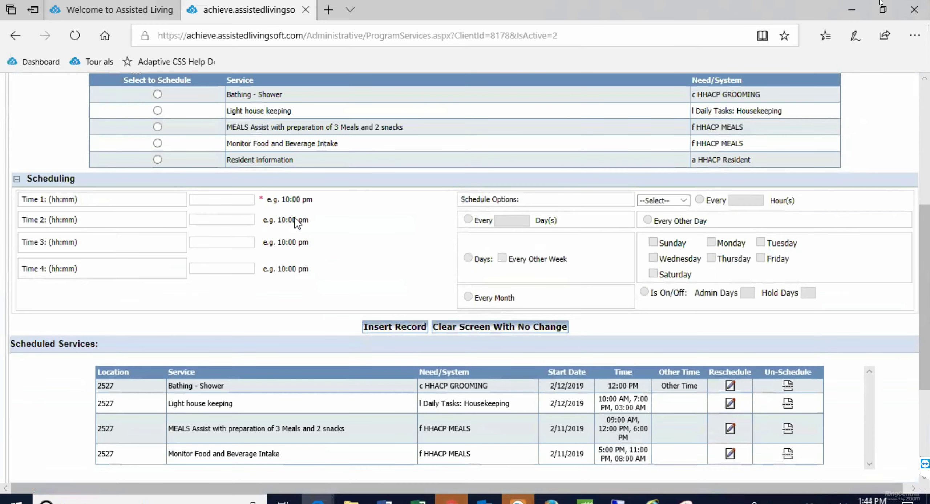
scroll(289, 236, down, 2)
scroll(285, 235, down, 2)
scroll(176, 170, up, 4)
scroll(719, 180, up, 7)
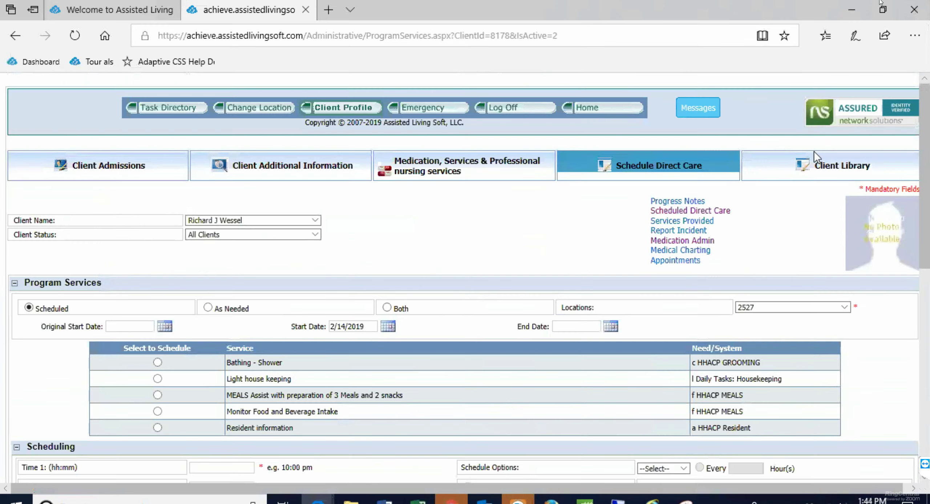
Return to the client's Client Library and open the Resident information service for editing
click(800, 169)
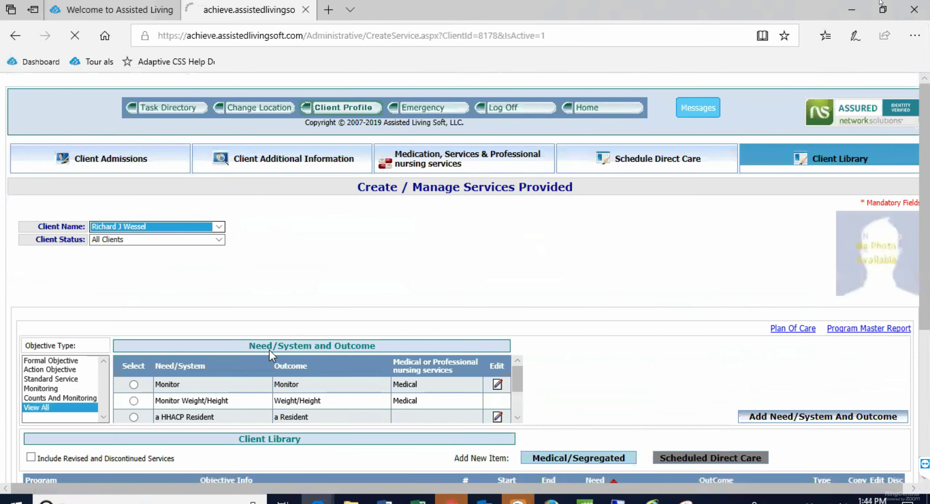
scroll(503, 356, down, 3)
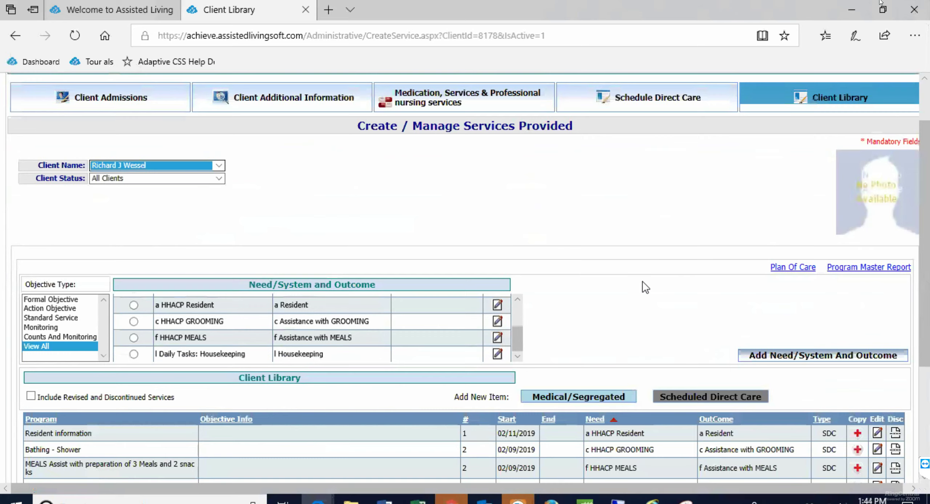
scroll(767, 270, down, 5)
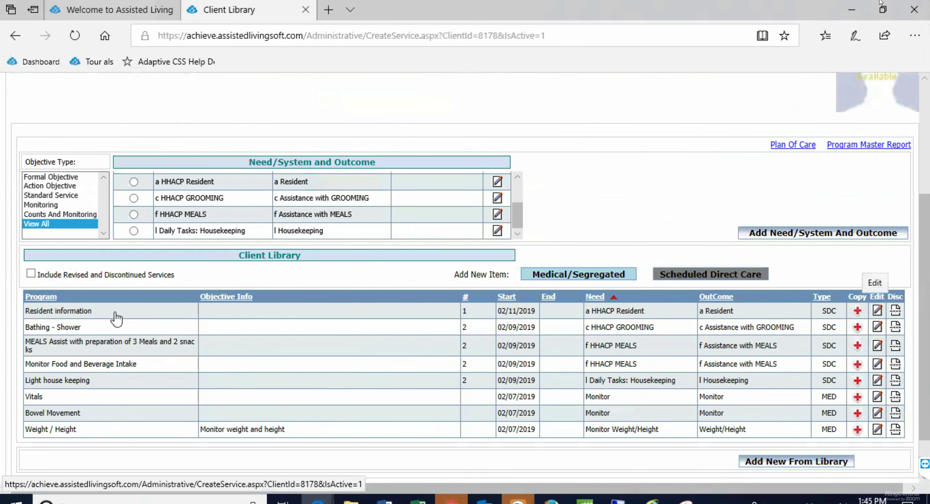
scroll(116, 313, up, 1)
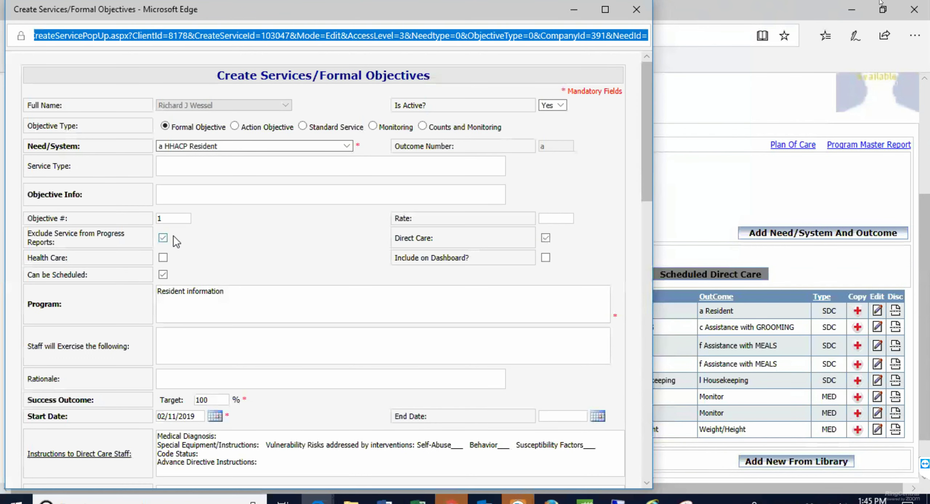
Turn off Can be Scheduled for the Resident information service, update the service, and close its form
scroll(229, 233, down, 2)
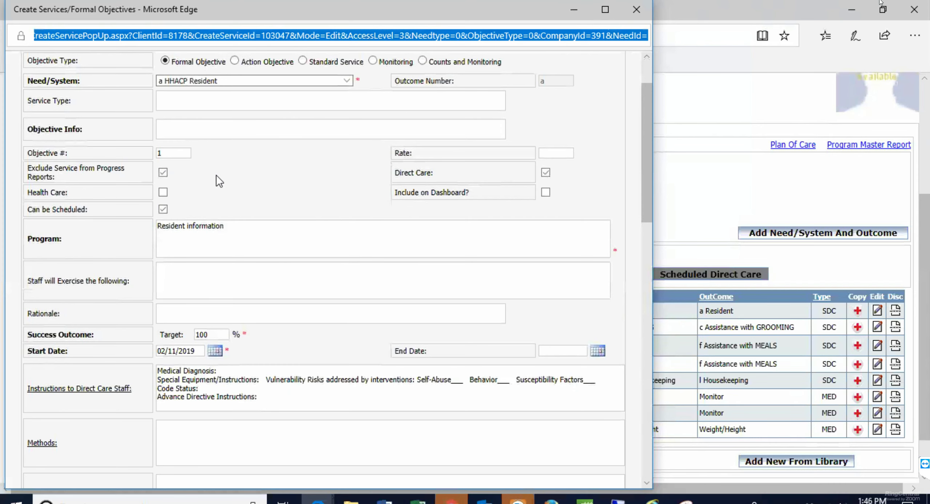
click(164, 209)
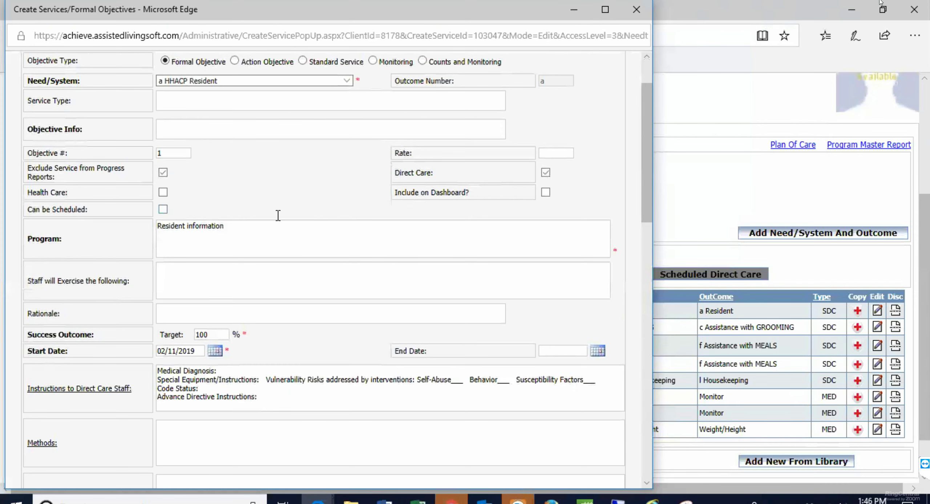
scroll(235, 450, down, 10)
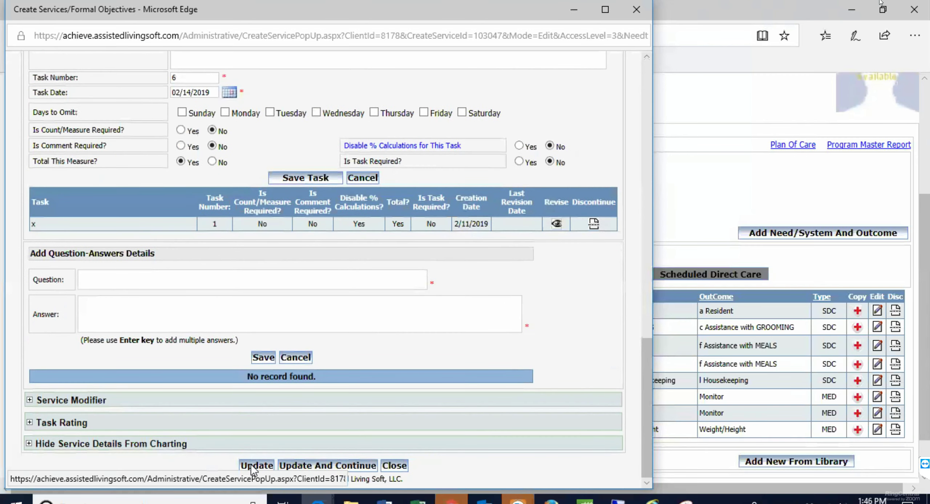
click(249, 466)
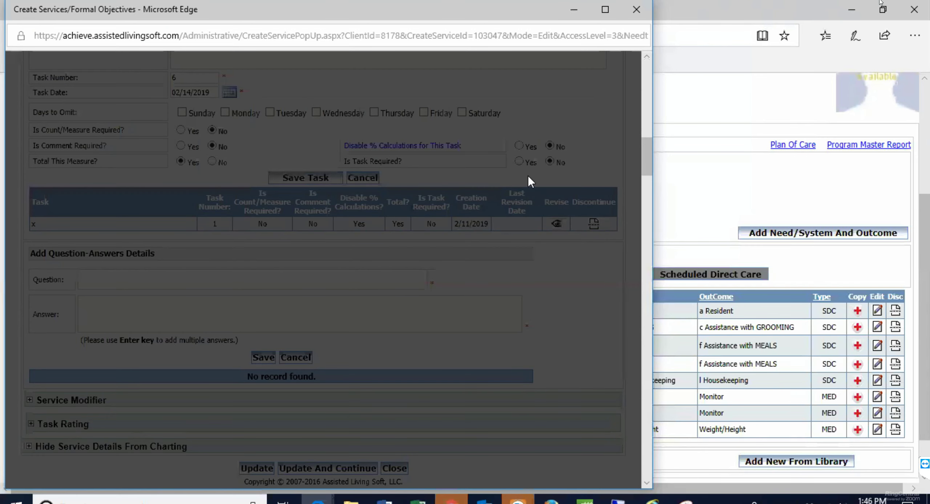
click(636, 10)
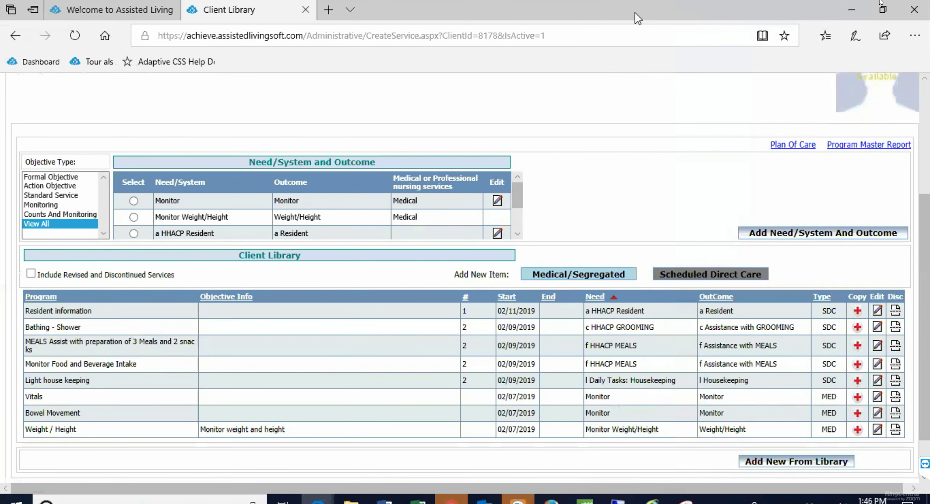